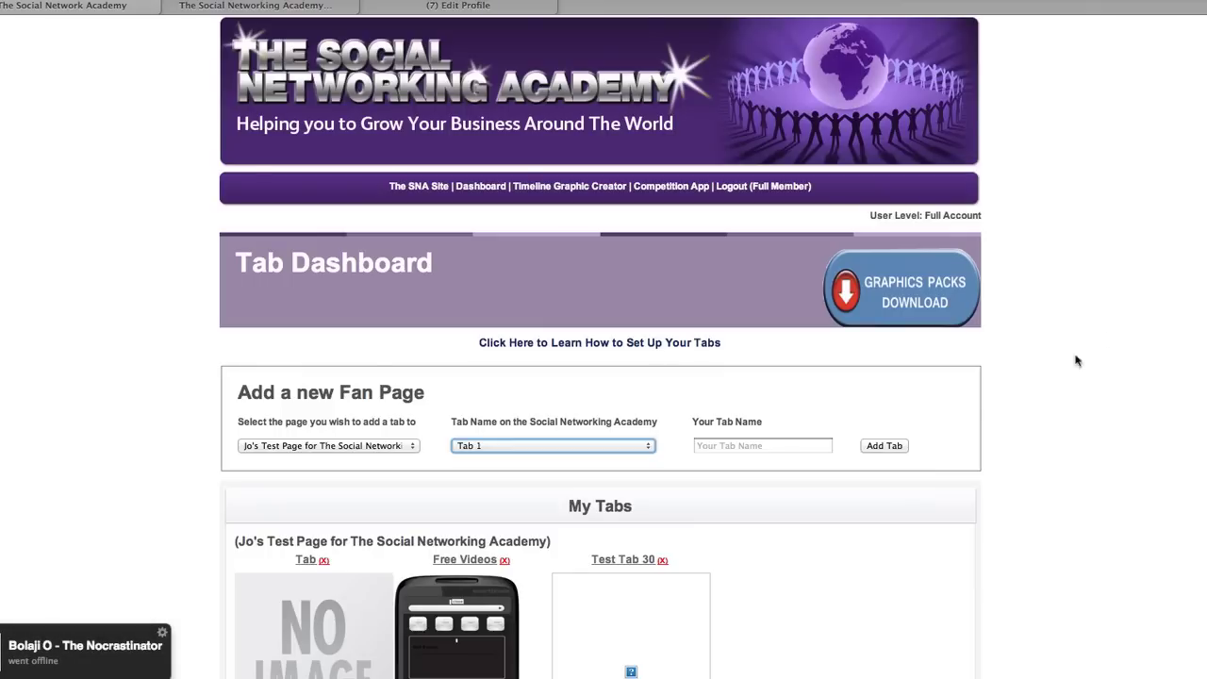
# Quit the chat and mail applications running in the background.
pyautogui.rightClick(865, 678)
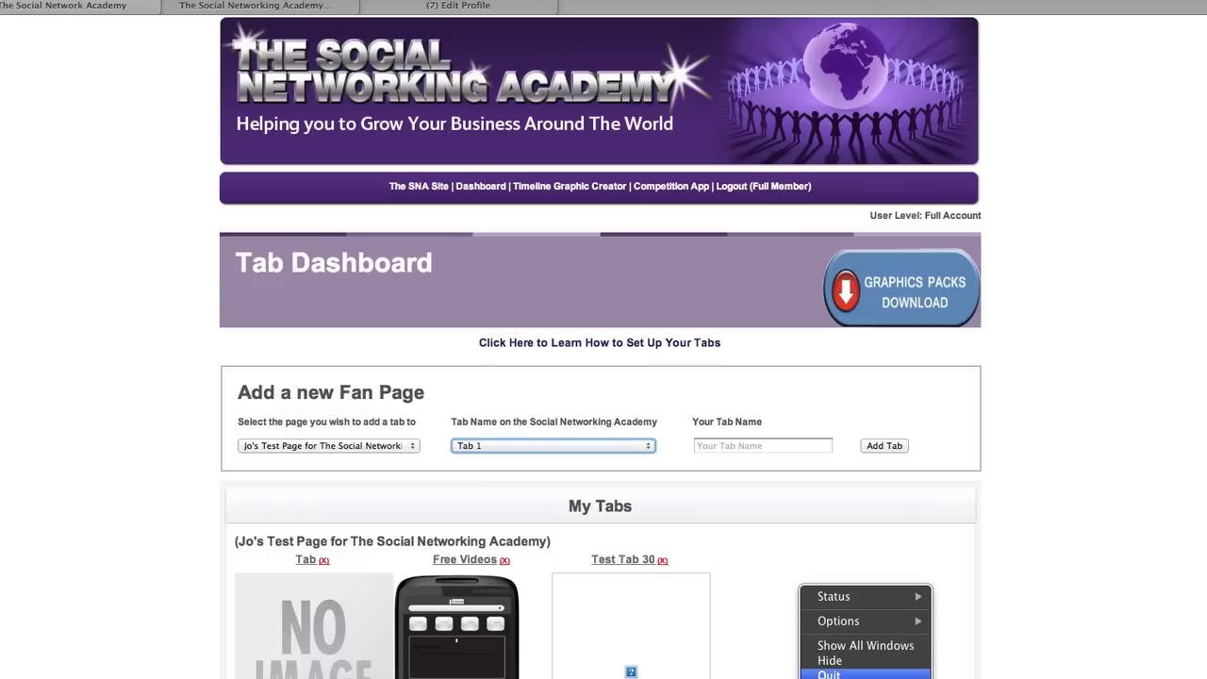
pyautogui.click(828, 674)
pyautogui.rightClick(534, 678)
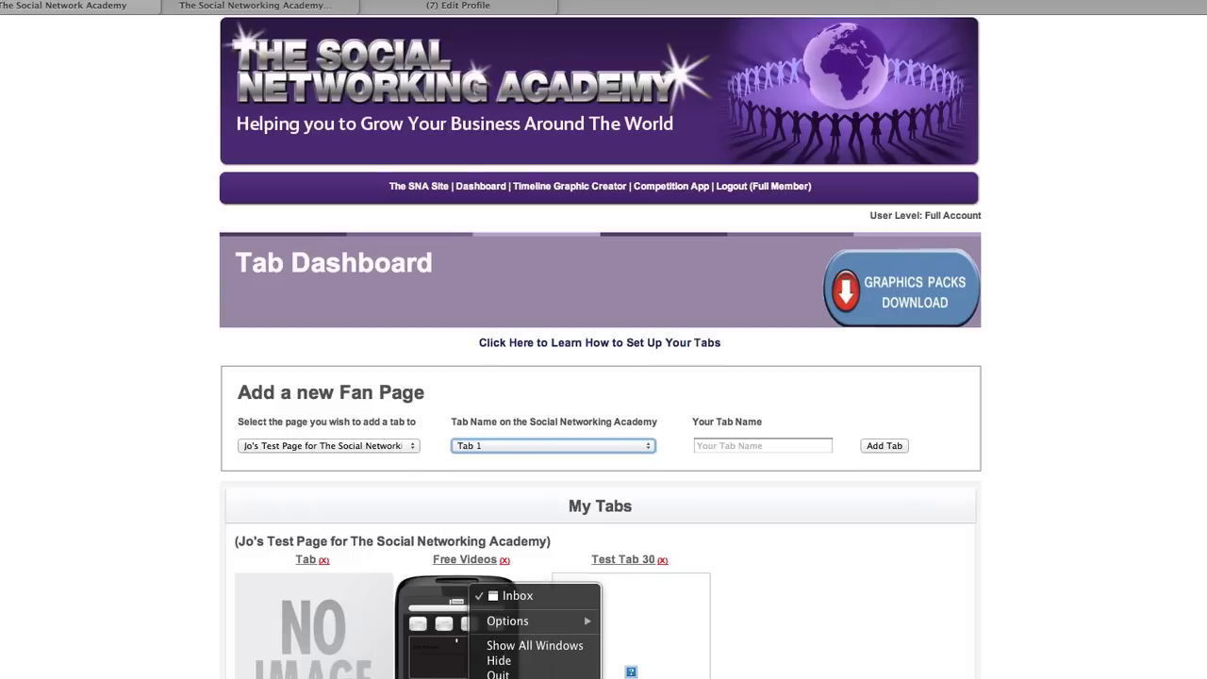
pyautogui.click(500, 674)
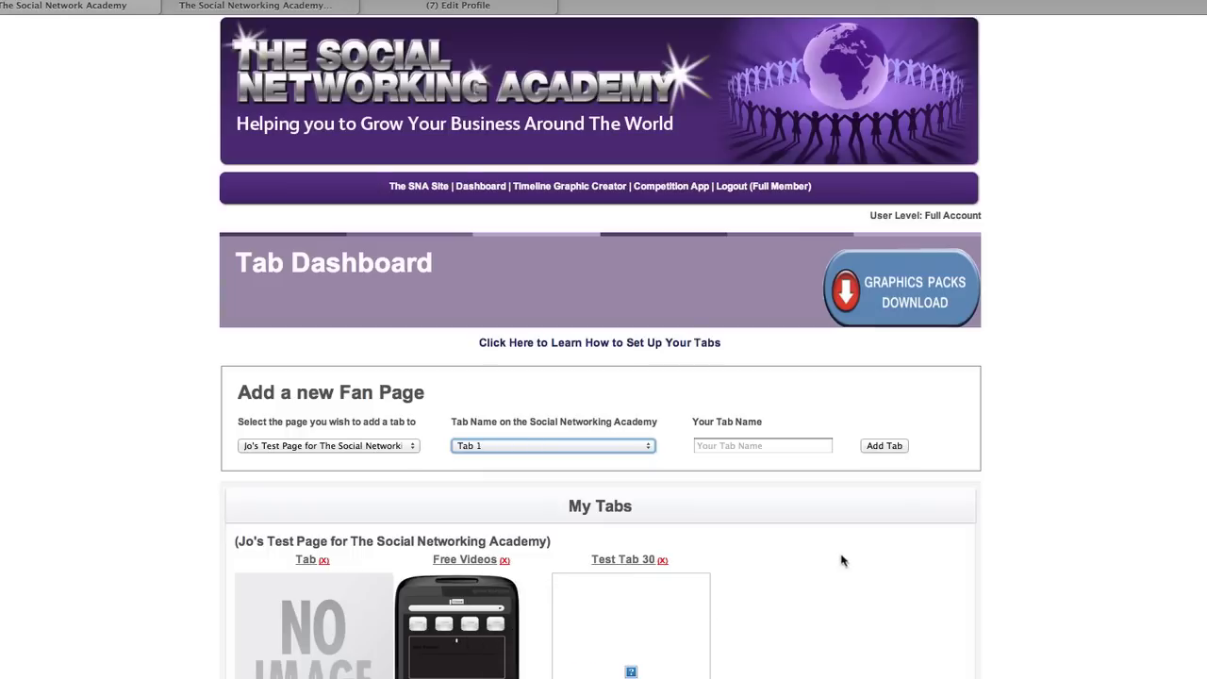
pyautogui.scroll(-5, 994, 545)
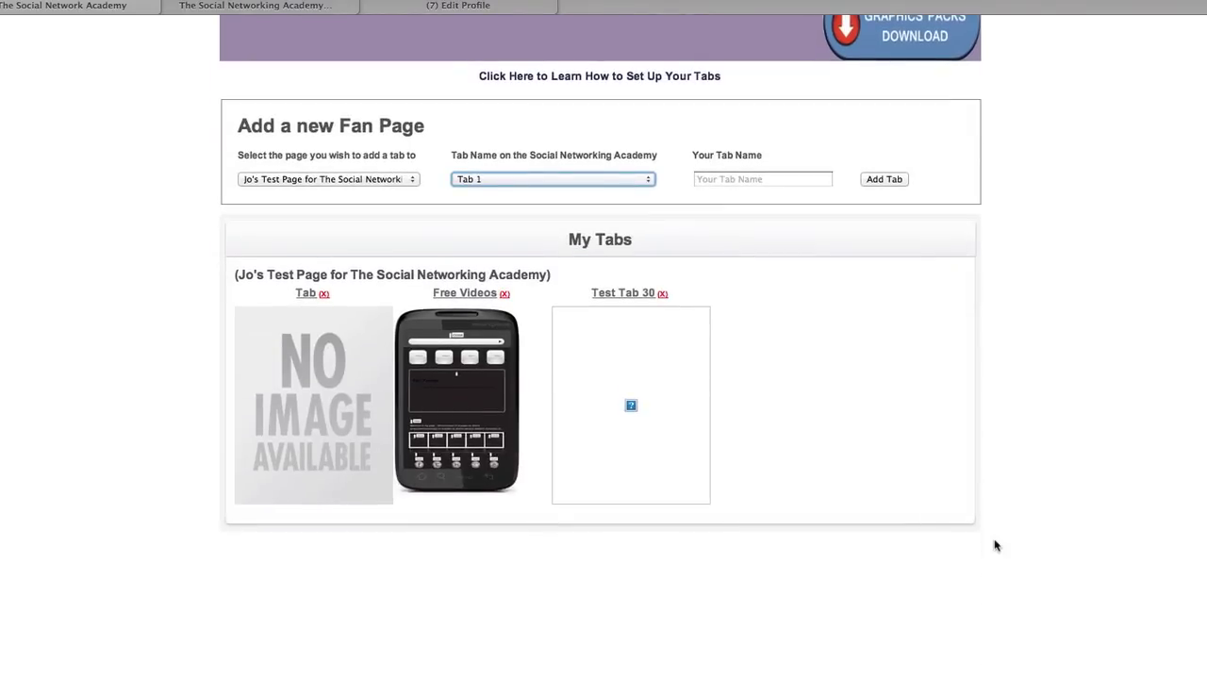
pyautogui.scroll(5, 995, 545)
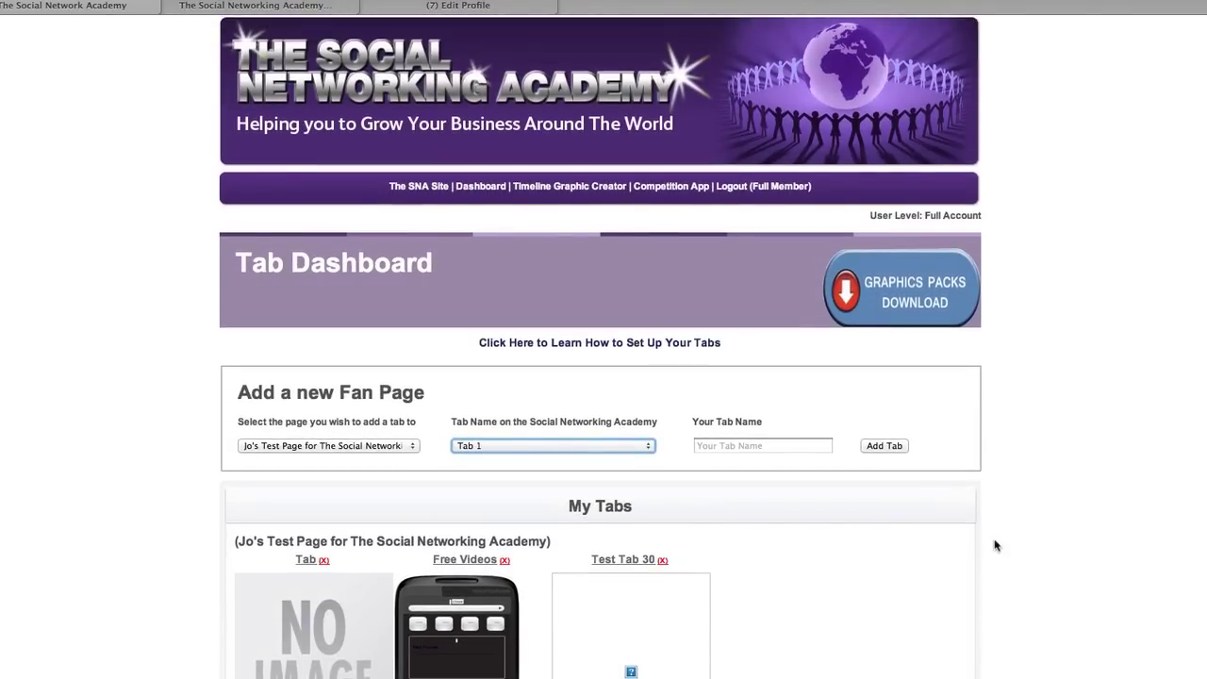
pyautogui.scroll(-5, 994, 545)
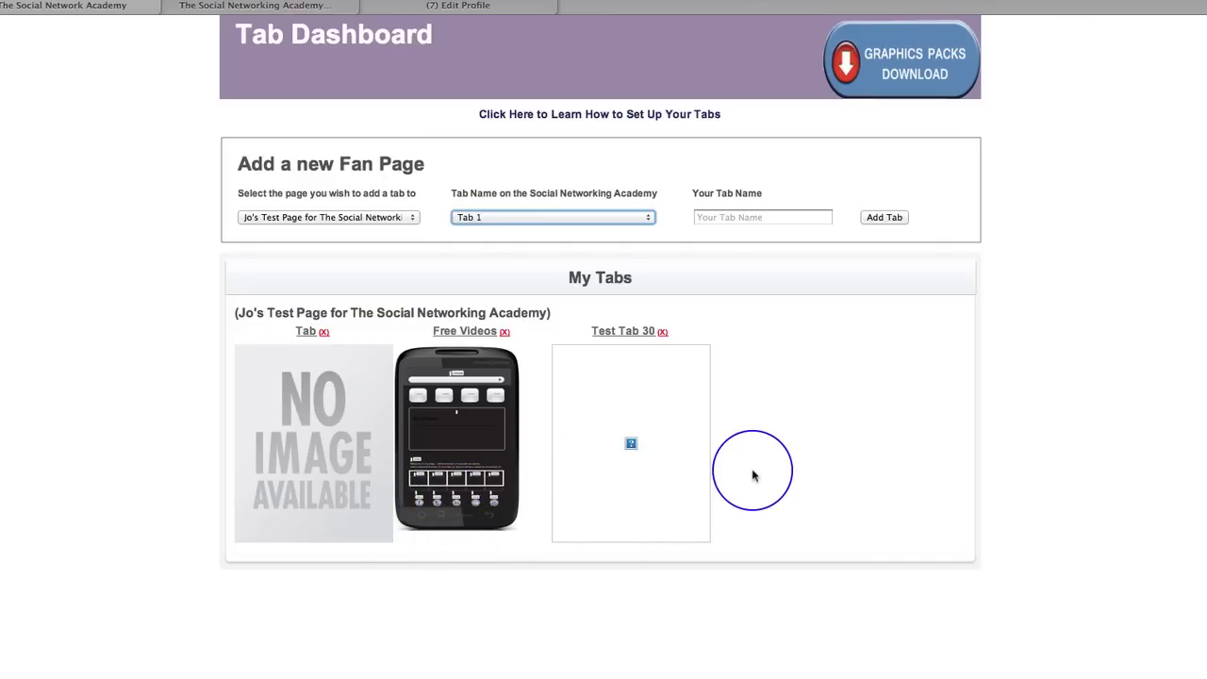
pyautogui.scroll(5, 752, 476)
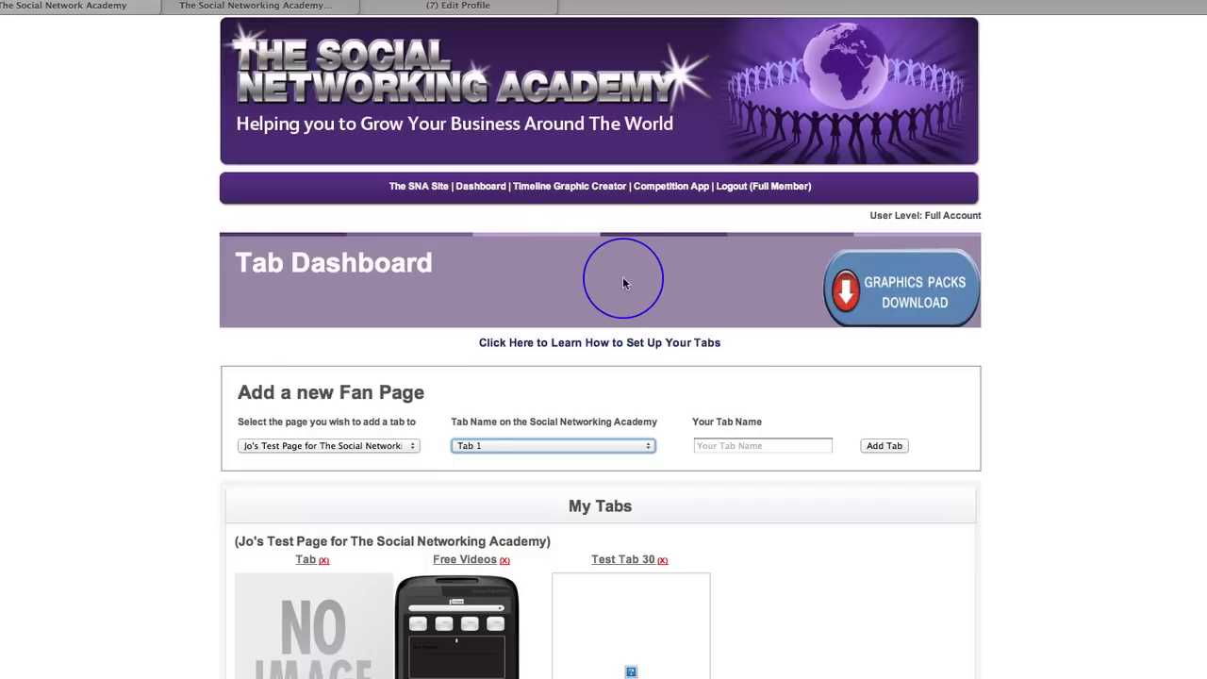
pyautogui.scroll(-1, 622, 283)
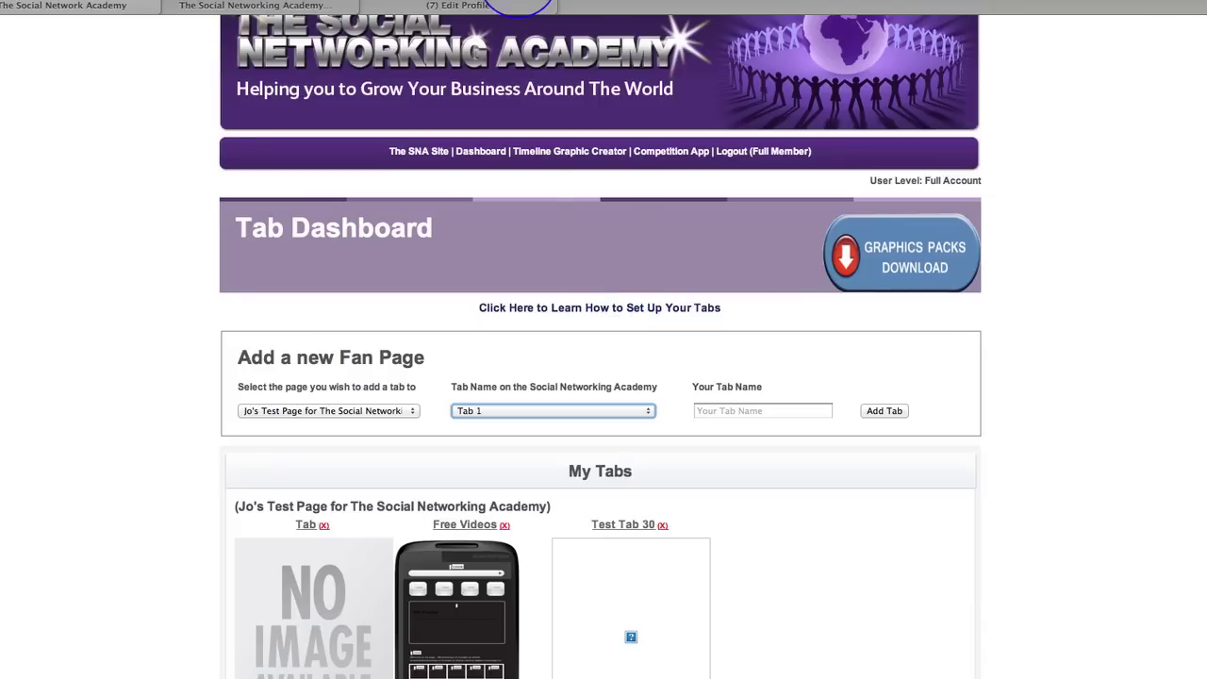
# Switch to Facebook, open the personal profile, check which pages the account can be used as, and return to the Tab Dashboard.
pyautogui.click(474, 7)
pyautogui.scroll(8, 673, 175)
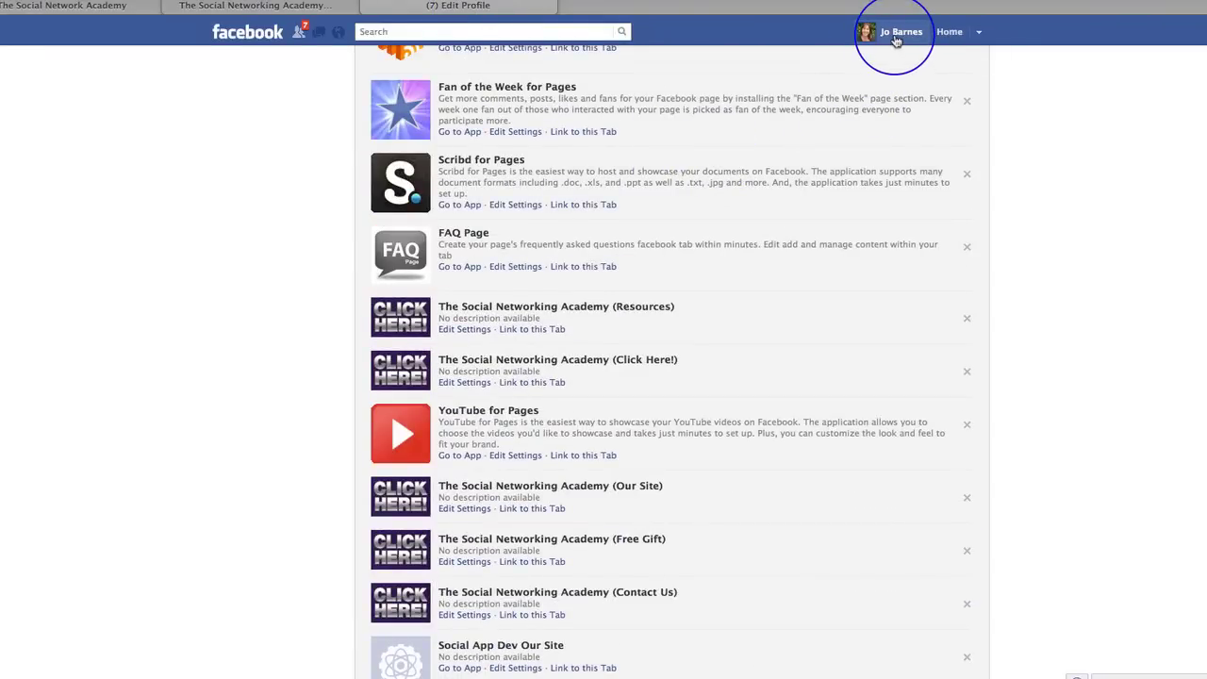
pyautogui.click(896, 38)
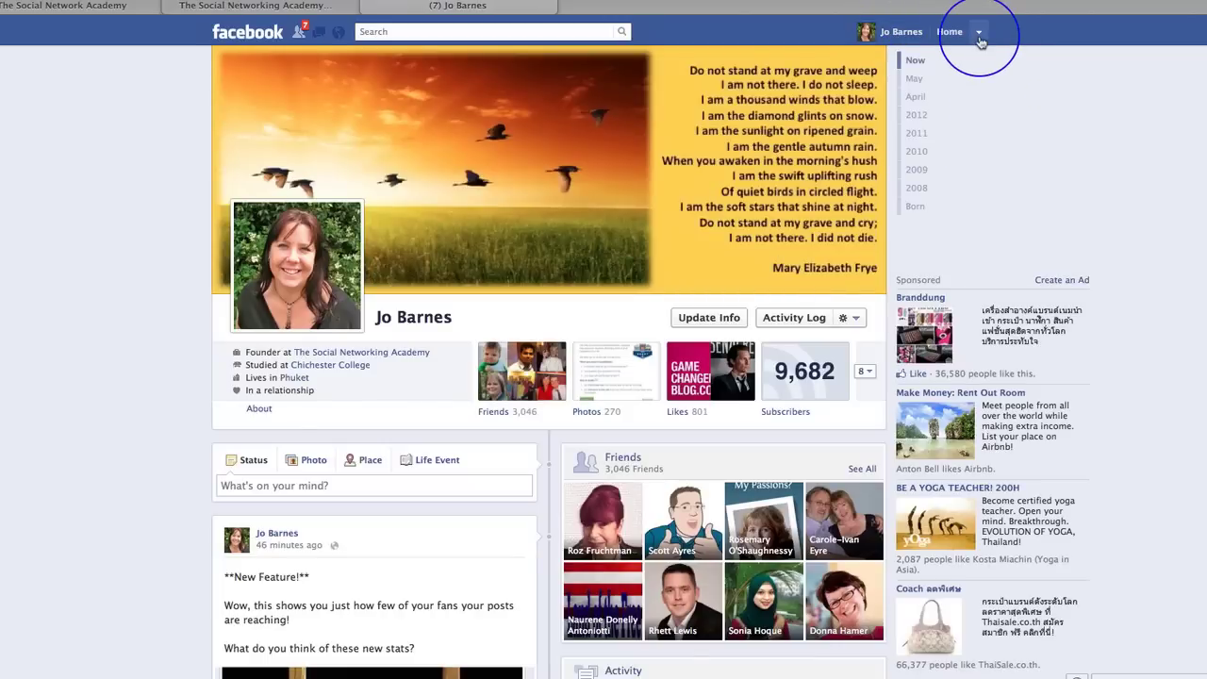
pyautogui.click(978, 34)
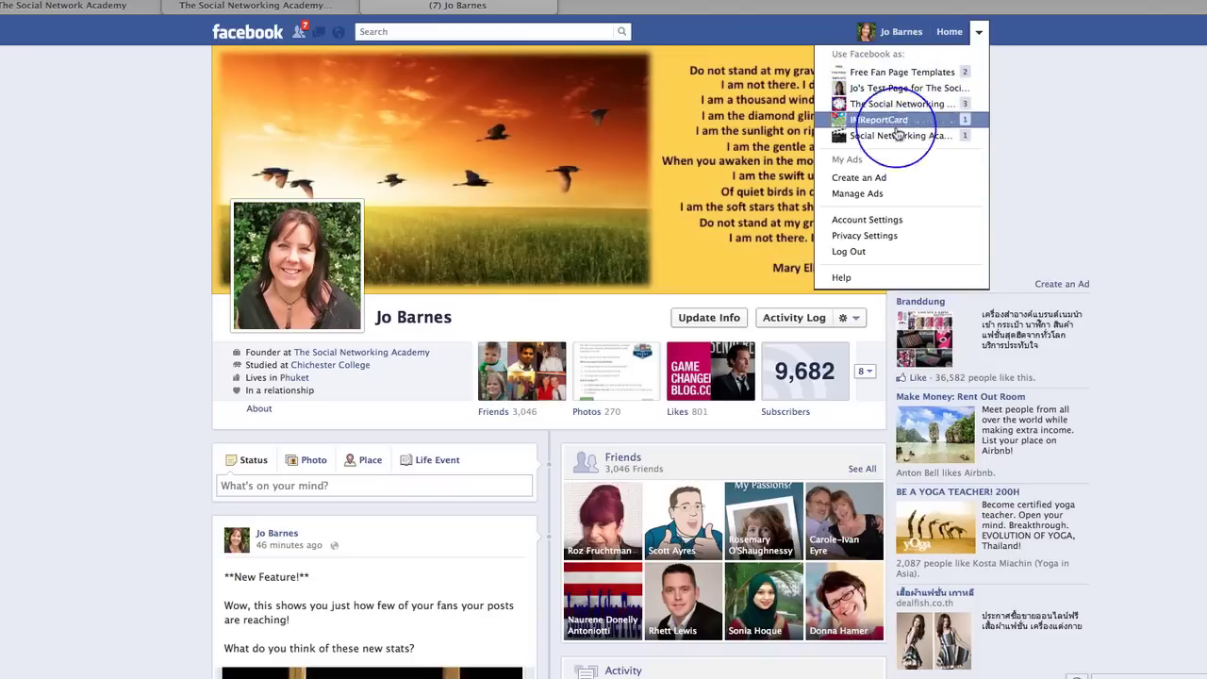
pyautogui.click(802, 32)
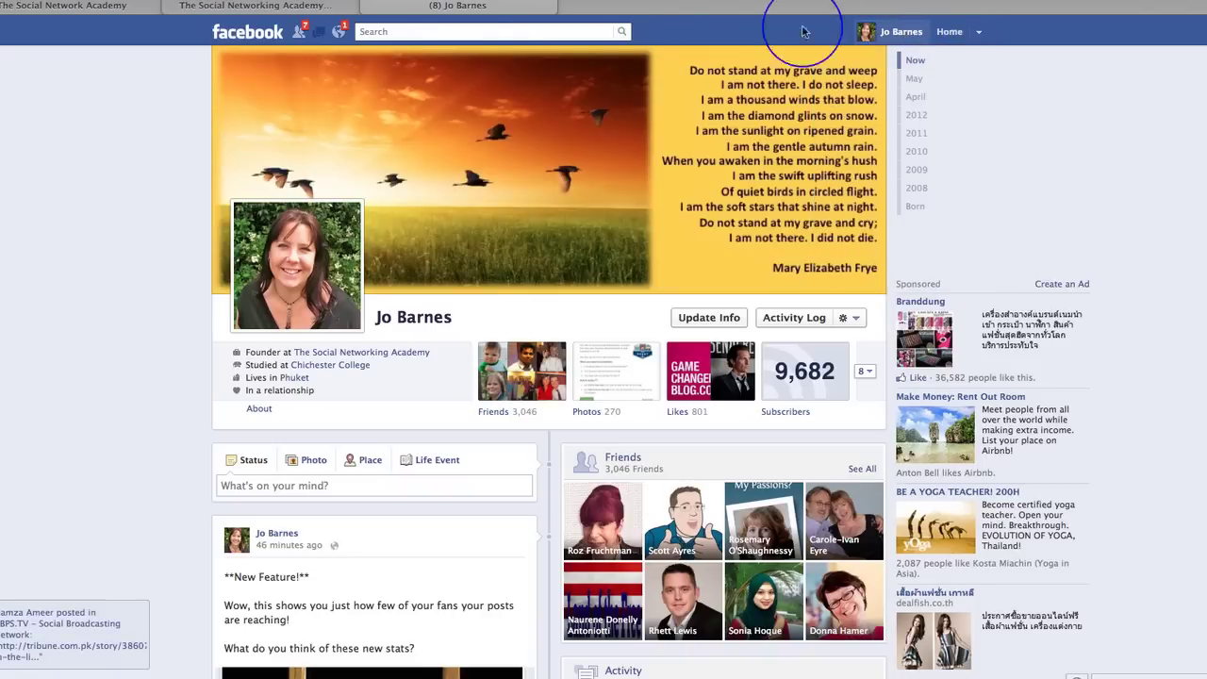
pyautogui.click(95, 6)
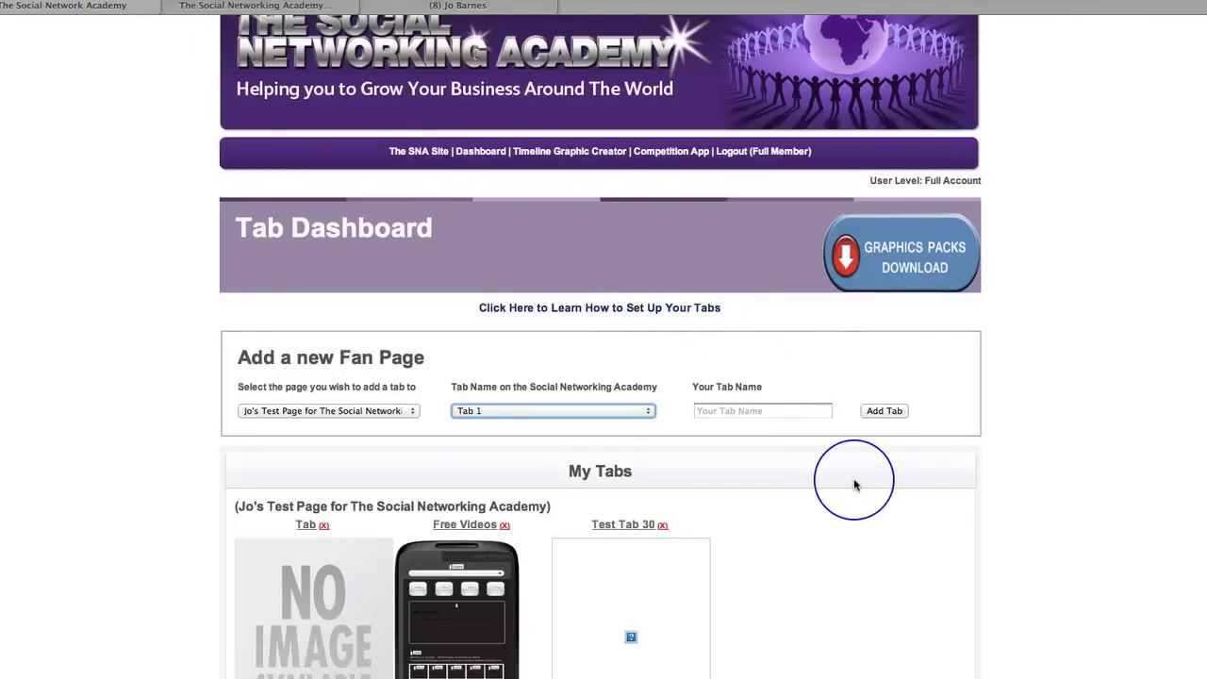
# Open the How to Set up Tabs tutorial video from the Tab Dashboard and close it again.
pyautogui.scroll(-4, 854, 485)
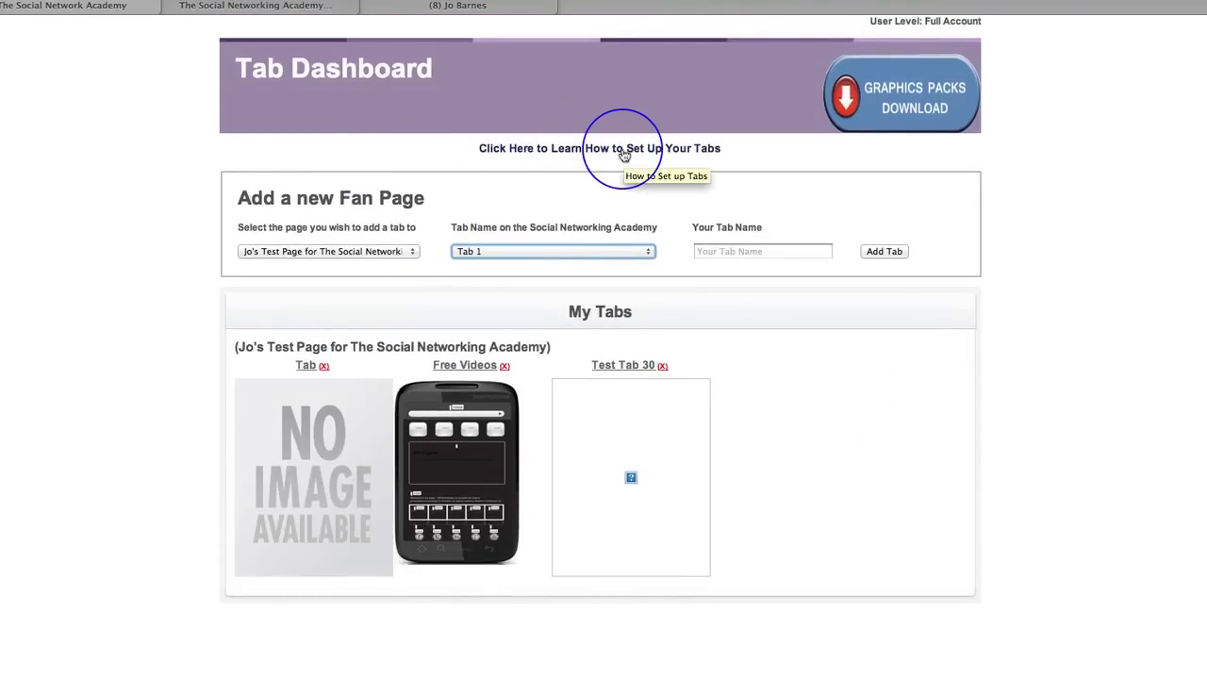
pyautogui.scroll(5, 622, 154)
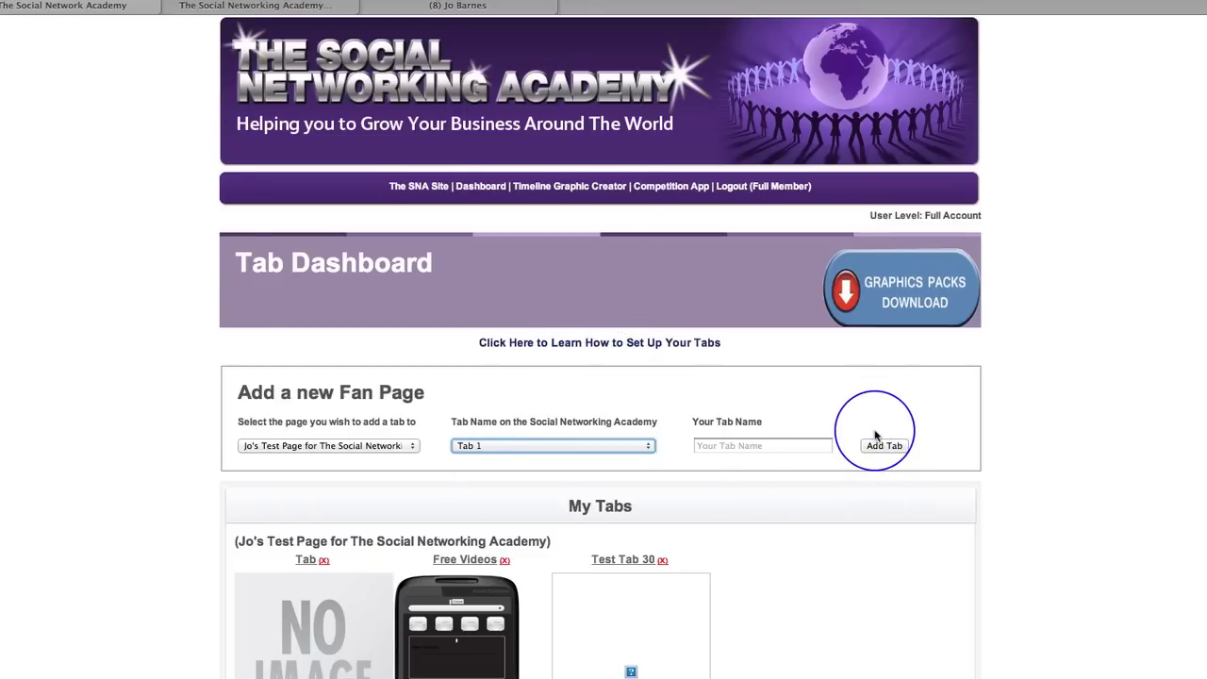
pyautogui.scroll(-1, 886, 439)
pyautogui.click(603, 317)
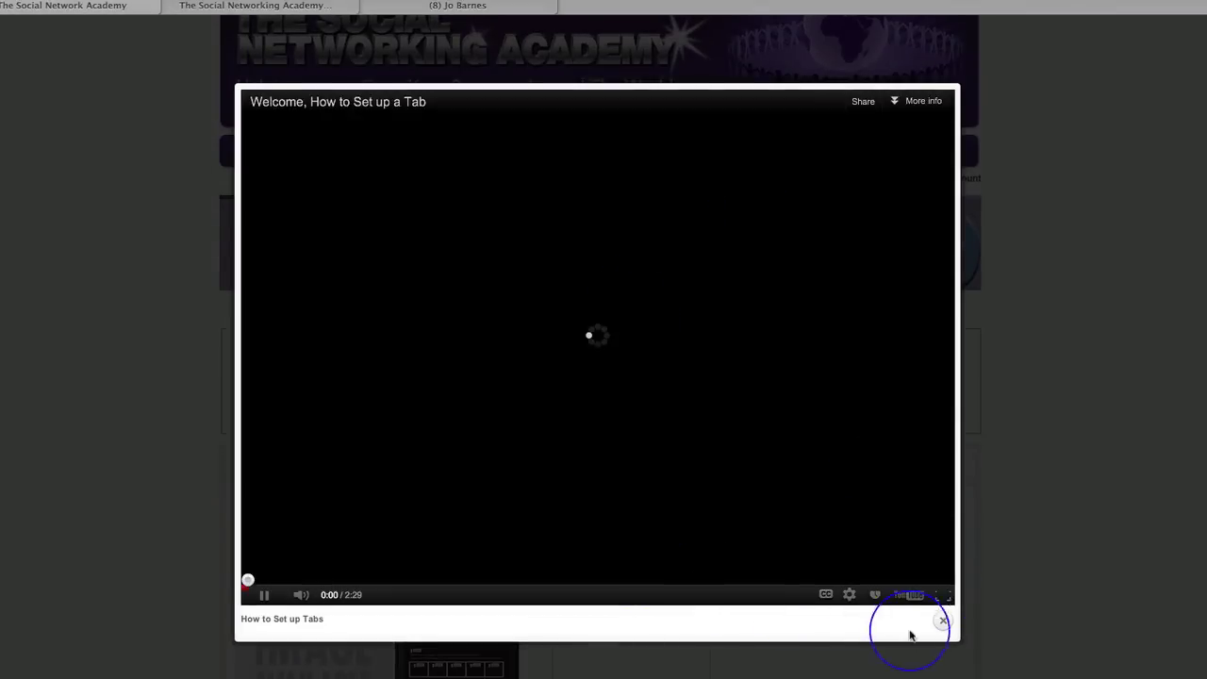
pyautogui.click(943, 624)
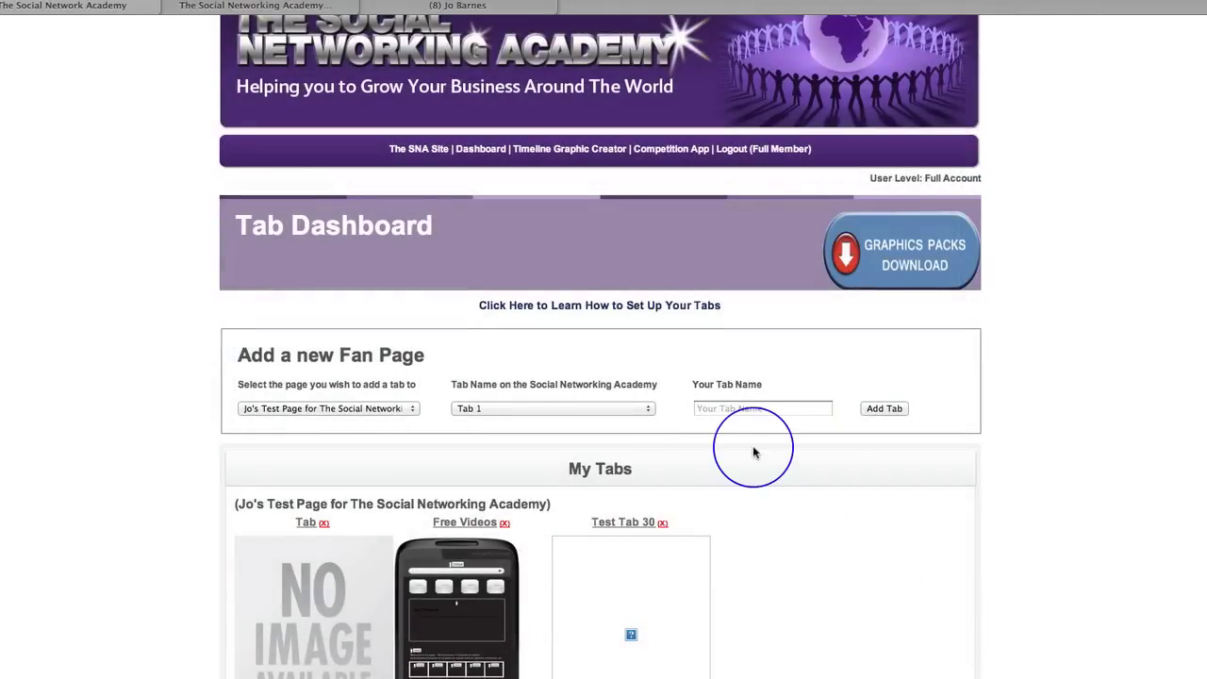
# Fill in the new tab form for the test fan page with Tab 28 and the tab name "Test Tab 28".
pyautogui.scroll(-5, 752, 449)
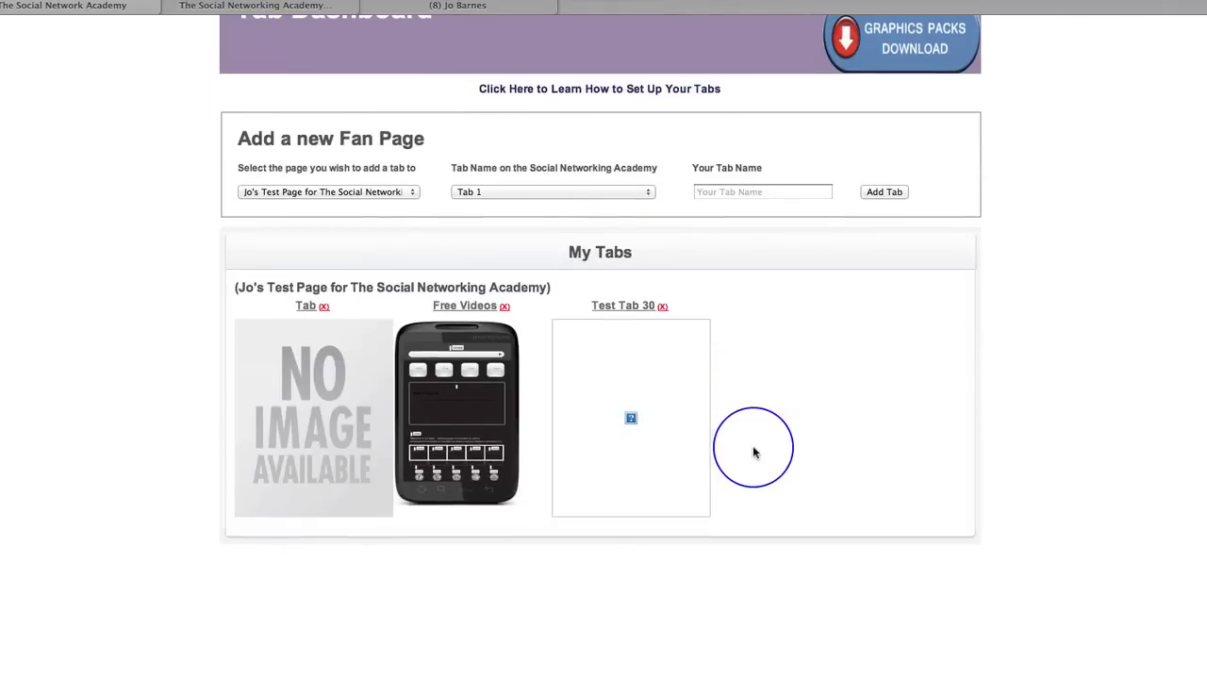
pyautogui.click(413, 192)
pyautogui.click(394, 192)
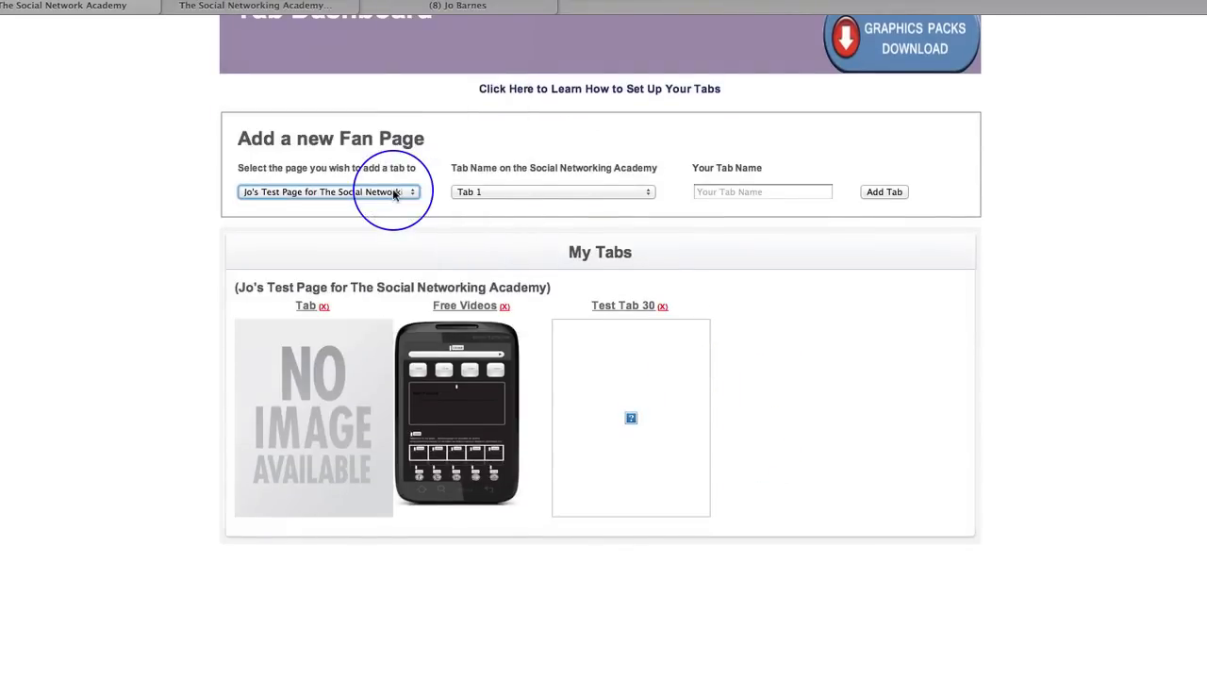
pyautogui.click(649, 194)
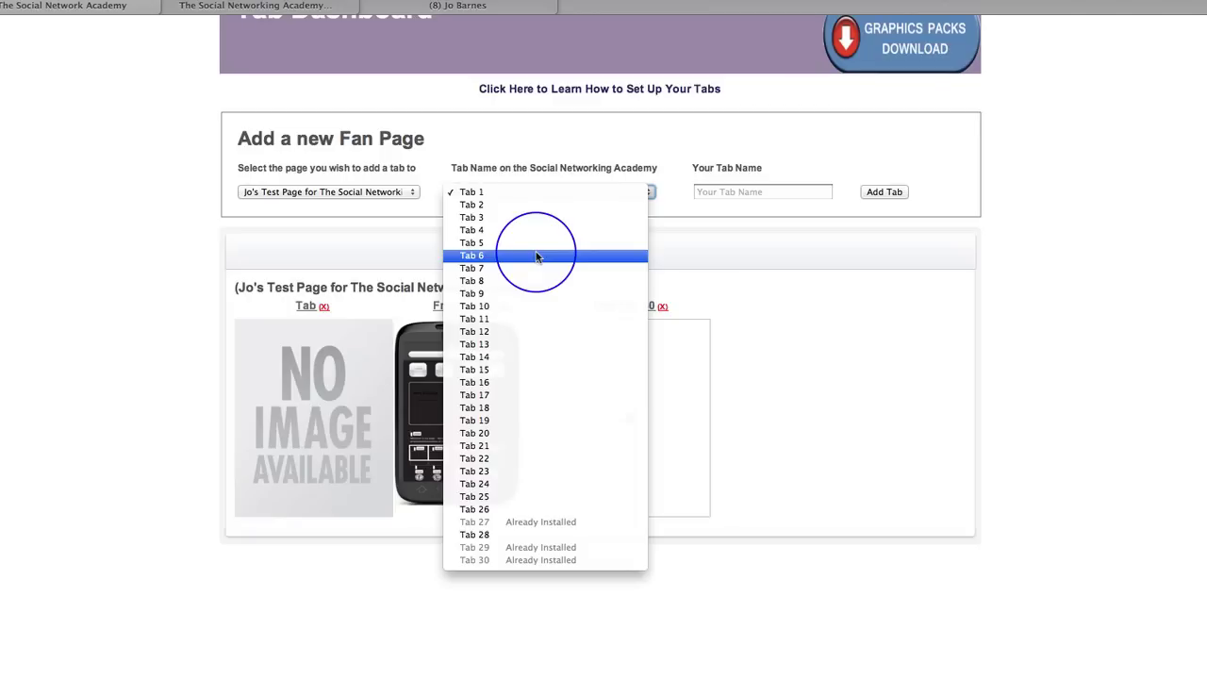
pyautogui.click(490, 534)
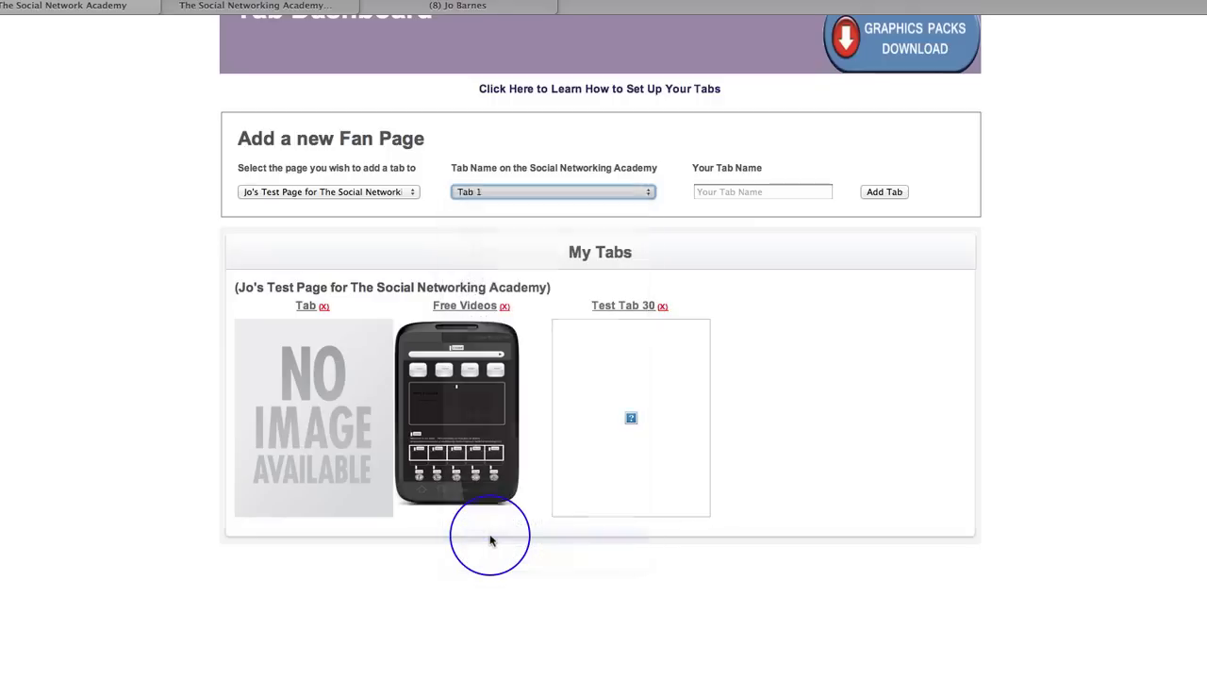
pyautogui.click(734, 192)
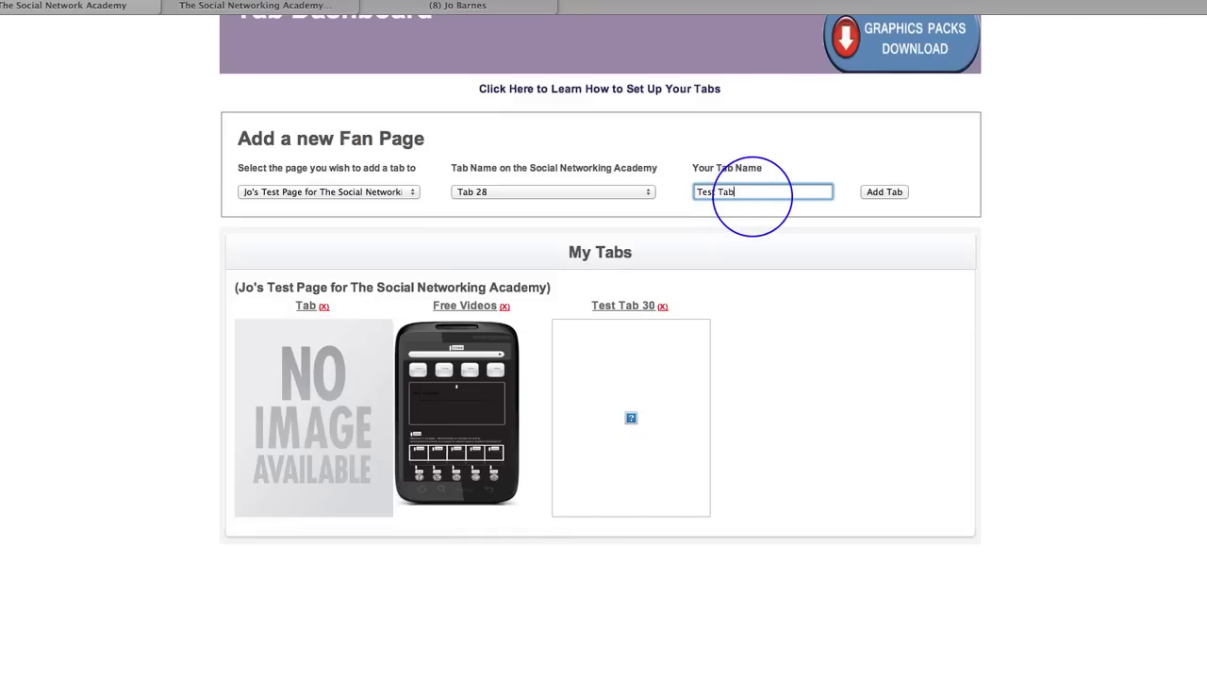
pyautogui.write('Test Tab 28')
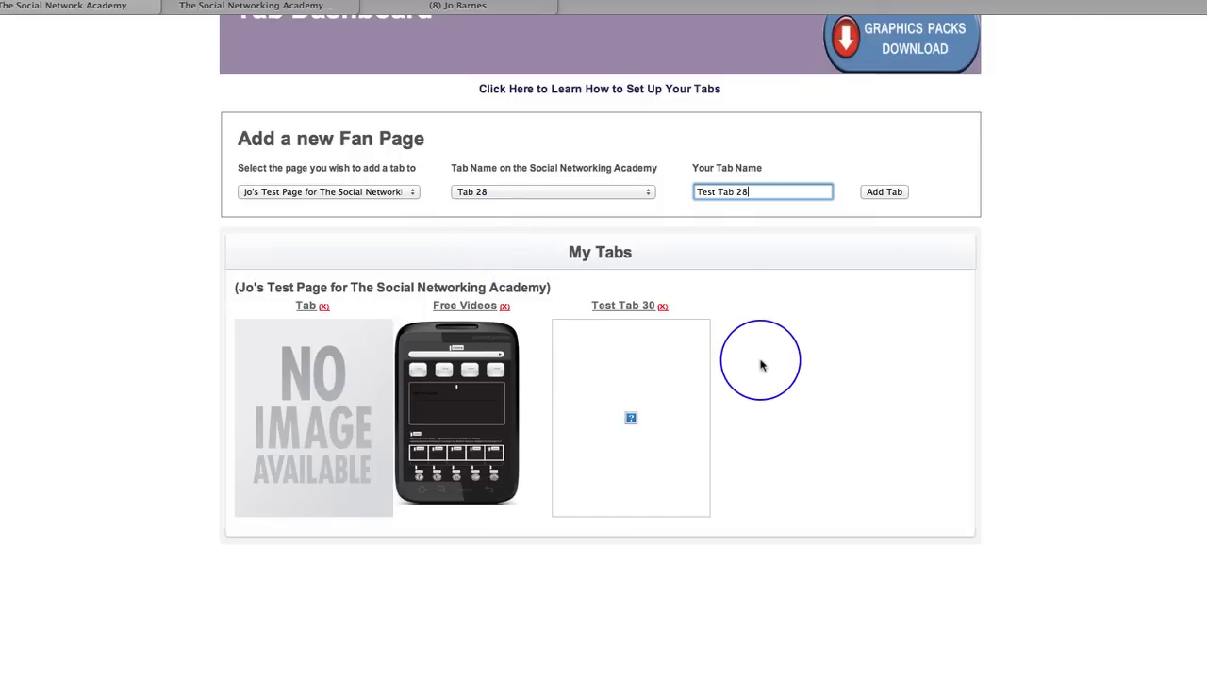
# View how custom tab names appear on The Social Networking Academy's Facebook page.
pyautogui.click(485, 10)
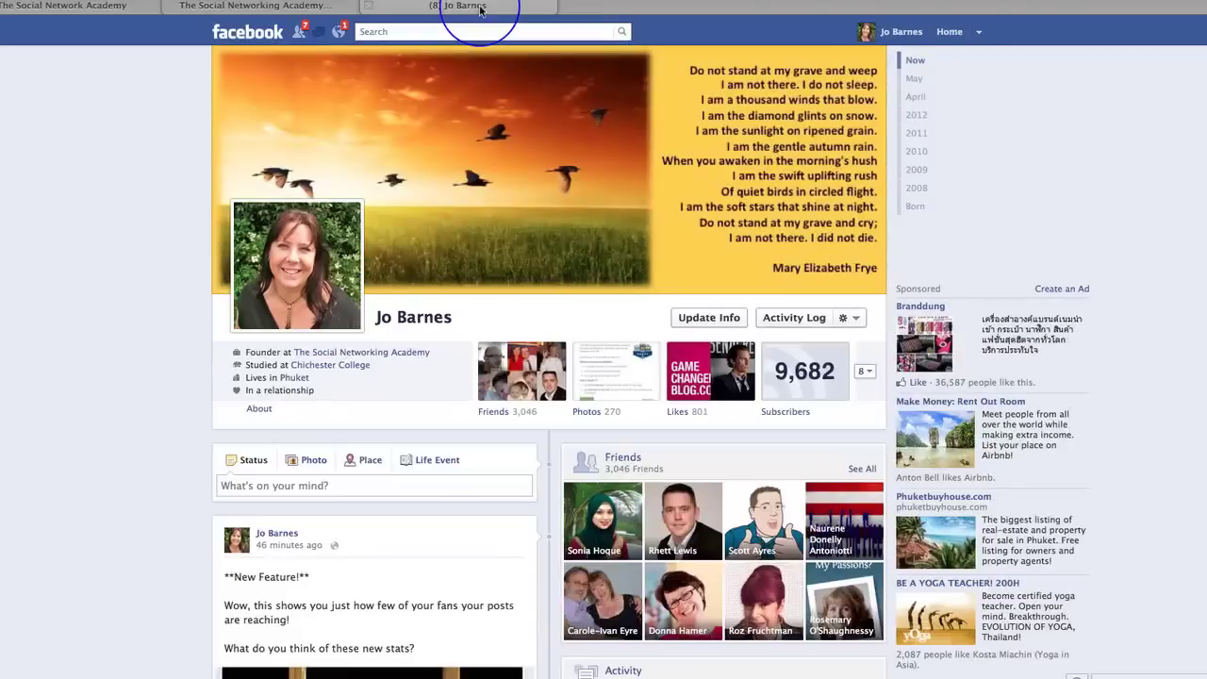
pyautogui.click(401, 355)
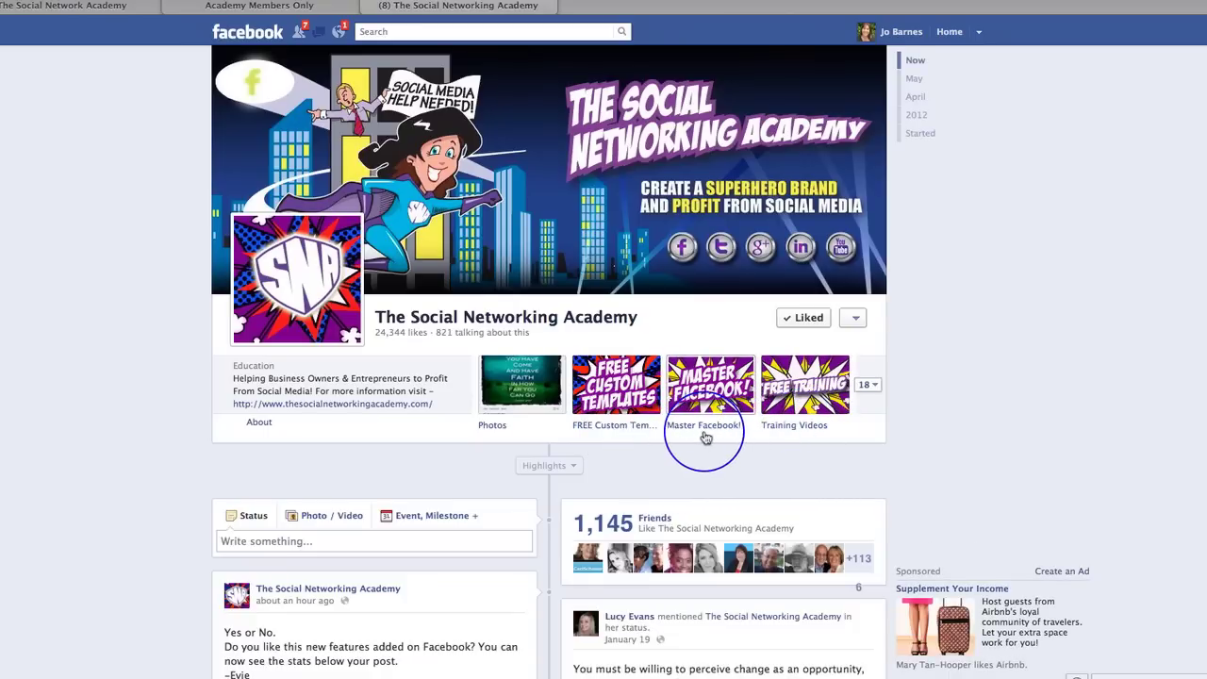
pyautogui.click(108, 6)
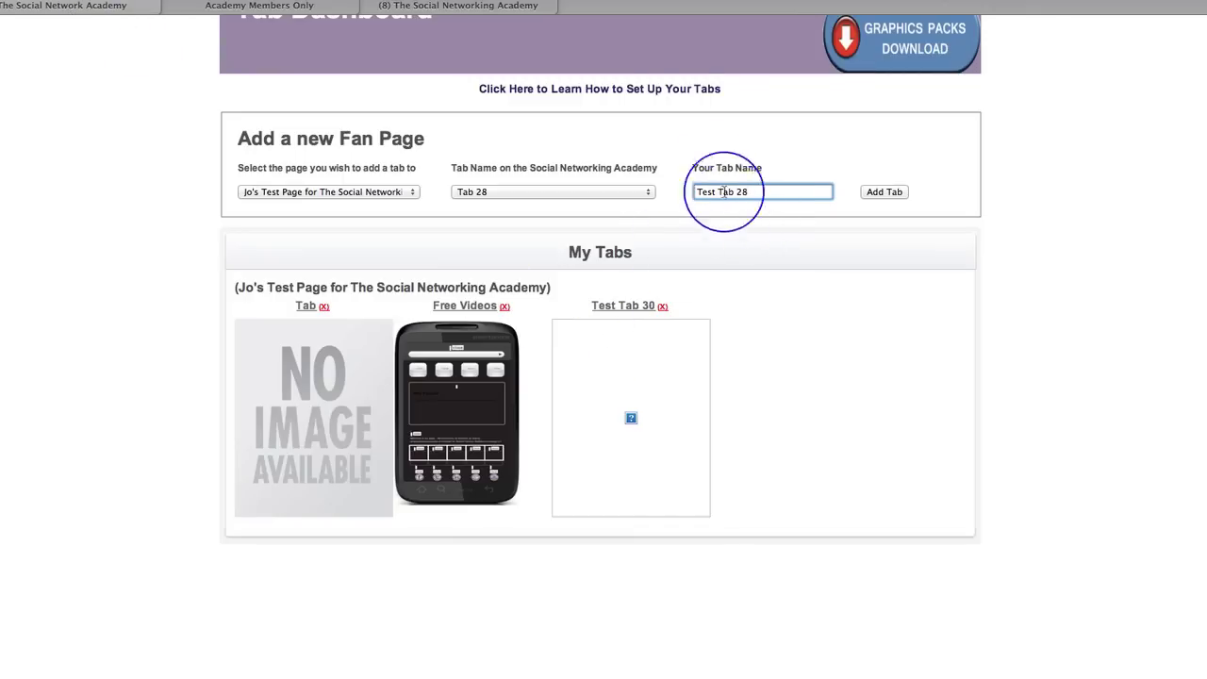
pyautogui.click(485, 7)
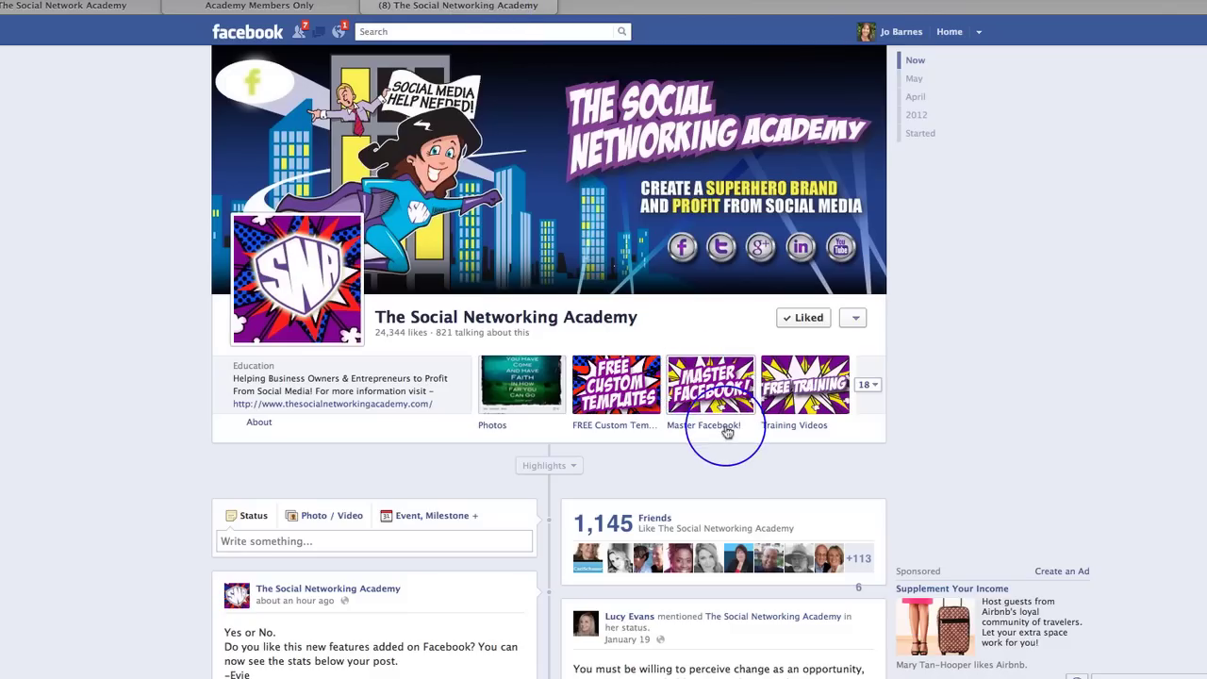
# Return to the Tab Dashboard, add the new tab to the fan page, and open Test Tab 28 for editing.
pyautogui.click(110, 8)
pyautogui.click(881, 193)
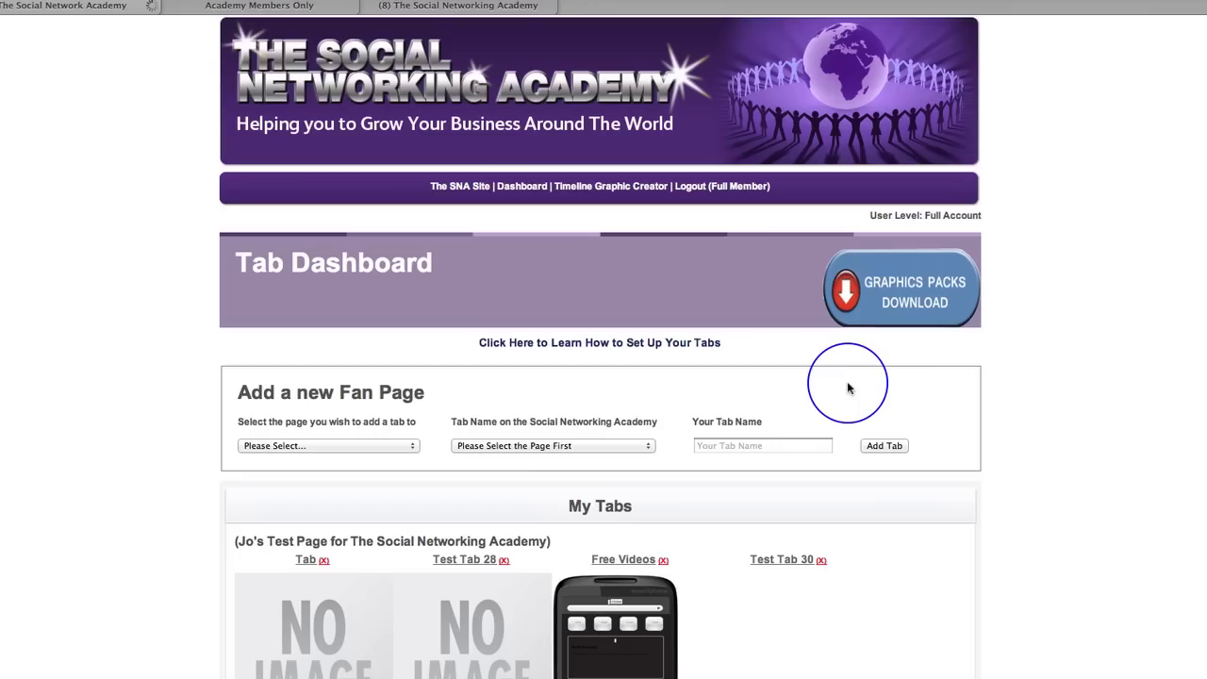
pyautogui.scroll(-5, 860, 482)
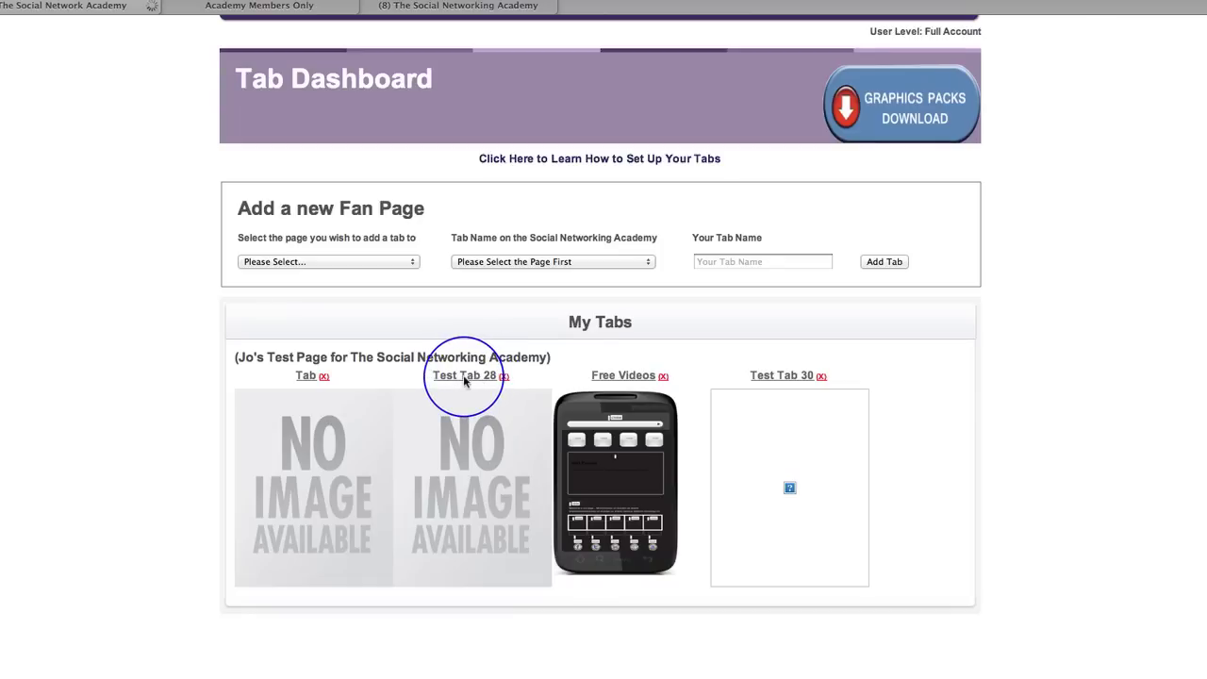
pyautogui.click(464, 376)
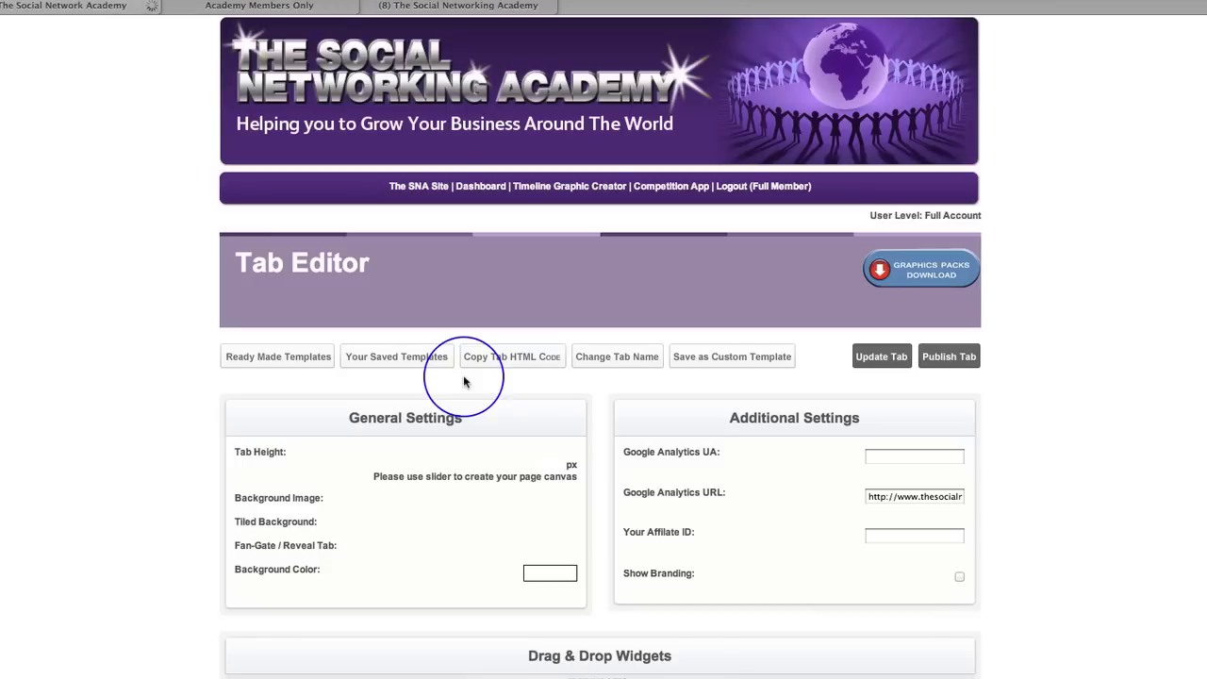
# Look over the Tab Editor's template options, settings, widgets and page canvas.
pyautogui.scroll(-10, 1055, 418)
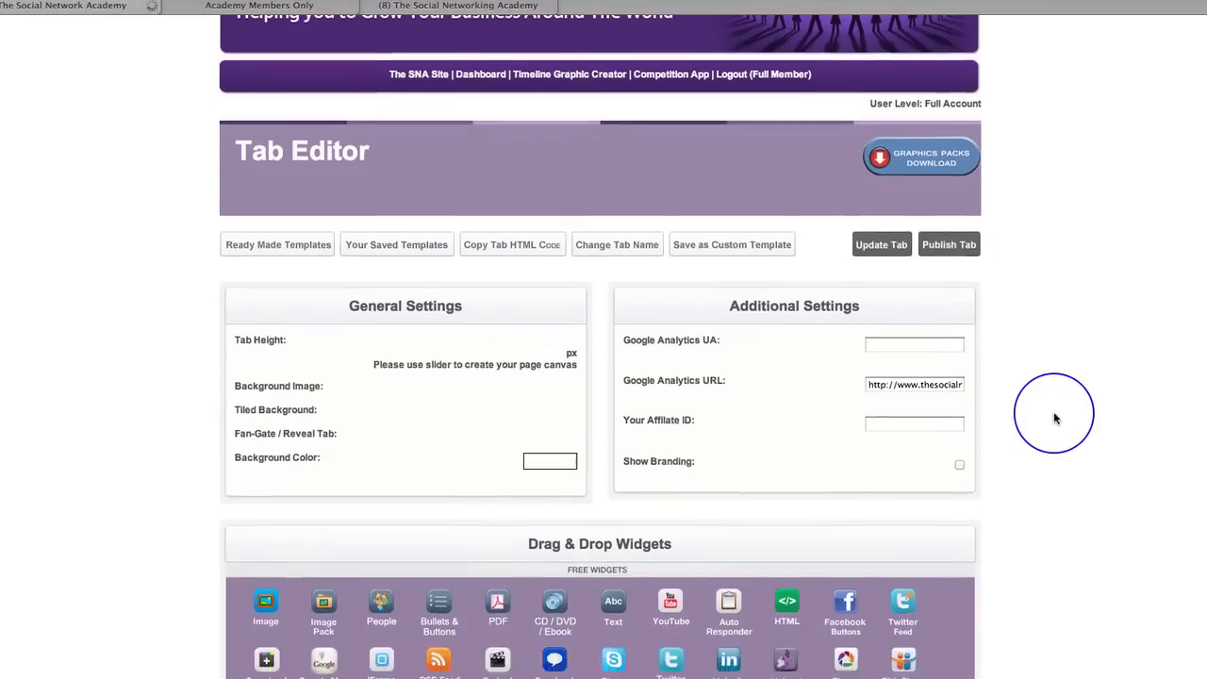
pyautogui.scroll(-1, 1055, 419)
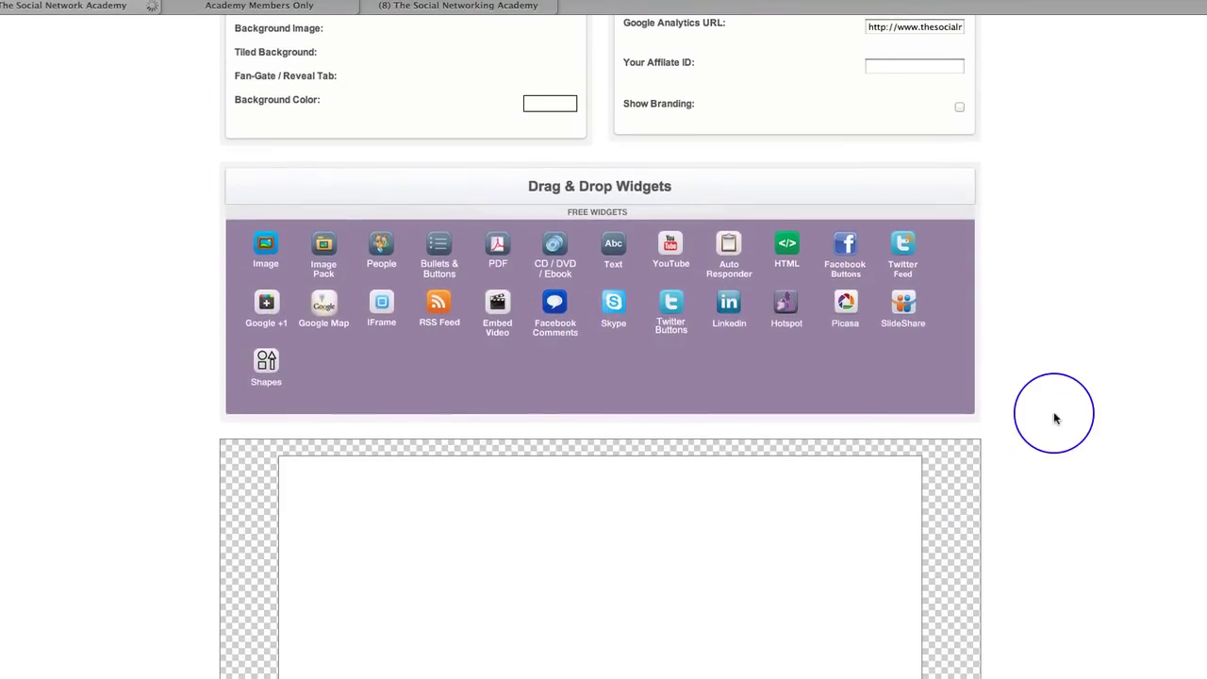
pyautogui.scroll(-5, 1055, 417)
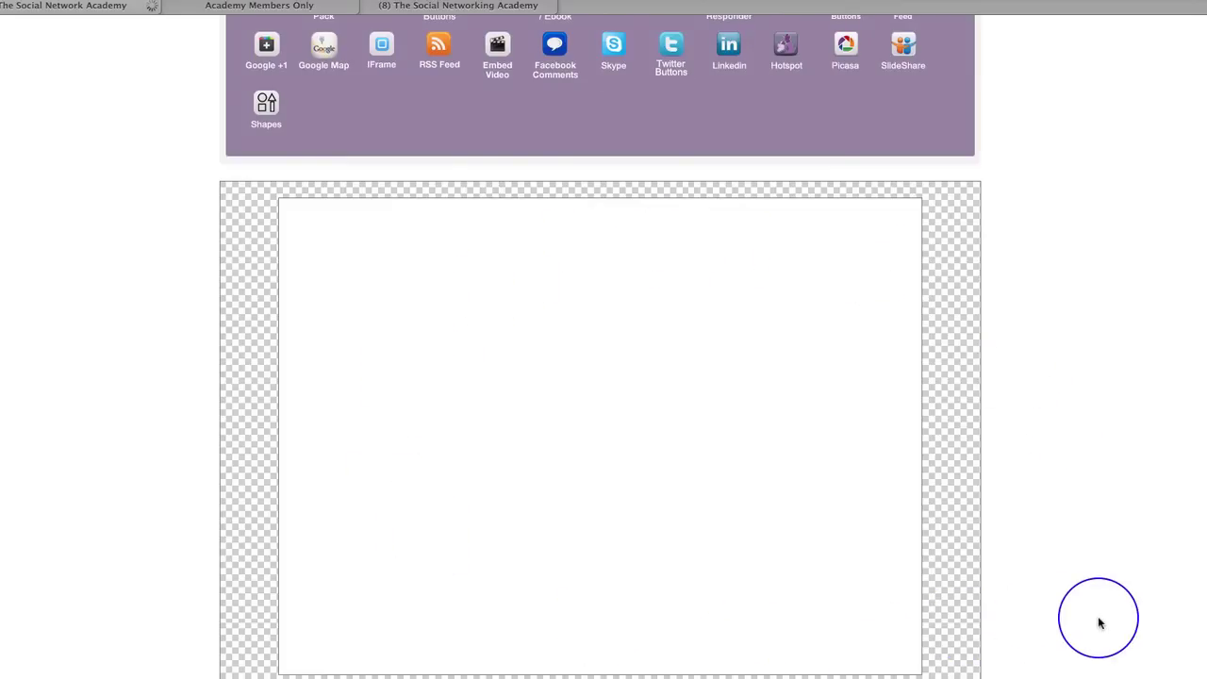
pyautogui.scroll(12, 1098, 623)
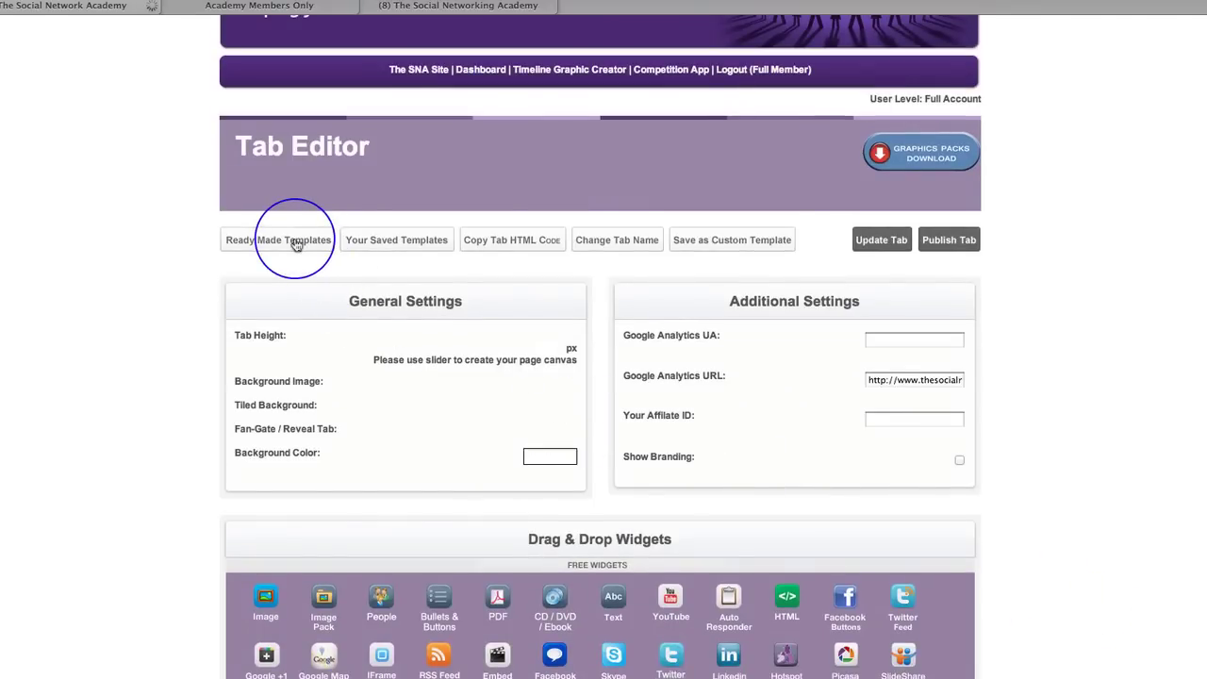
pyautogui.scroll(-6, 1048, 545)
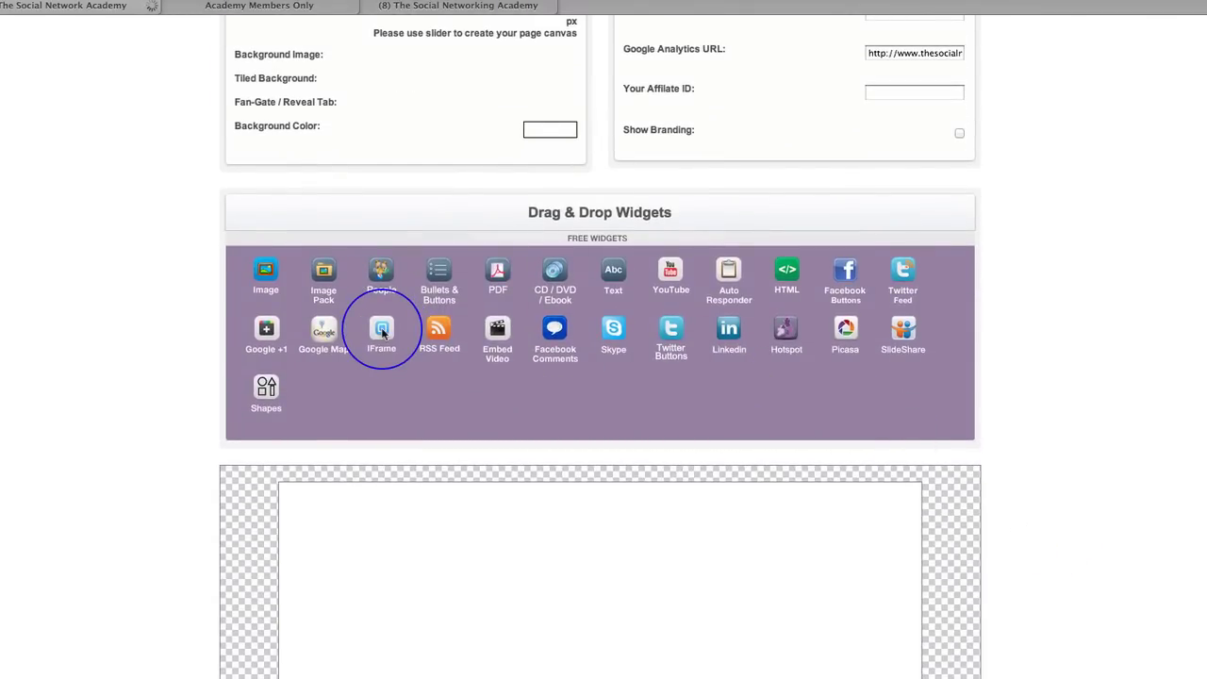
# Set the tab height to 1543 px and check the resulting page canvas.
pyautogui.scroll(3, 382, 332)
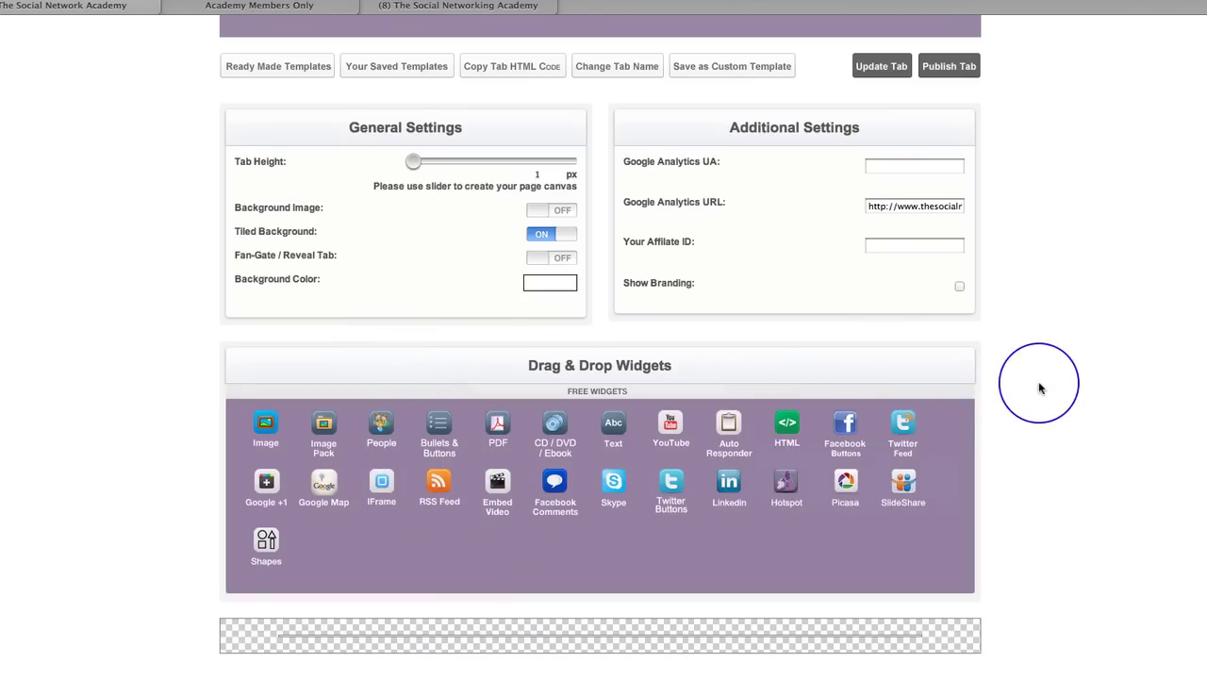
pyautogui.scroll(2, 1037, 383)
pyautogui.scroll(1, 1039, 387)
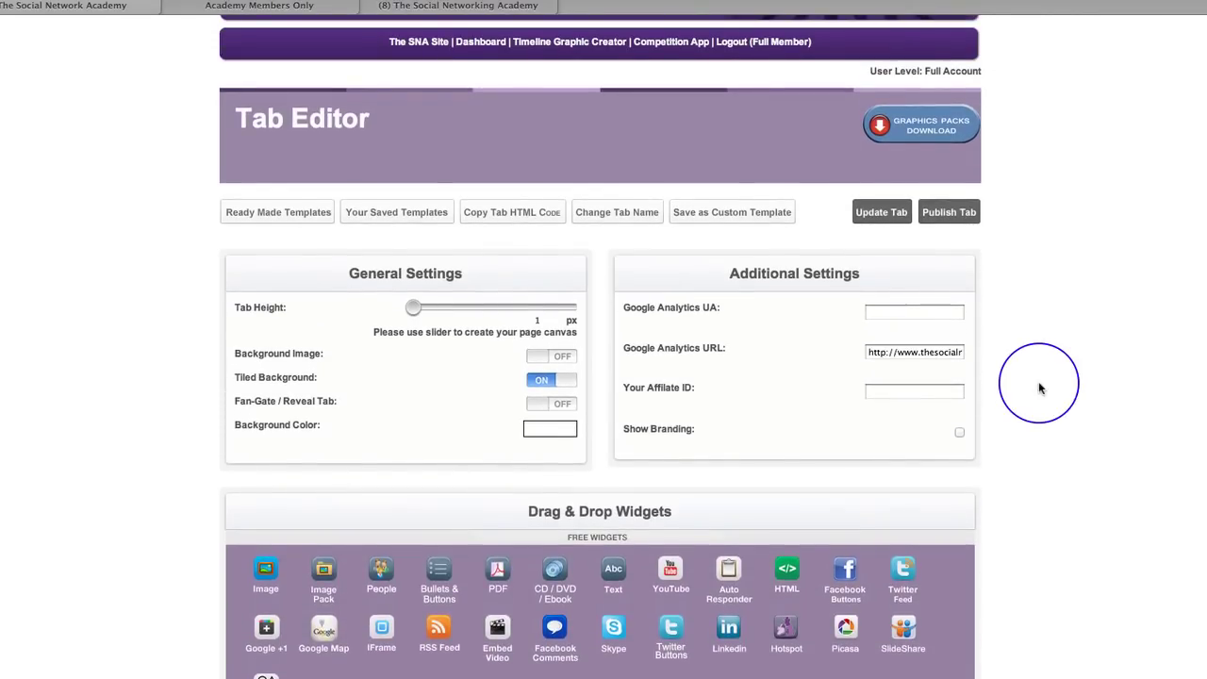
pyautogui.scroll(-3, 1040, 387)
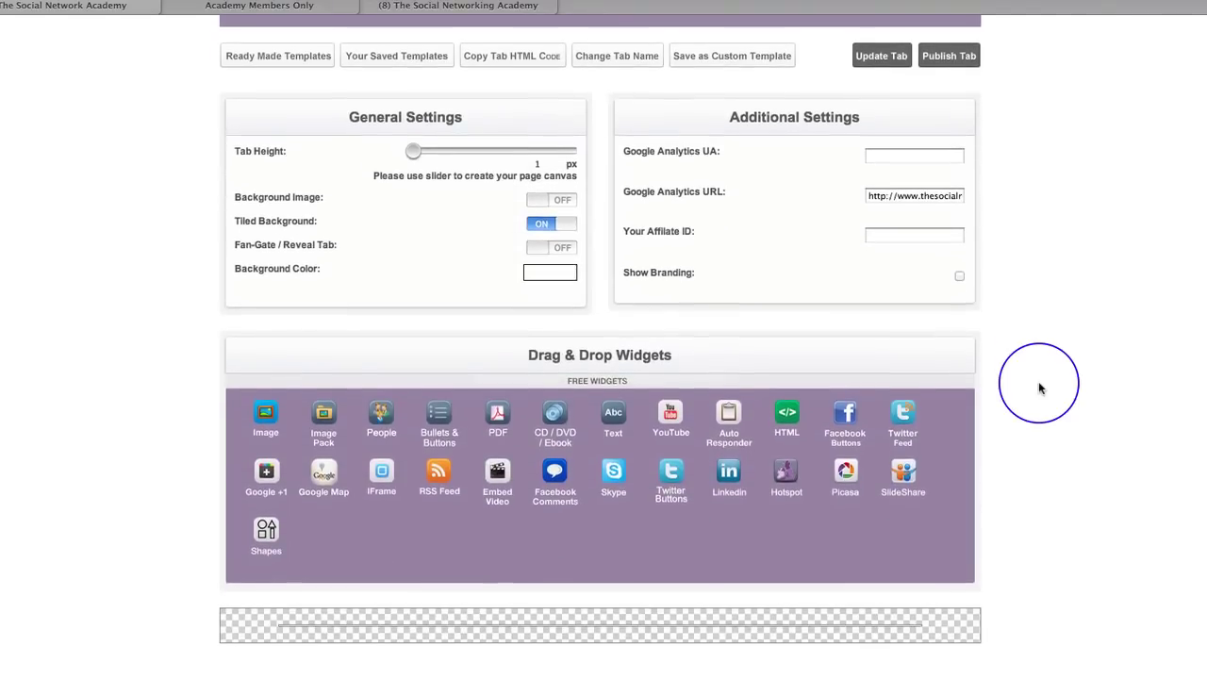
pyautogui.scroll(1, 1040, 388)
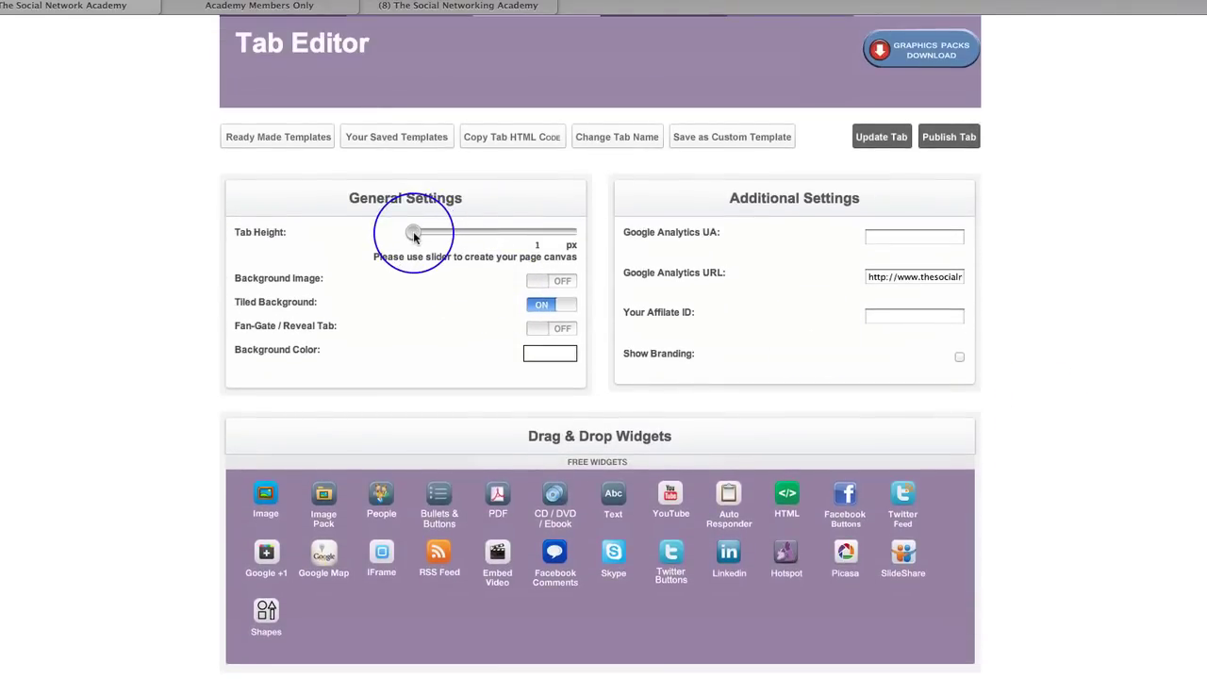
pyautogui.moveTo(413, 235); pyautogui.dragTo(542, 234)
pyautogui.scroll(-10, 1082, 347)
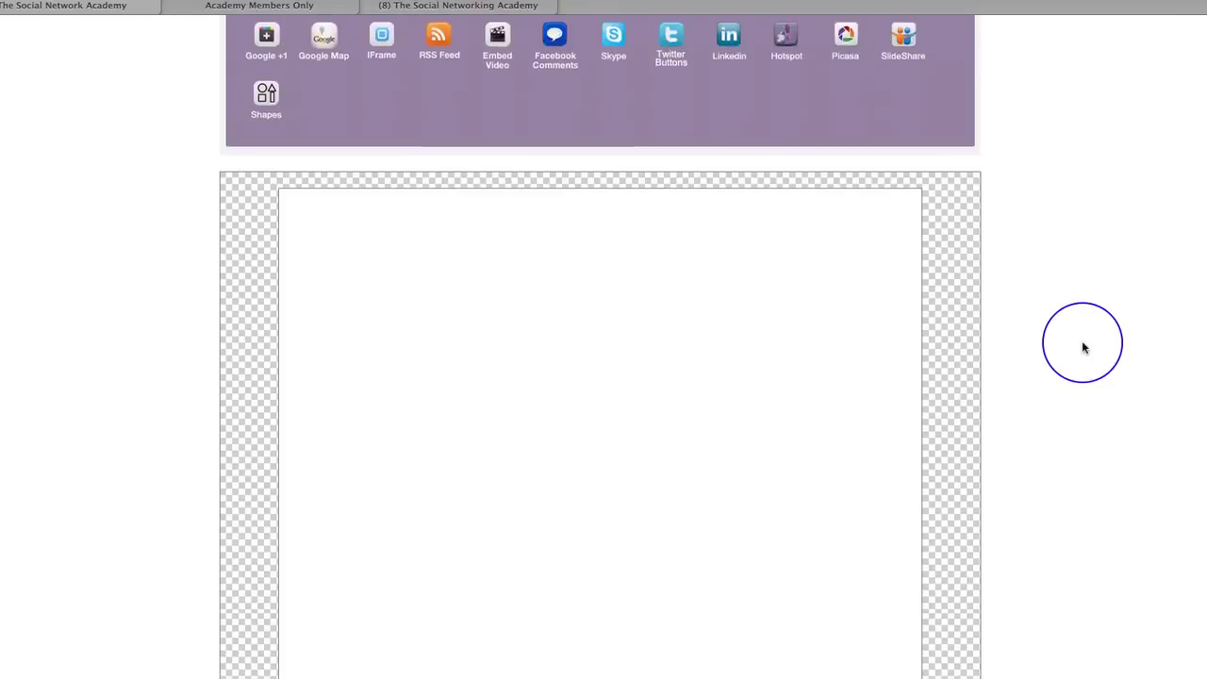
pyautogui.scroll(-2, 1082, 347)
pyautogui.scroll(12, 1082, 347)
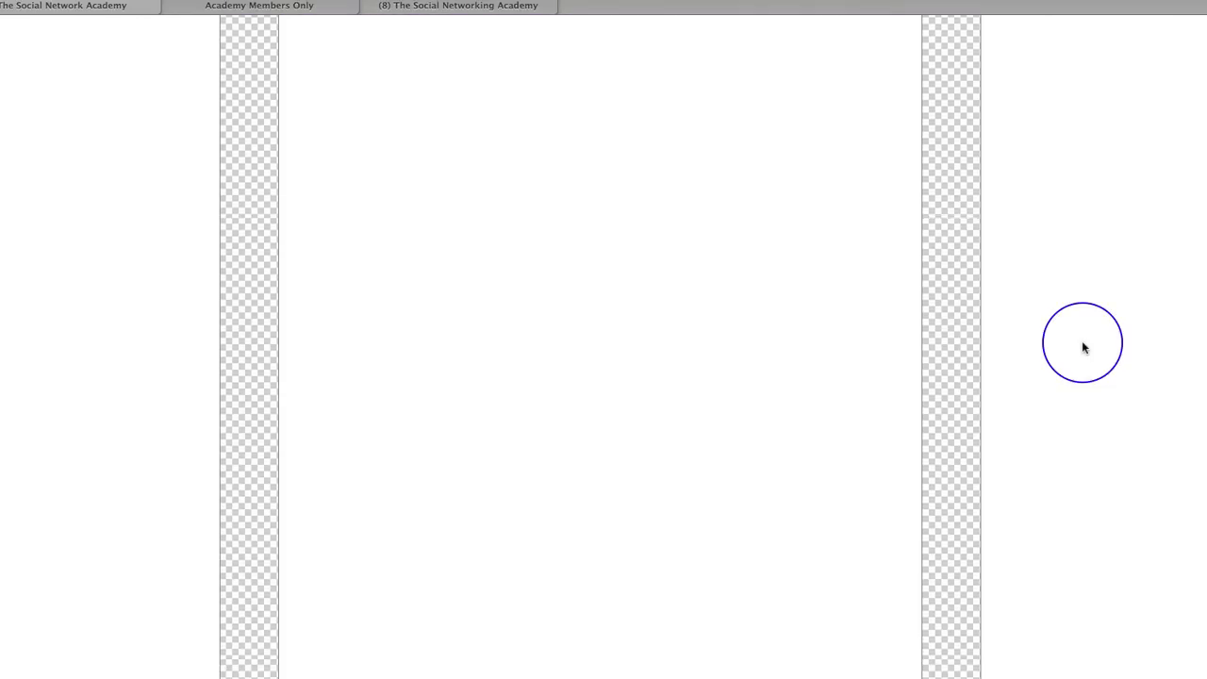
pyautogui.scroll(3, 1082, 347)
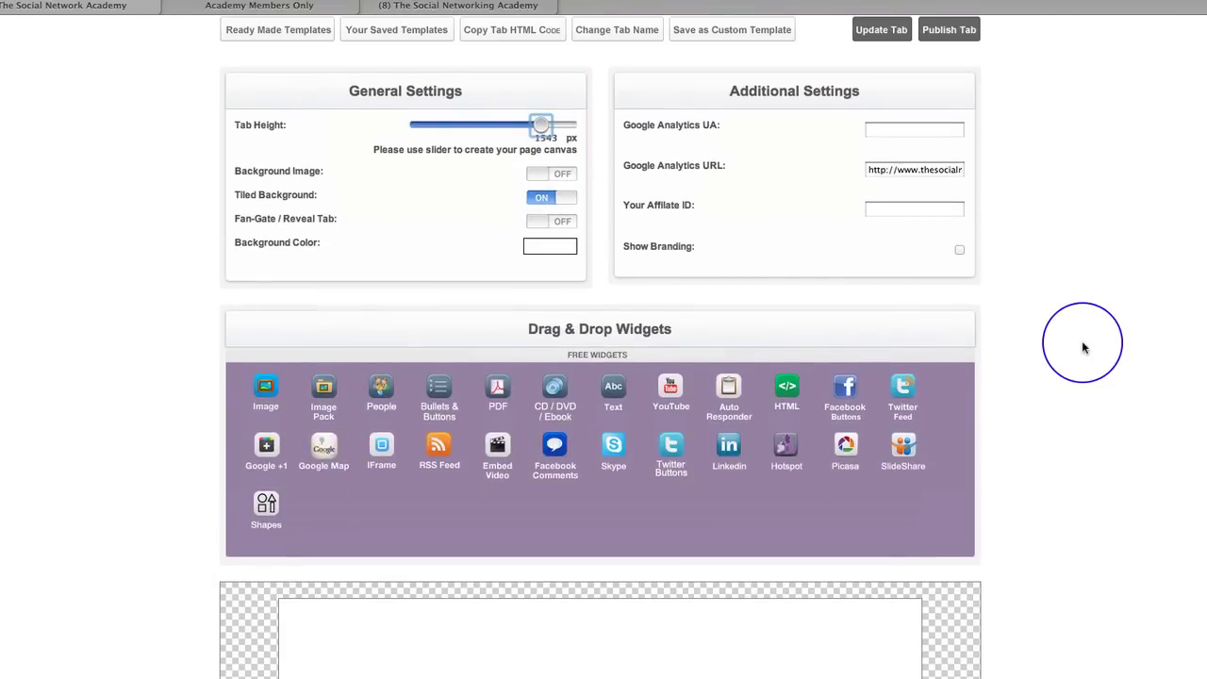
# Examine the Image widget's upload, link URL and link target options, including its file chooser, without adding an image.
pyautogui.scroll(-2, 1082, 347)
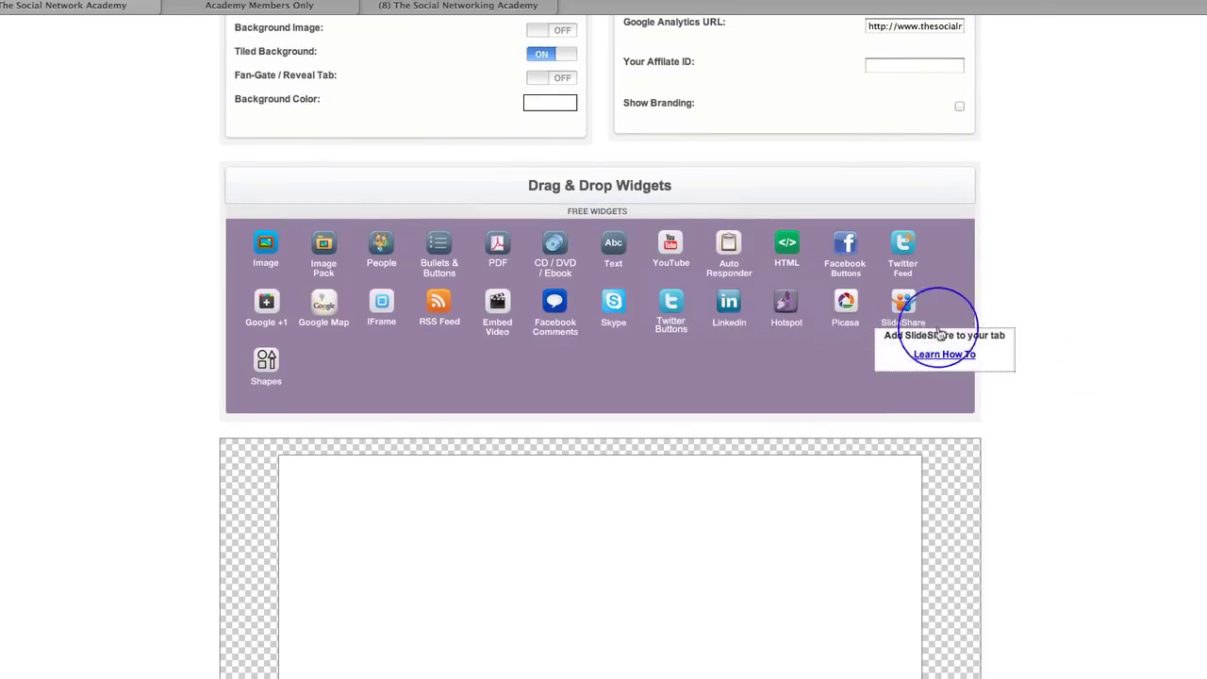
pyautogui.scroll(-4, 1072, 366)
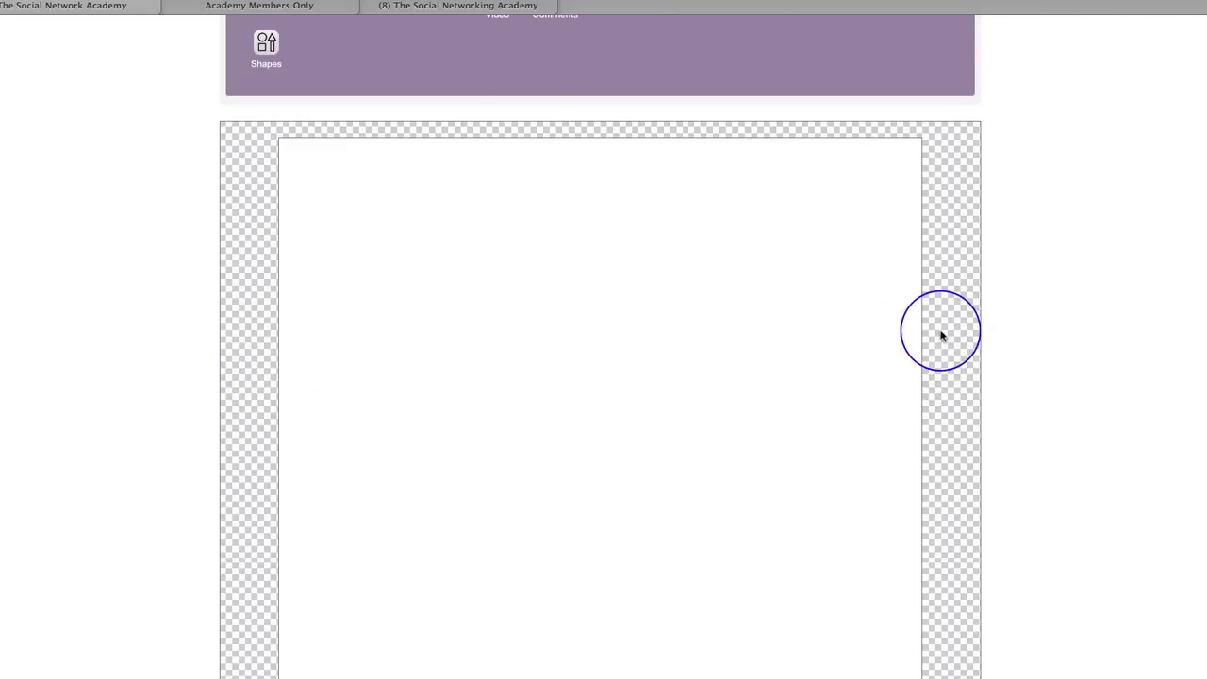
pyautogui.scroll(3, 940, 335)
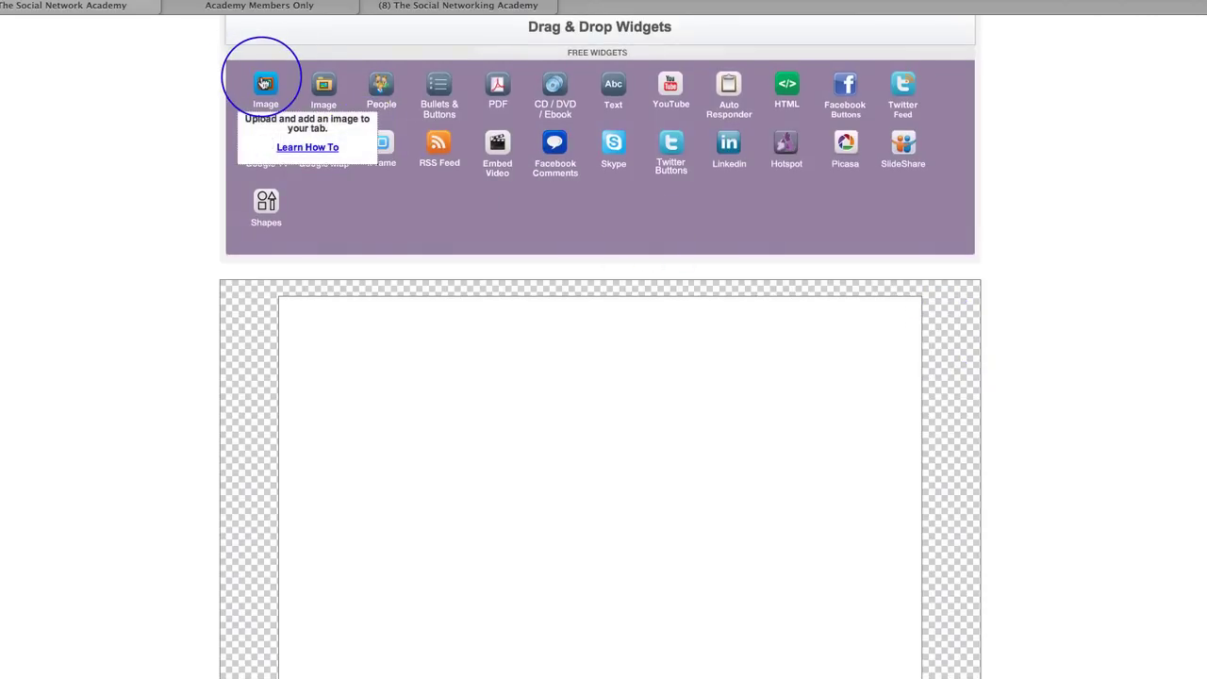
pyautogui.moveTo(266, 84); pyautogui.dragTo(500, 337)
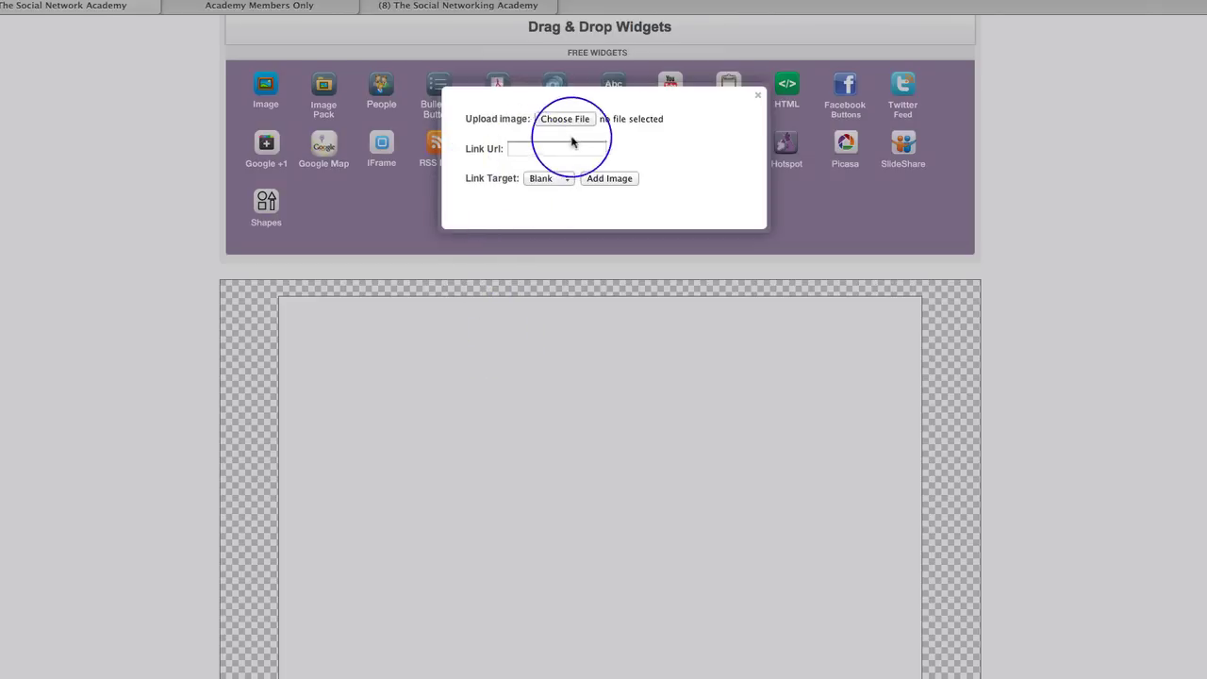
pyautogui.click(565, 119)
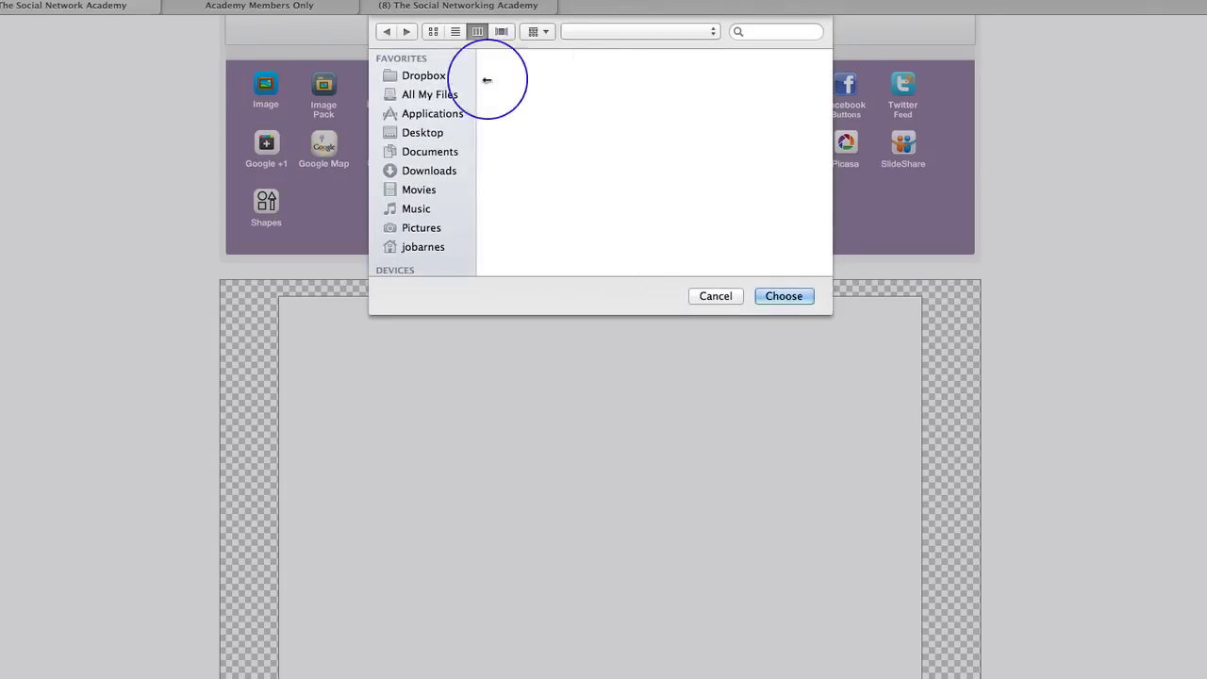
pyautogui.click(720, 297)
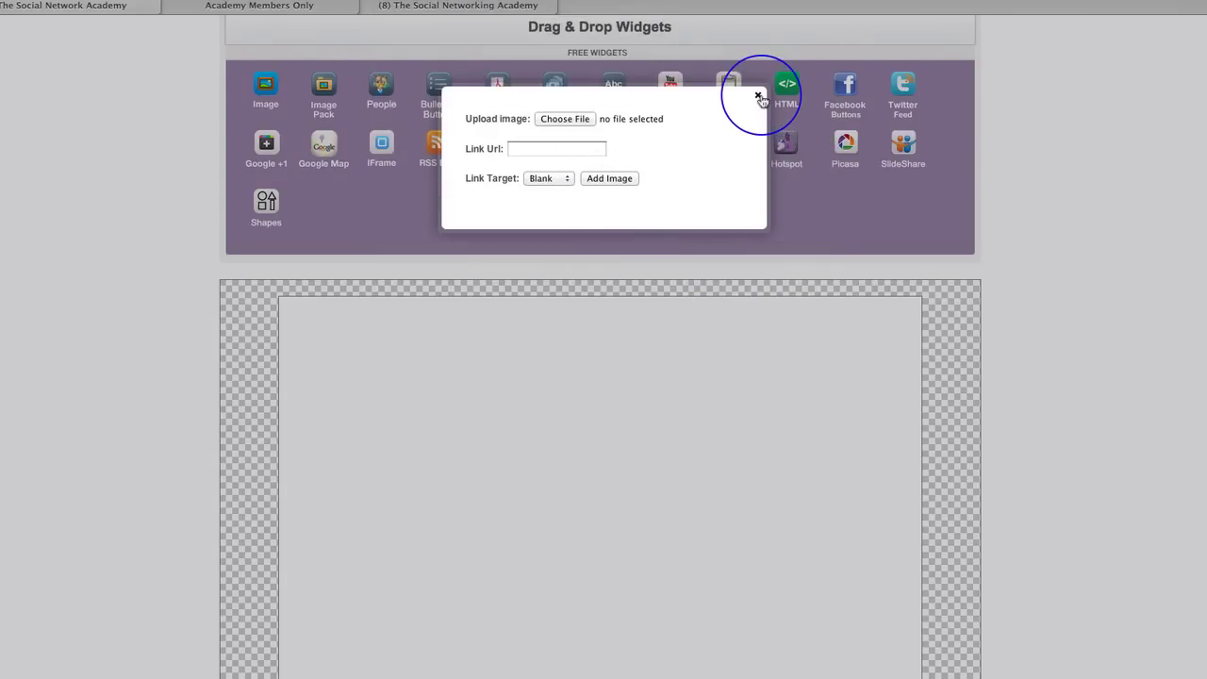
pyautogui.click(758, 97)
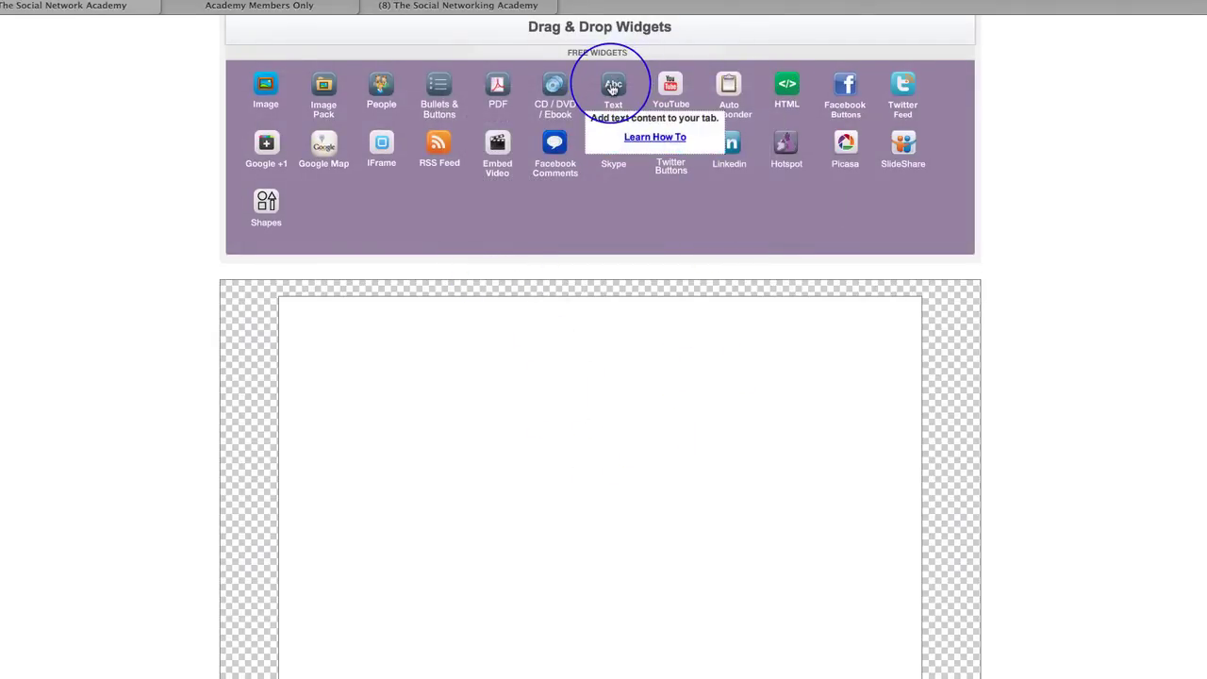
# Place a Text widget on the canvas, enter "WELCOME TO OUR PAGE", and format it in bold Impact.
pyautogui.moveTo(613, 87); pyautogui.dragTo(565, 405)
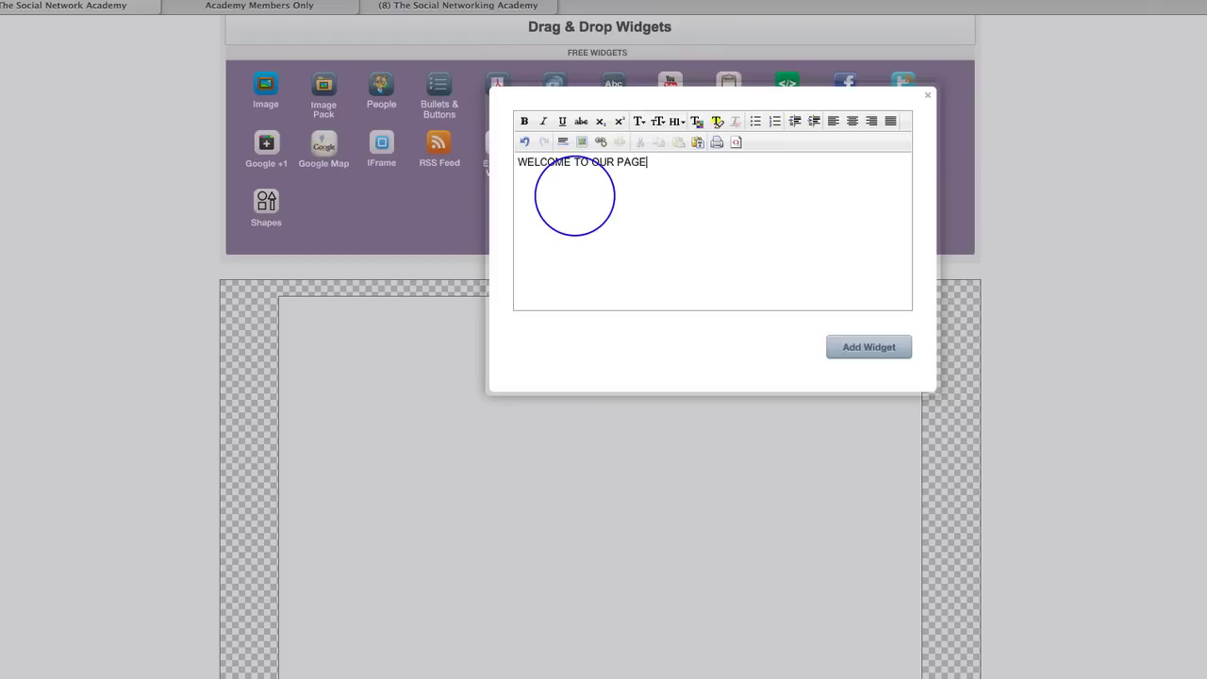
pyautogui.moveTo(518, 161); pyautogui.dragTo(670, 164)
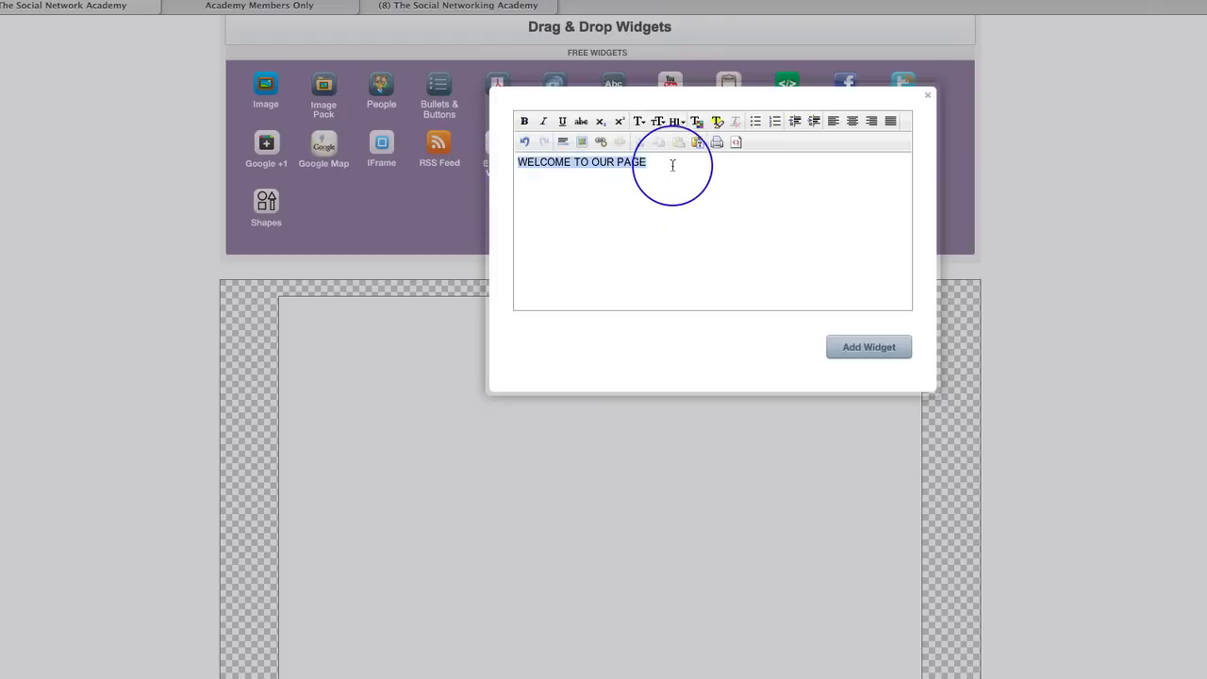
pyautogui.click(524, 120)
pyautogui.click(640, 121)
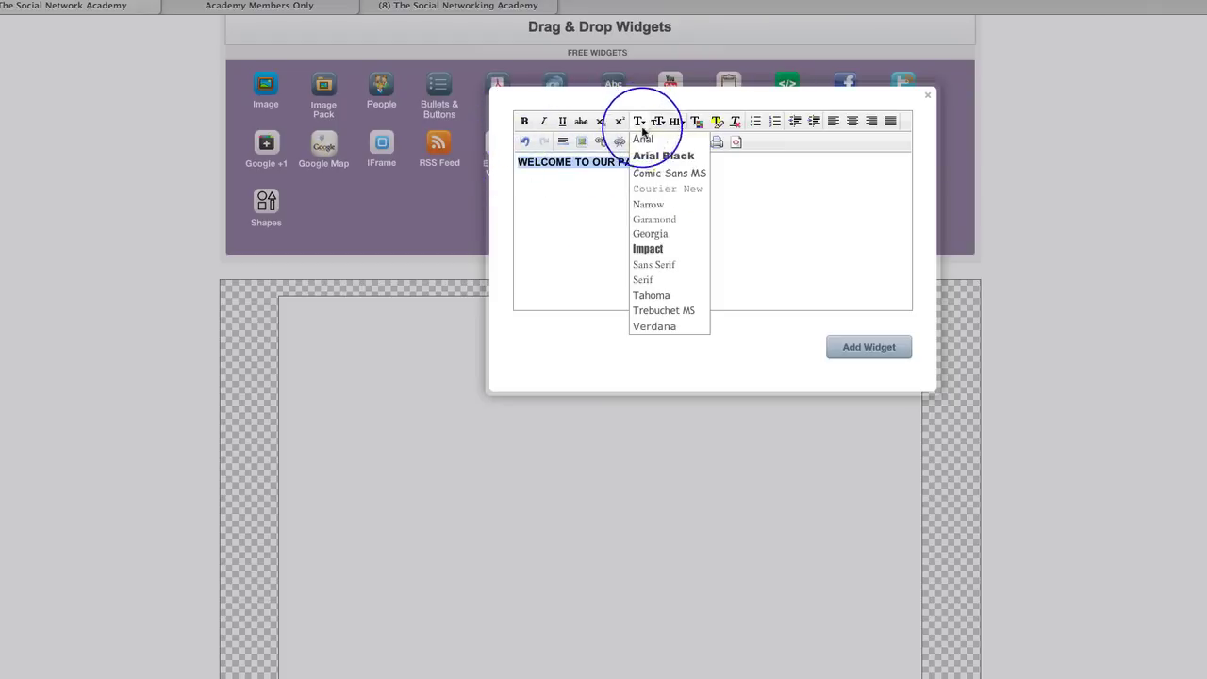
pyautogui.click(649, 248)
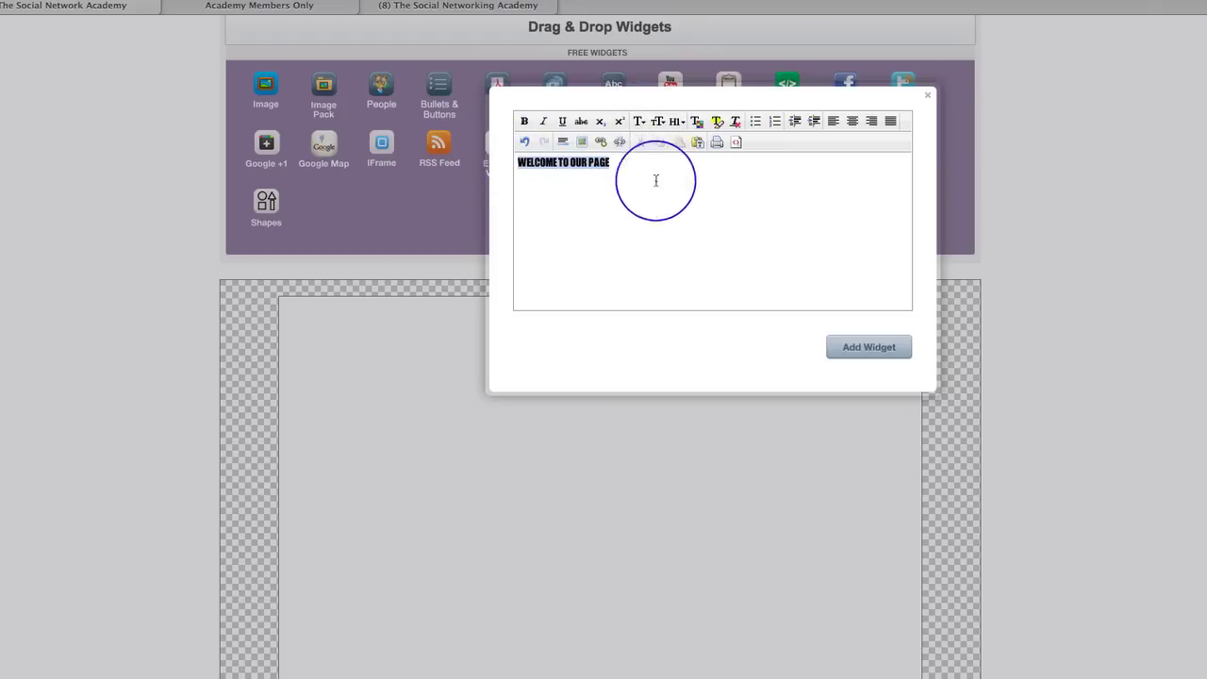
# Enlarge the welcome text to heading size, colour it blue, and add the text widget to the tab.
pyautogui.click(657, 124)
pyautogui.click(657, 272)
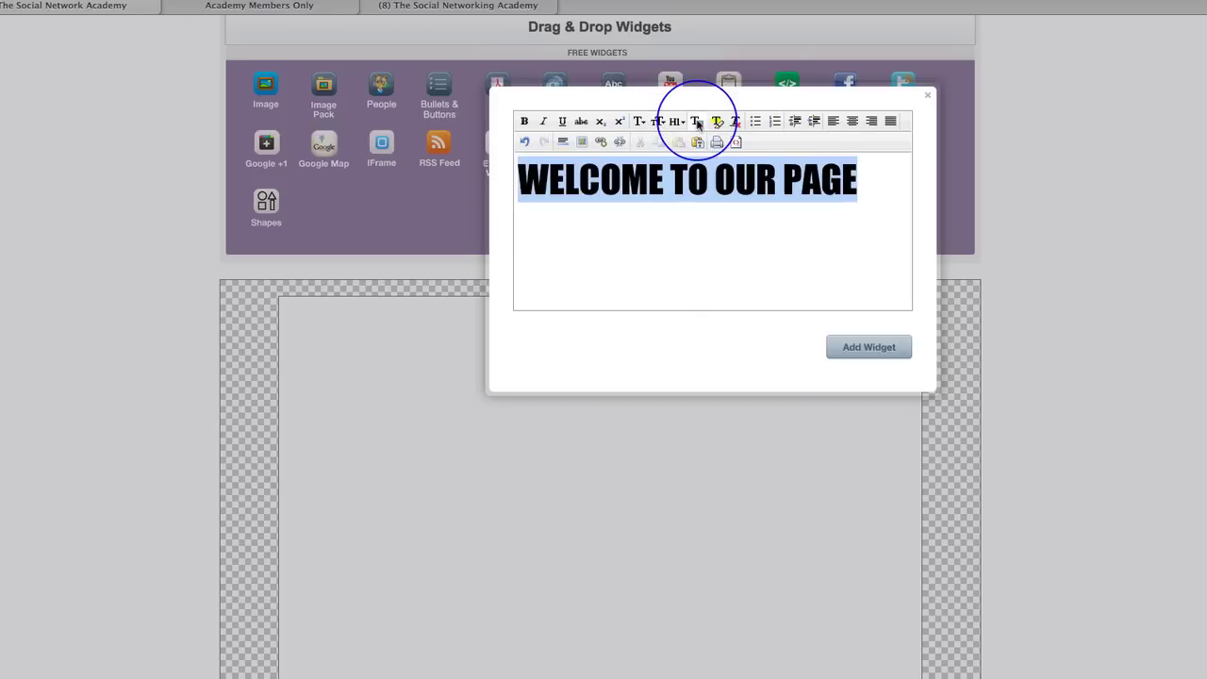
pyautogui.click(698, 124)
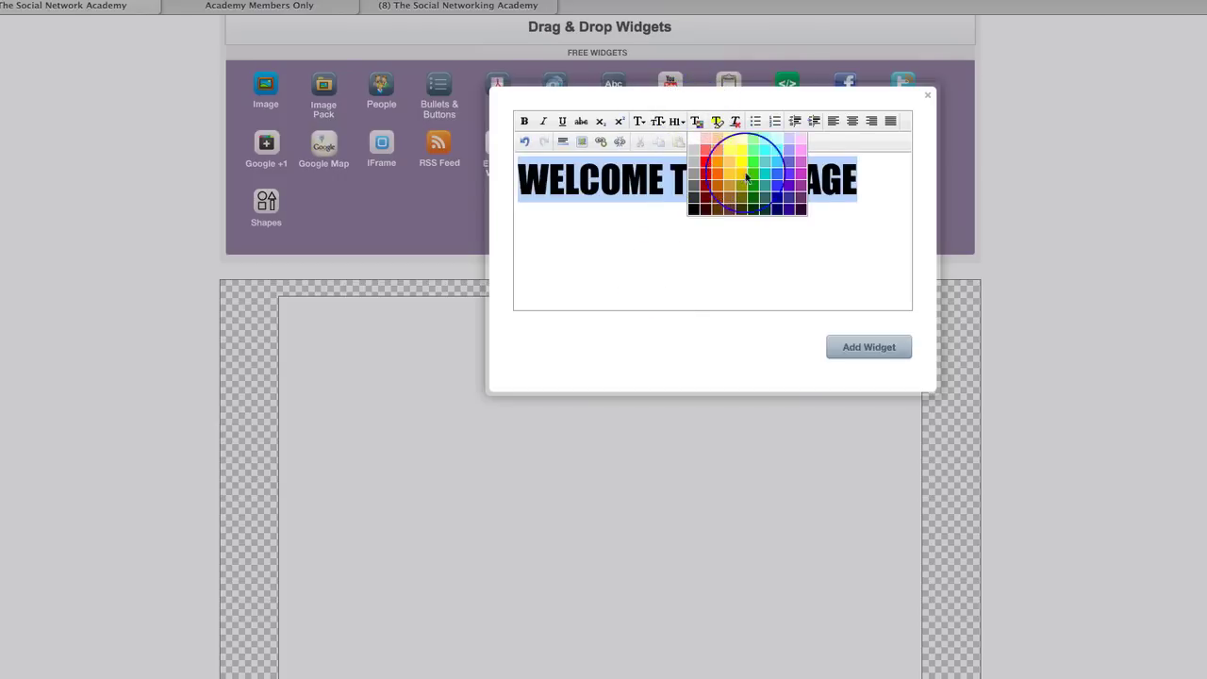
pyautogui.click(778, 191)
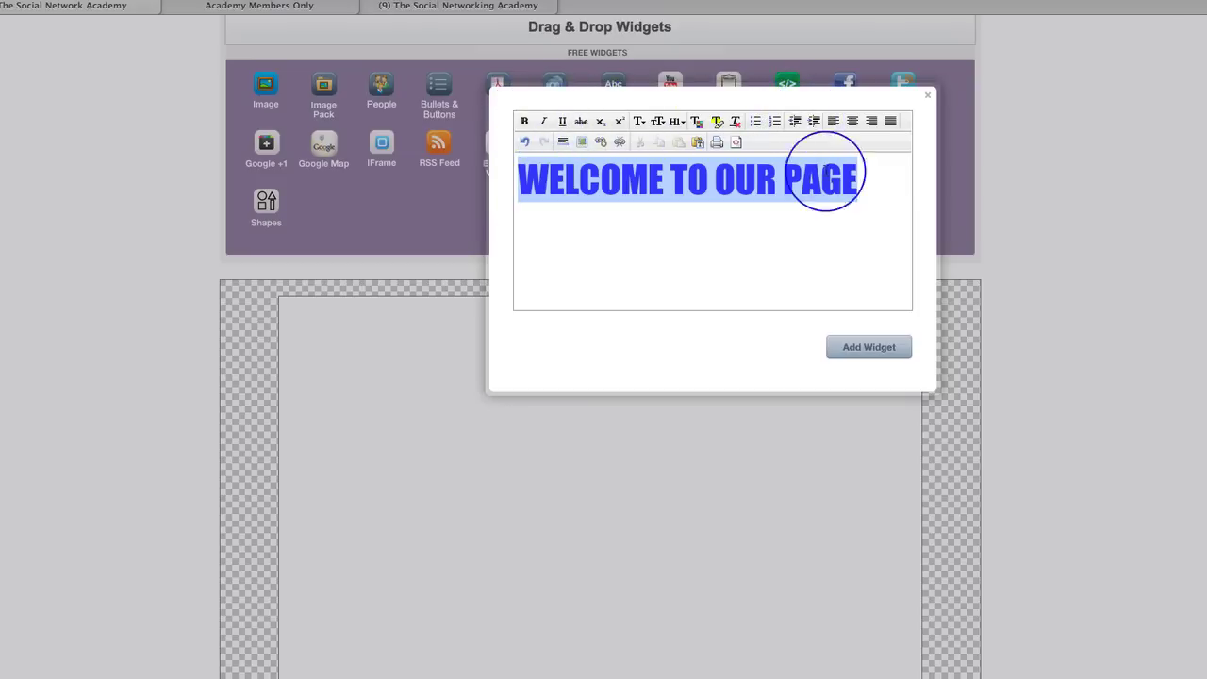
pyautogui.click(858, 348)
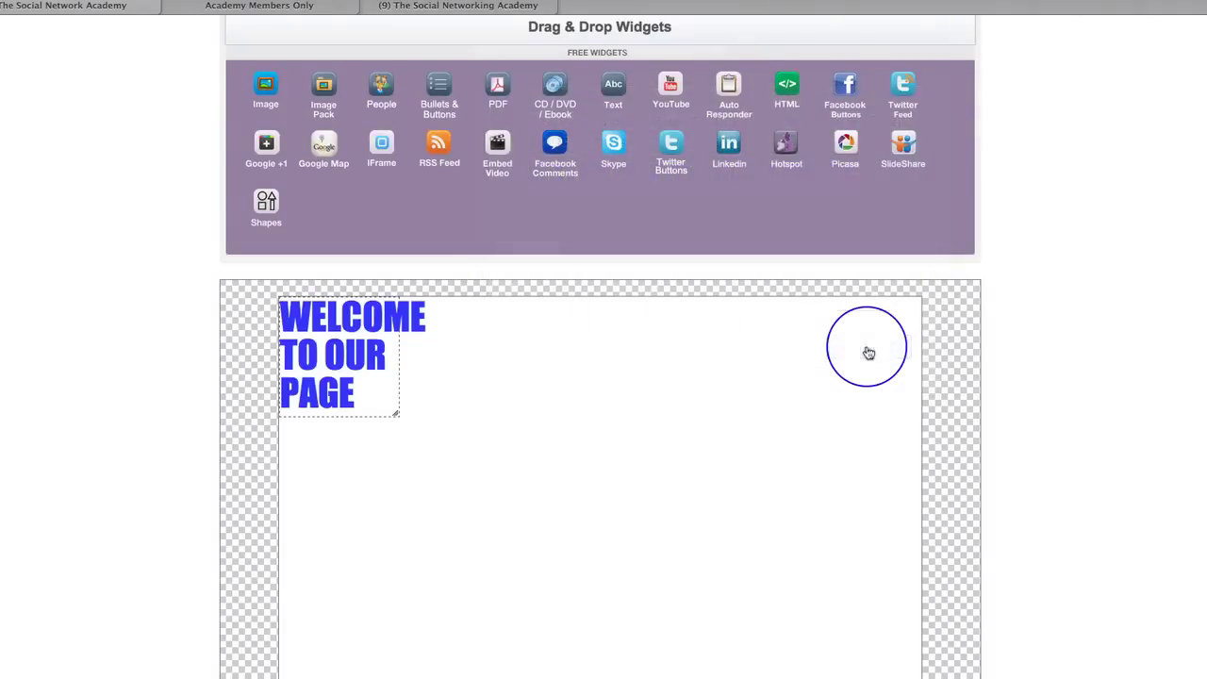
# Widen the welcome text widget to fit on one line and centre it near the top of the canvas.
pyautogui.moveTo(393, 412); pyautogui.dragTo(692, 351)
pyautogui.moveTo(838, 329); pyautogui.dragTo(788, 331)
pyautogui.scroll(-5, 846, 409)
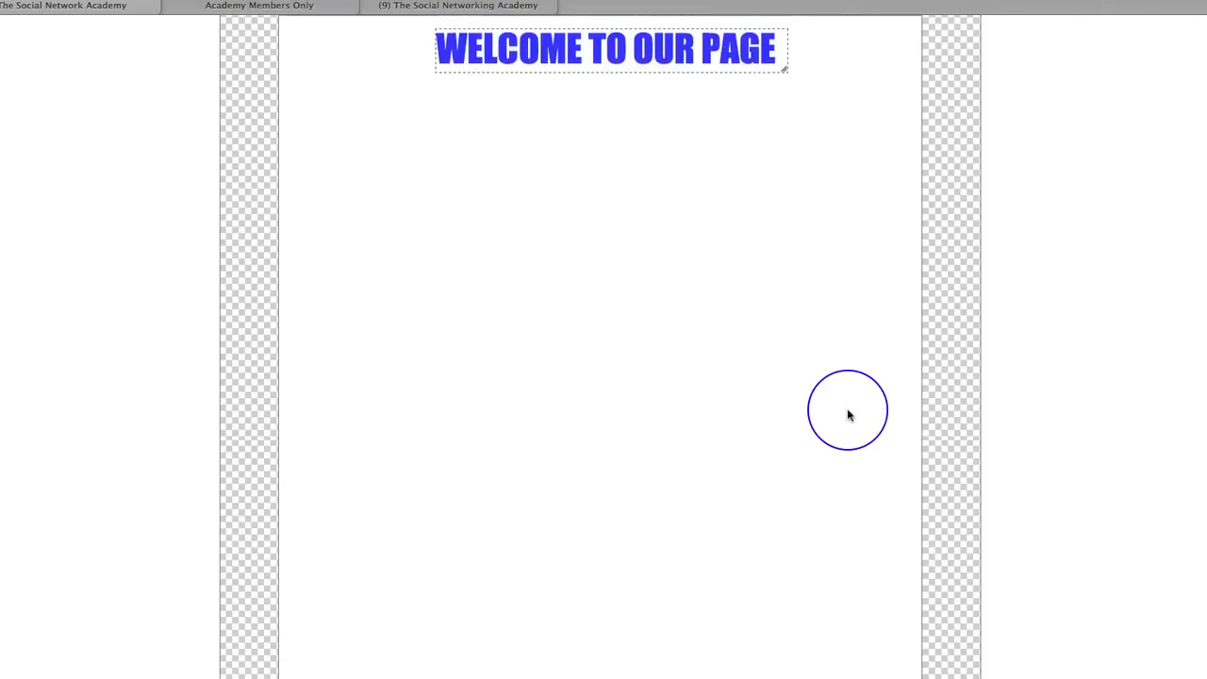
pyautogui.scroll(3, 846, 415)
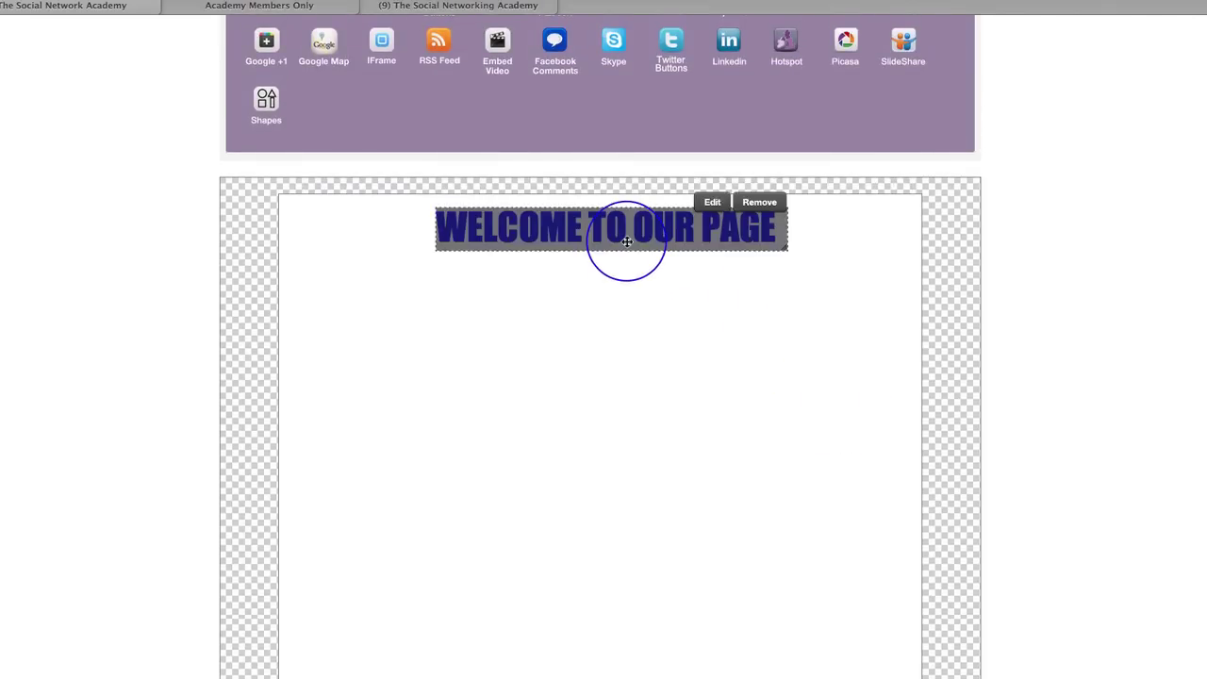
pyautogui.moveTo(626, 237); pyautogui.dragTo(620, 239)
# Place a YouTube widget on the canvas and open the "How to Use the Timeline Editor" video from the YouTube uploads.
pyautogui.scroll(1, 782, 317)
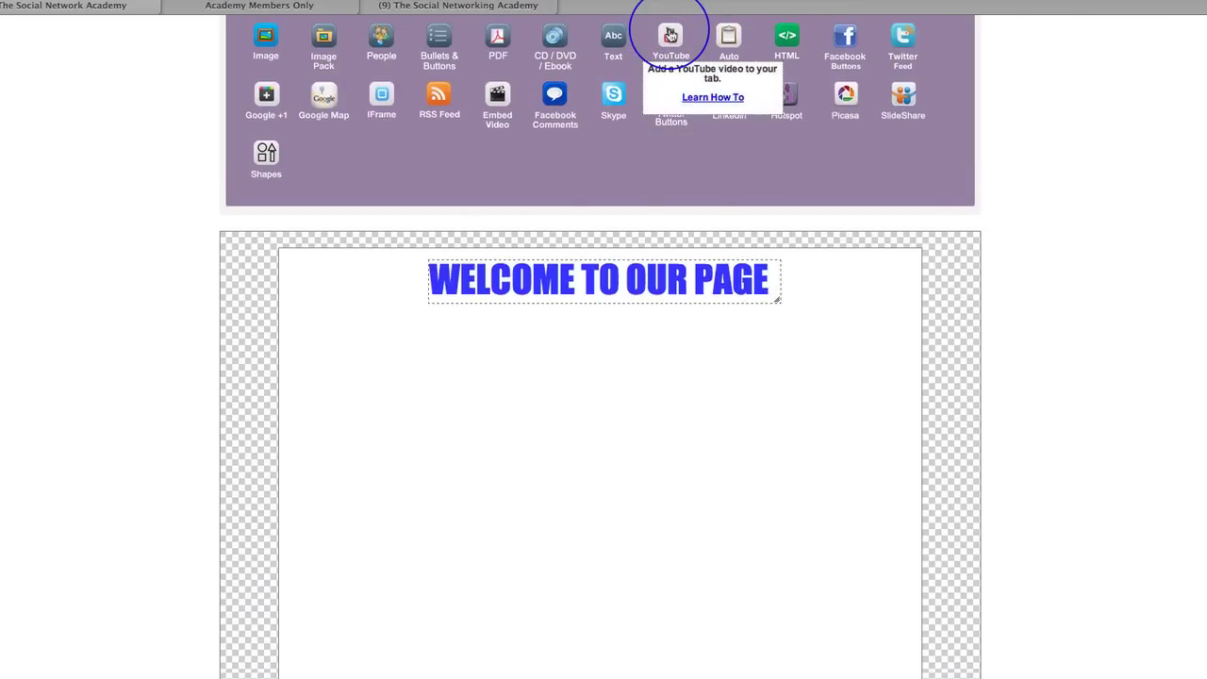
pyautogui.moveTo(670, 35); pyautogui.dragTo(400, 451)
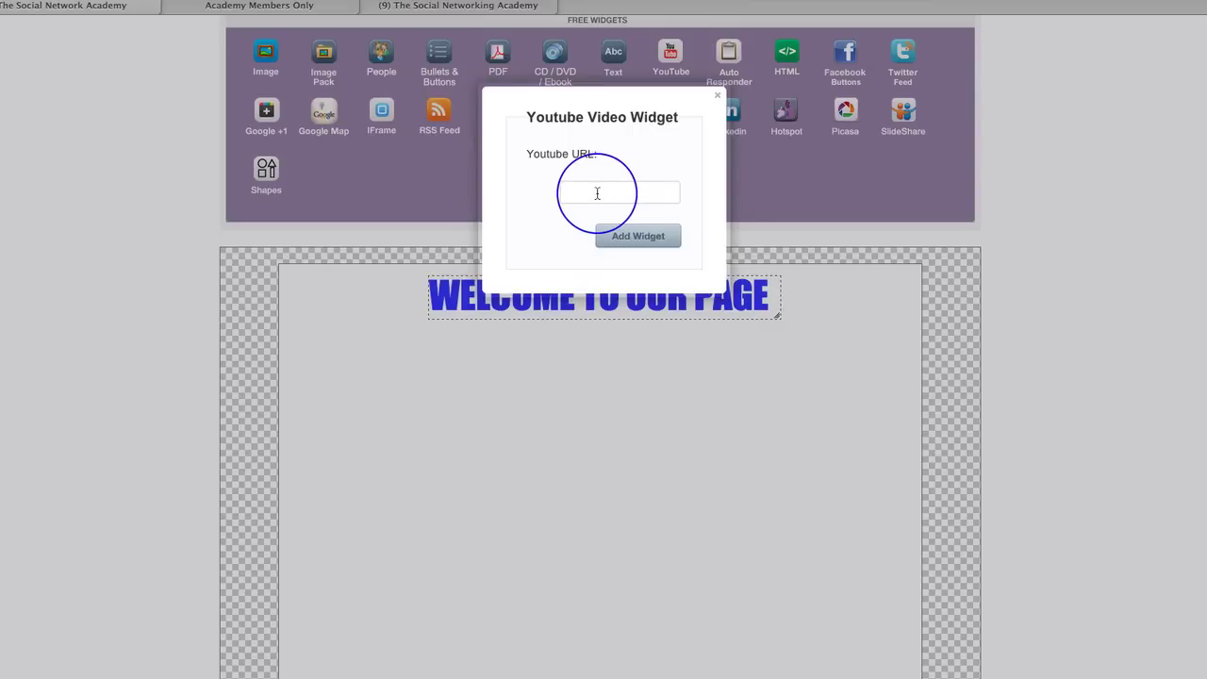
pyautogui.click(693, 35)
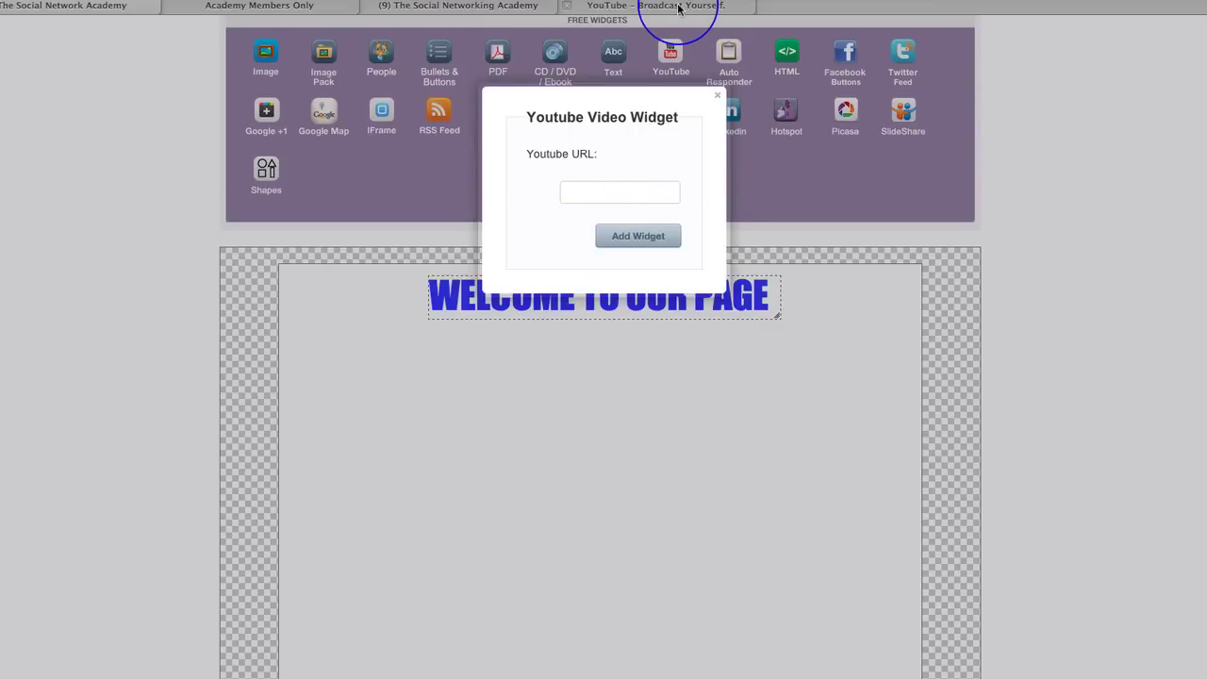
pyautogui.click(677, 5)
pyautogui.scroll(-2, 635, 292)
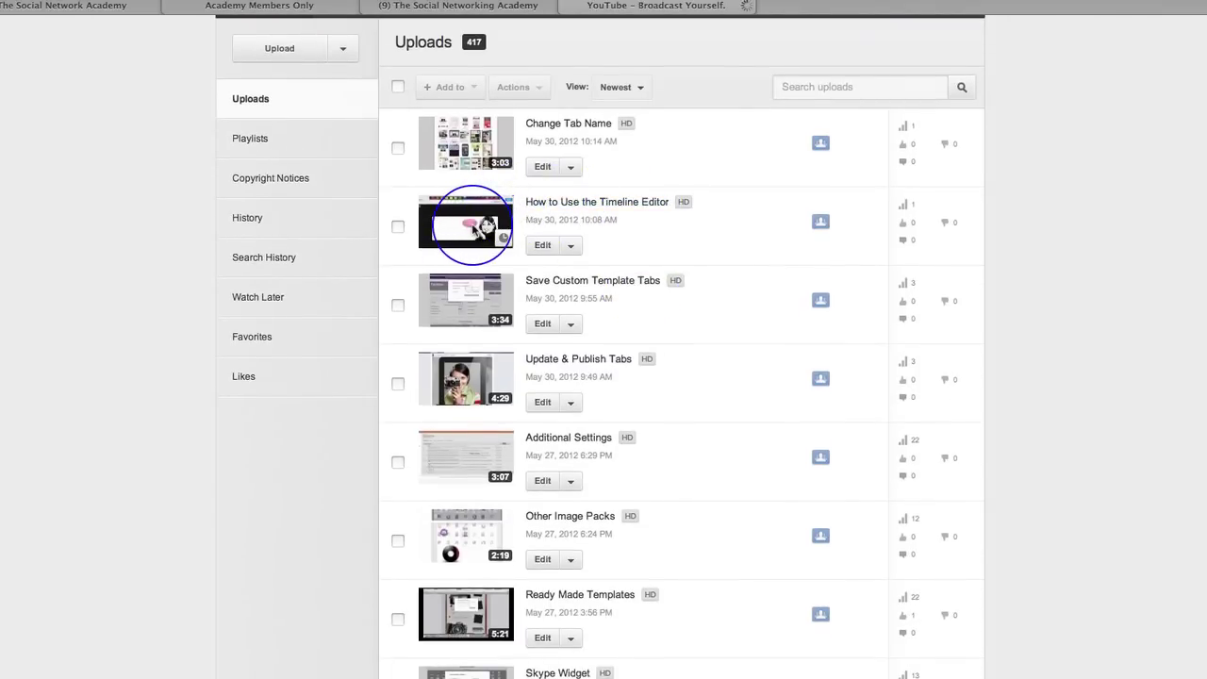
pyautogui.click(474, 230)
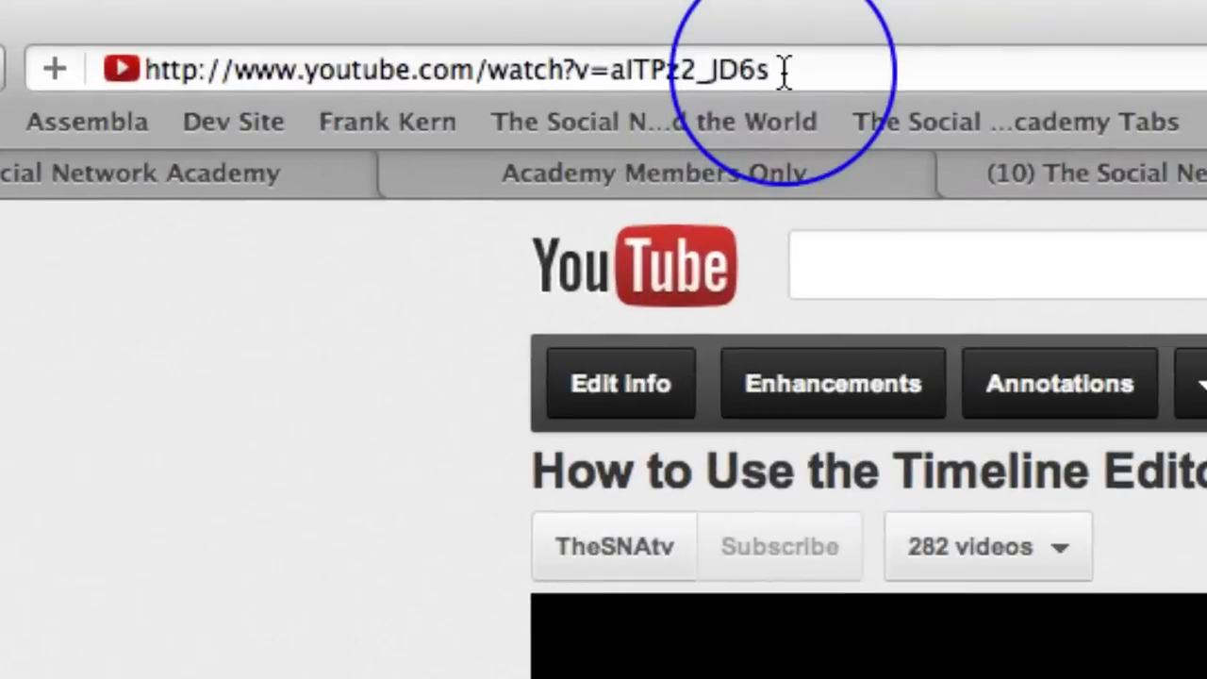
# Add the YouTube widget using the video's URL, then enlarge it and position it below the heading on the canvas's left side.
pyautogui.click(179, 0)
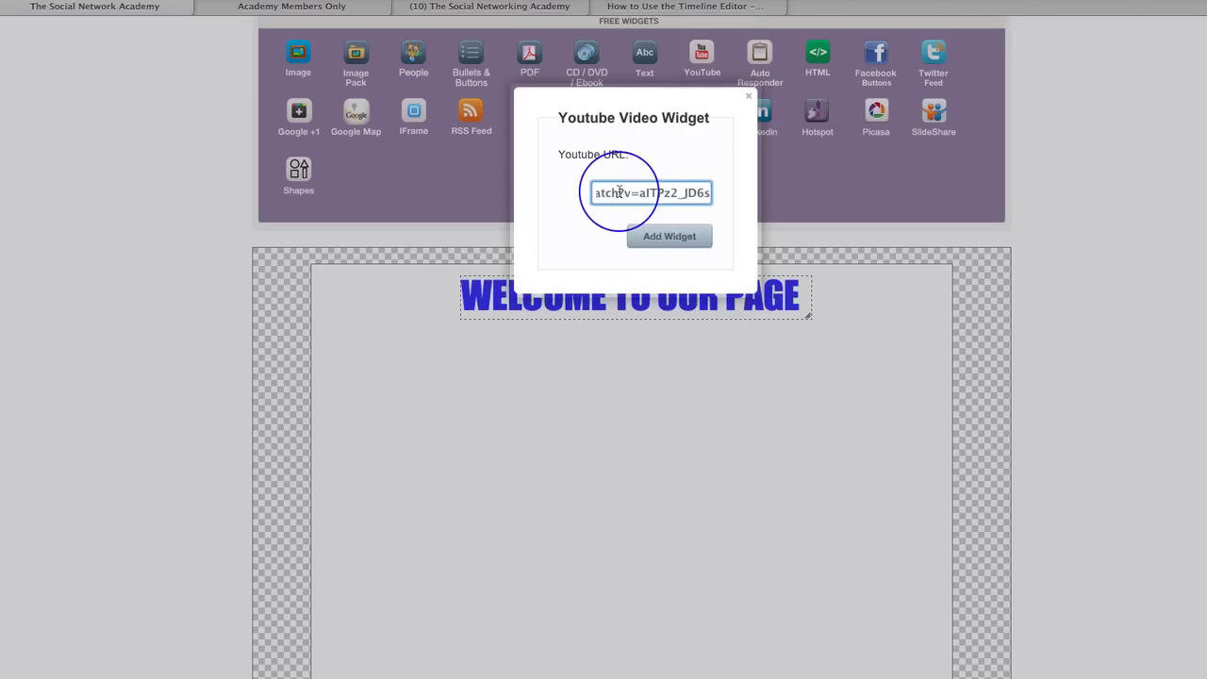
pyautogui.click(668, 236)
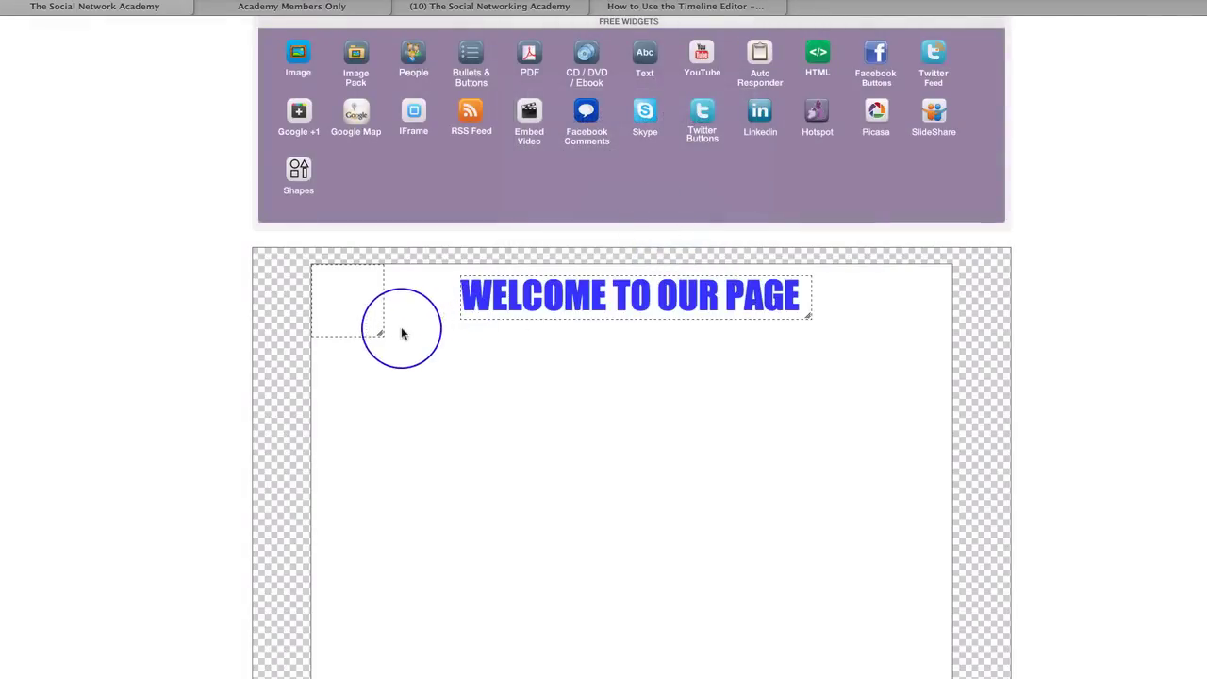
pyautogui.moveTo(381, 332); pyautogui.dragTo(526, 474)
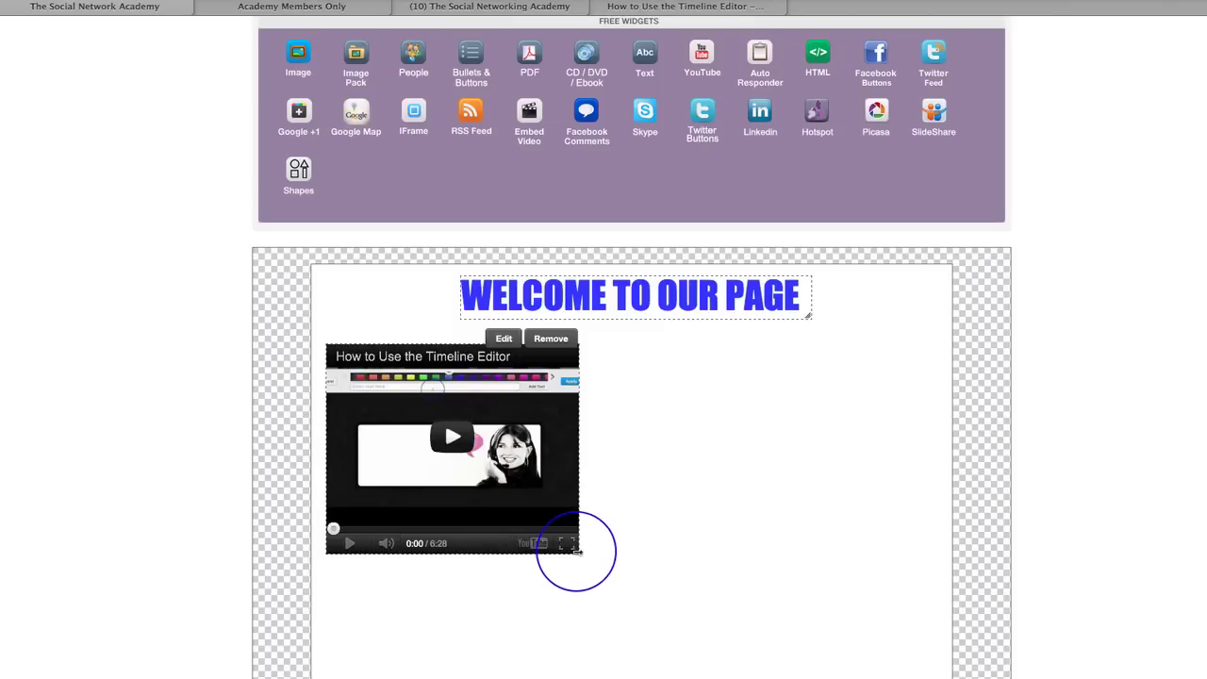
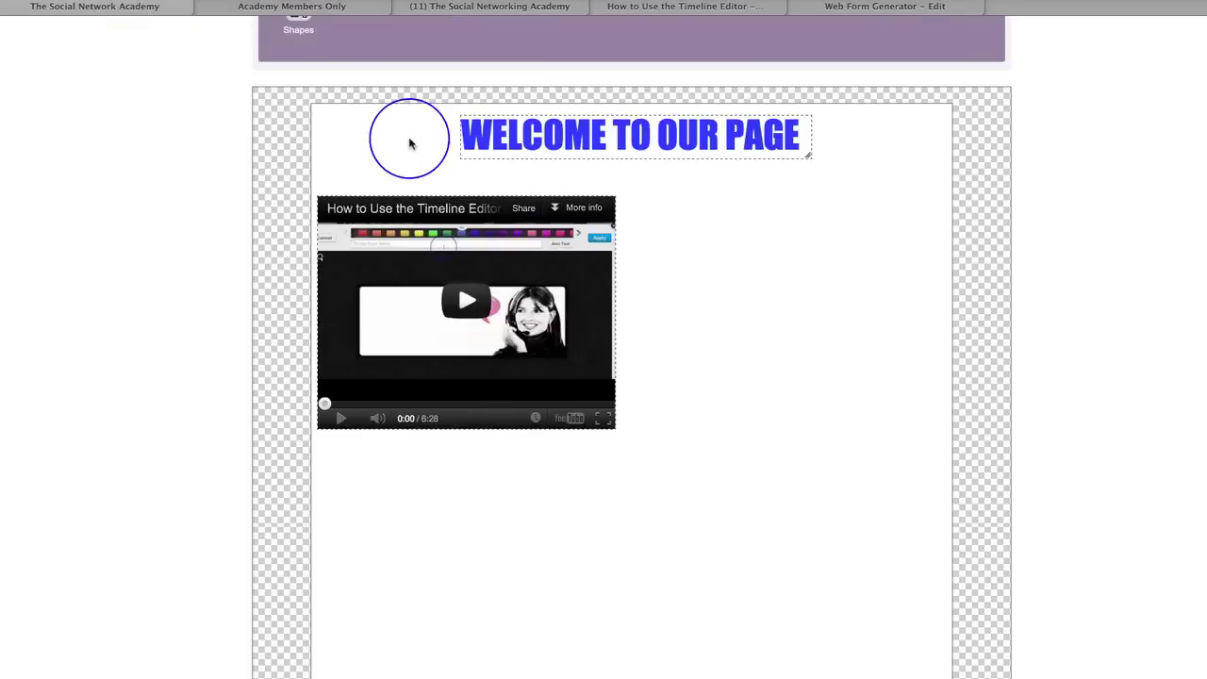
# Add an Auto Responder widget to the canvas using the form code from the "aweber code for template testing" document.
pyautogui.scroll(5, 802, 261)
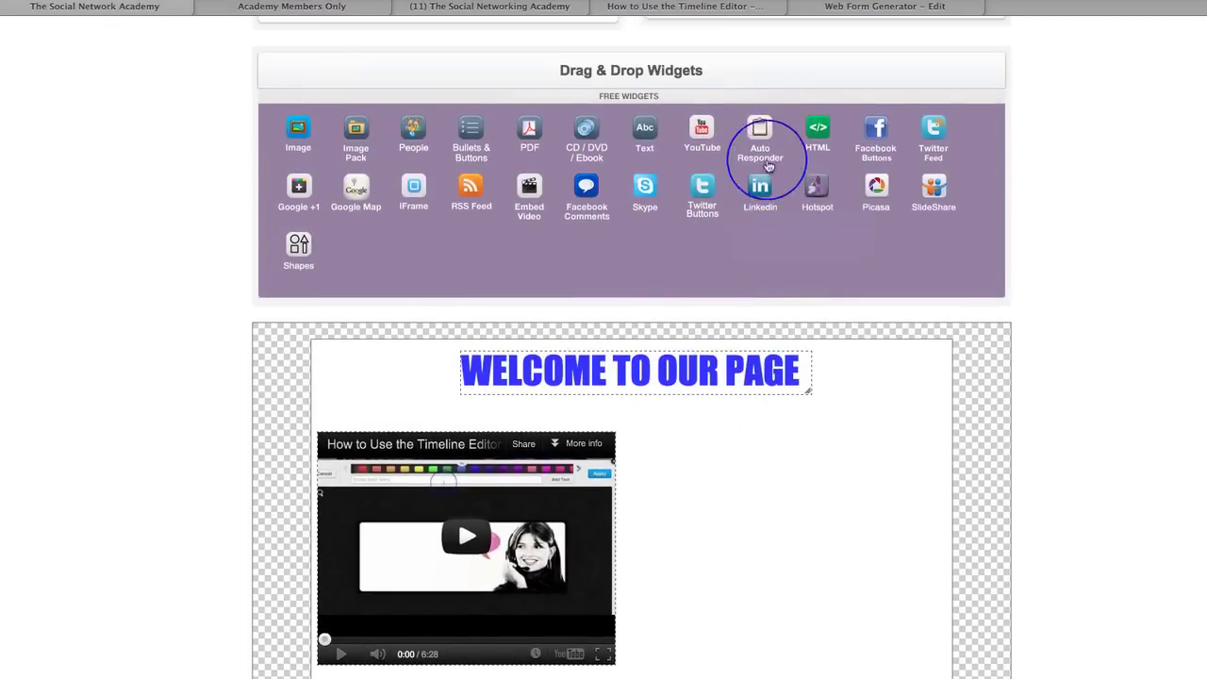
pyautogui.moveTo(759, 128)
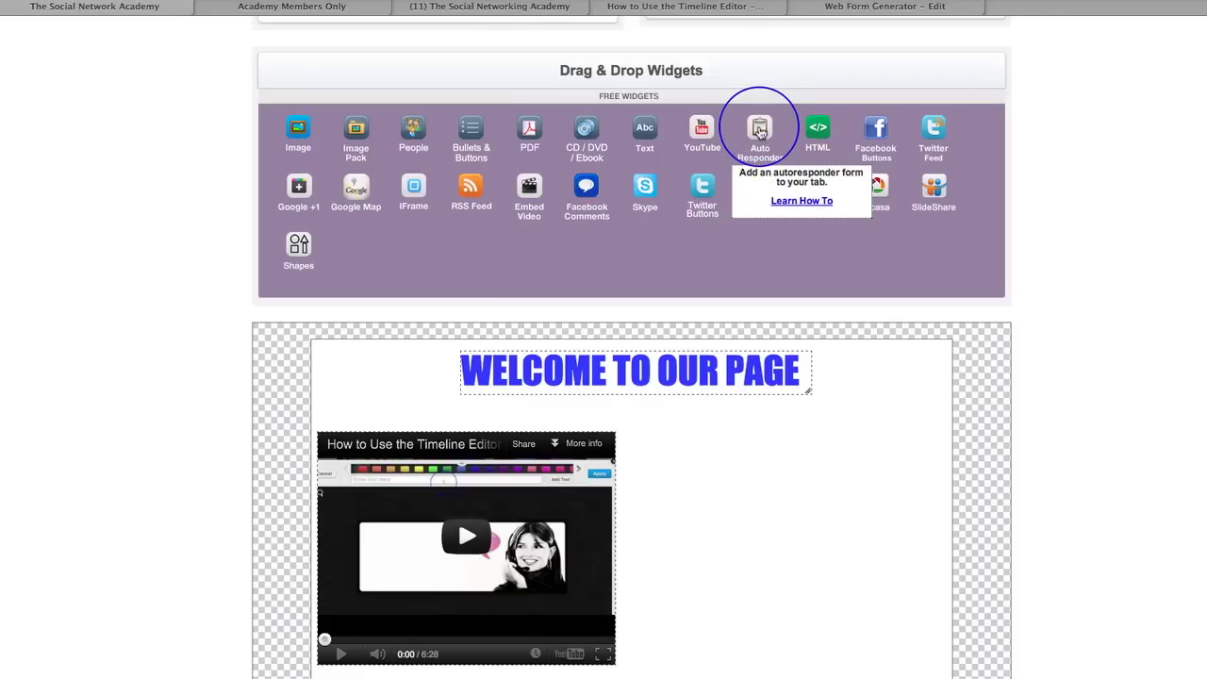
pyautogui.press('super+Tab')
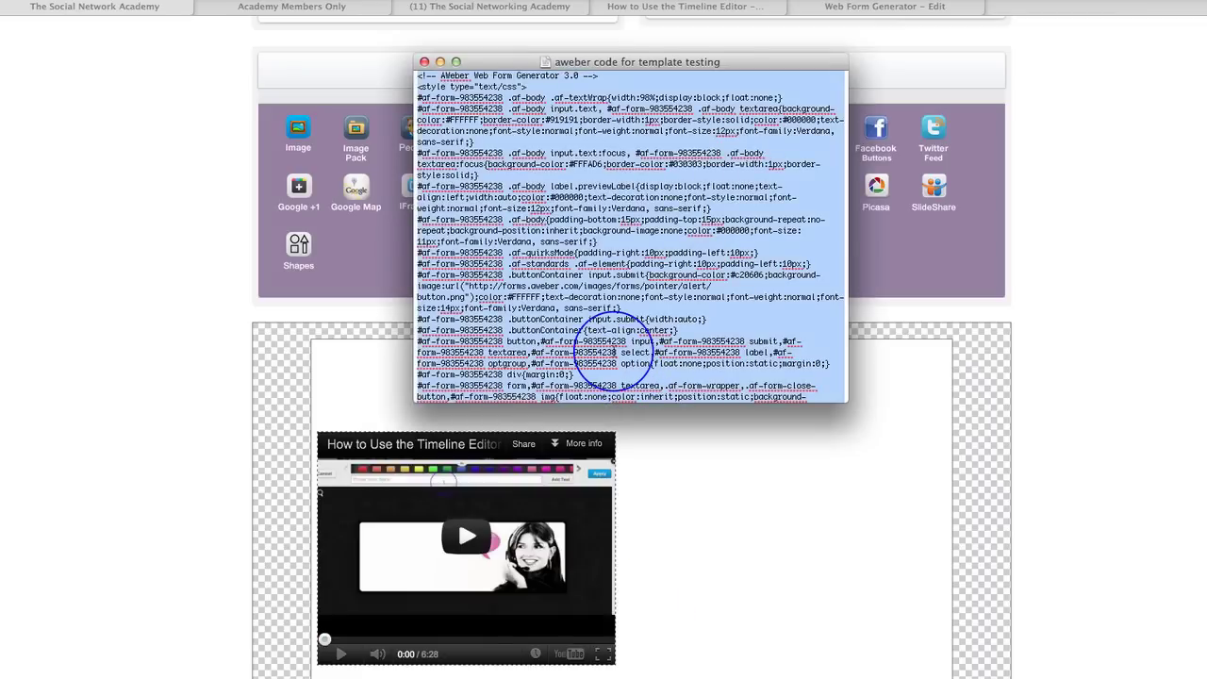
pyautogui.click(439, 62)
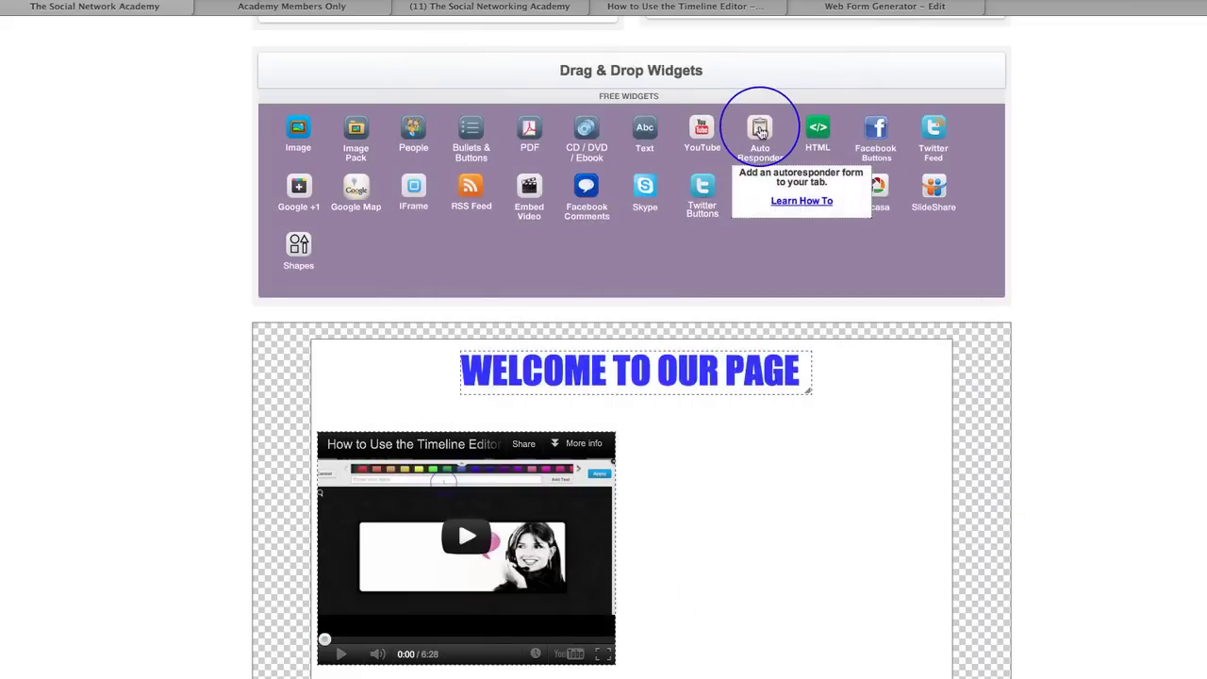
pyautogui.moveTo(760, 132); pyautogui.dragTo(757, 396)
pyautogui.click(528, 195)
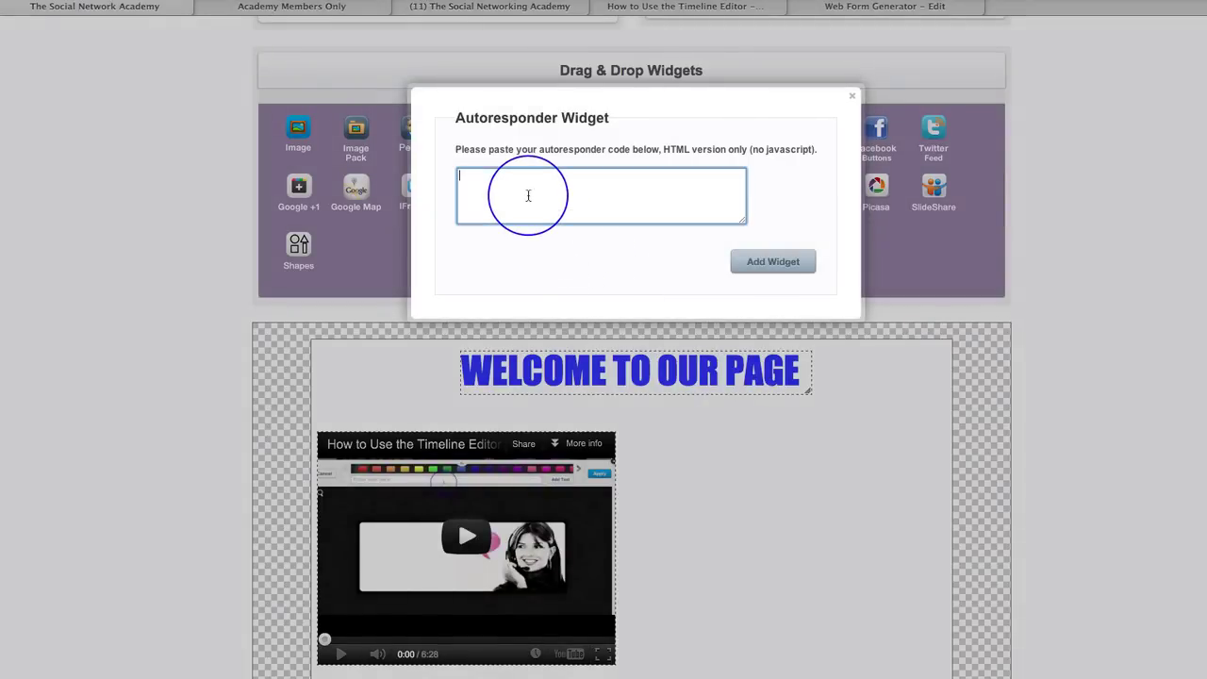
pyautogui.press('super+v')
pyautogui.click(773, 261)
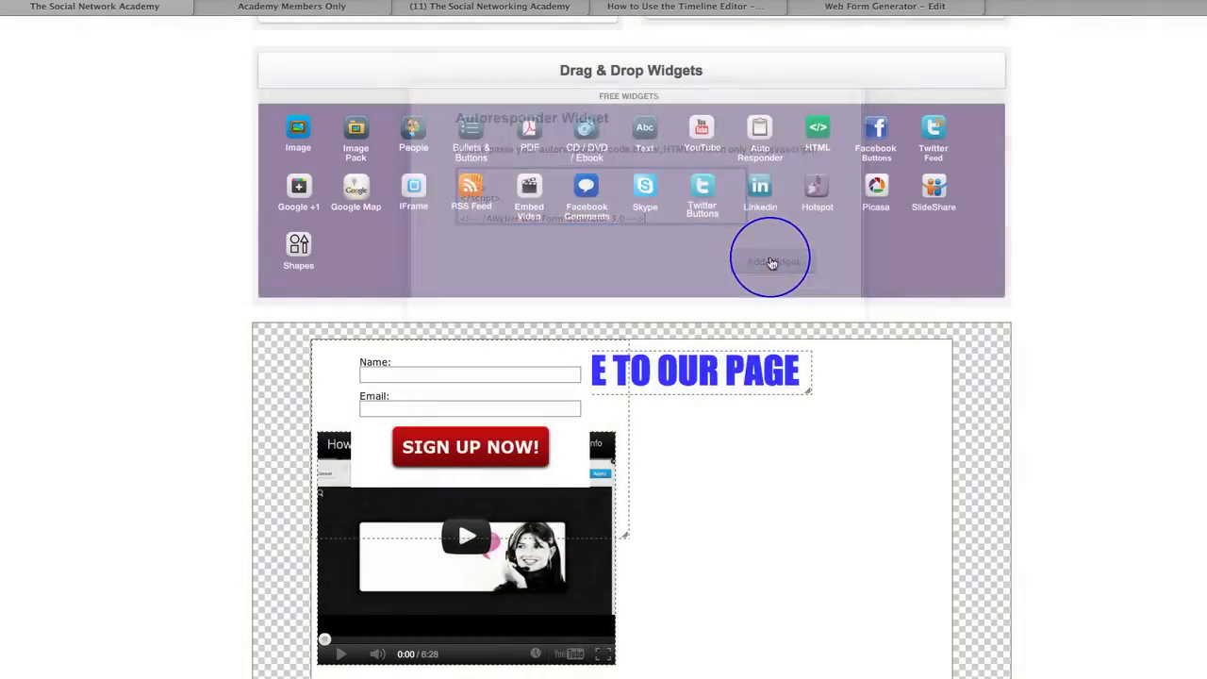
# Move the sign-up form beside the video, shorten its frame, and align its lower edge with the video's.
pyautogui.moveTo(576, 427); pyautogui.dragTo(856, 558)
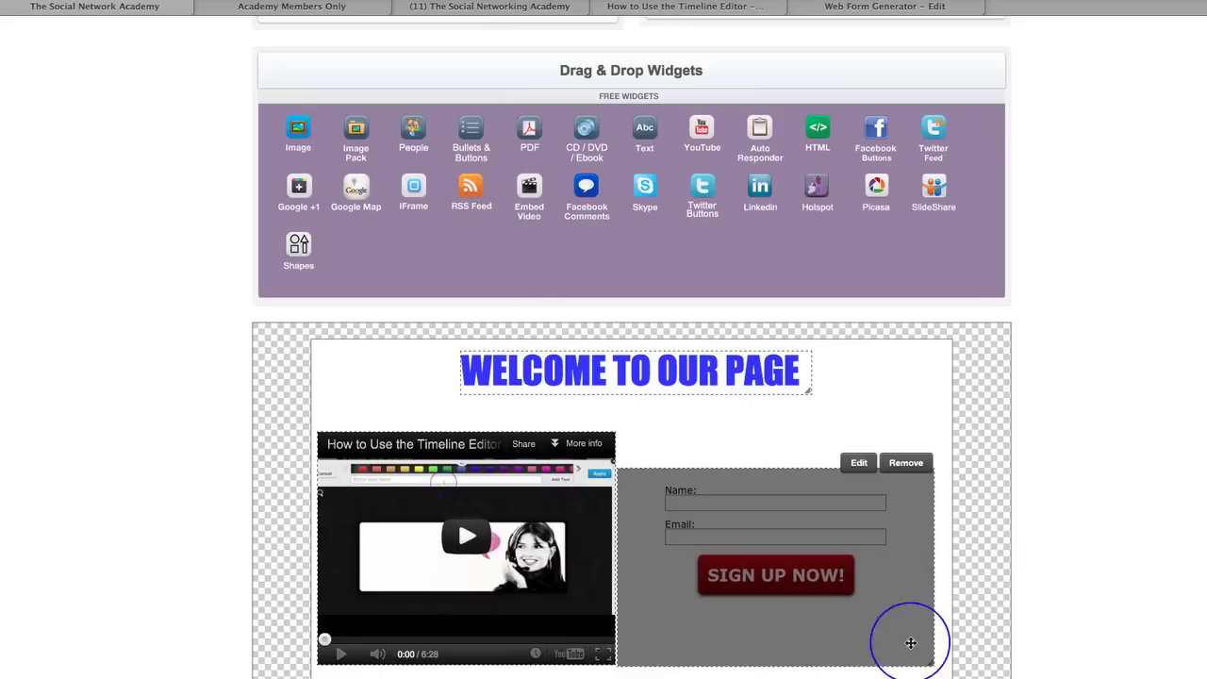
pyautogui.moveTo(930, 654); pyautogui.dragTo(927, 608)
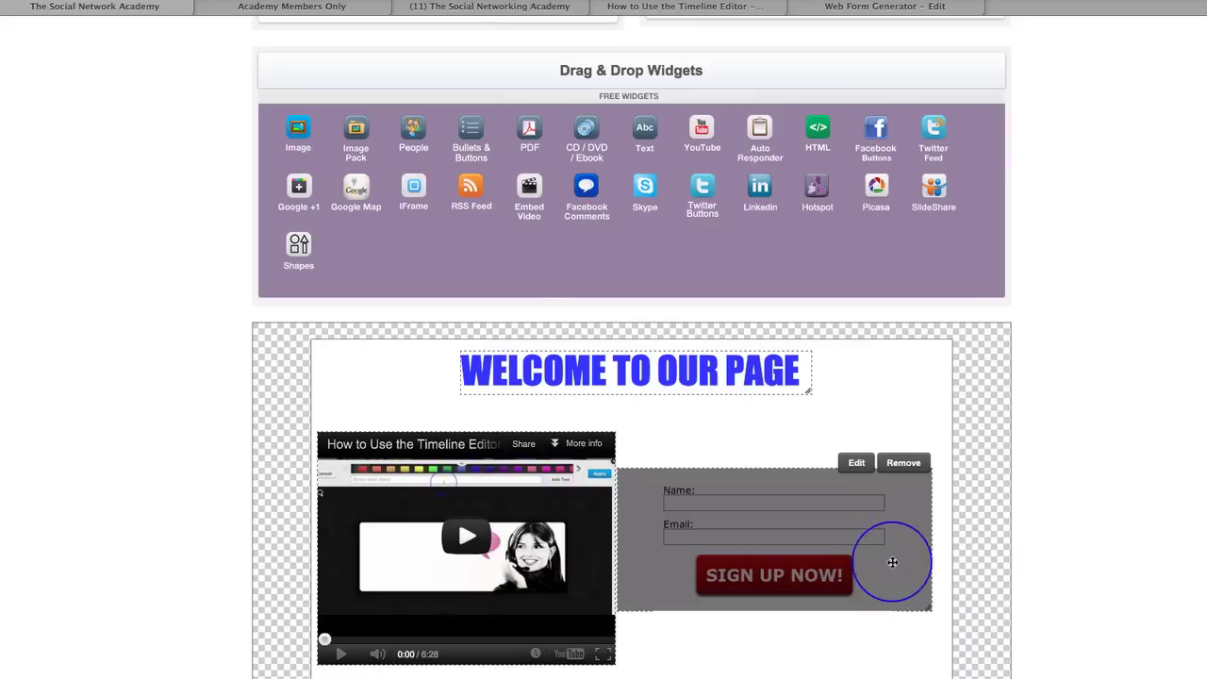
pyautogui.moveTo(889, 547); pyautogui.dragTo(890, 604)
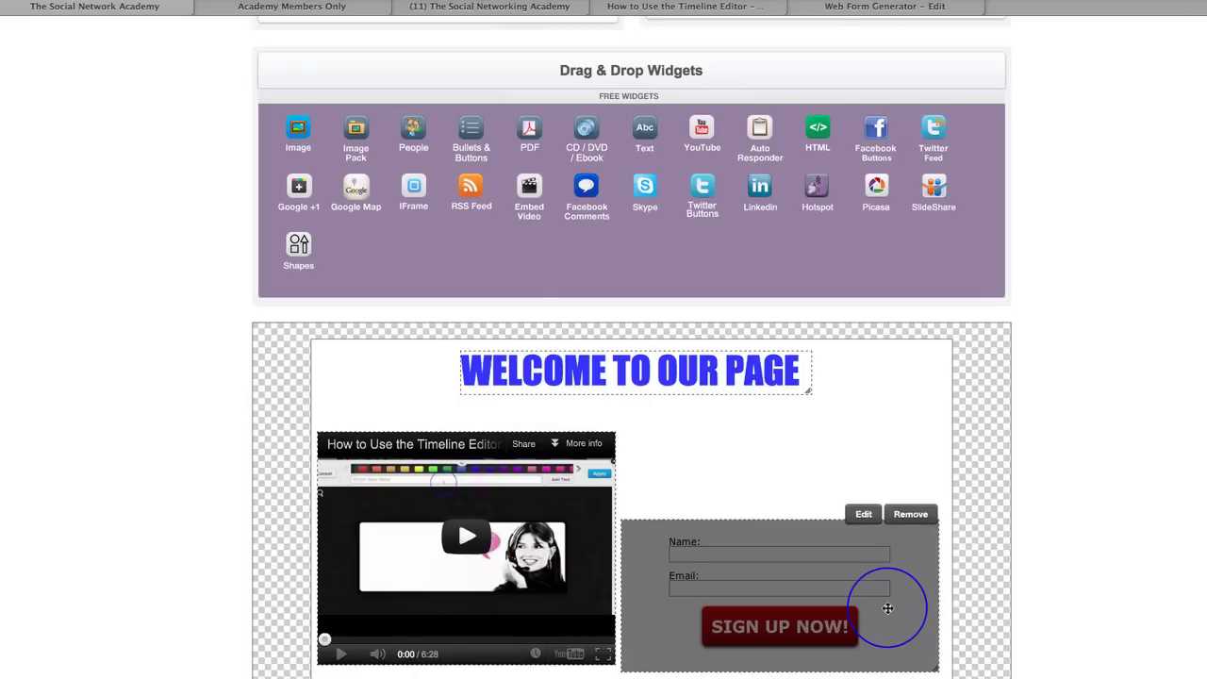
pyautogui.moveTo(889, 606); pyautogui.dragTo(887, 601)
pyautogui.scroll(-3, 1091, 553)
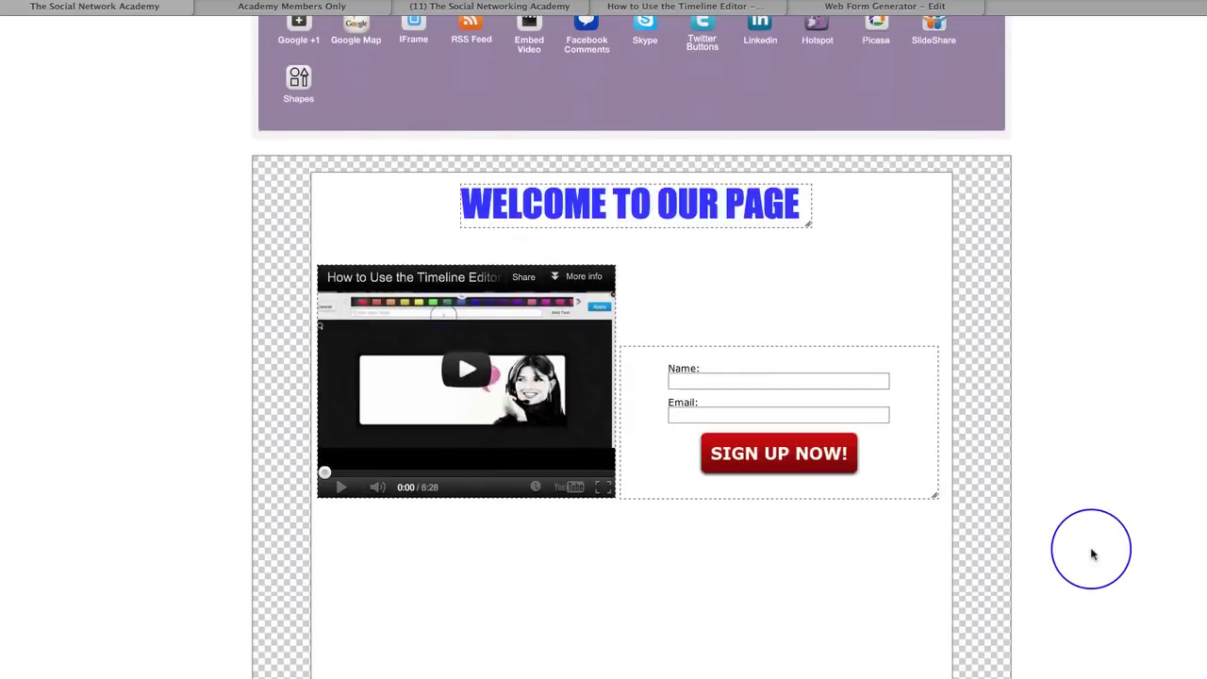
# Place a text widget reading "Enter Your Name & Email Address Below to Get Instant Access to Our FREE Gift" and format it in bold Tahoma.
pyautogui.scroll(2, 876, 167)
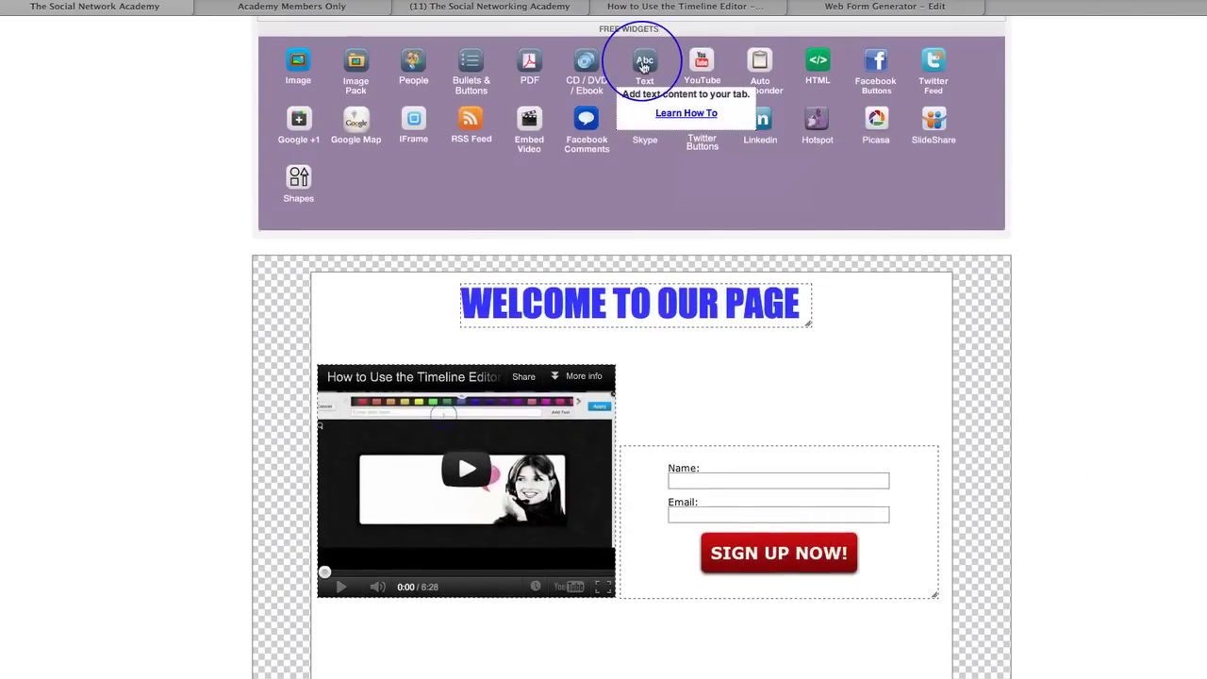
pyautogui.moveTo(643, 59); pyautogui.dragTo(666, 296)
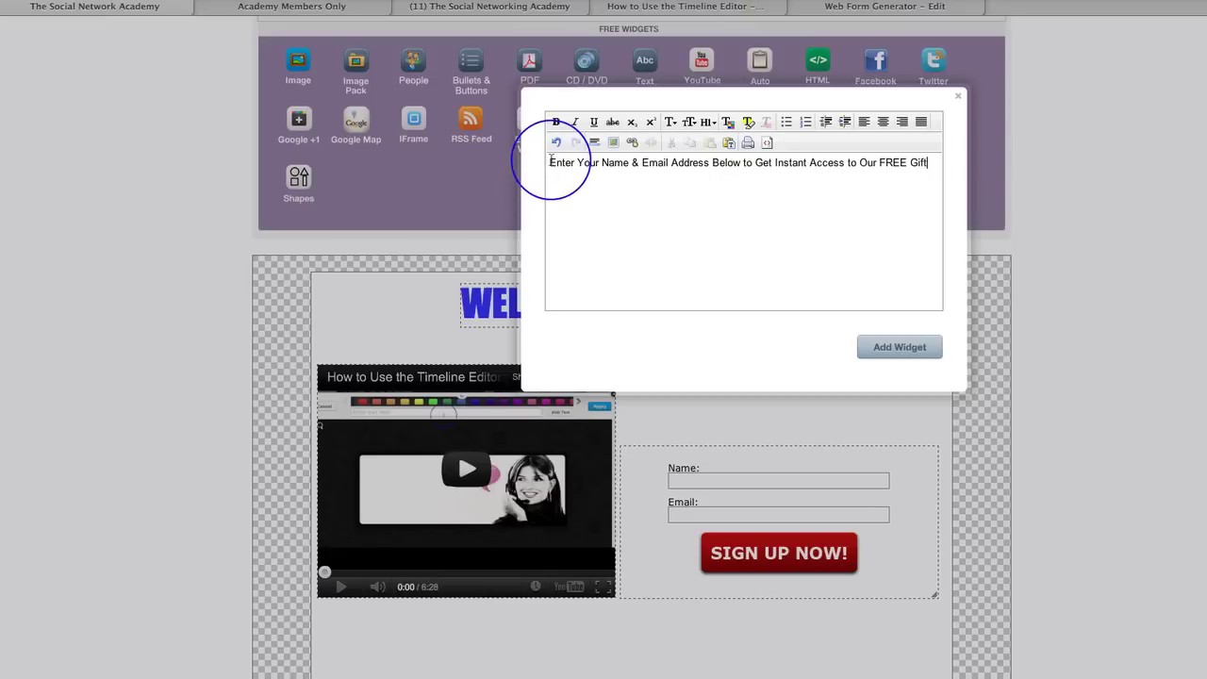
pyautogui.moveTo(551, 162); pyautogui.dragTo(823, 179)
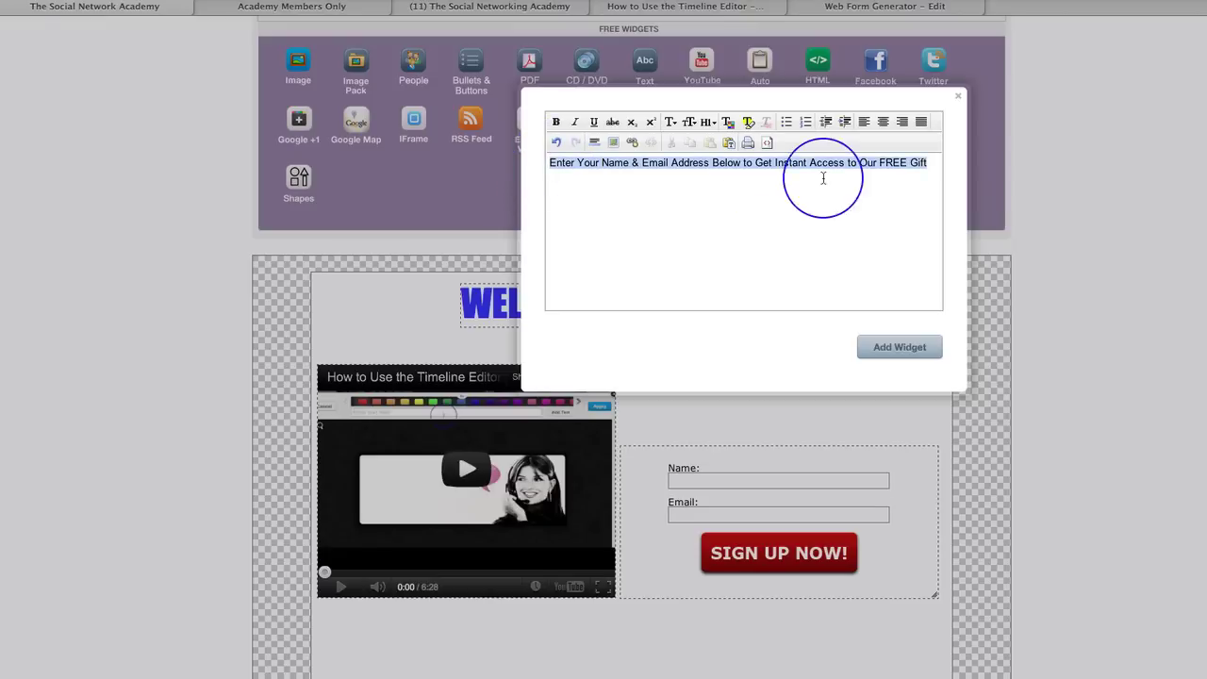
pyautogui.click(556, 122)
pyautogui.click(671, 125)
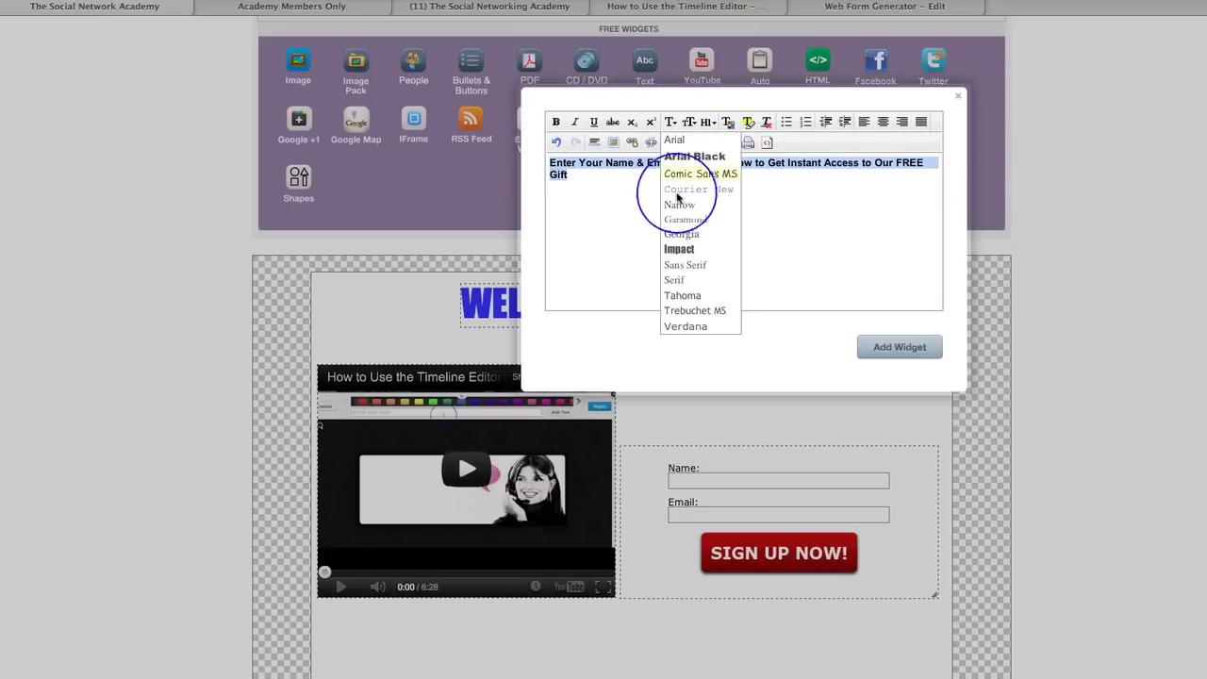
pyautogui.click(688, 296)
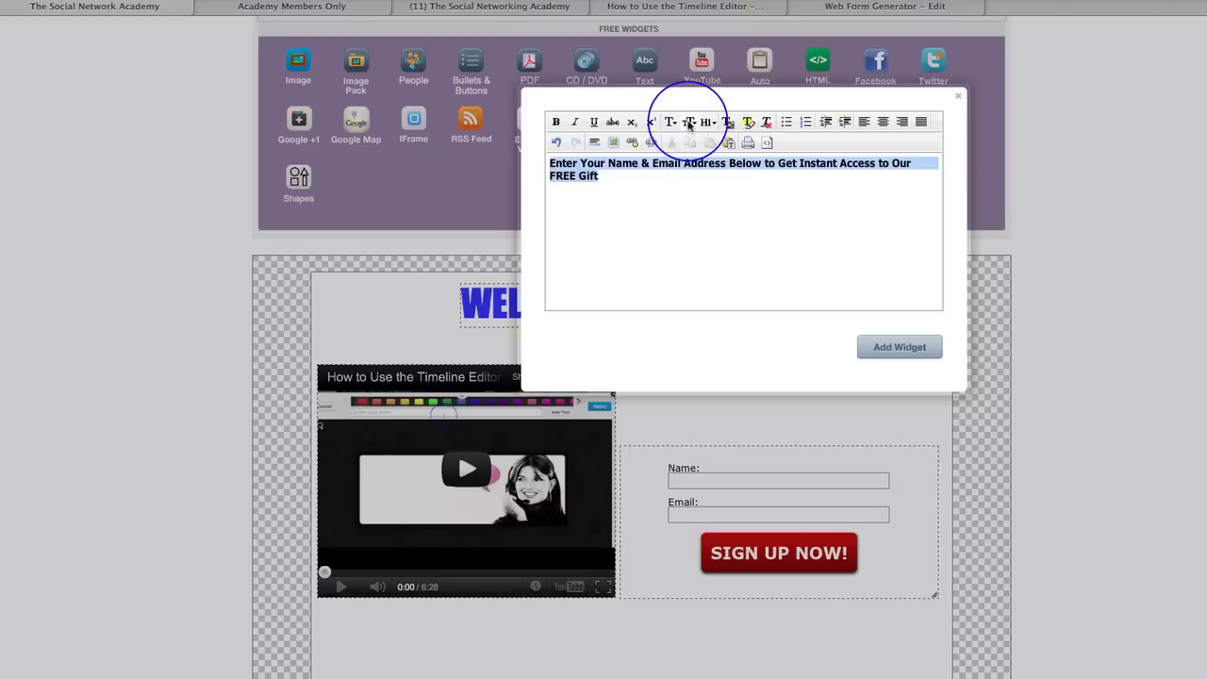
# Enlarge the free gift text, colour it blue and centre it, and fit the added widget above the sign-up form.
pyautogui.click(689, 122)
pyautogui.click(689, 209)
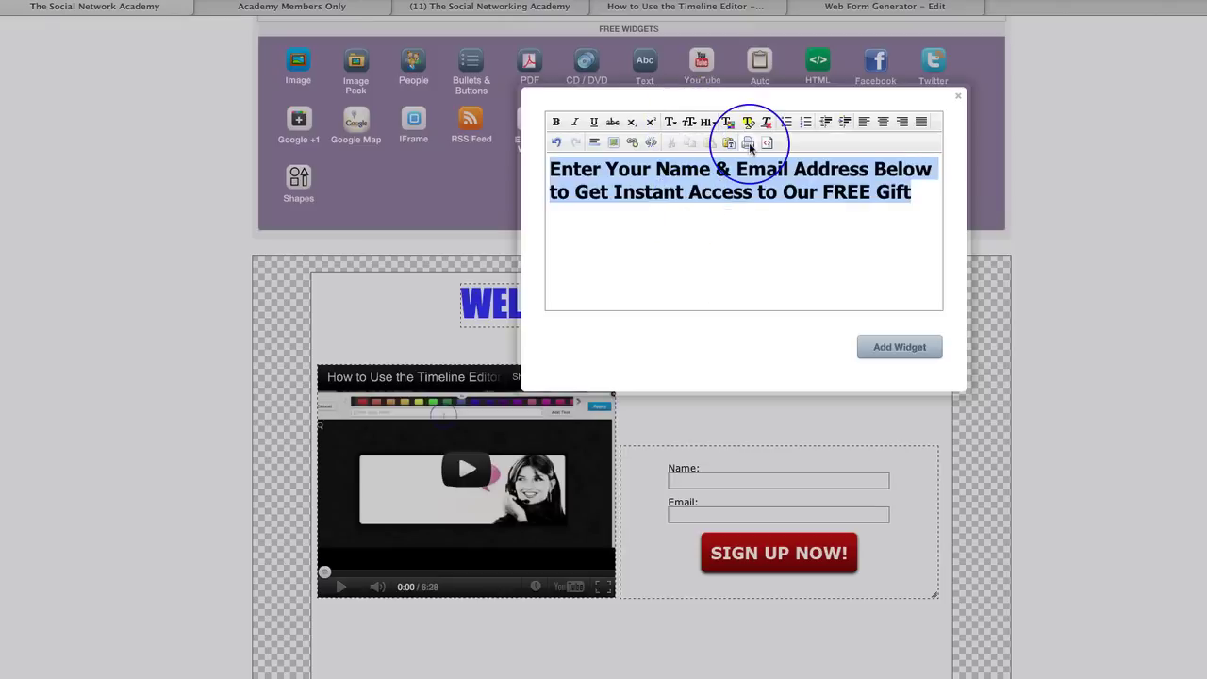
pyautogui.click(730, 123)
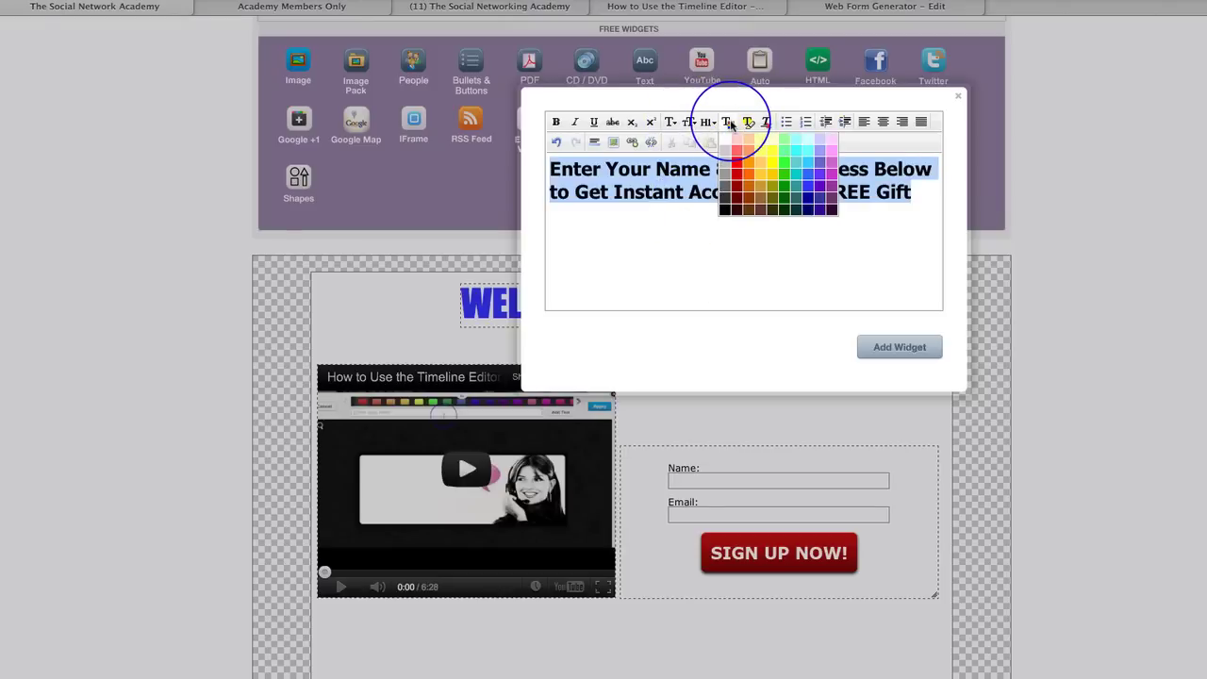
pyautogui.click(810, 191)
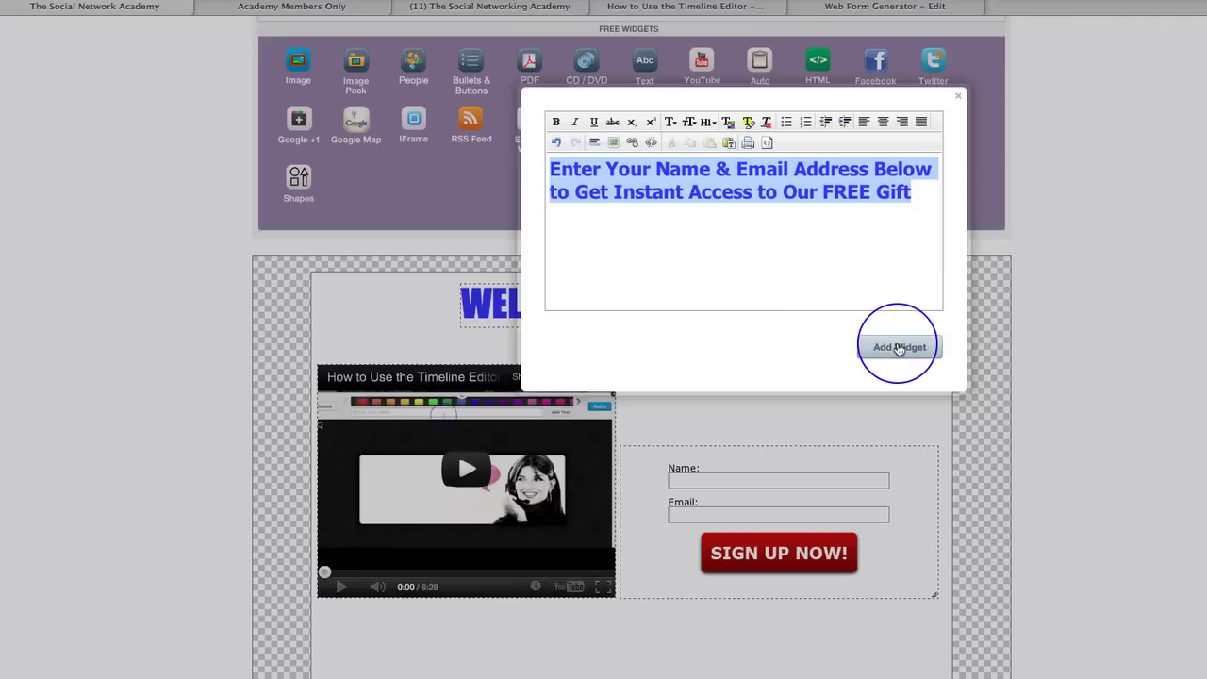
pyautogui.click(883, 121)
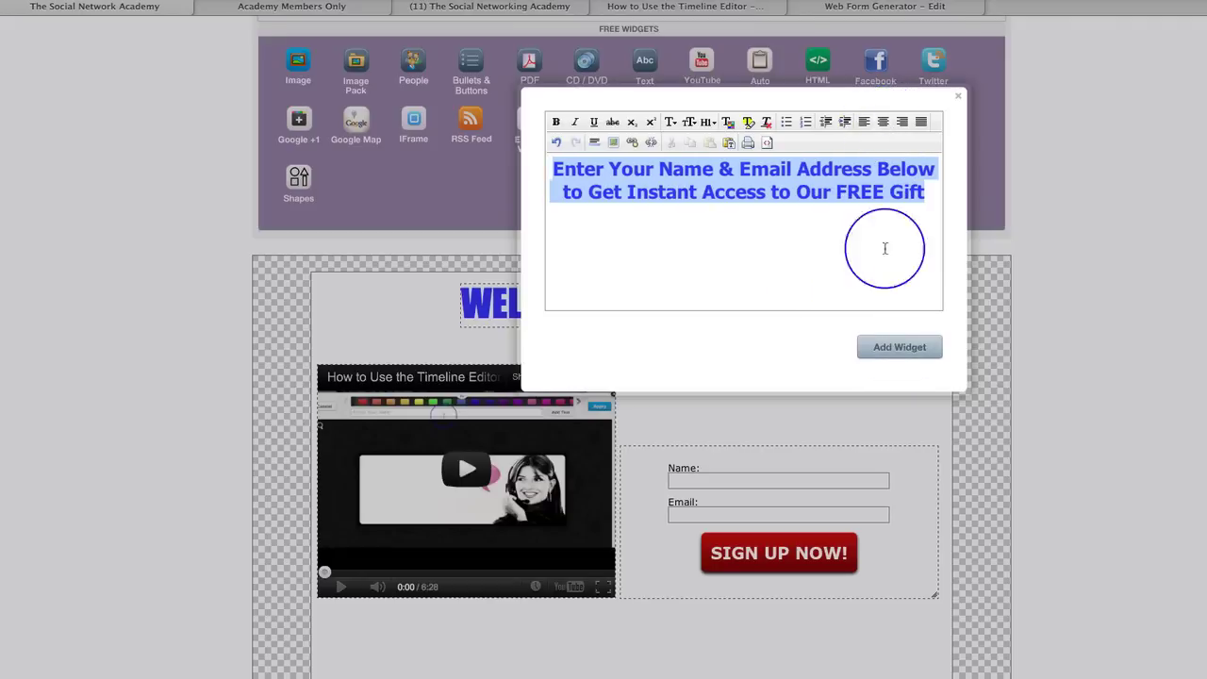
pyautogui.click(891, 362)
pyautogui.moveTo(448, 341); pyautogui.dragTo(932, 431)
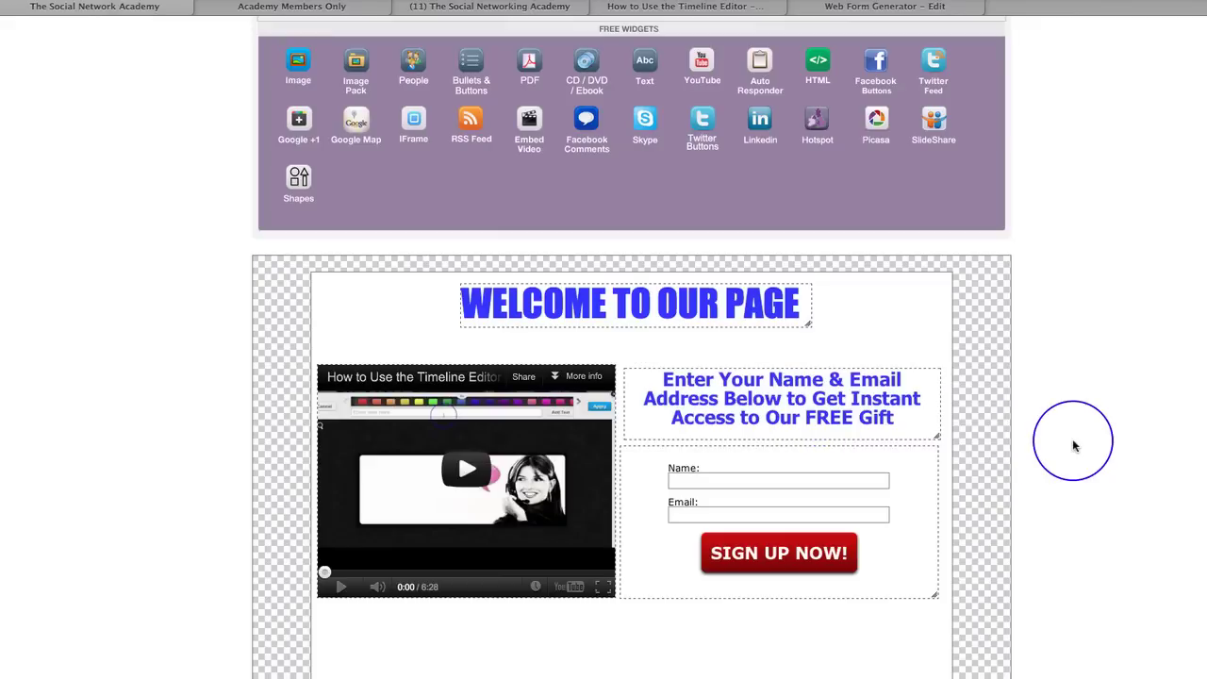
# Review the tab's layout and empty canvas area, and examine the descriptions of the other free widgets.
pyautogui.scroll(-3, 1073, 445)
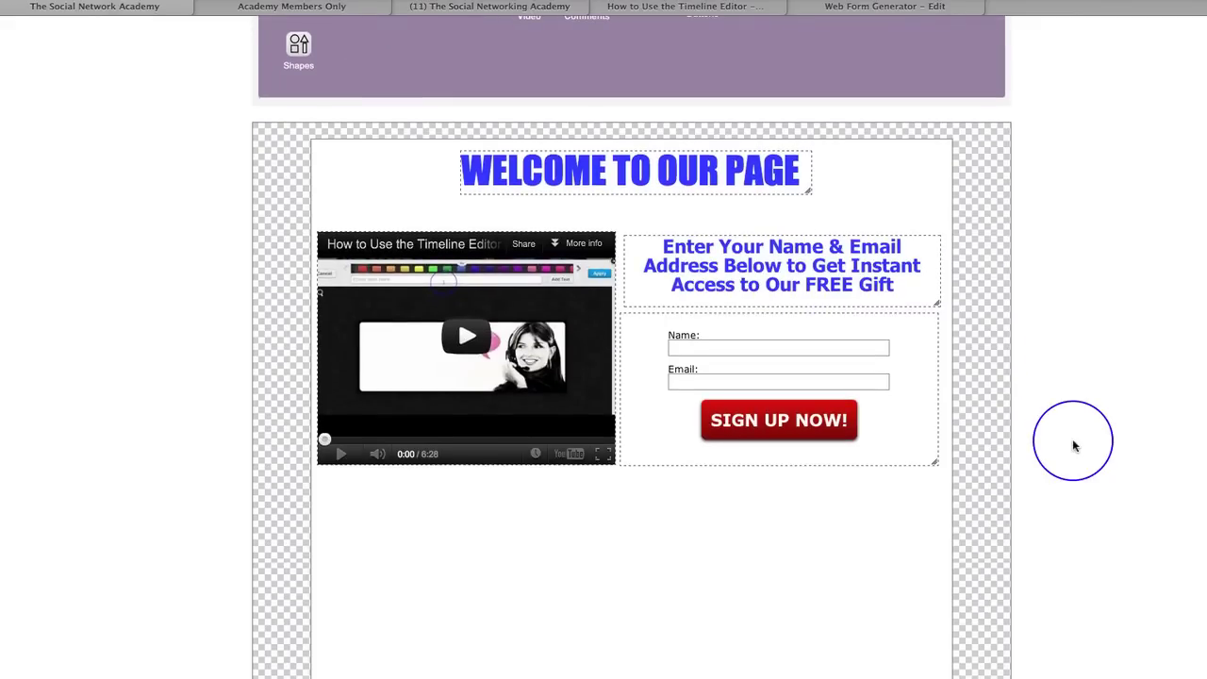
pyautogui.scroll(-1, 1073, 445)
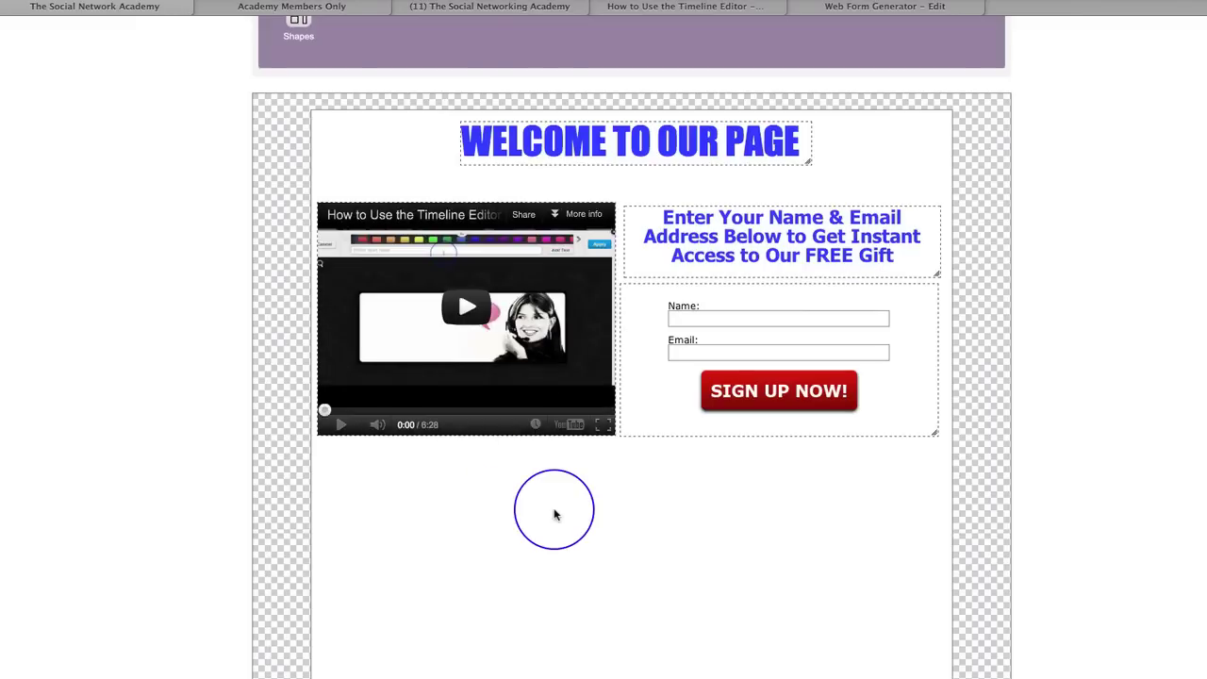
pyautogui.scroll(-5, 554, 514)
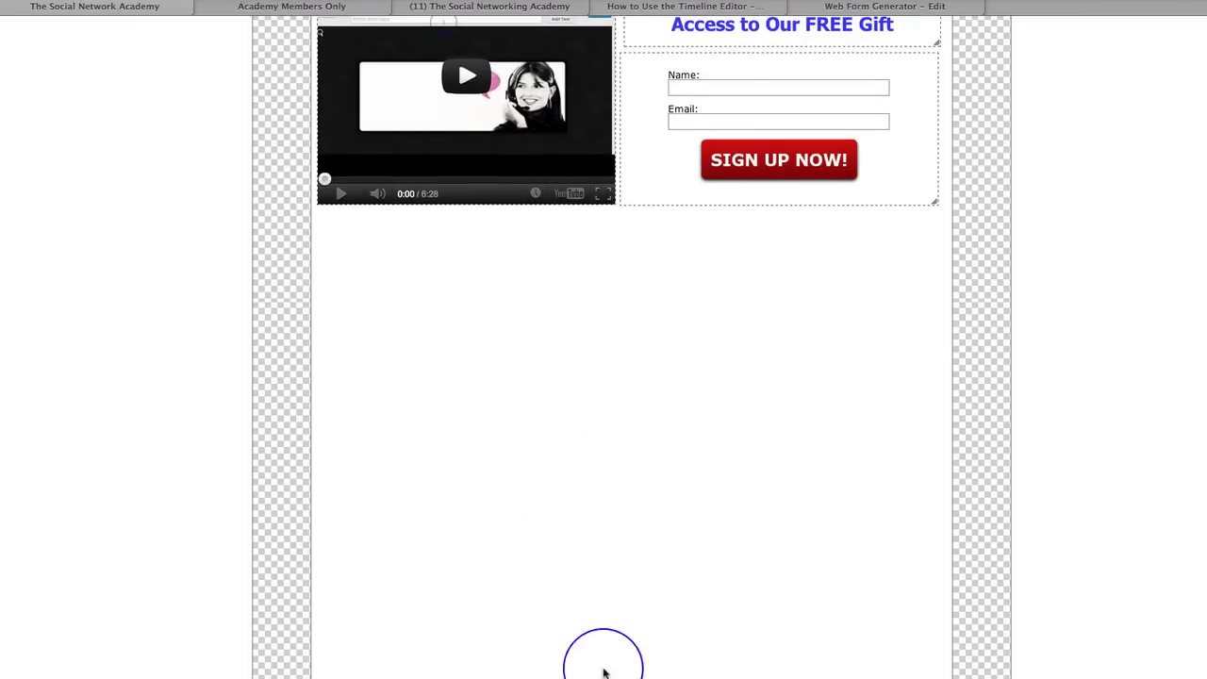
pyautogui.scroll(6, 726, 368)
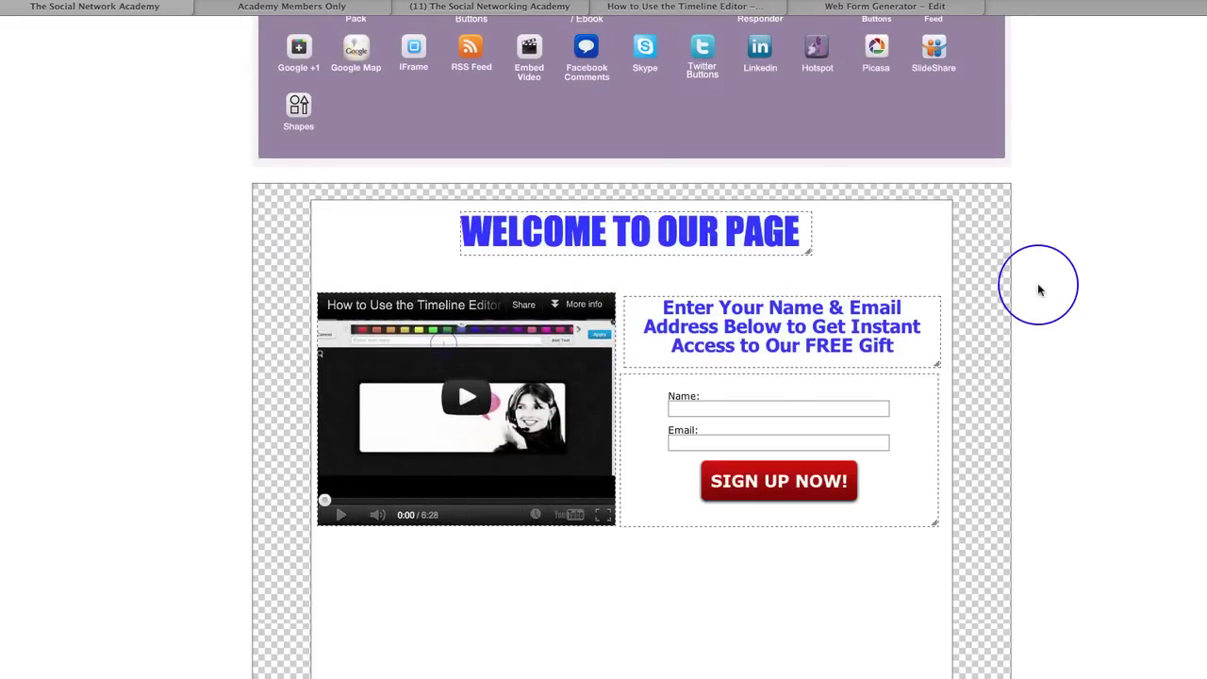
pyautogui.scroll(2, 1039, 291)
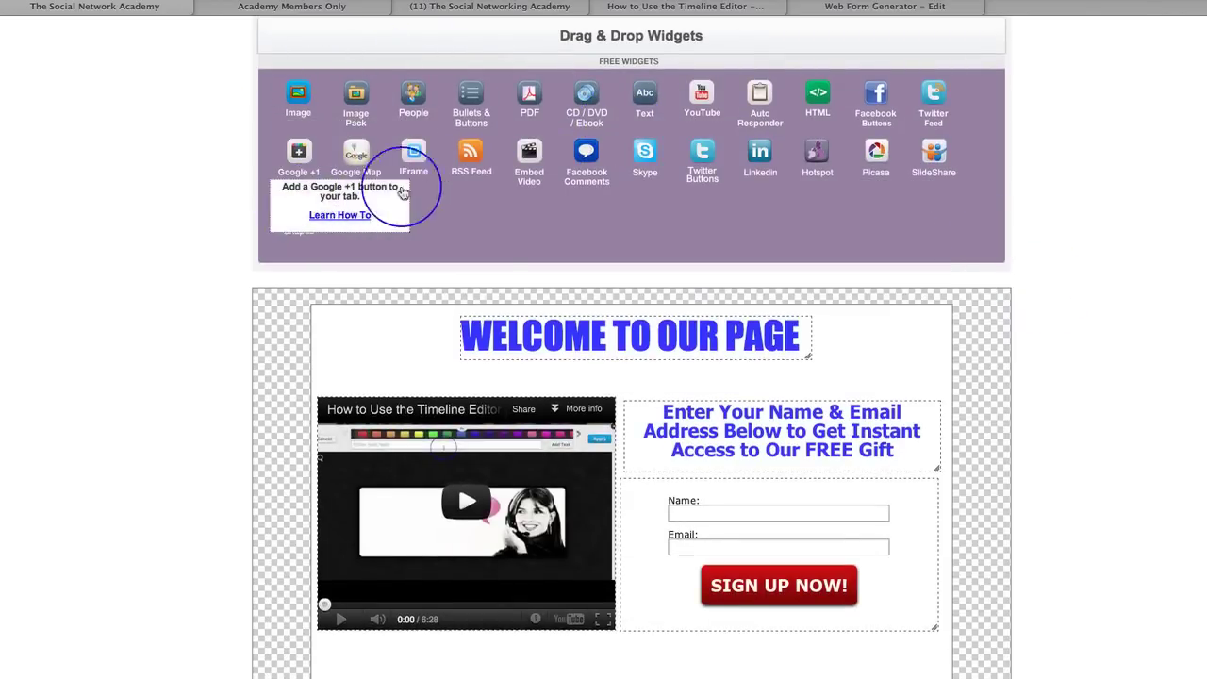
pyautogui.moveTo(611, 179)
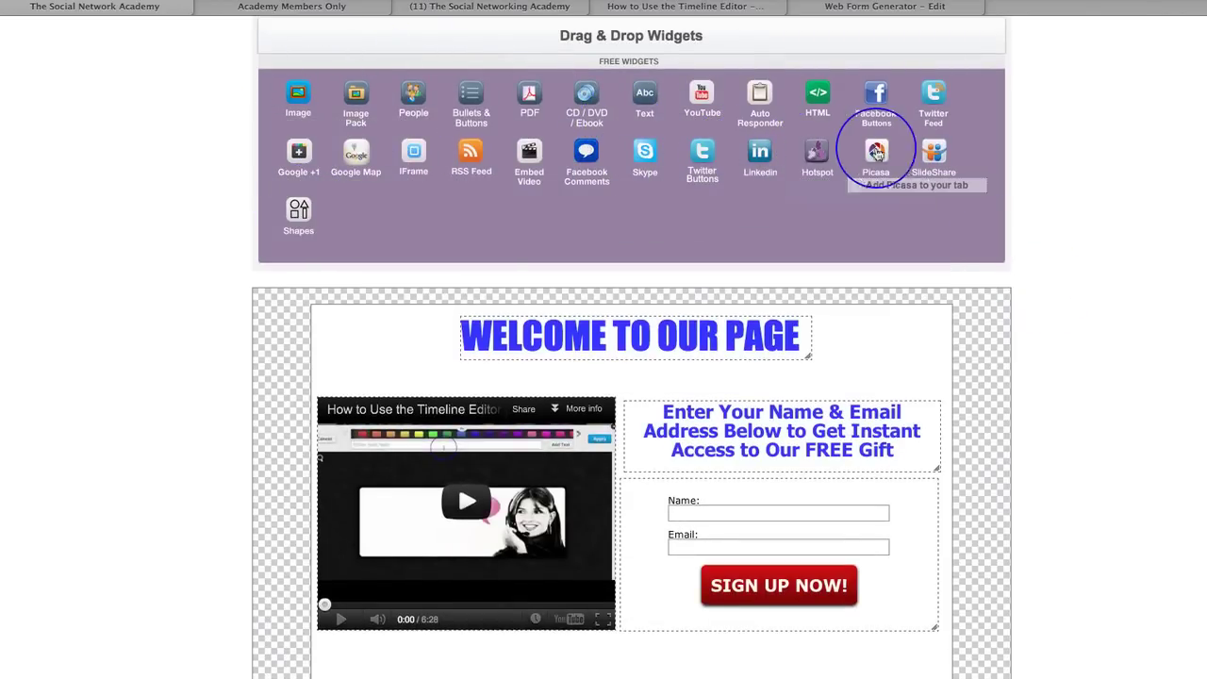
pyautogui.moveTo(890, 102)
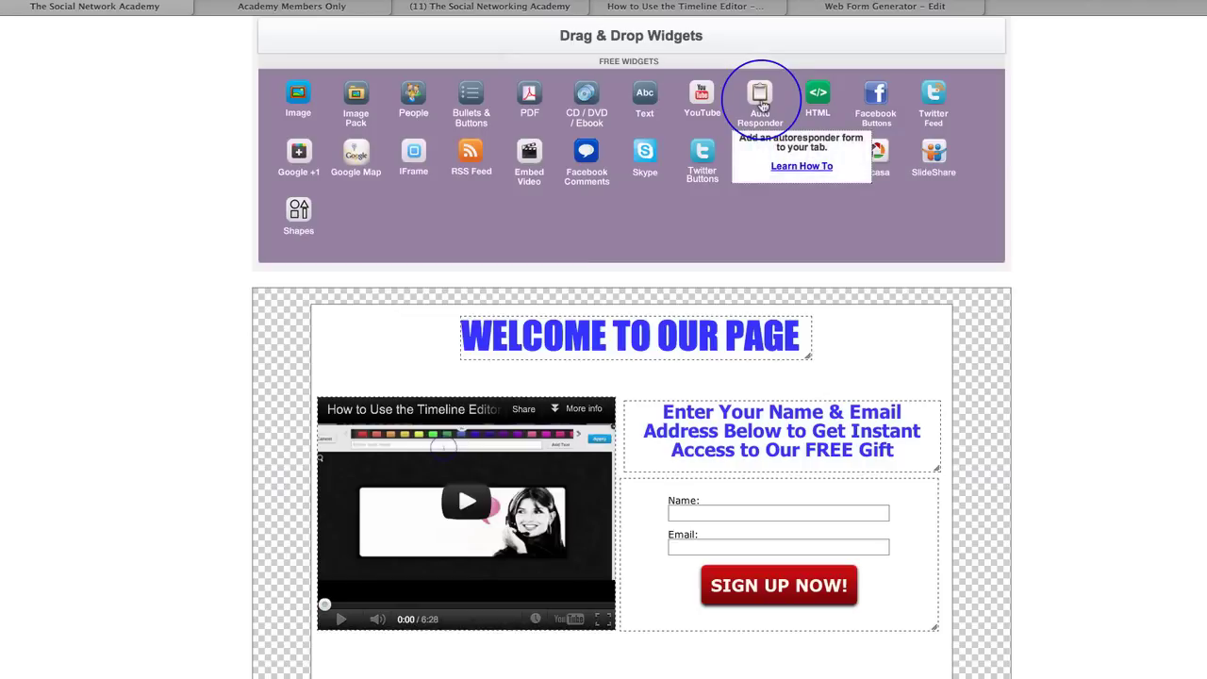
pyautogui.moveTo(699, 103)
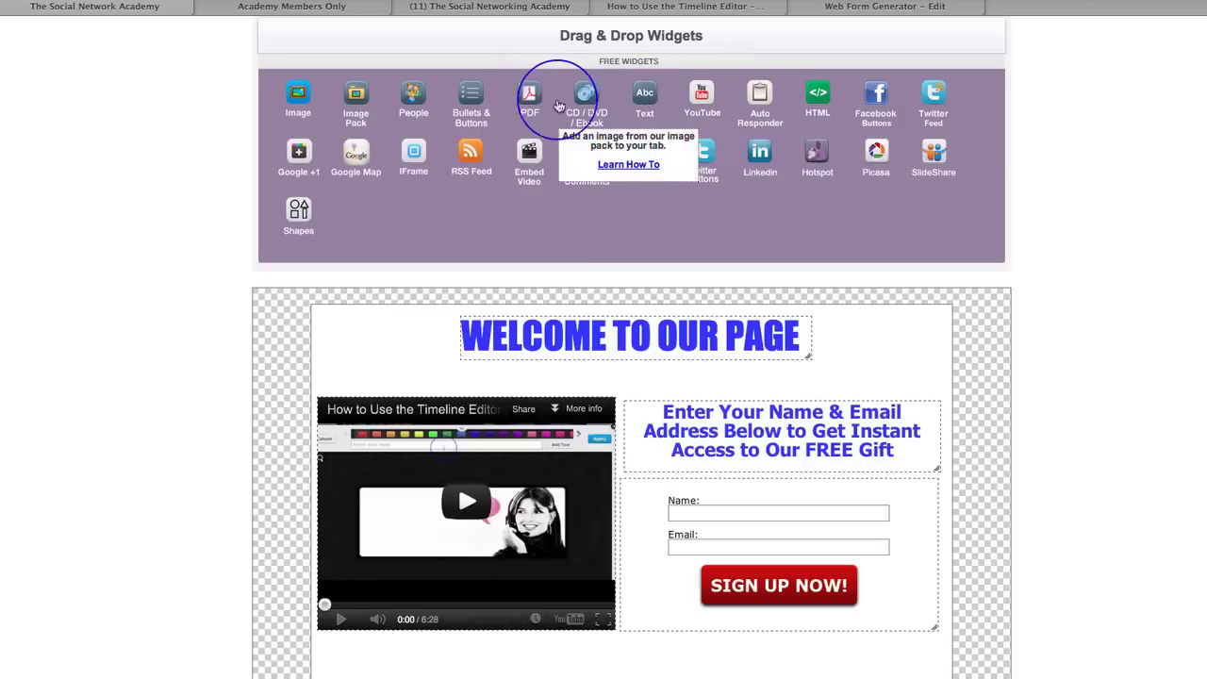
pyautogui.moveTo(519, 104)
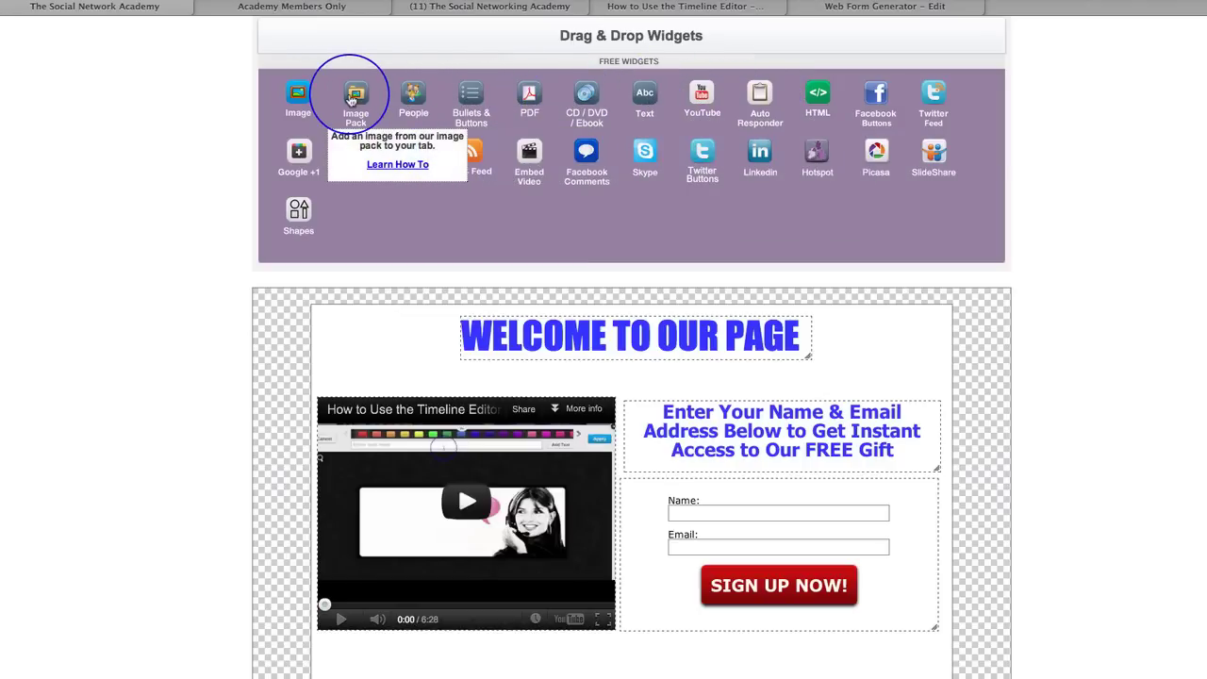
pyautogui.moveTo(317, 99)
pyautogui.moveTo(370, 101)
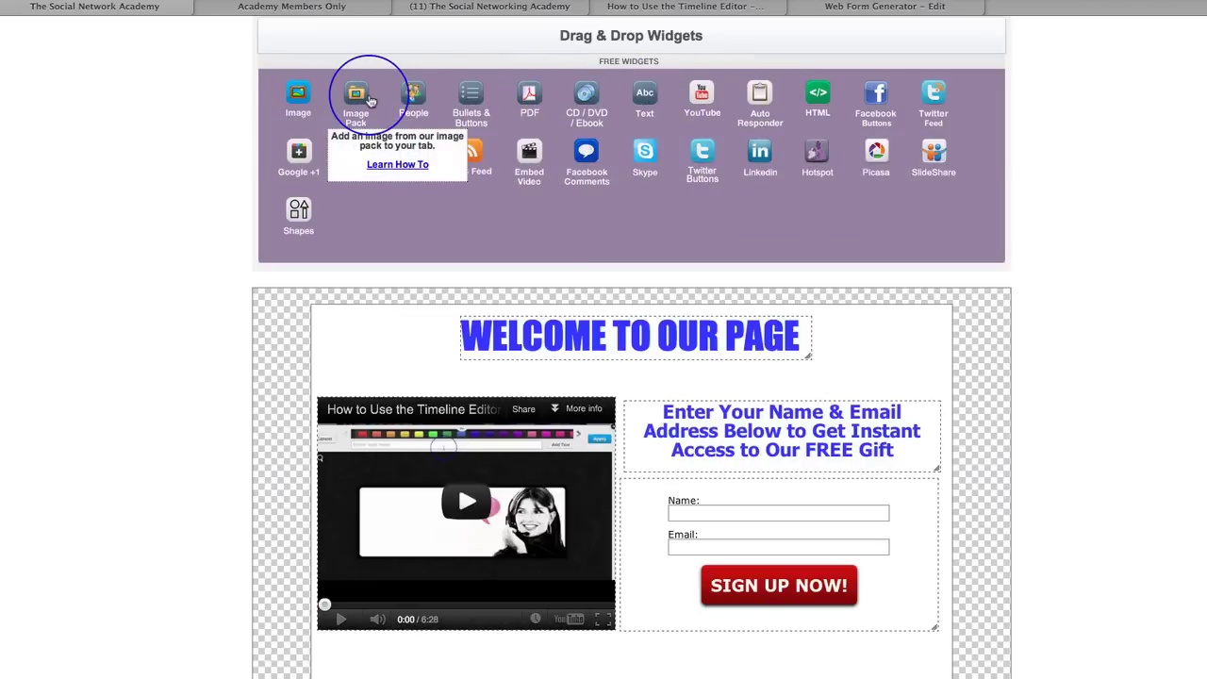
pyautogui.moveTo(405, 156)
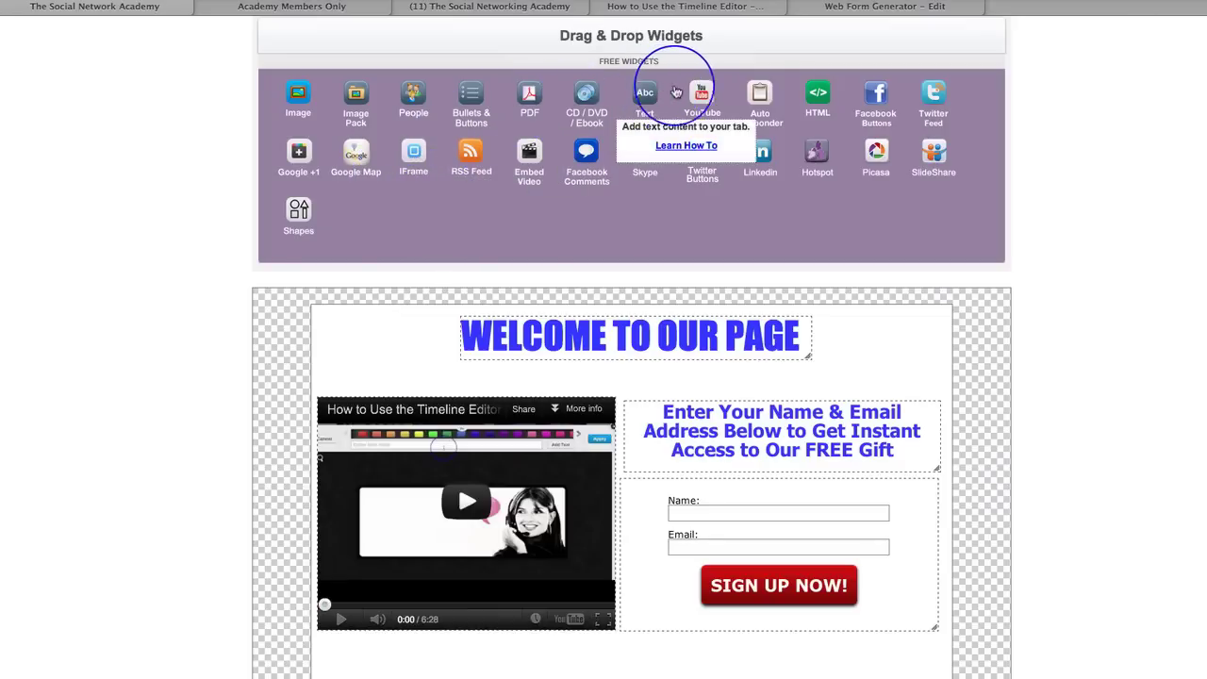
pyautogui.moveTo(933, 159)
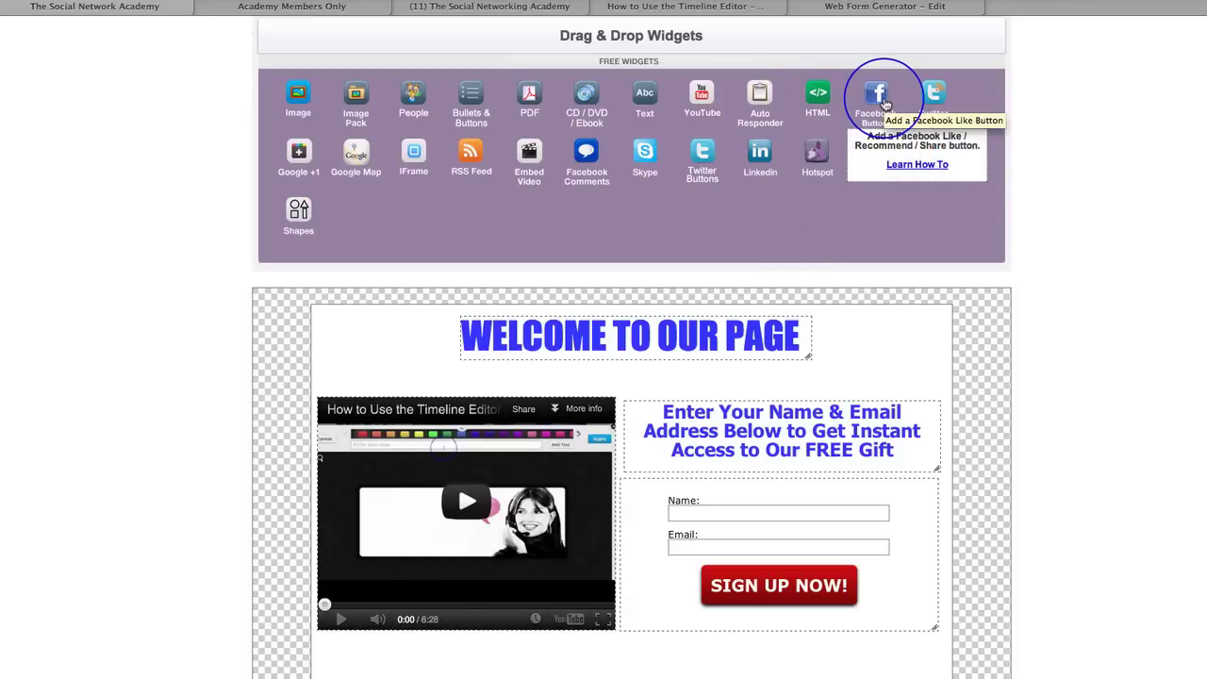
pyautogui.moveTo(944, 114)
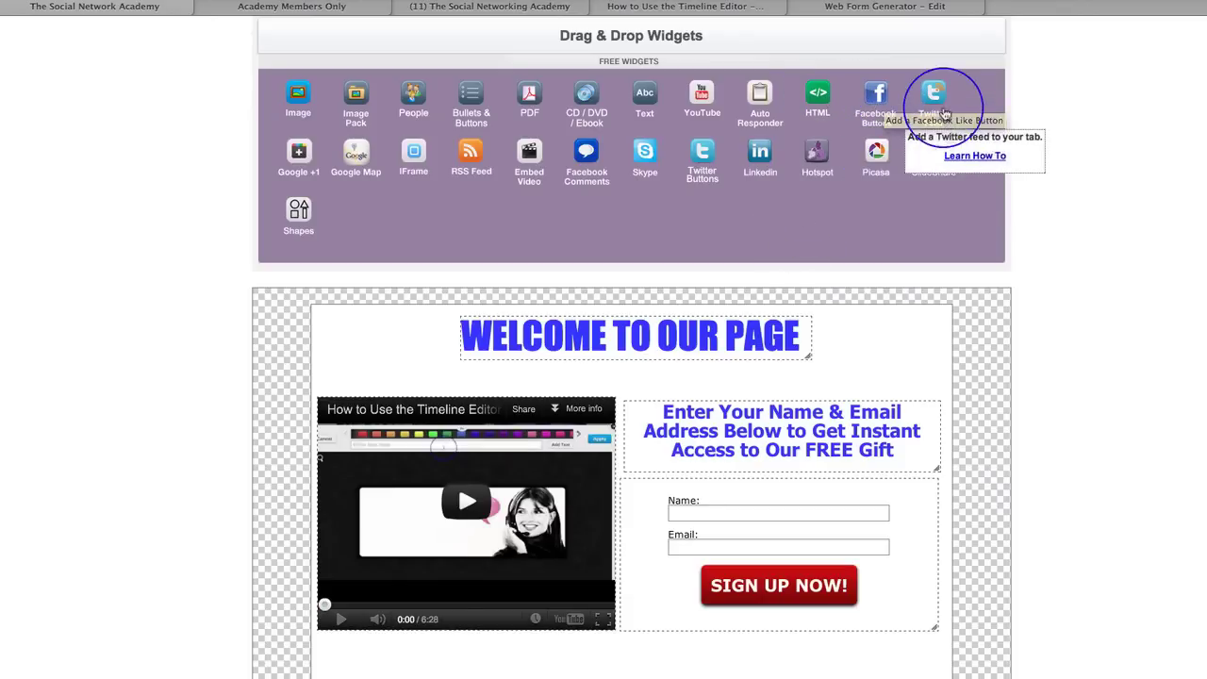
pyautogui.moveTo(356, 165)
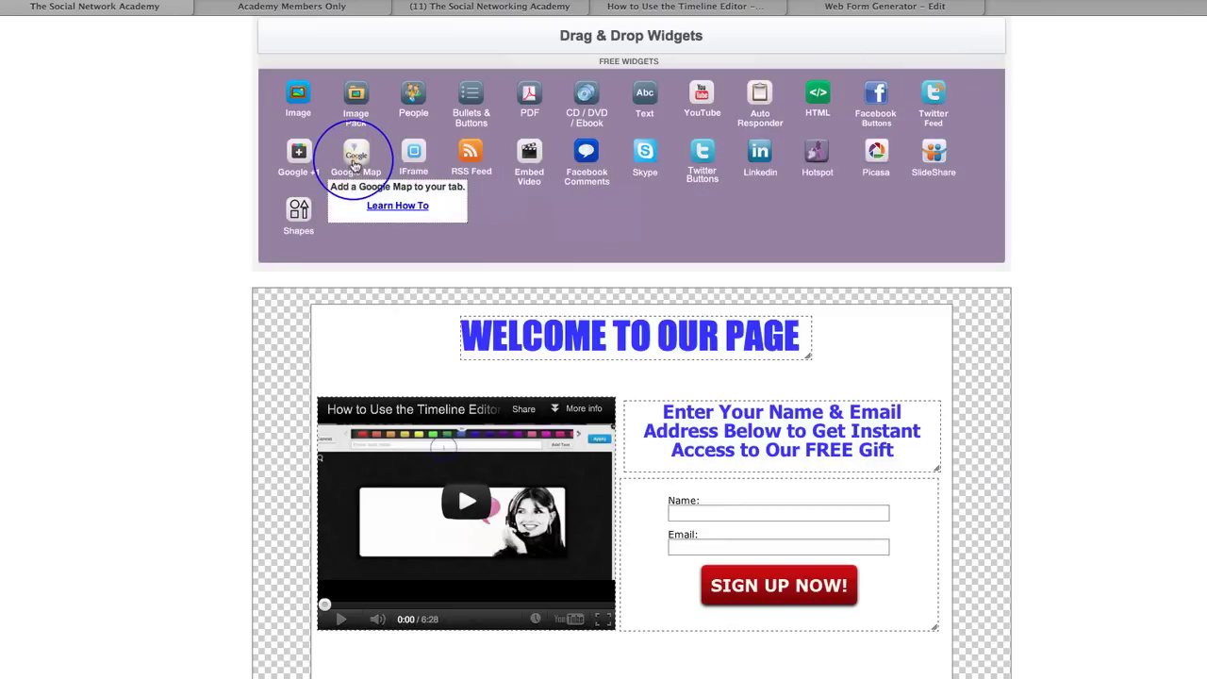
pyautogui.moveTo(547, 196)
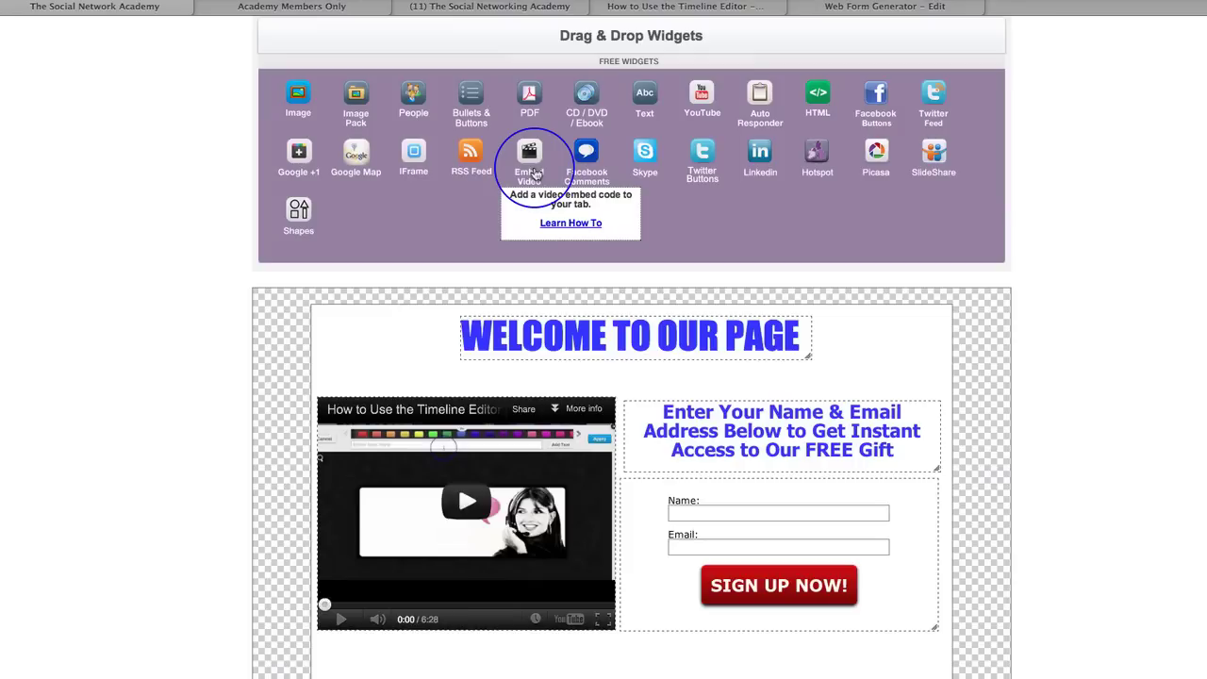
# Examine the descriptions of the Facebook Comments, Twitter Buttons, LinkedIn and Hotspot widgets, and review the current tab layout and editor settings.
pyautogui.scroll(-1, 533, 173)
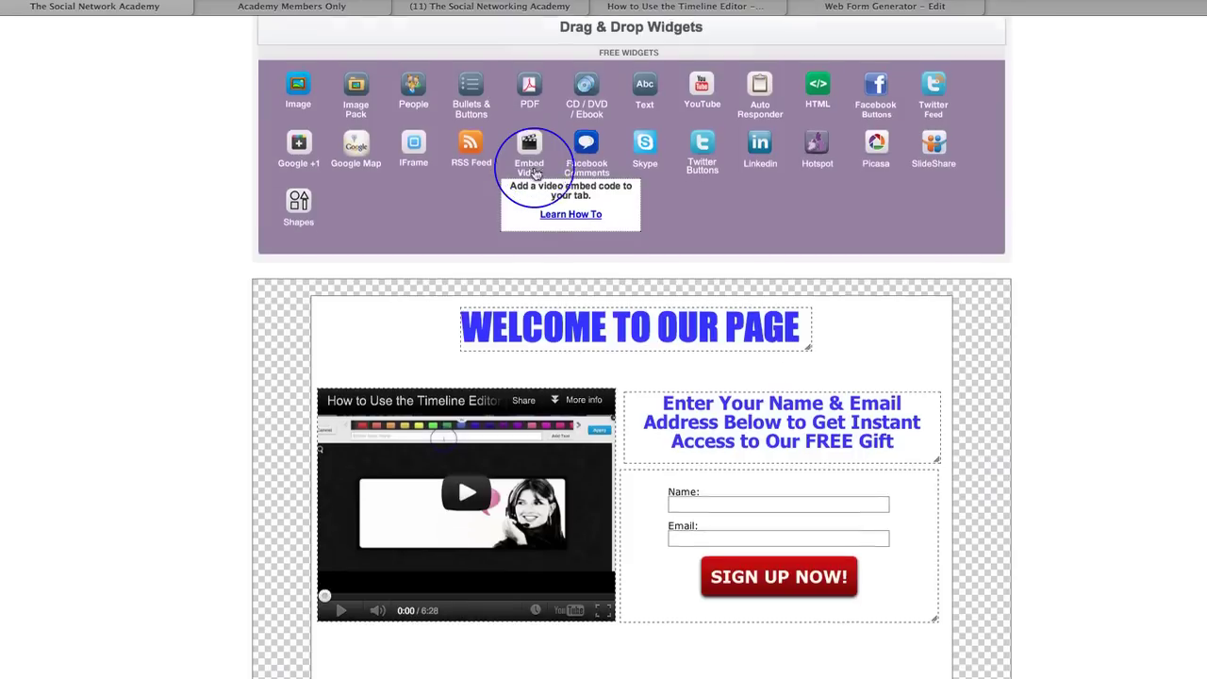
pyautogui.moveTo(579, 128)
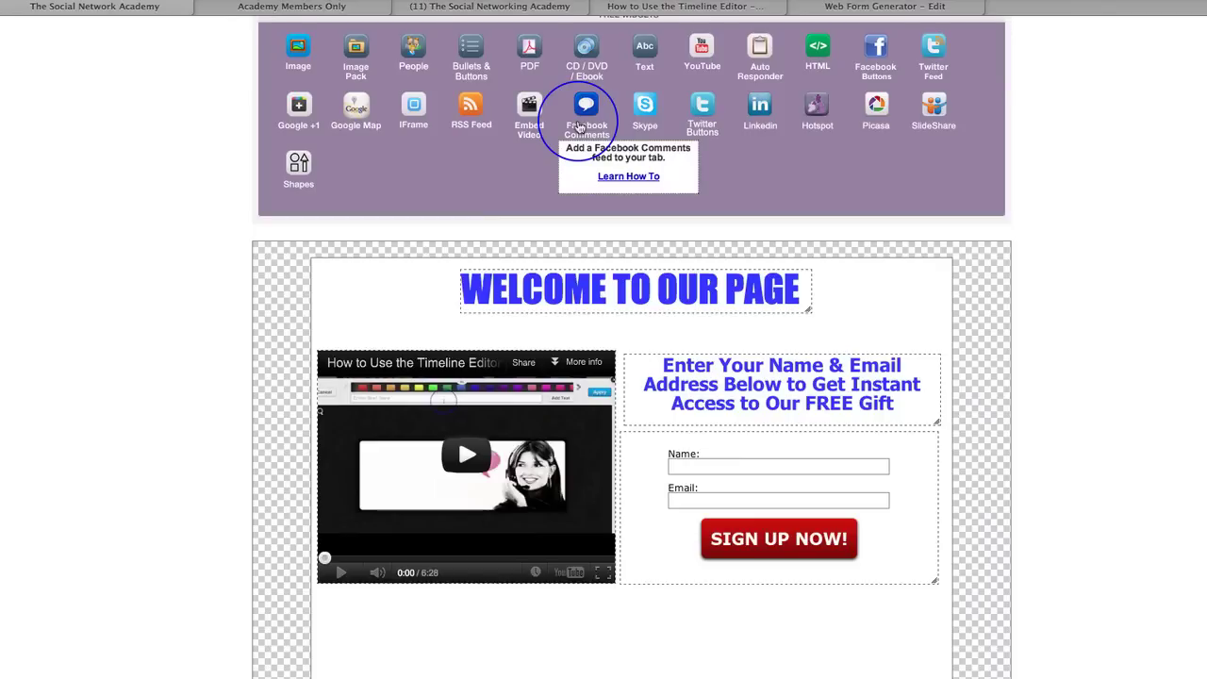
pyautogui.moveTo(714, 126)
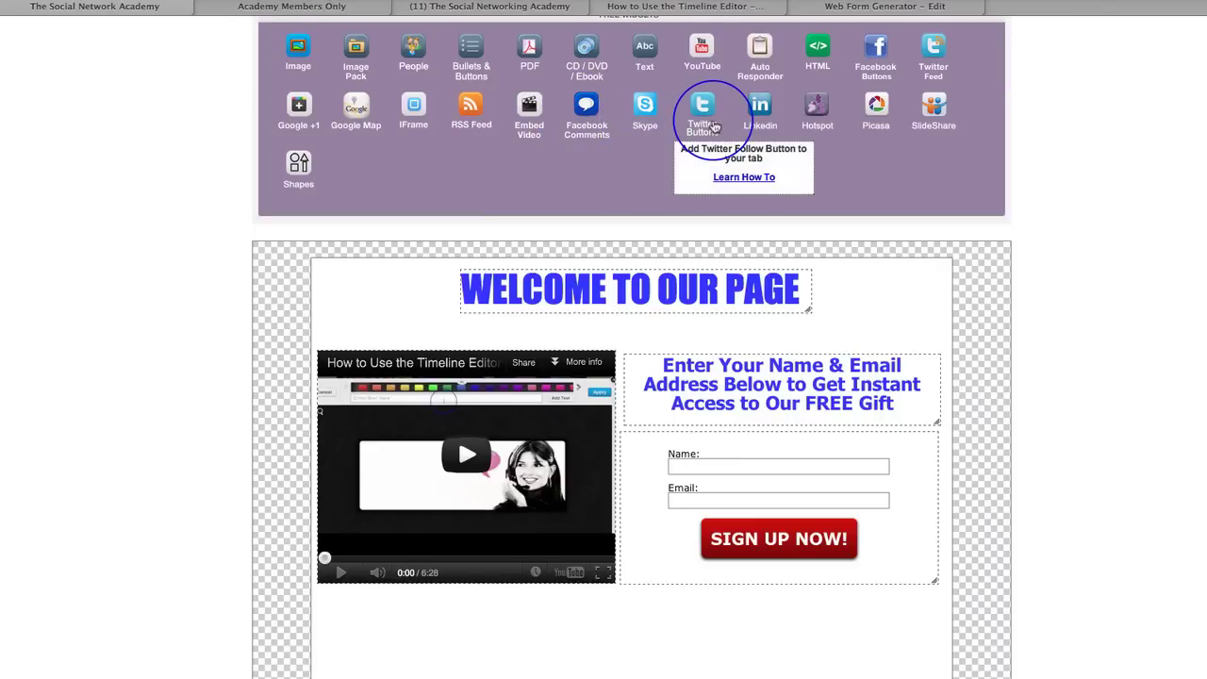
pyautogui.moveTo(760, 120)
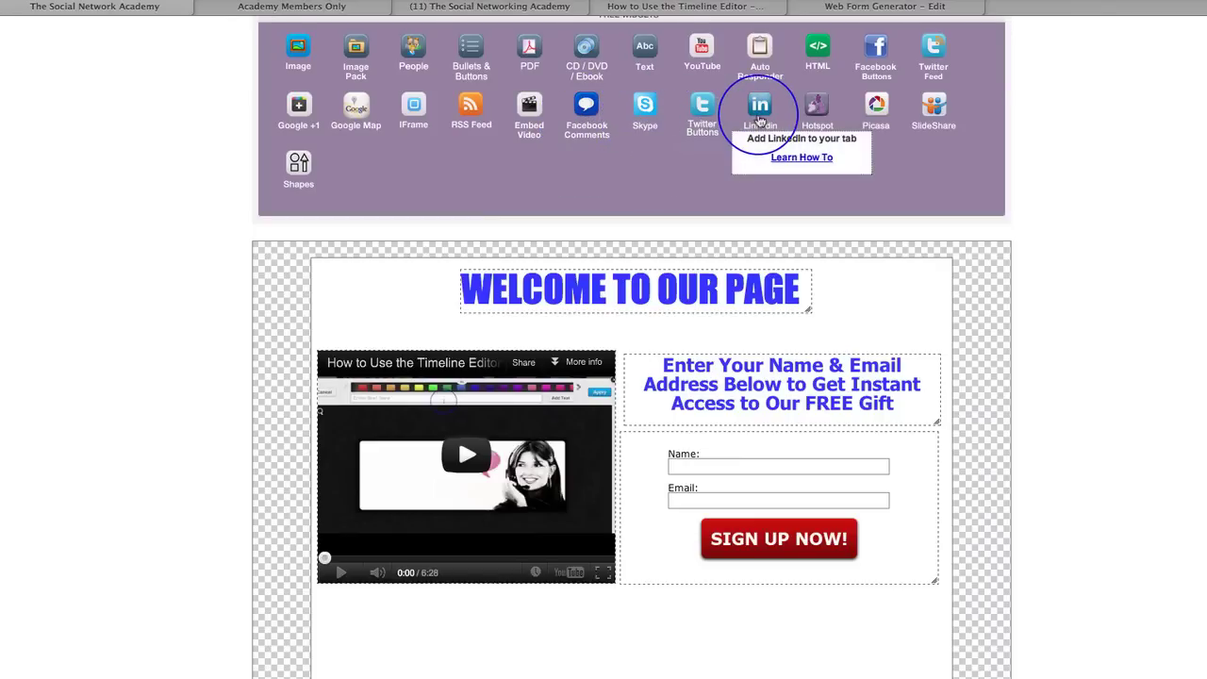
pyautogui.moveTo(816, 115)
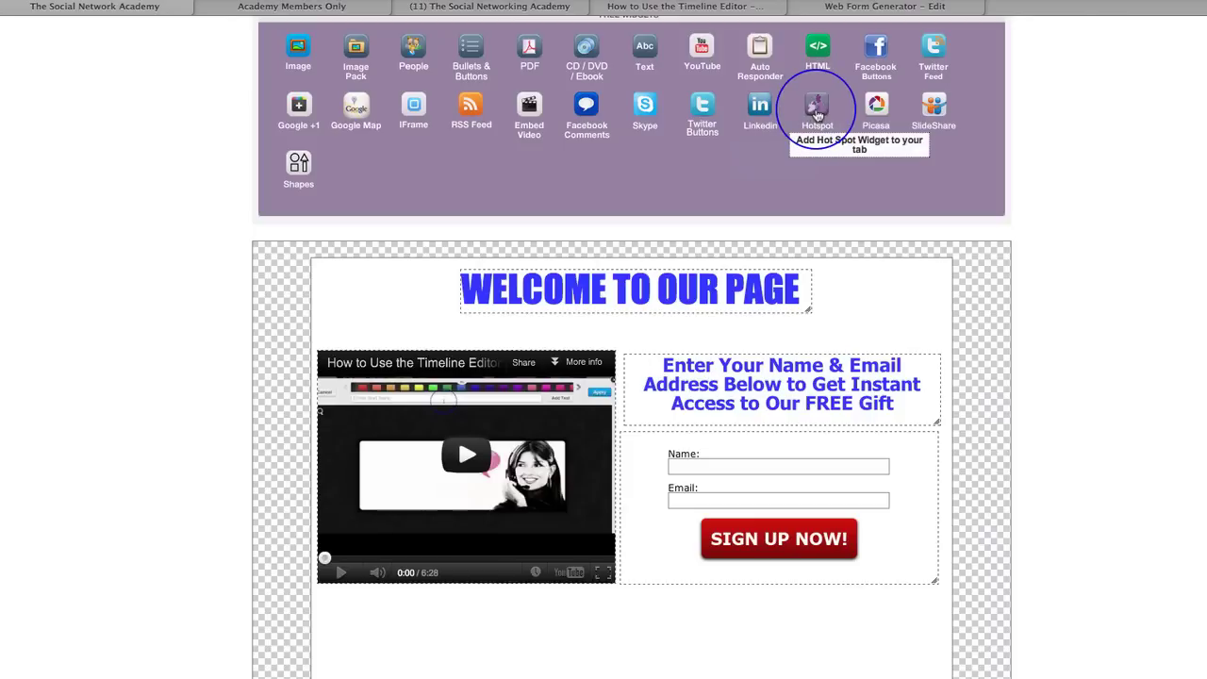
pyautogui.moveTo(853, 119)
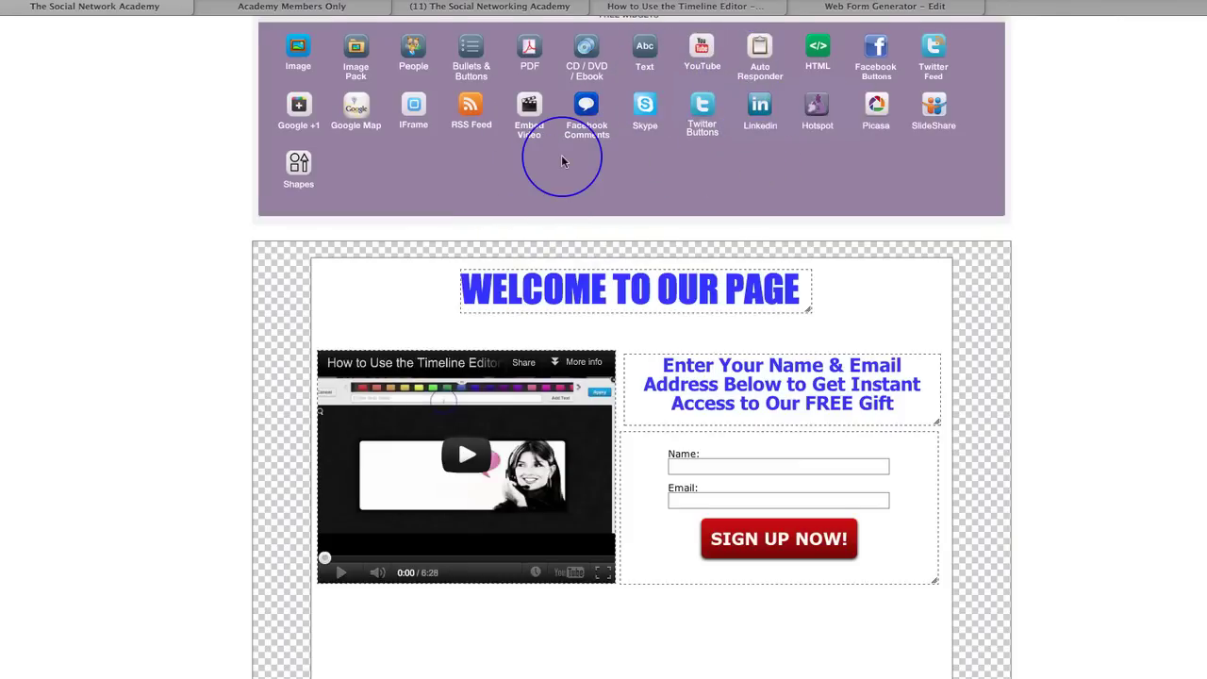
pyautogui.scroll(1, 561, 158)
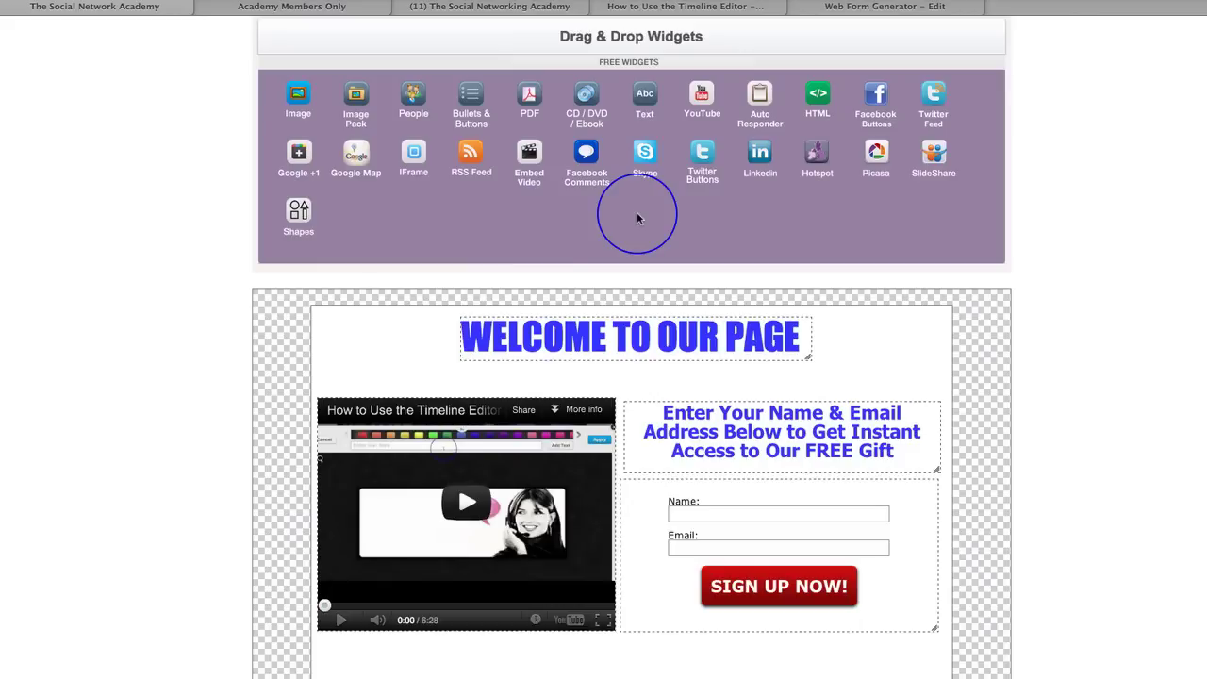
pyautogui.scroll(-3, 638, 218)
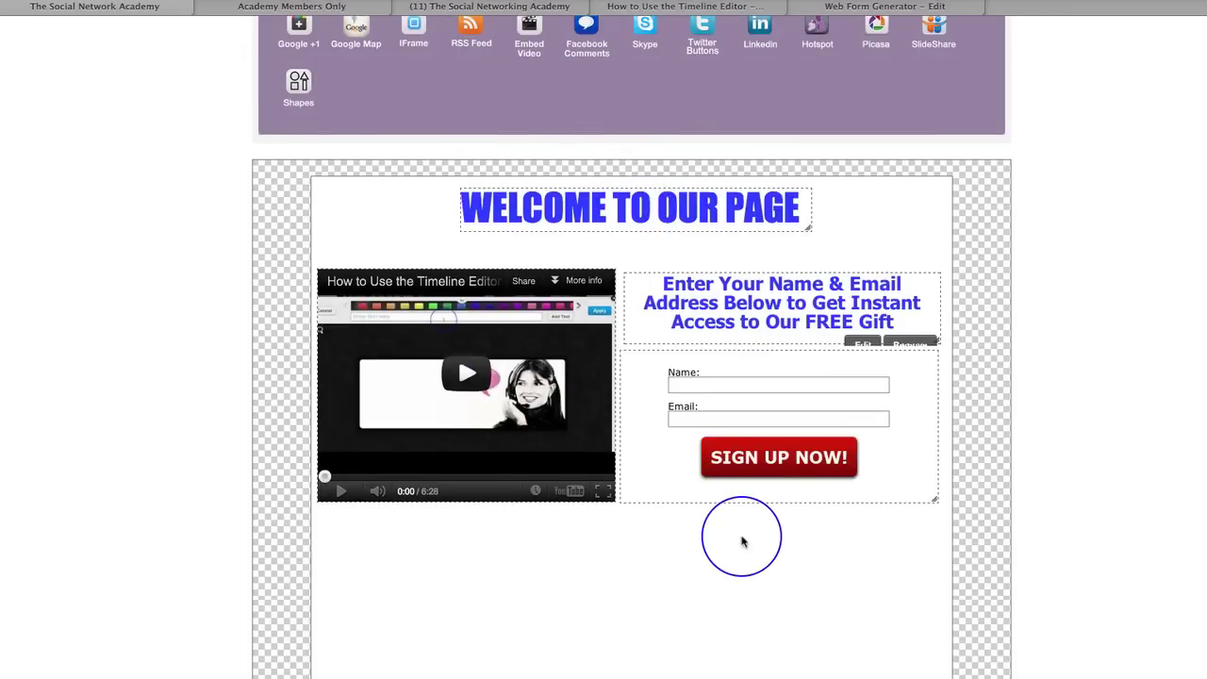
pyautogui.moveTo(668, 458)
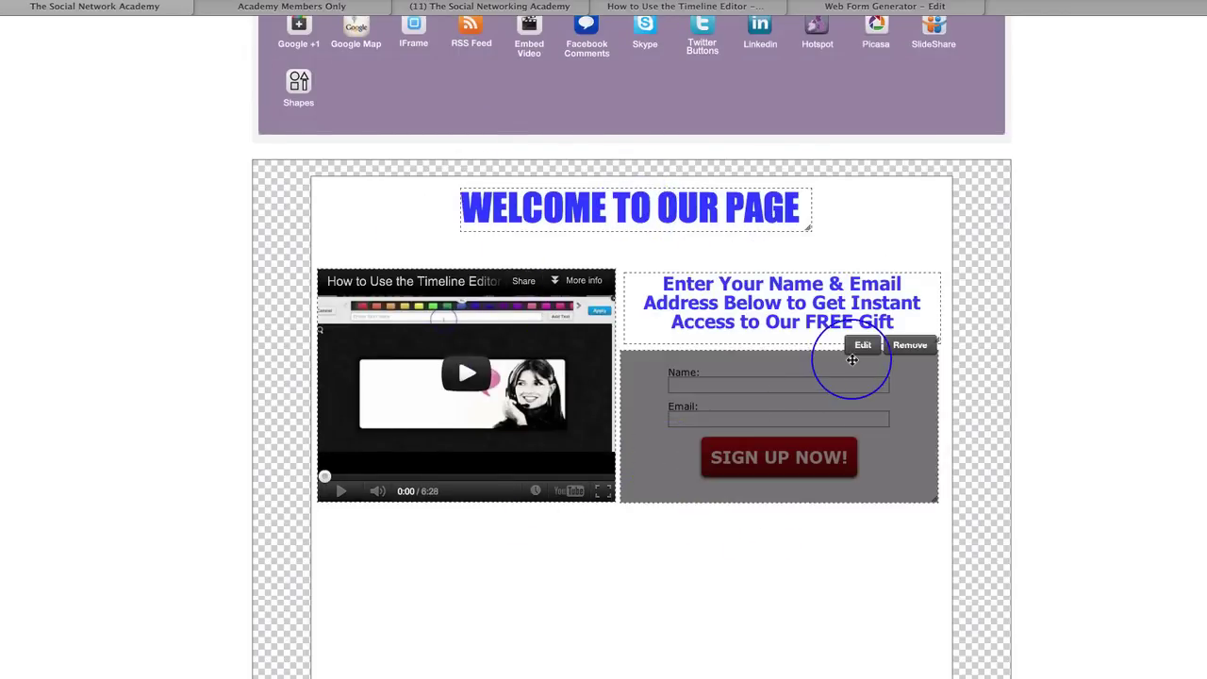
pyautogui.scroll(10, 851, 359)
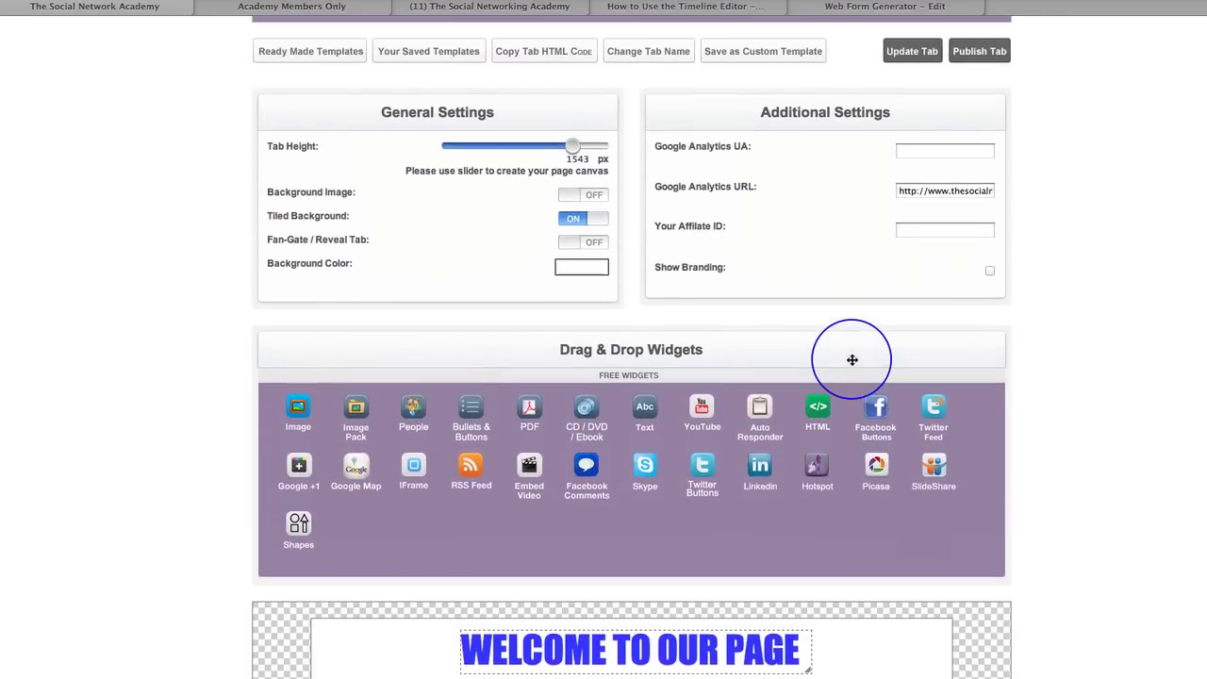
pyautogui.scroll(-5, 851, 359)
pyautogui.scroll(7, 852, 358)
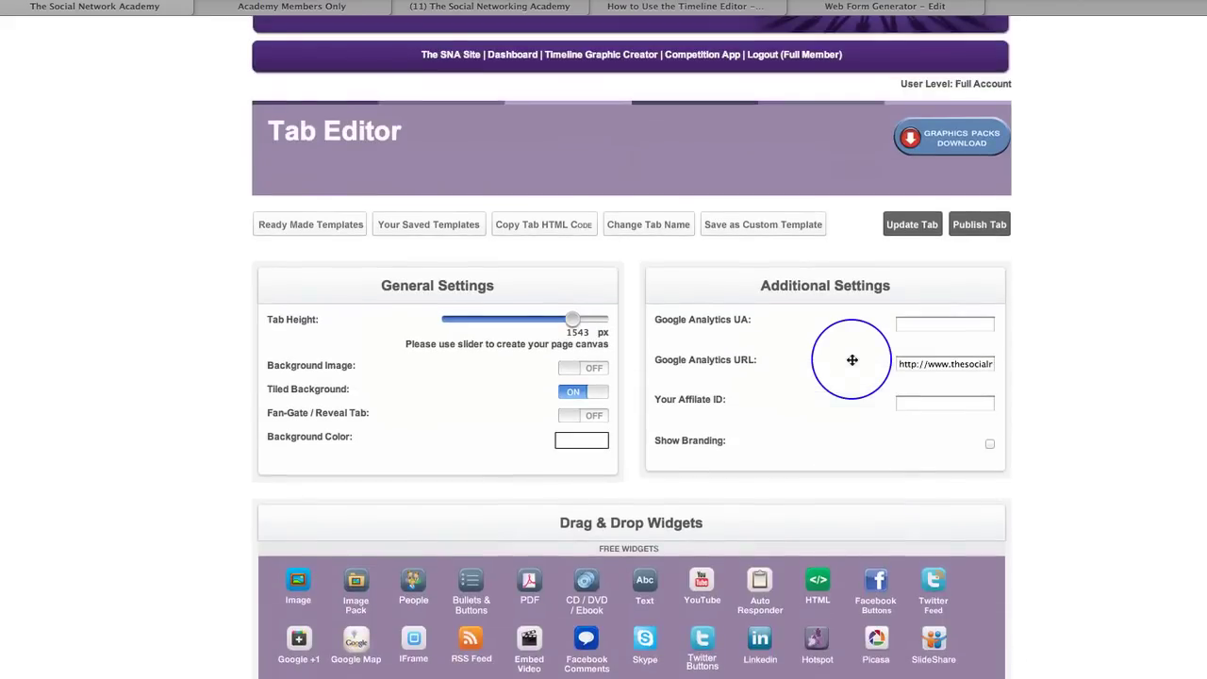
pyautogui.scroll(-7, 868, 340)
pyautogui.scroll(-3, 886, 311)
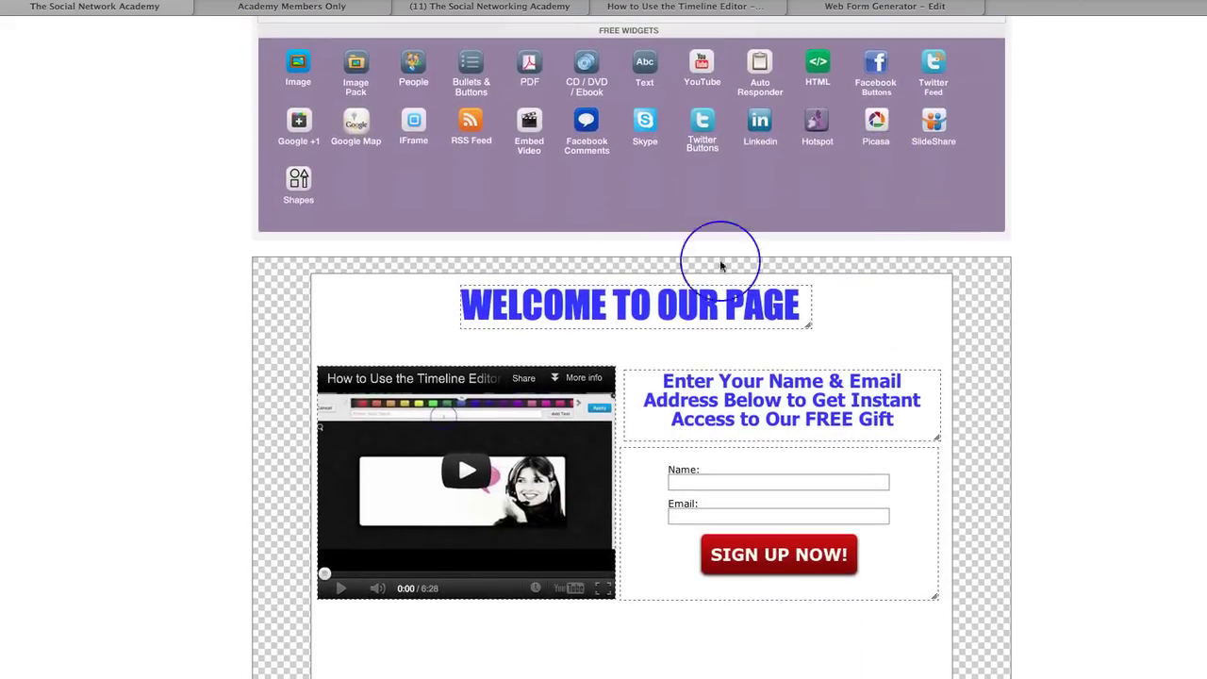
pyautogui.moveTo(584, 132)
pyautogui.moveTo(583, 132); pyautogui.dragTo(609, 477)
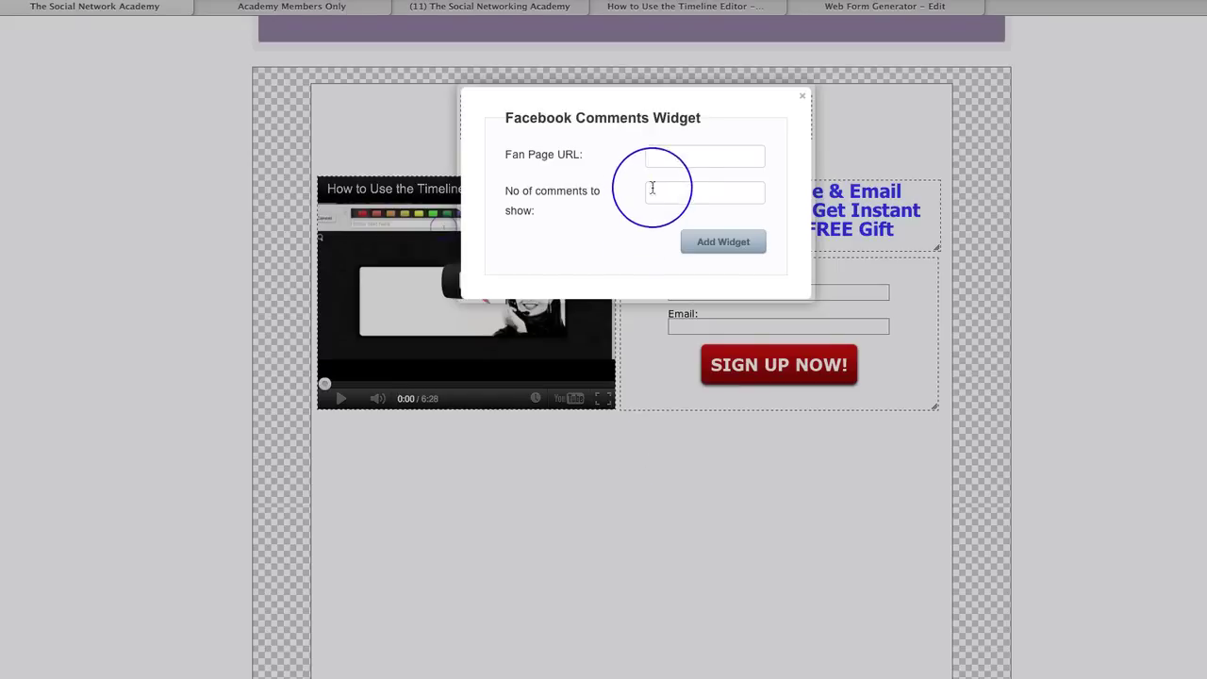
pyautogui.click(661, 156)
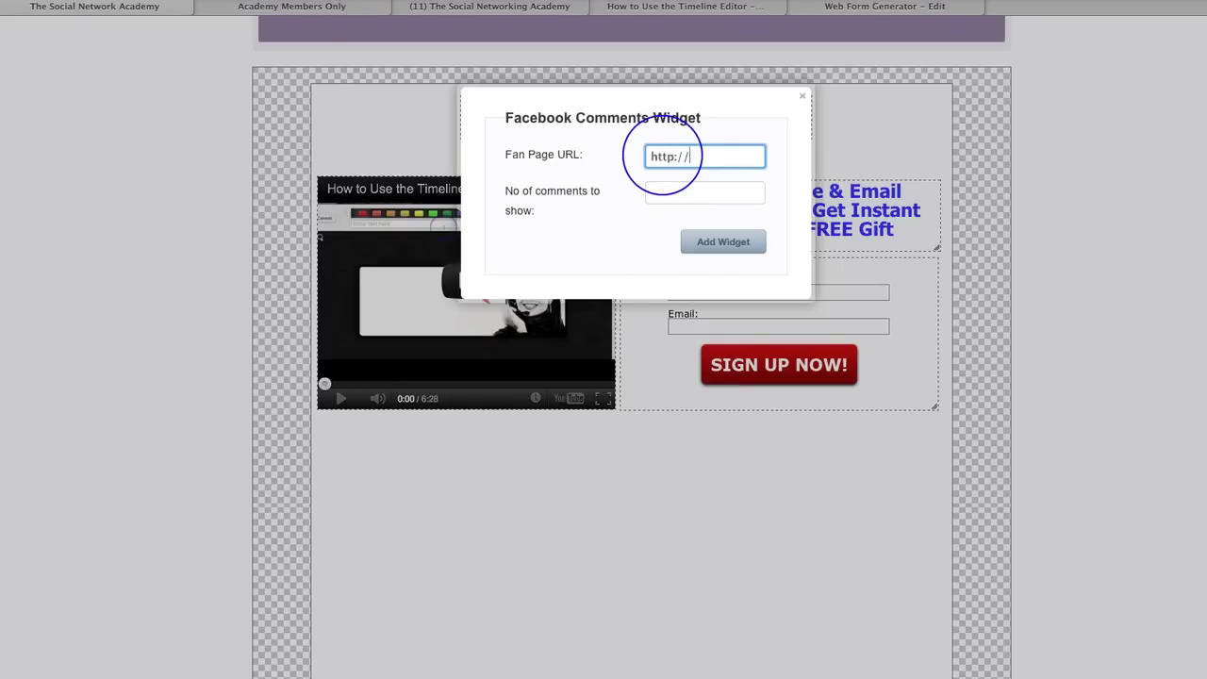
pyautogui.write('http://www.facebook.com/s')
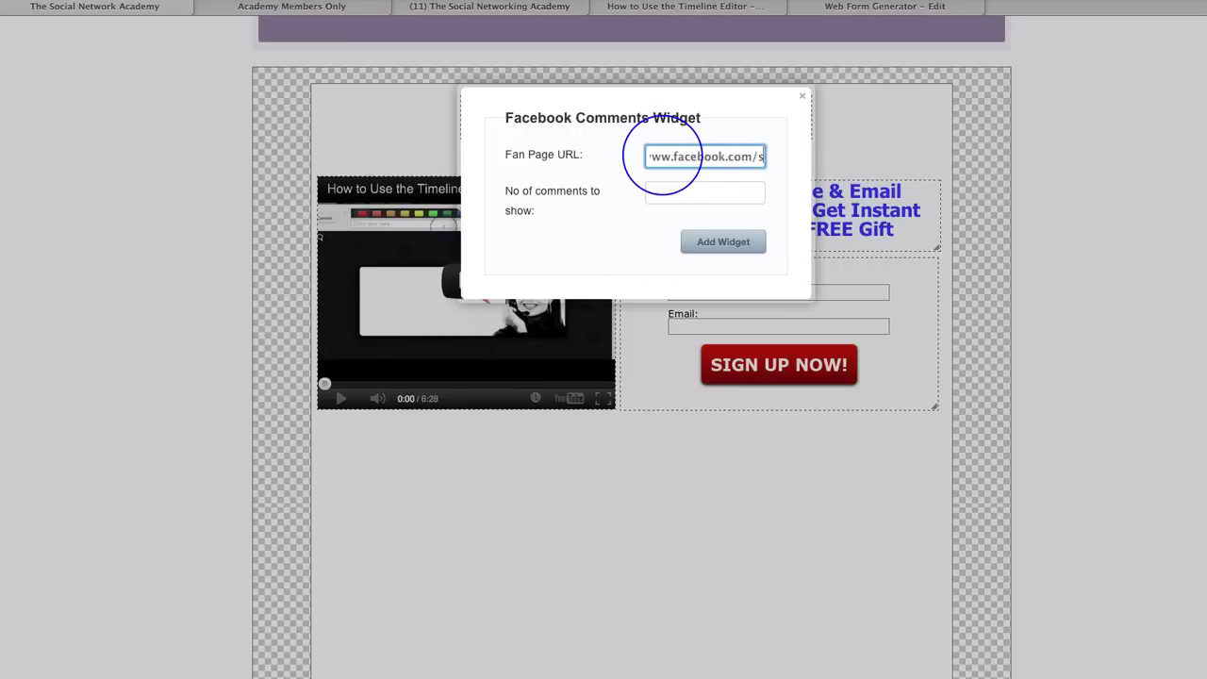
pyautogui.write('ocialnetworkin')
pyautogui.write('gacademy')
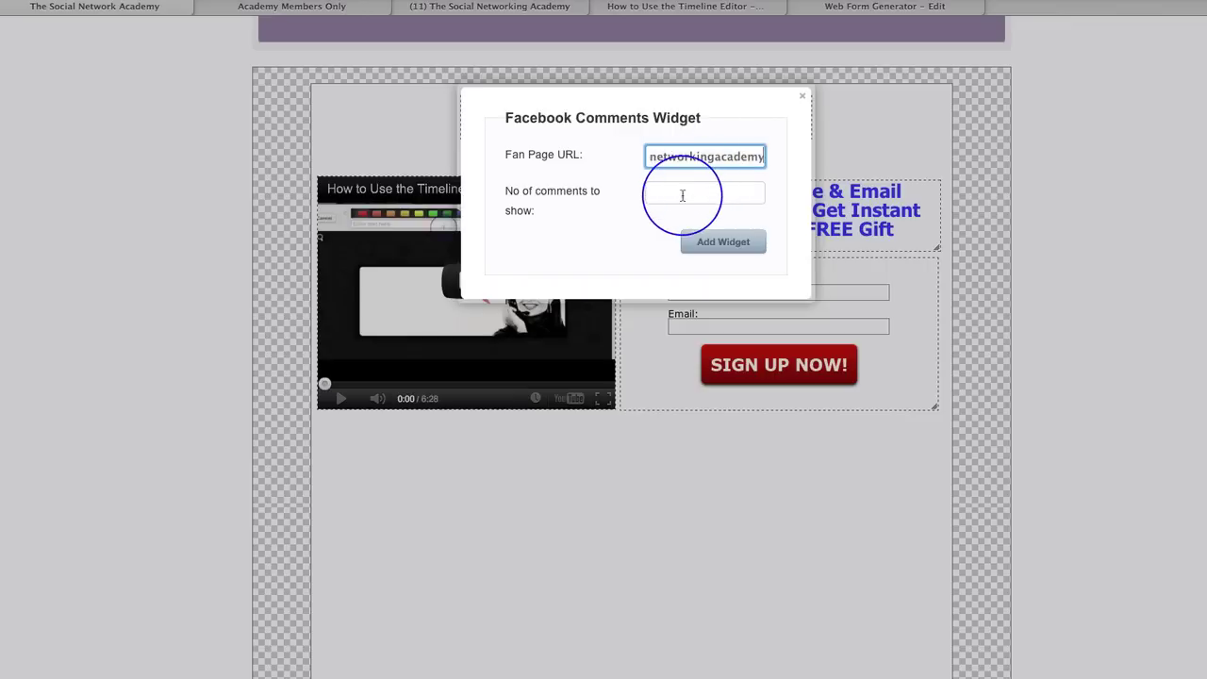
pyautogui.click(683, 195)
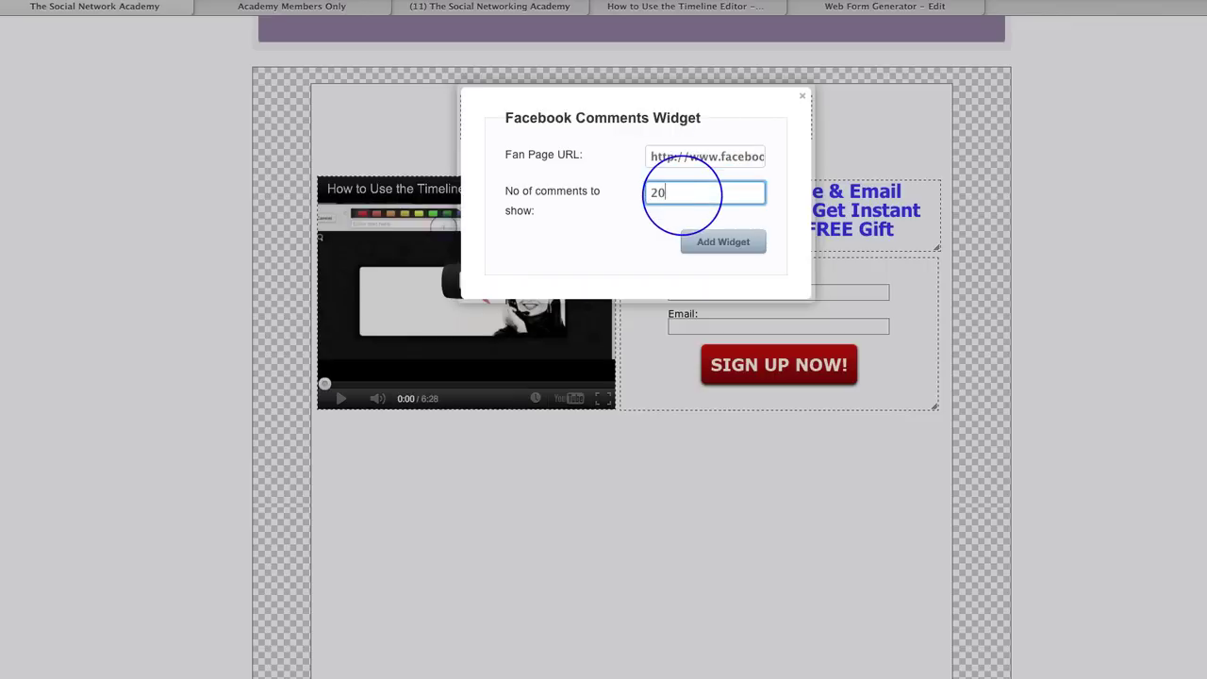
pyautogui.write('20')
pyautogui.click(726, 241)
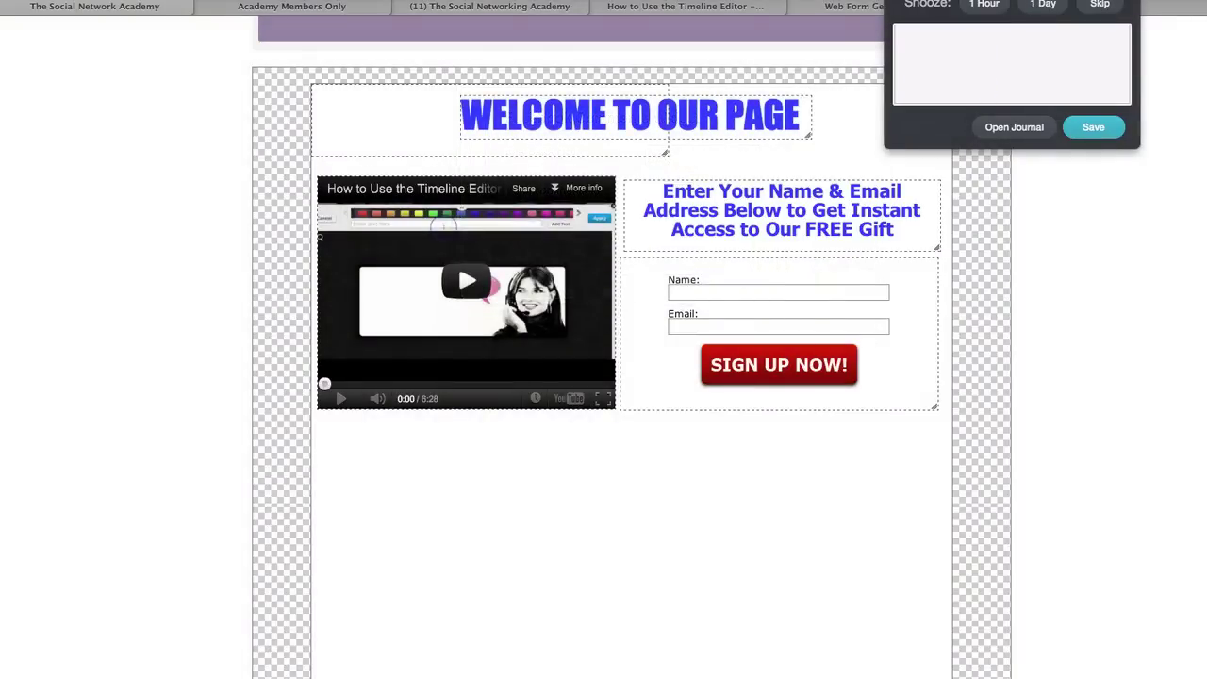
pyautogui.click(1105, 4)
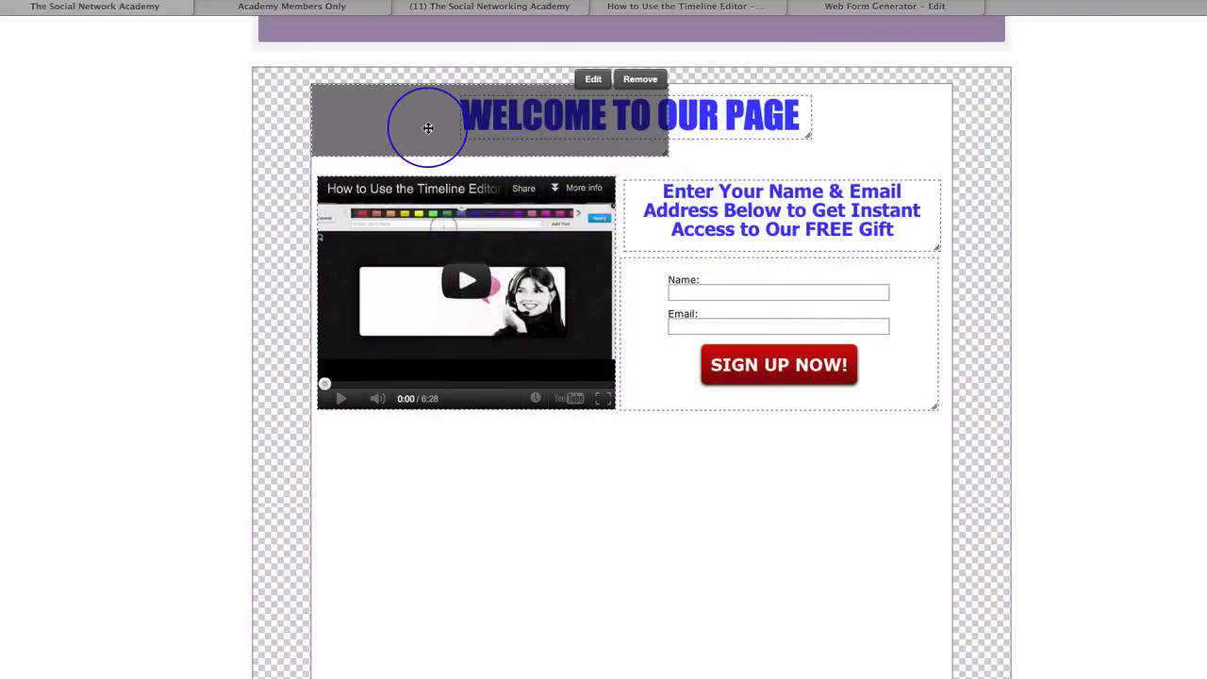
# Place the Facebook Comments widget centrally beneath the video and sign-up form, and resize its frame to fit the whole comment feed.
pyautogui.moveTo(426, 126); pyautogui.dragTo(500, 482)
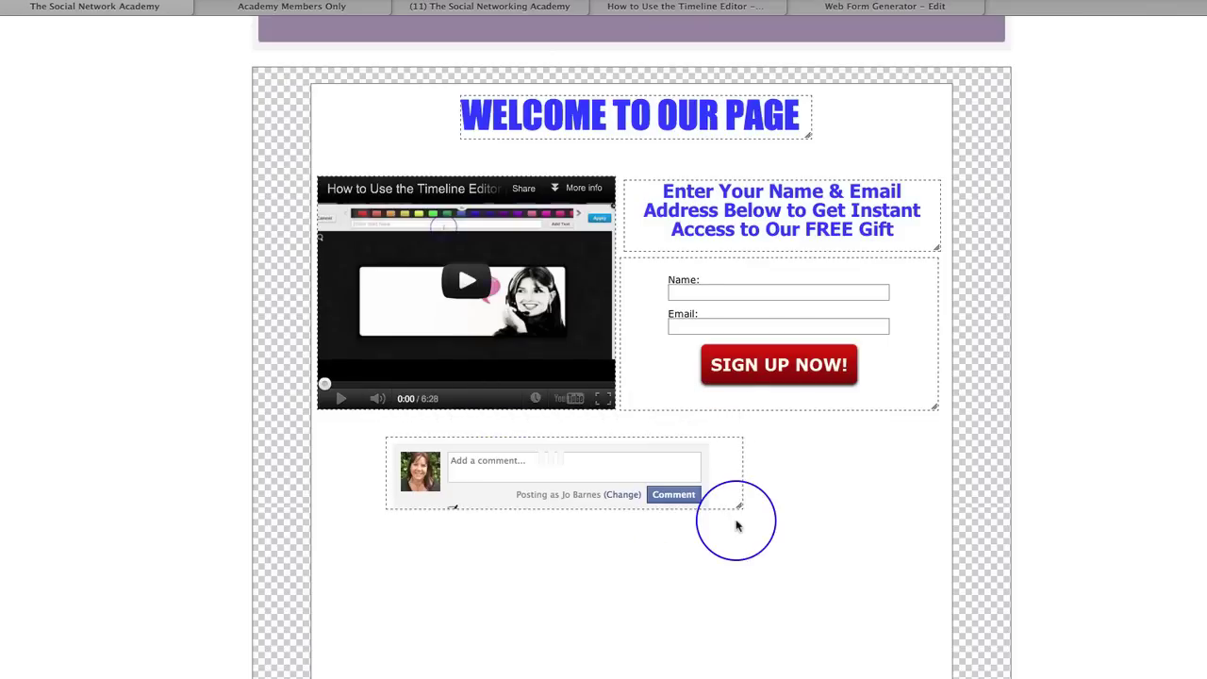
pyautogui.moveTo(738, 506); pyautogui.dragTo(869, 673)
pyautogui.moveTo(631, 633); pyautogui.dragTo(702, 620)
pyautogui.scroll(-5, 776, 613)
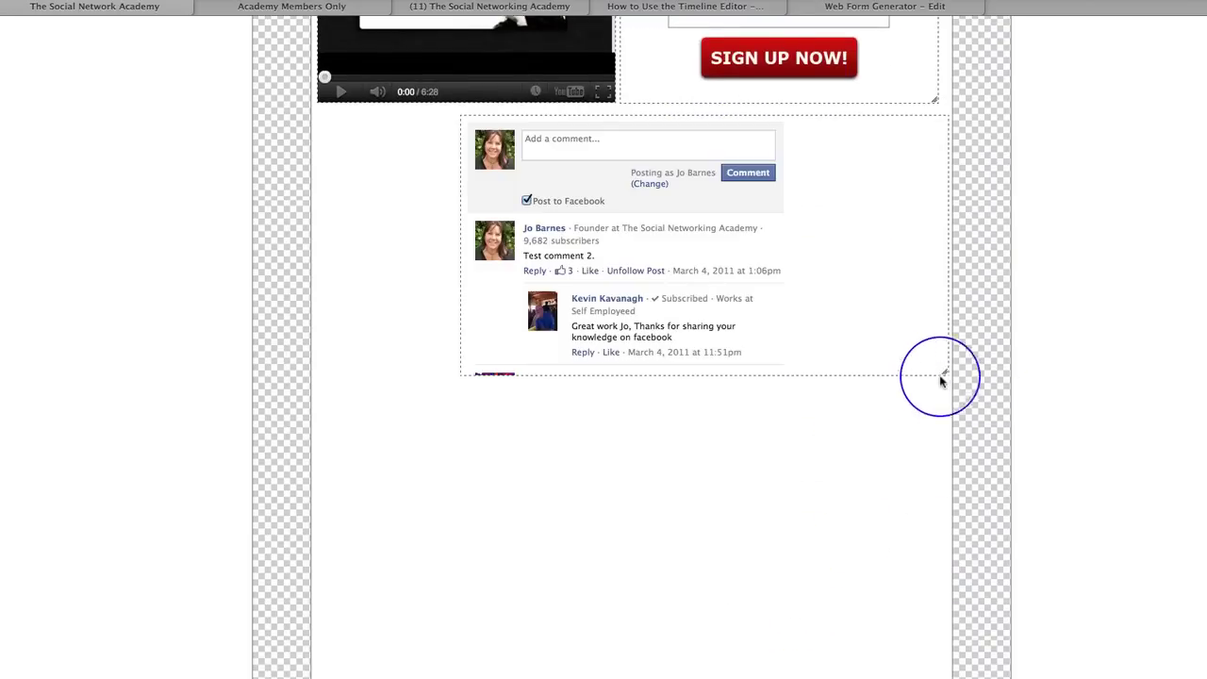
pyautogui.moveTo(945, 372); pyautogui.dragTo(828, 678)
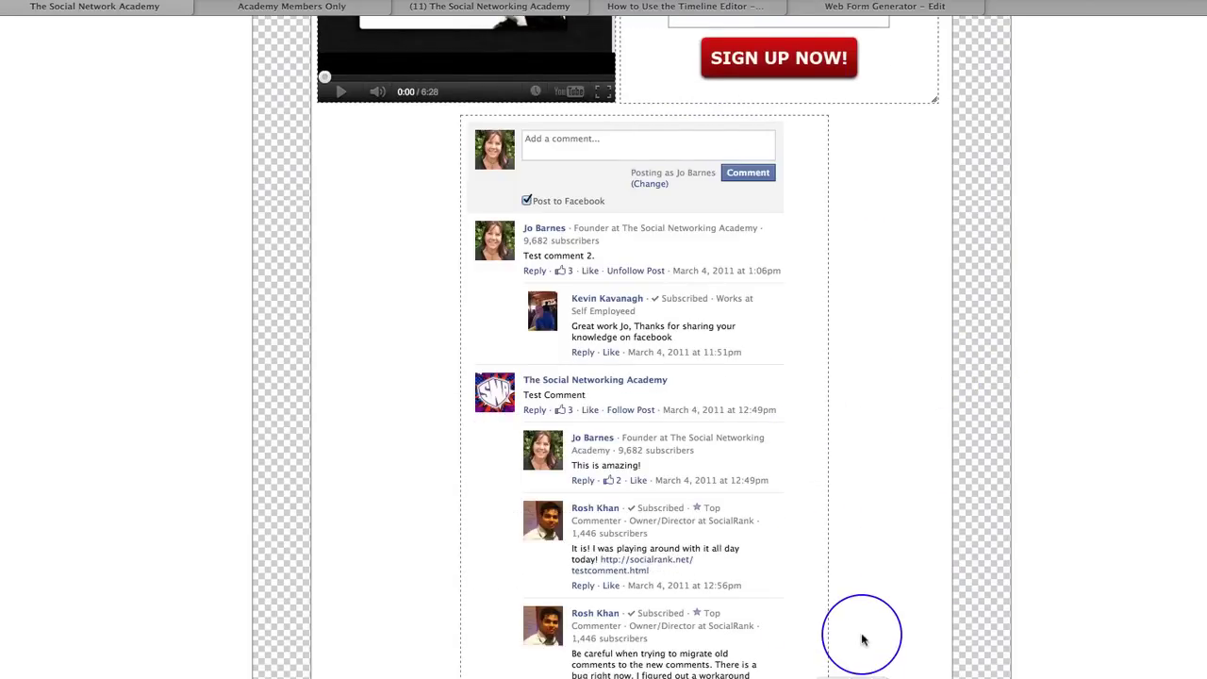
pyautogui.scroll(-5, 862, 639)
pyautogui.moveTo(824, 414); pyautogui.dragTo(828, 493)
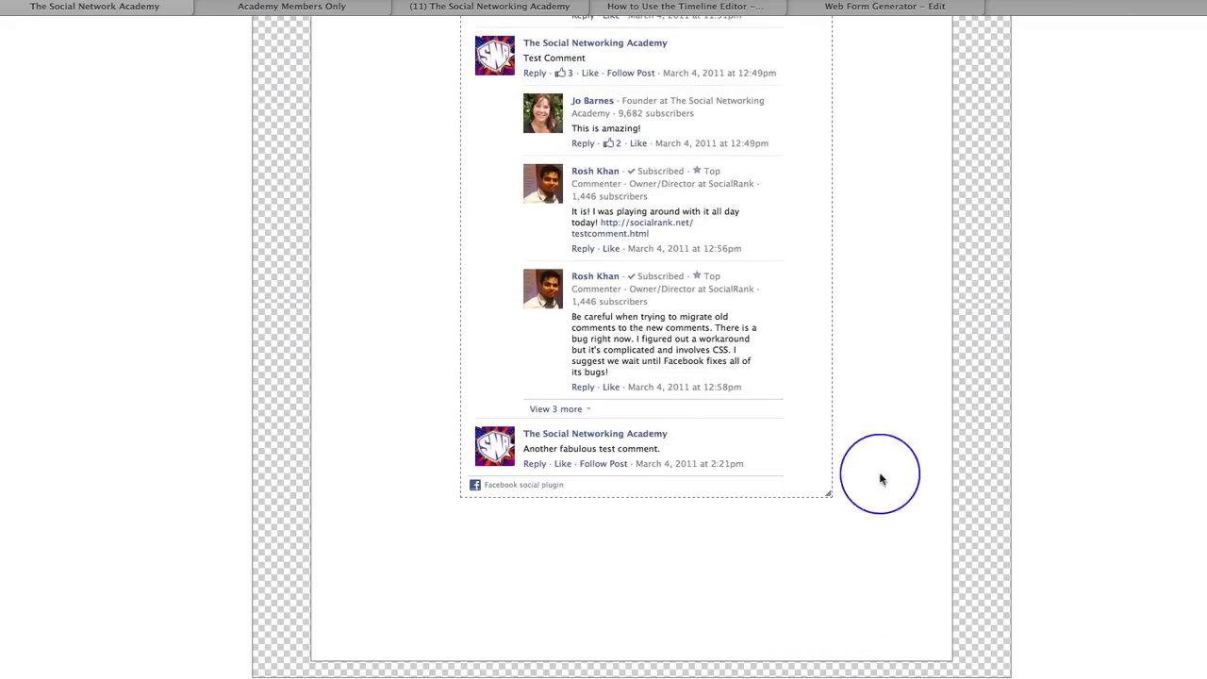
pyautogui.scroll(10, 921, 446)
pyautogui.moveTo(685, 436)
pyautogui.moveTo(685, 436); pyautogui.dragTo(681, 449)
# Save the changes with Update Tab and review the page layout down to the comments feed.
pyautogui.scroll(10, 995, 390)
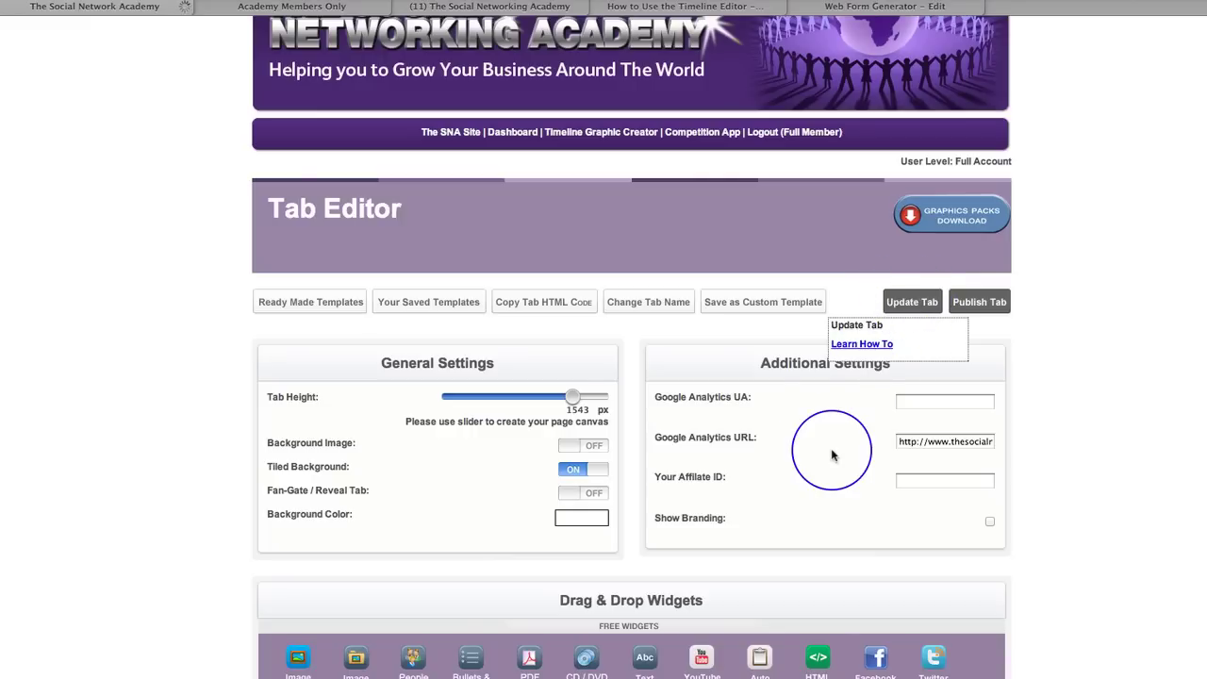
pyautogui.click(913, 302)
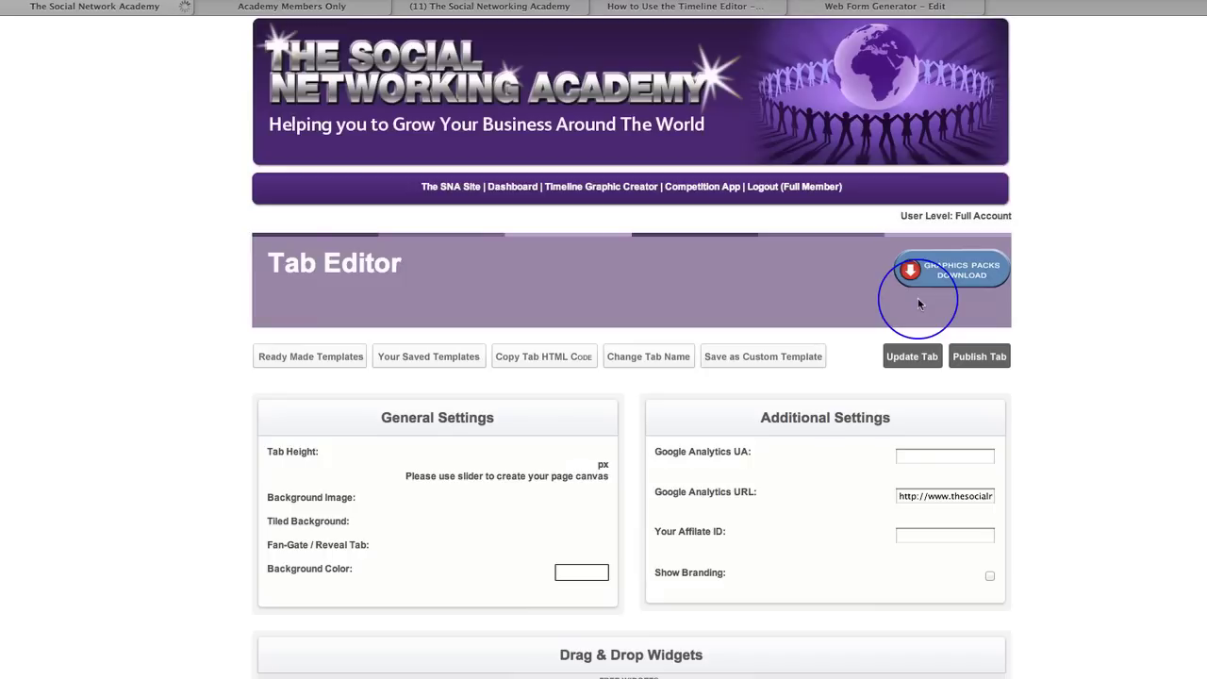
pyautogui.scroll(-5, 878, 501)
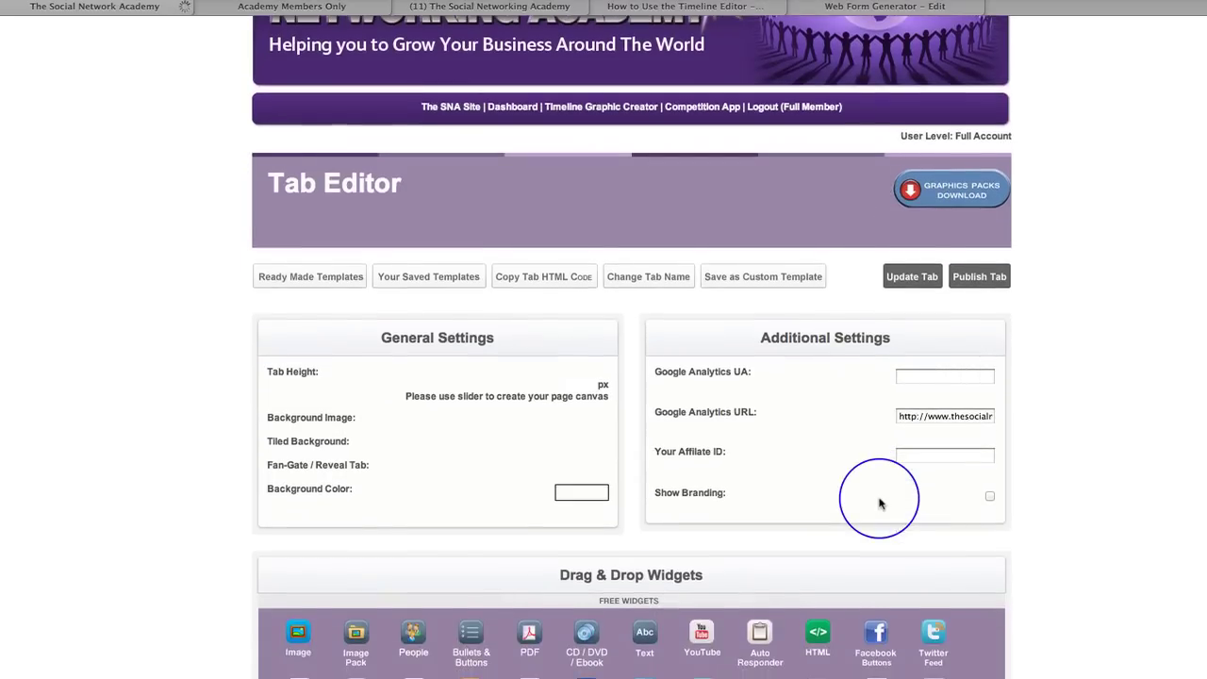
pyautogui.scroll(-7, 879, 502)
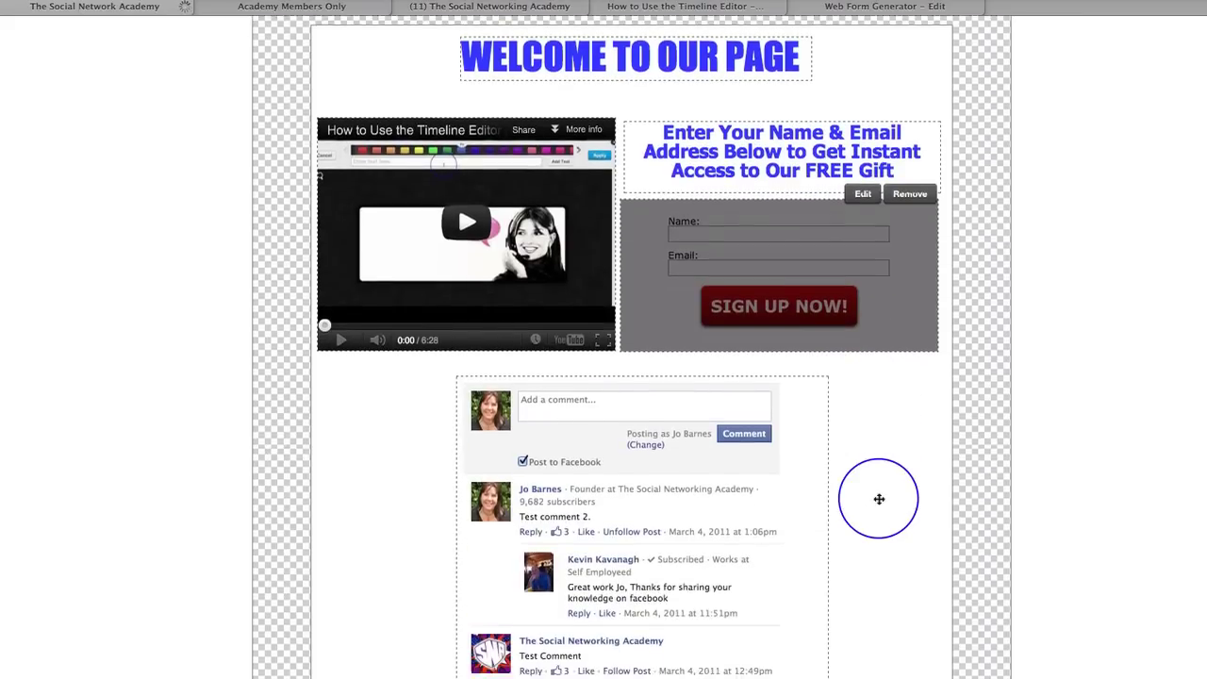
pyautogui.scroll(-3, 878, 499)
pyautogui.scroll(9, 878, 499)
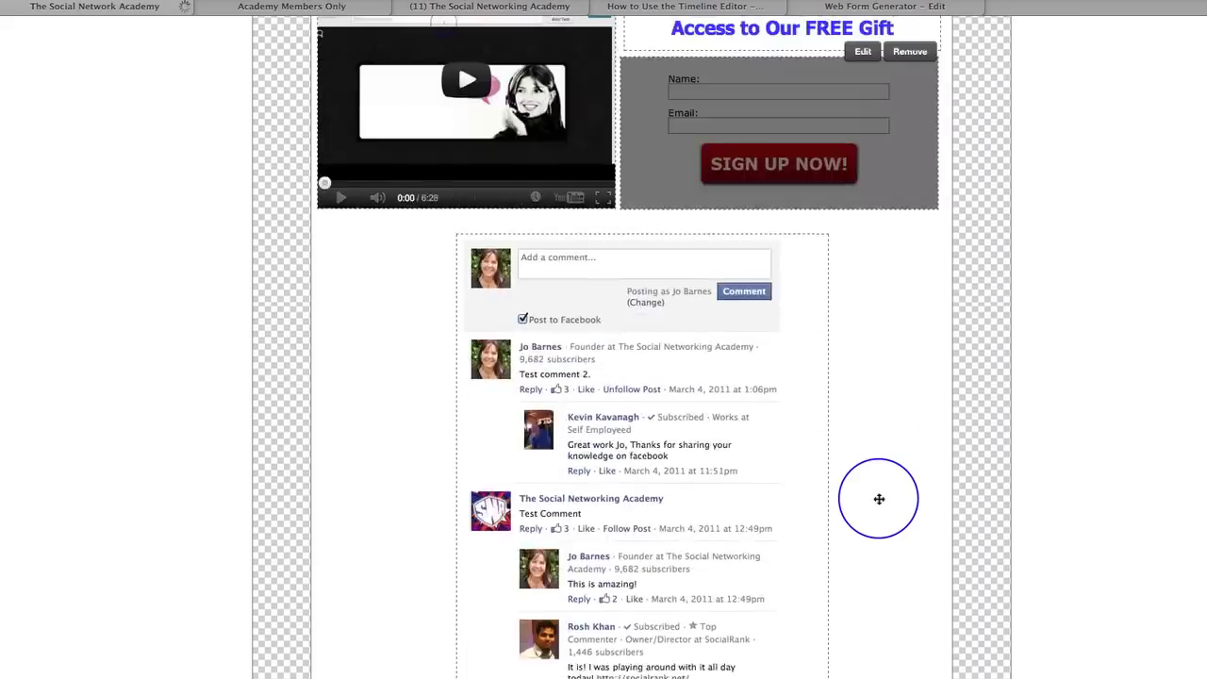
pyautogui.scroll(5, 878, 499)
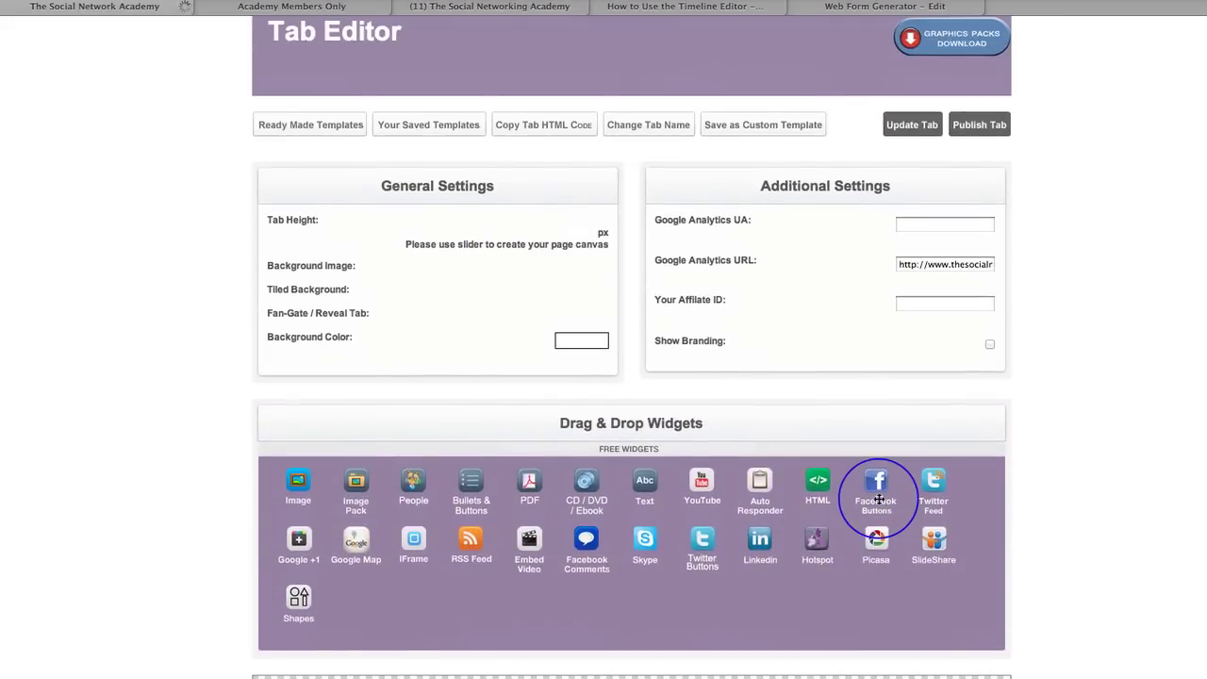
# Publish the tab by adding The Social Networking Academy 28 application to the test page on Facebook, and hide that page's Admin Panel.
pyautogui.scroll(1, 879, 499)
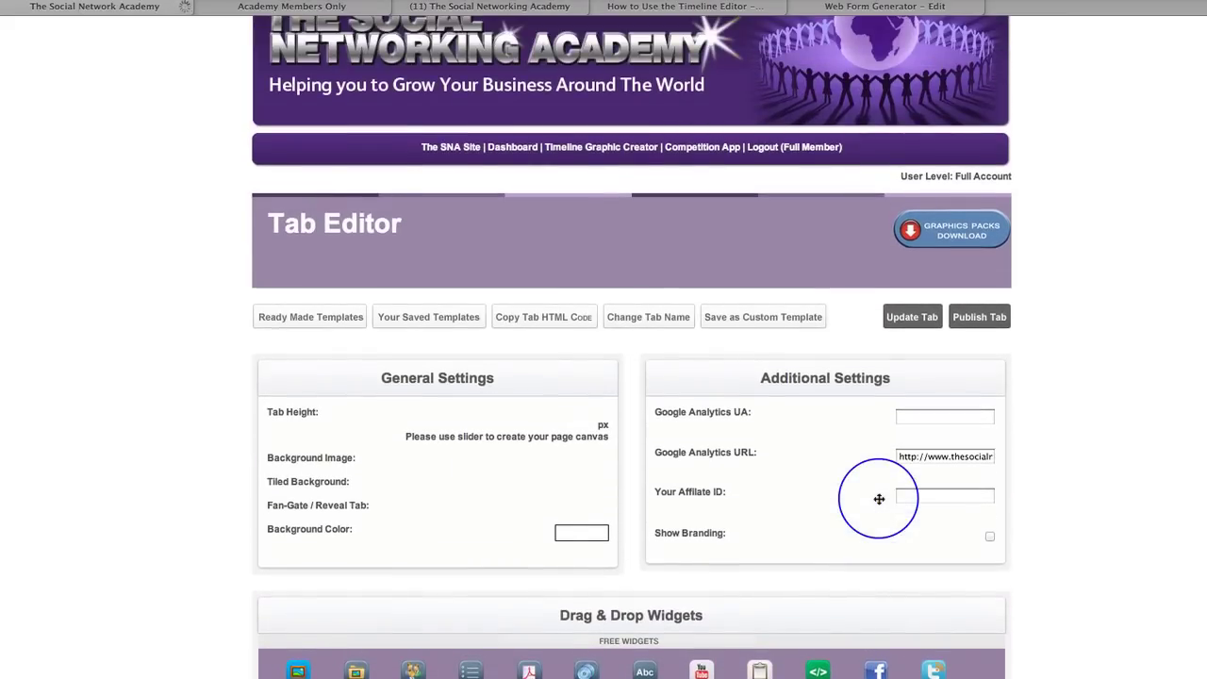
pyautogui.scroll(1, 879, 498)
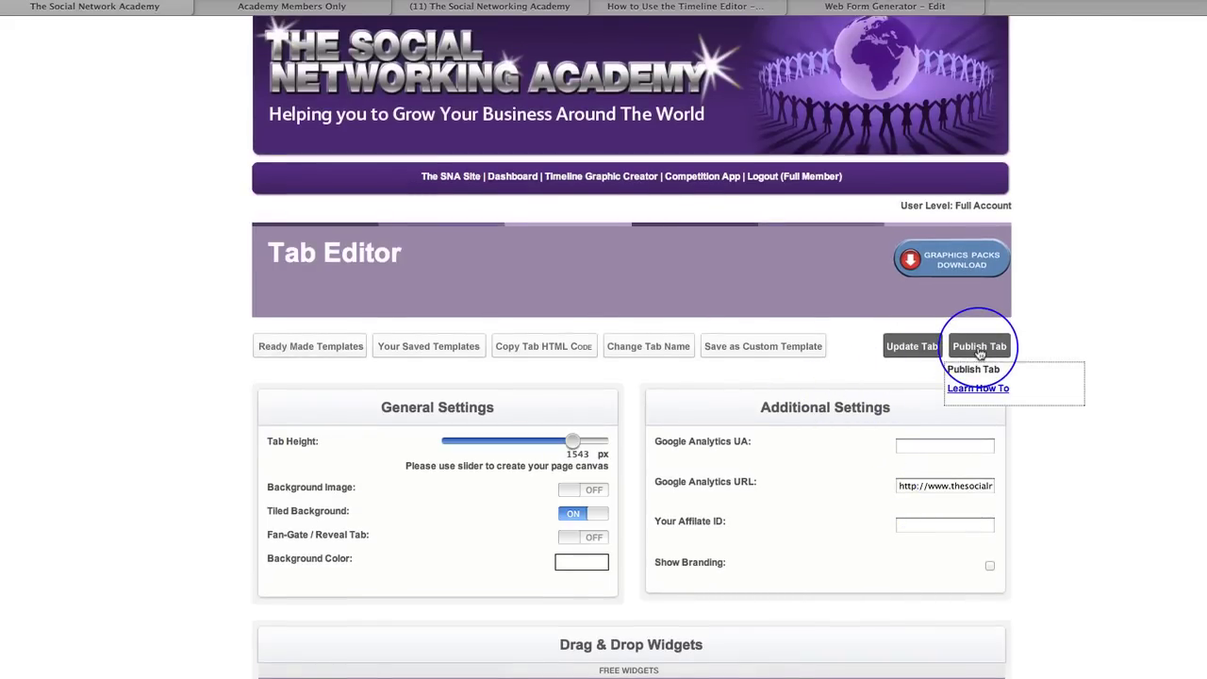
pyautogui.click(980, 348)
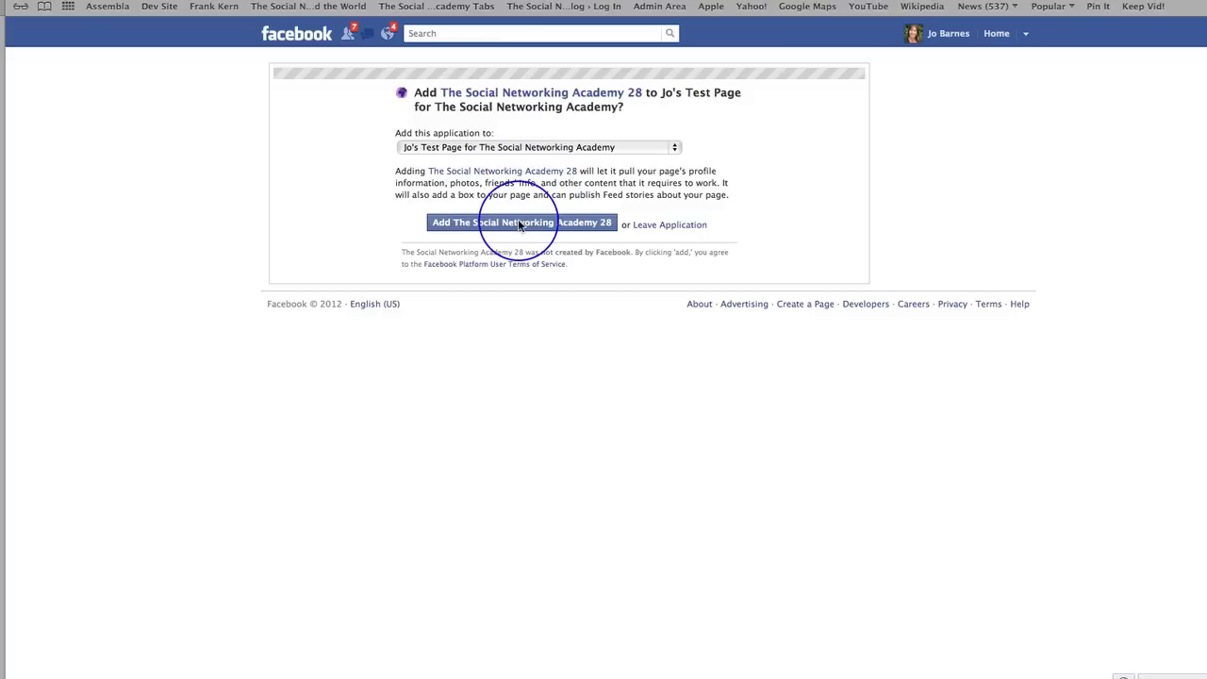
pyautogui.click(518, 224)
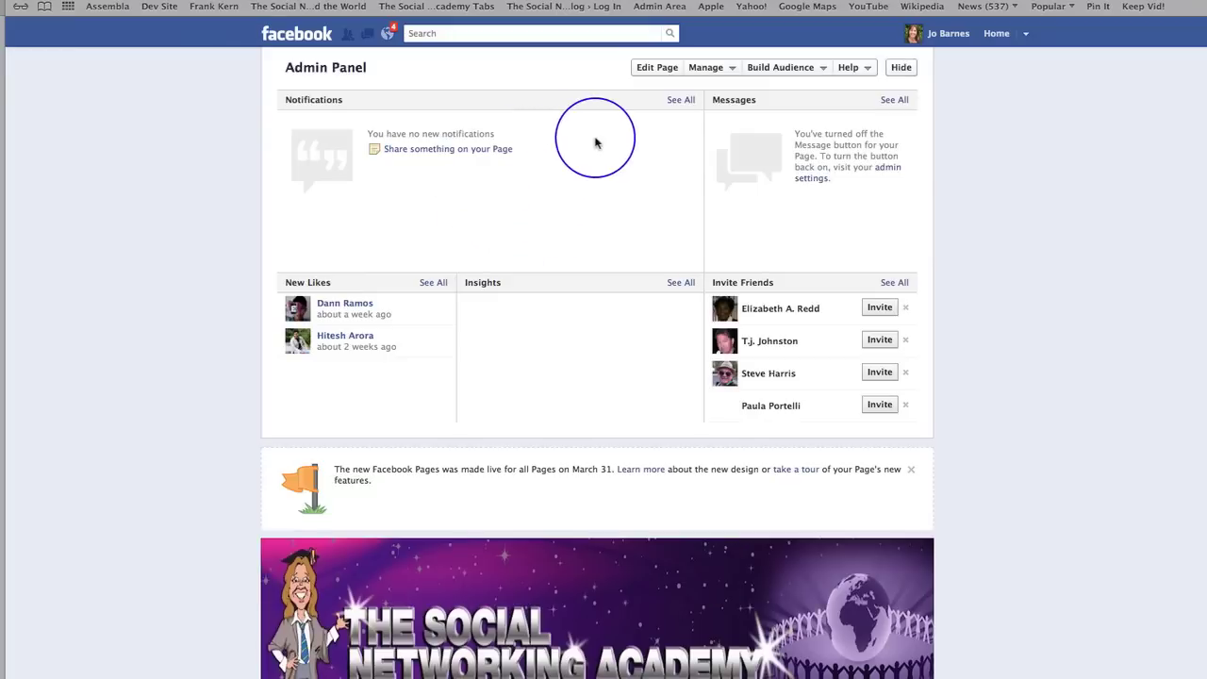
pyautogui.click(902, 68)
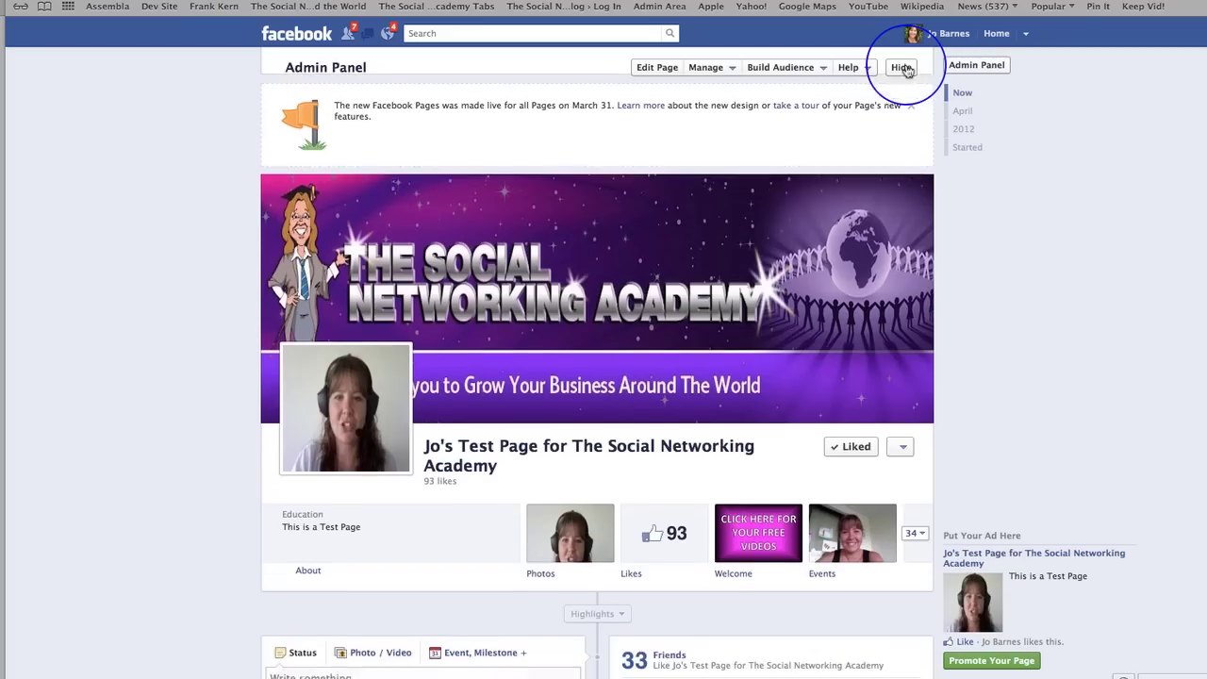
pyautogui.scroll(-3, 965, 201)
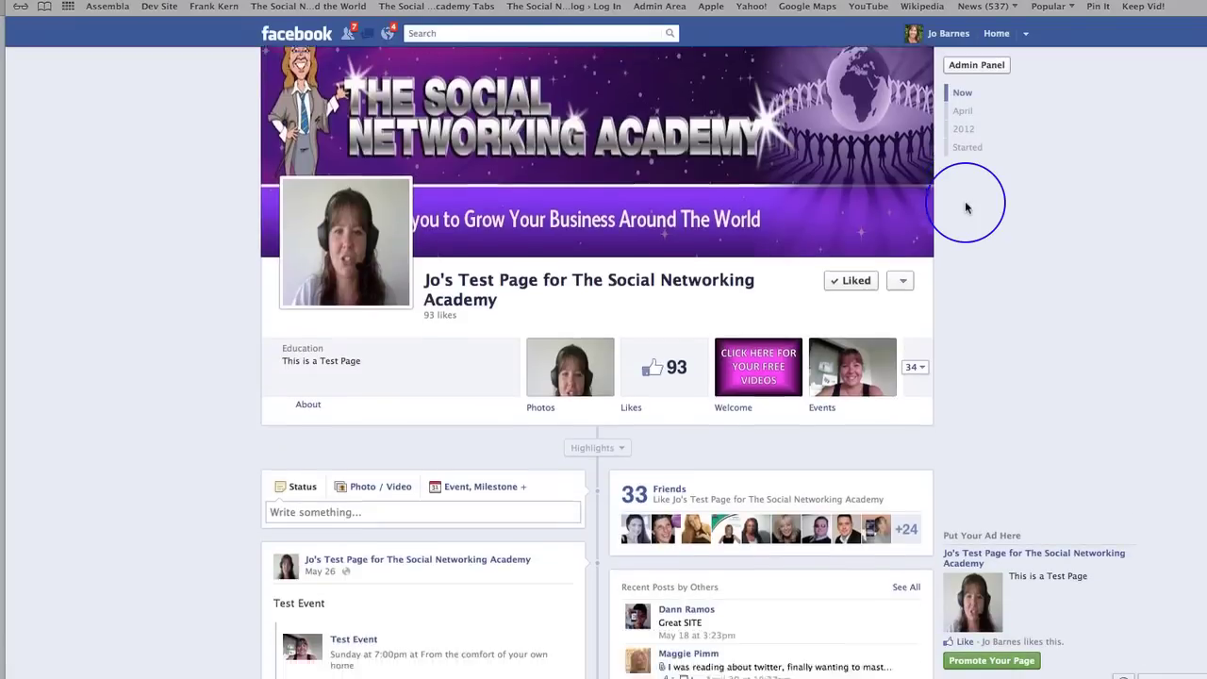
# Open Tab 28 from the test page's expanded app list and review its layout down to the comments box.
pyautogui.scroll(-5, 964, 202)
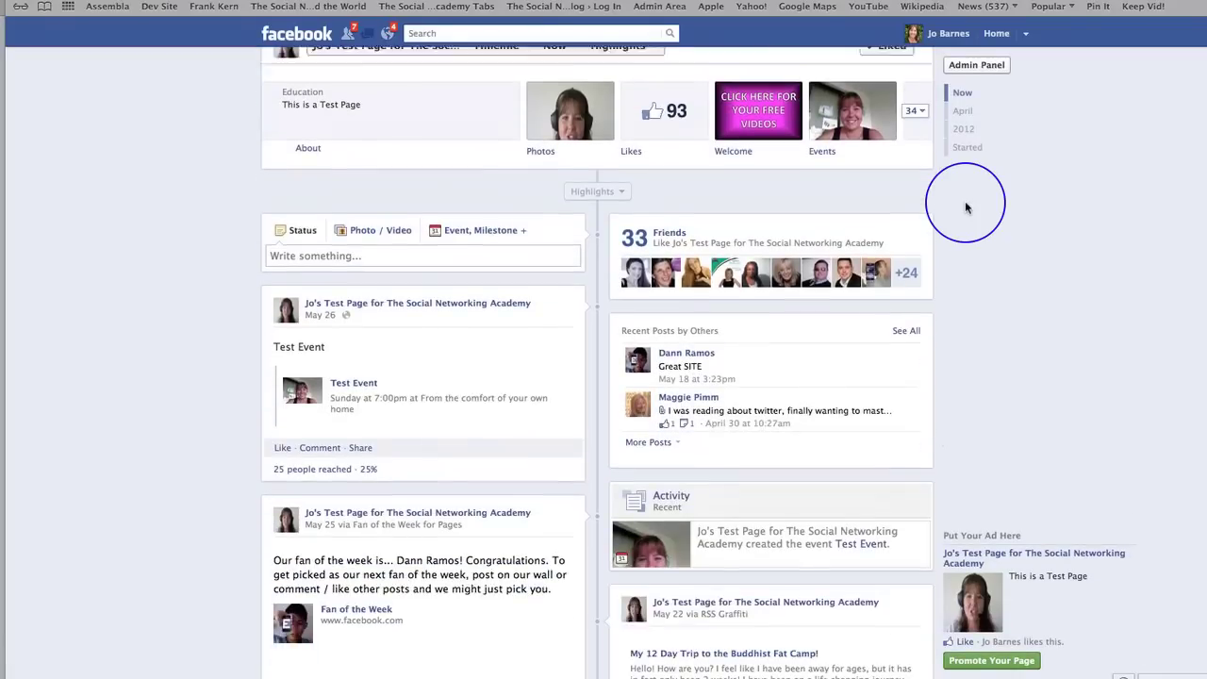
pyautogui.click(925, 118)
pyautogui.scroll(-5, 844, 302)
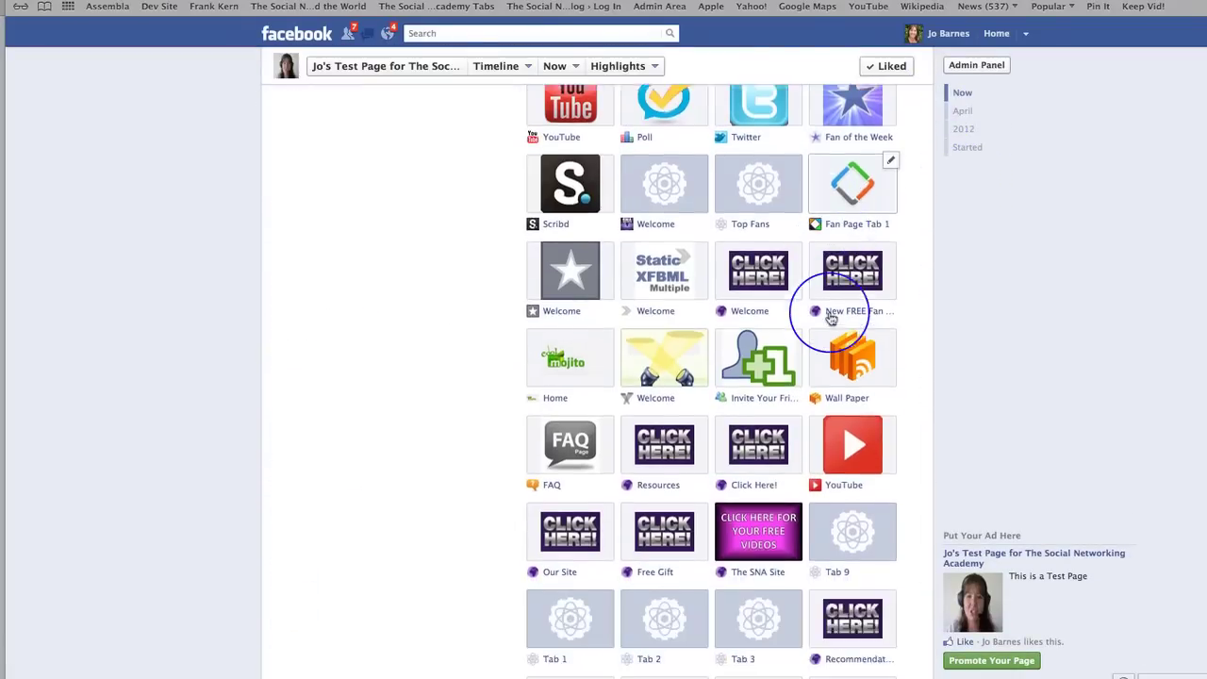
pyautogui.scroll(-5, 830, 318)
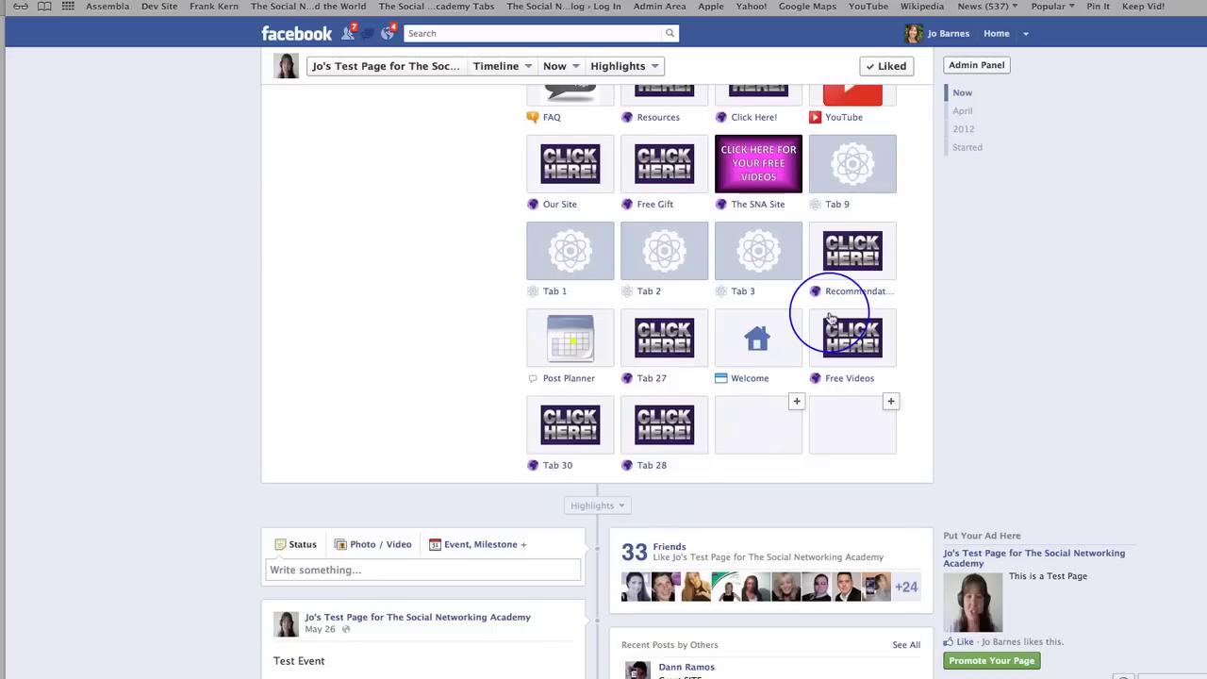
pyautogui.click(663, 443)
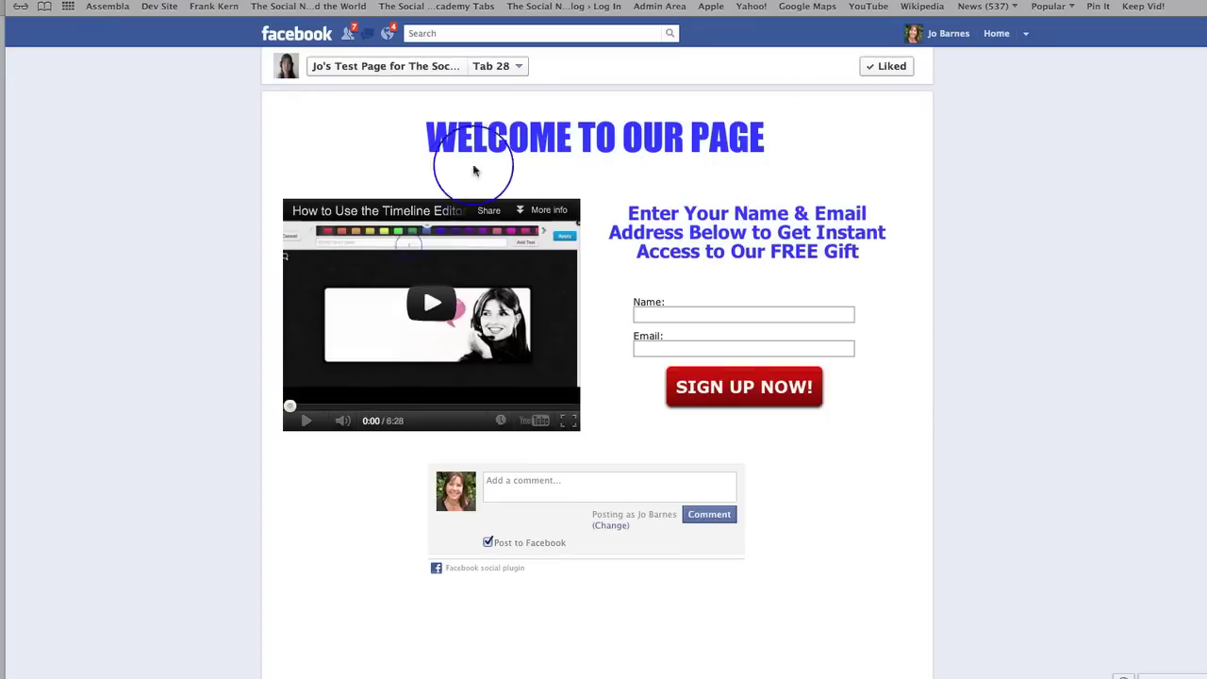
pyautogui.scroll(-1, 806, 460)
pyautogui.scroll(-5, 806, 460)
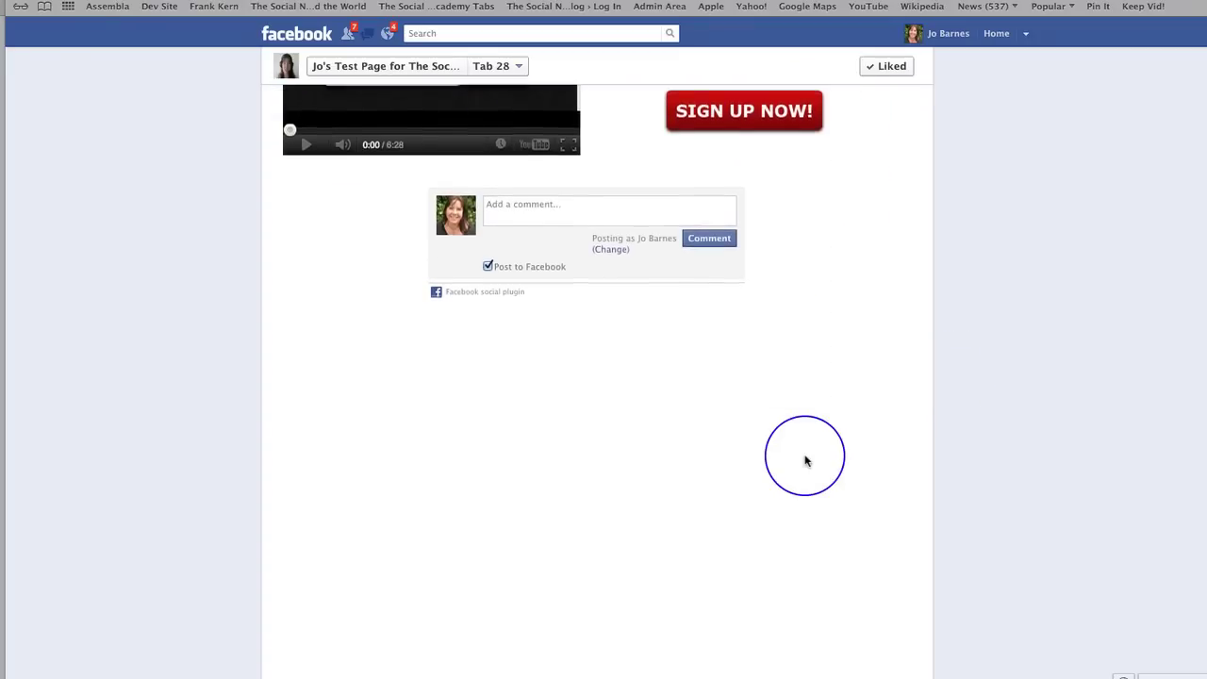
pyautogui.scroll(5, 803, 458)
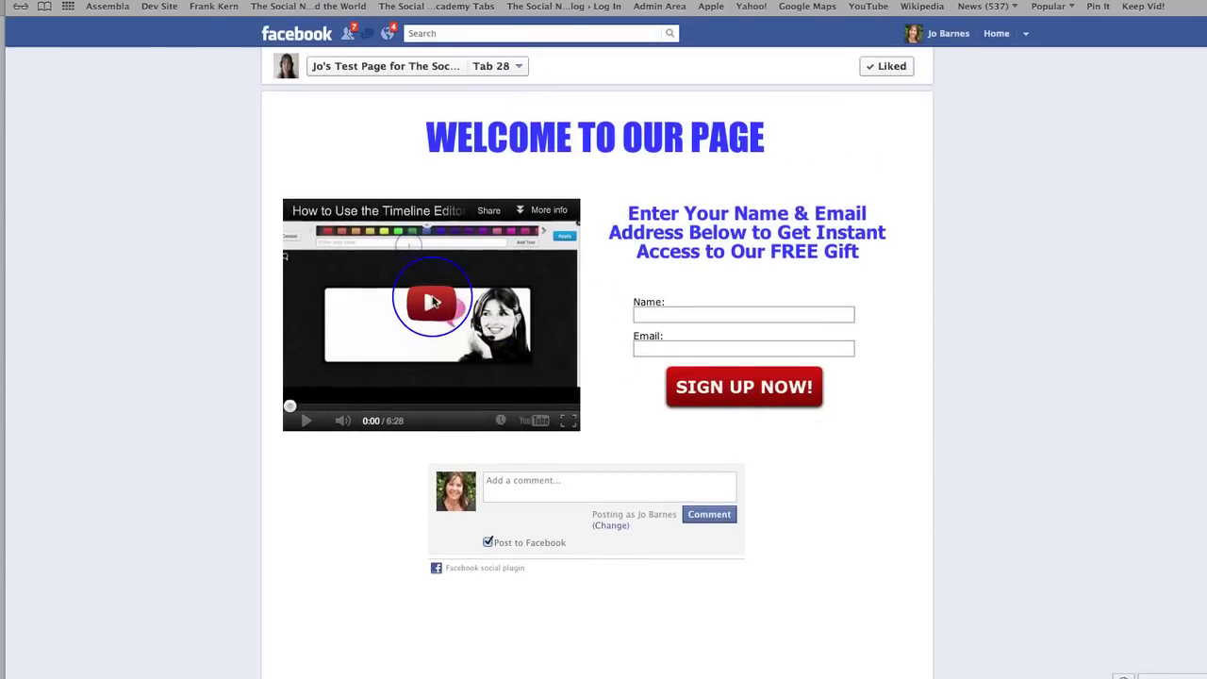
# Try out the published tab by playing and pausing the video and entering its Name, Email and comment fields.
pyautogui.click(432, 302)
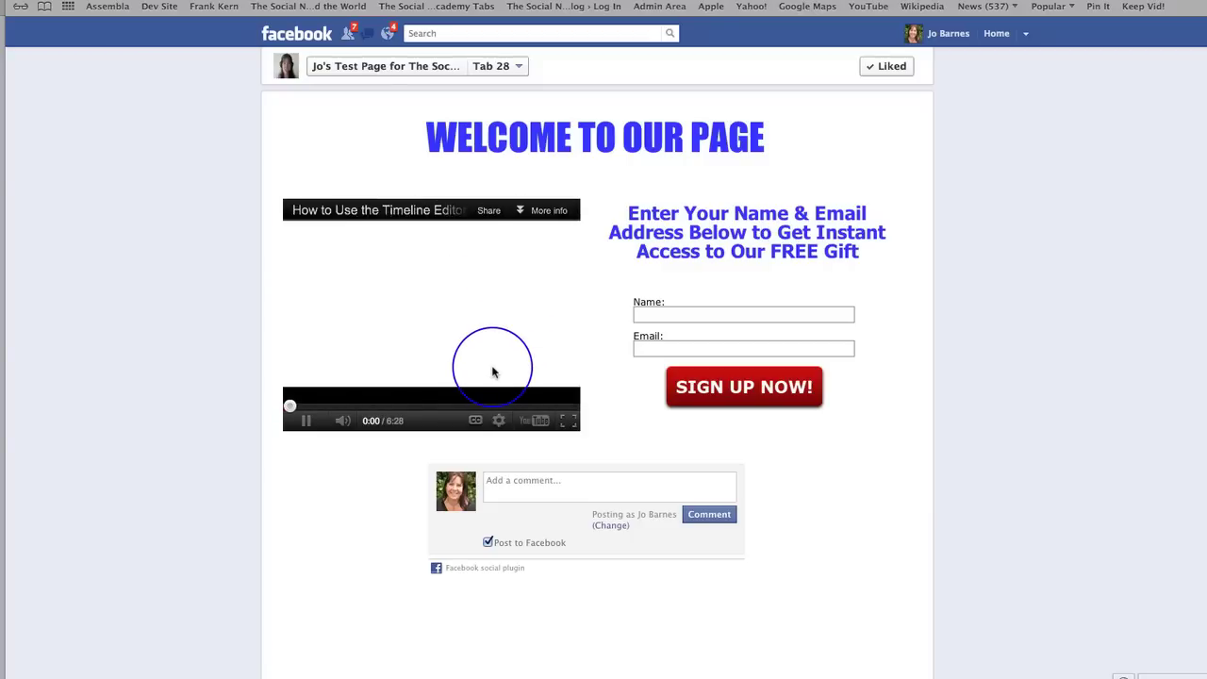
pyautogui.click(659, 315)
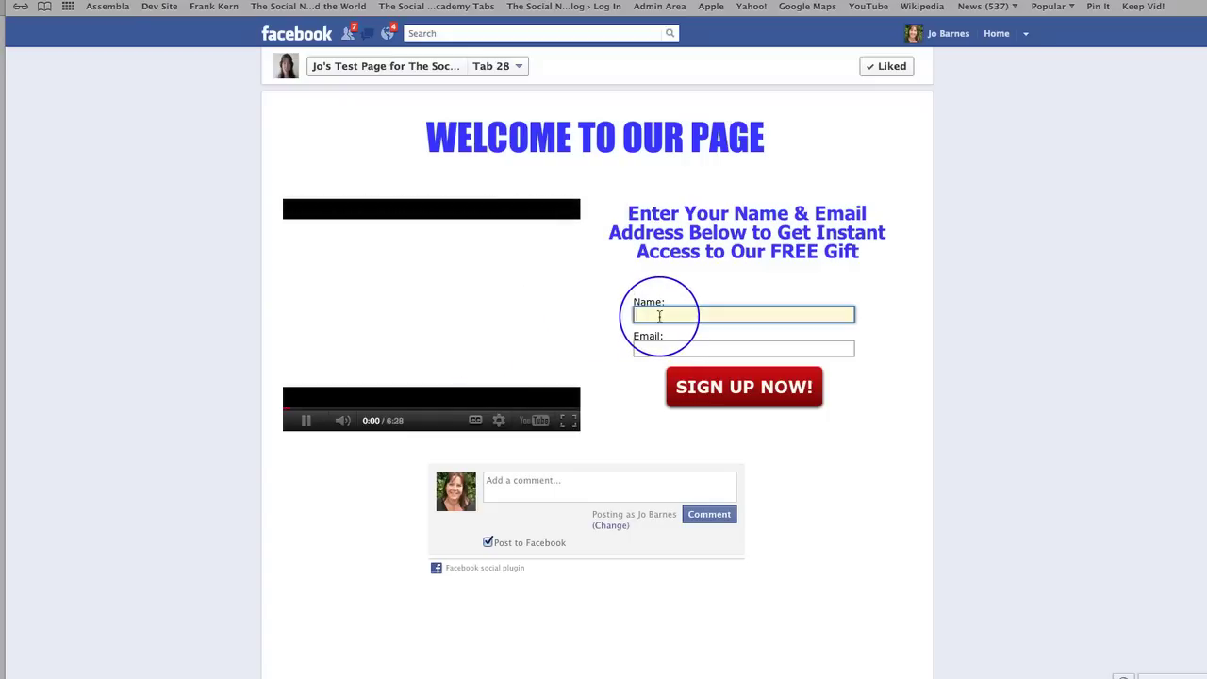
pyautogui.click(650, 348)
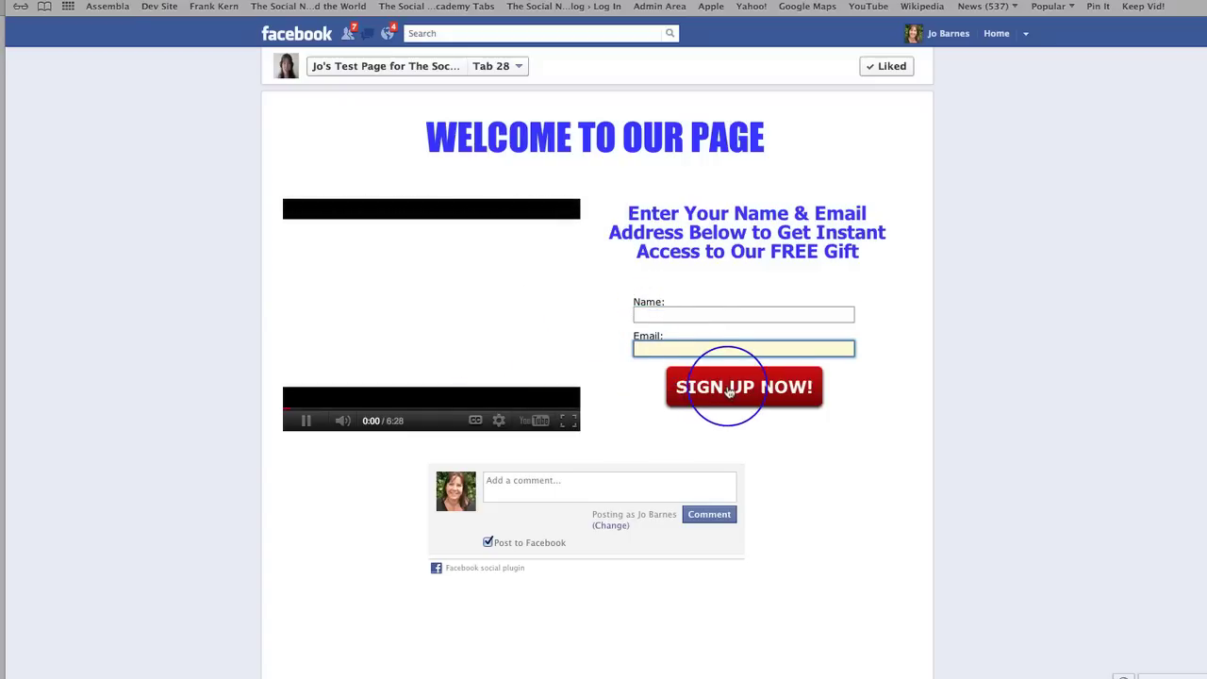
pyautogui.click(541, 484)
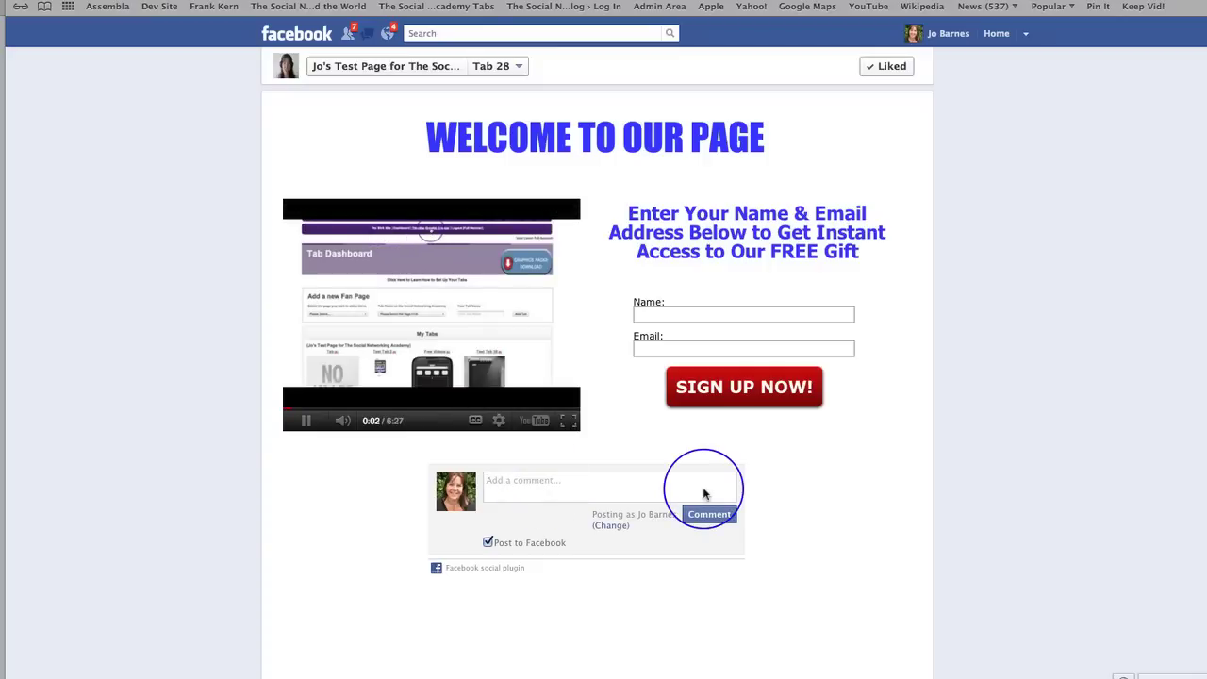
pyautogui.moveTo(532, 397)
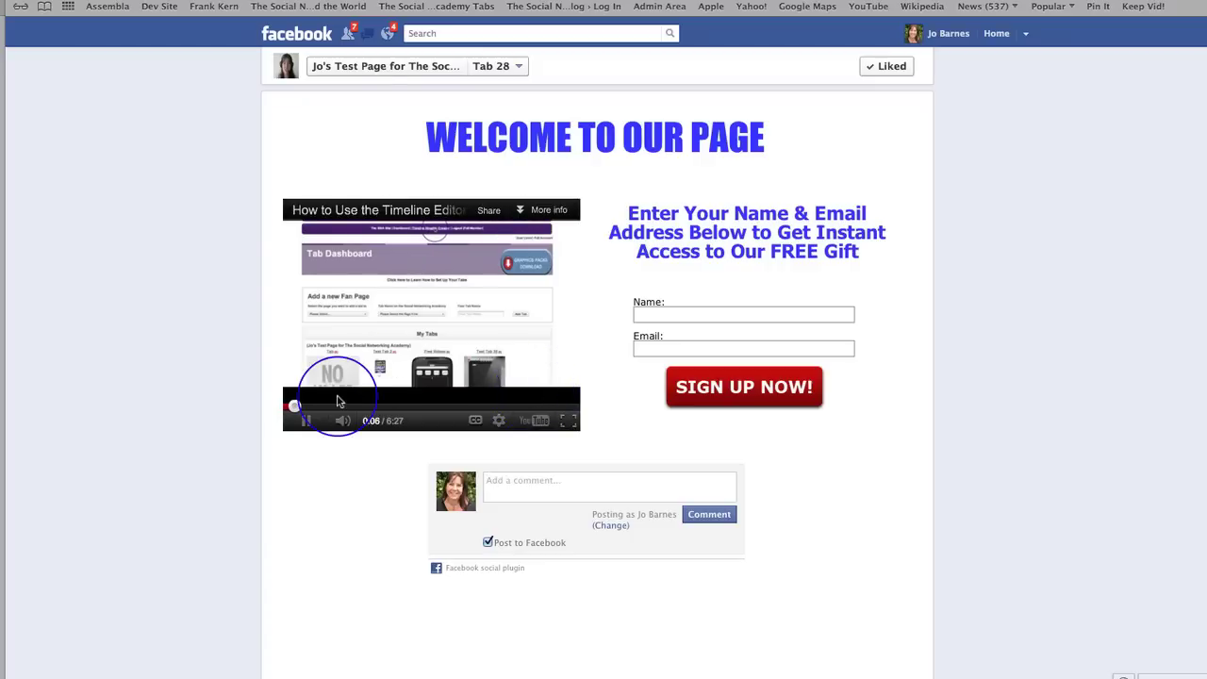
pyautogui.click(305, 420)
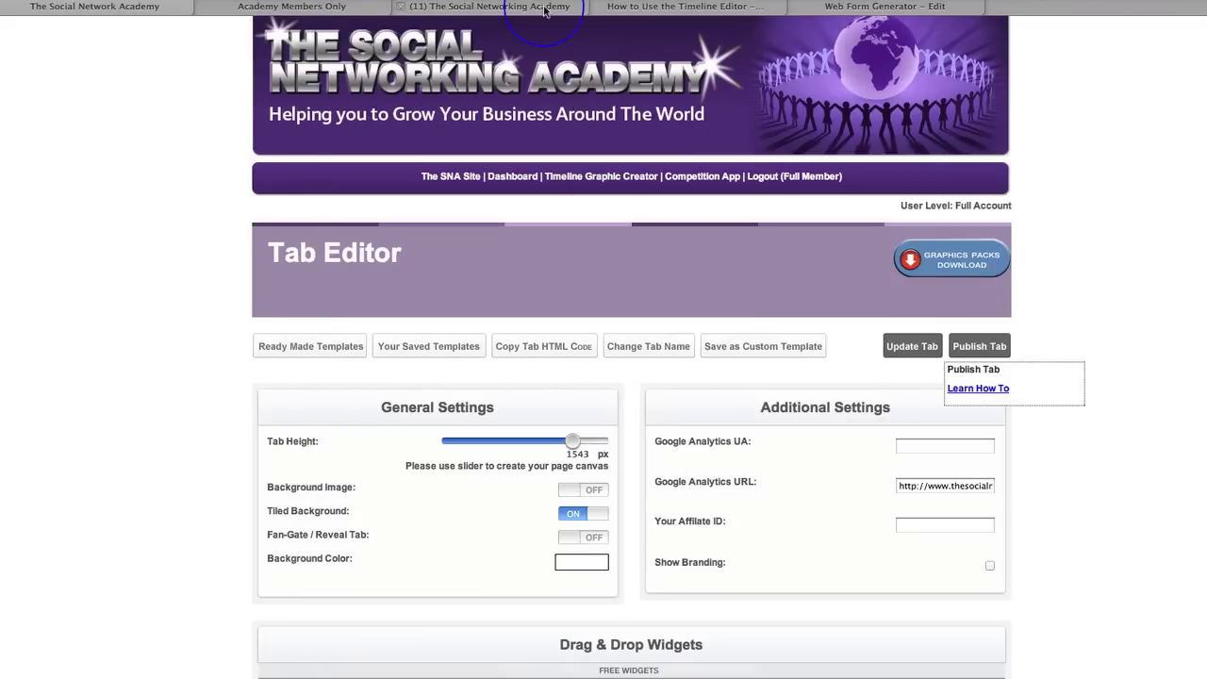
# Return to the Tab Editor and change the tab's name to Free Gift.
pyautogui.scroll(-3, 744, 330)
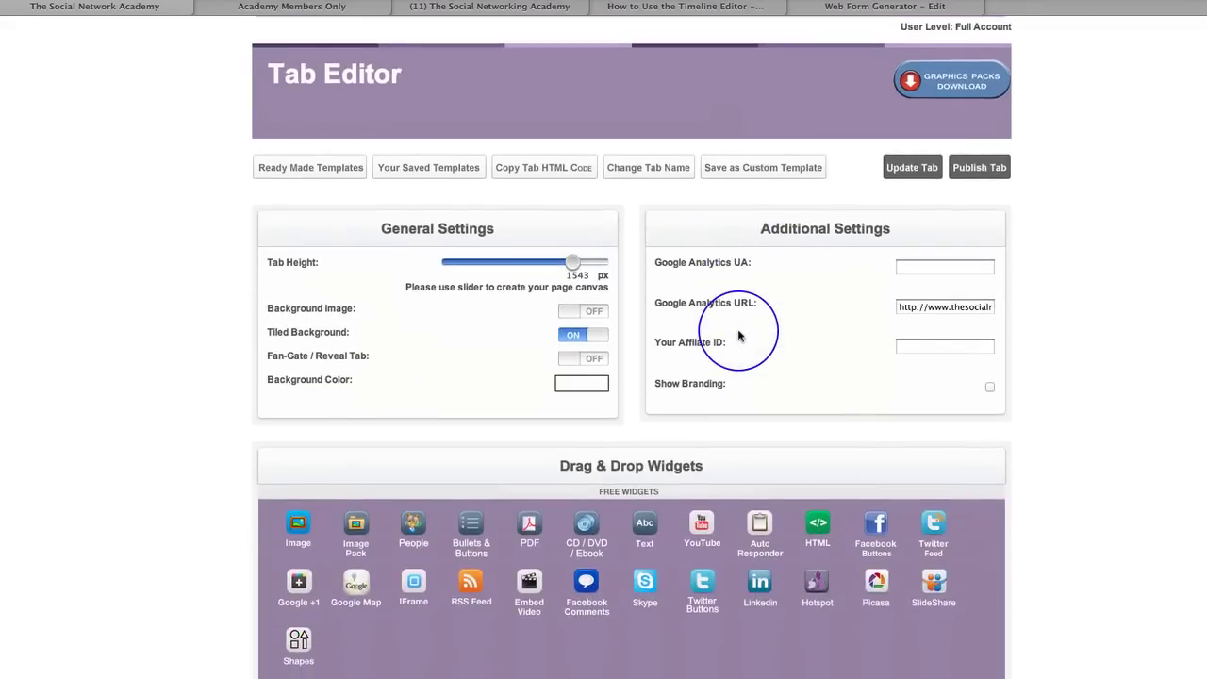
pyautogui.scroll(-1, 738, 335)
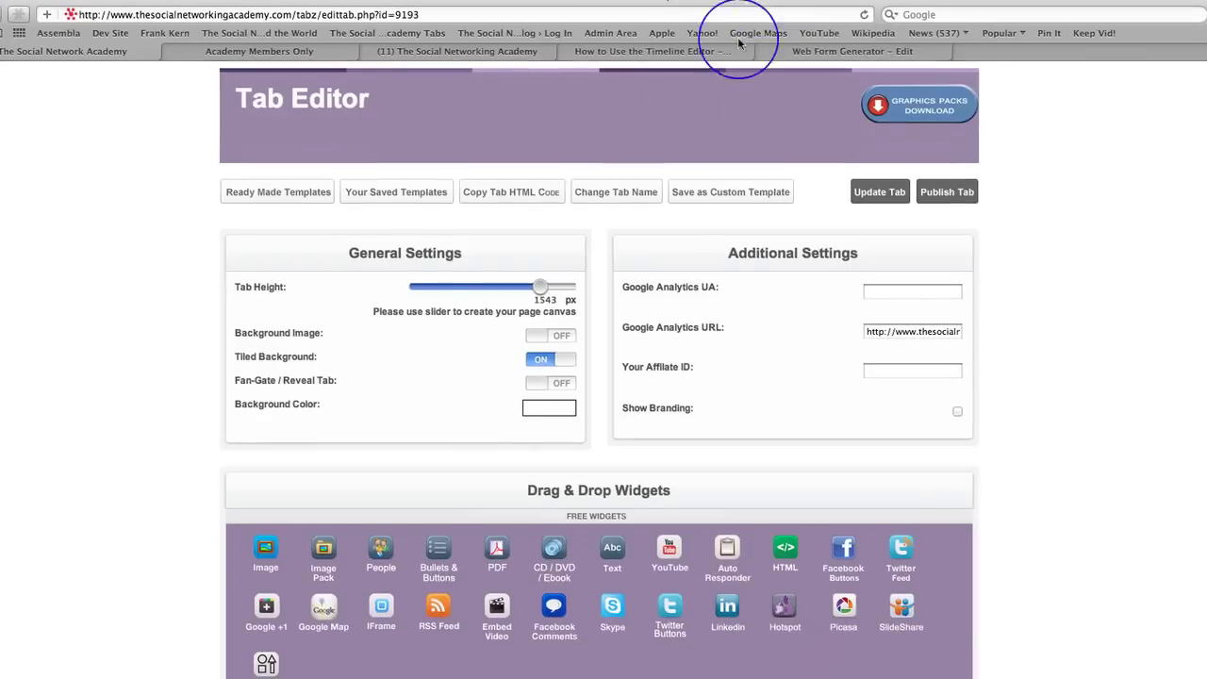
pyautogui.moveTo(663, 151)
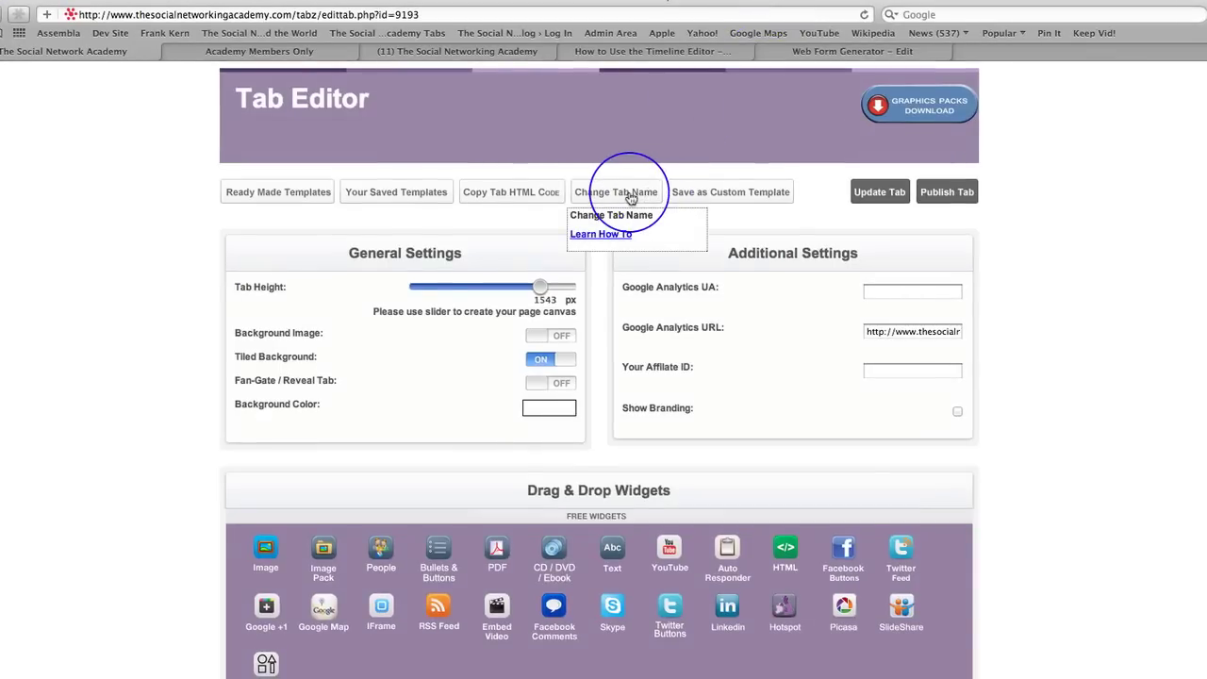
pyautogui.click(630, 194)
pyautogui.write('Test Tab 28')
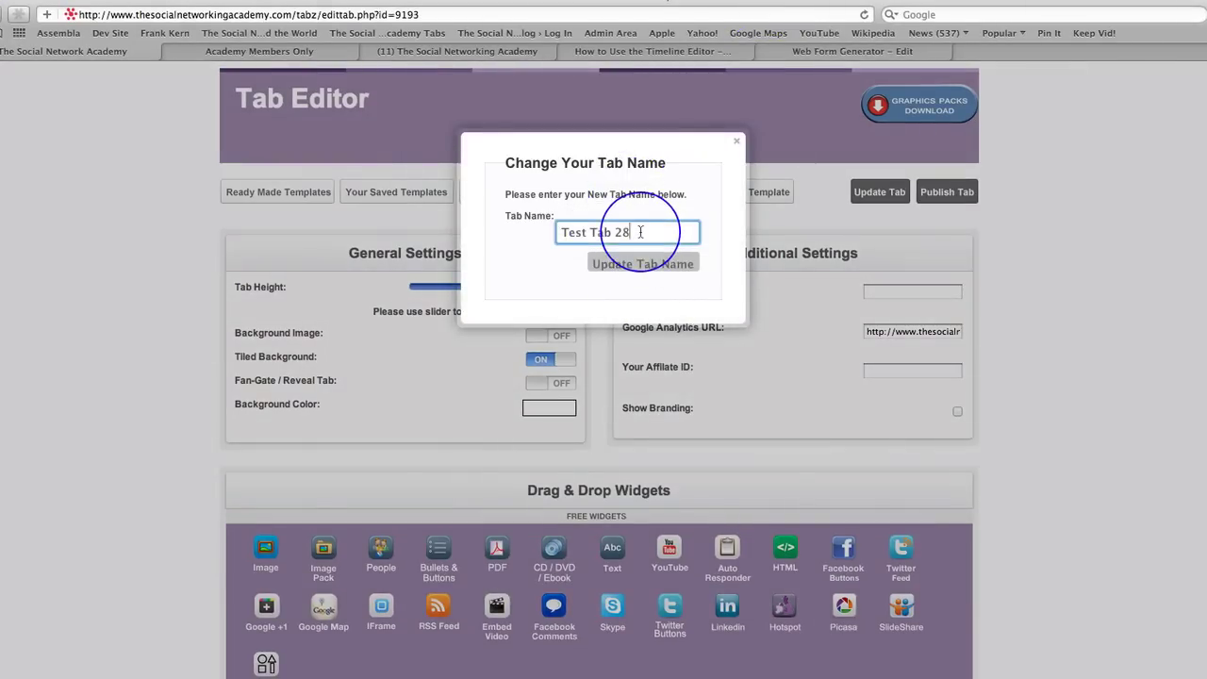
pyautogui.moveTo(640, 232); pyautogui.dragTo(536, 229)
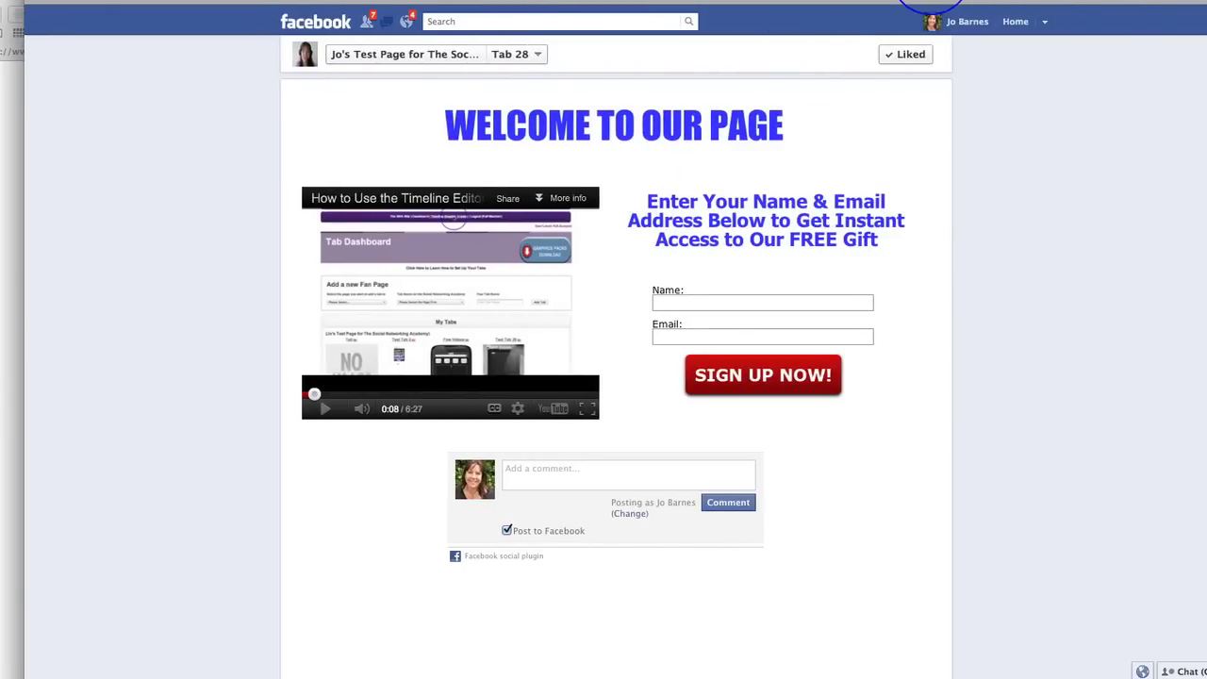
# Reload the published tab on Facebook, then find and open Free Gift from the test page's expanded app list.
pyautogui.press('super+r')
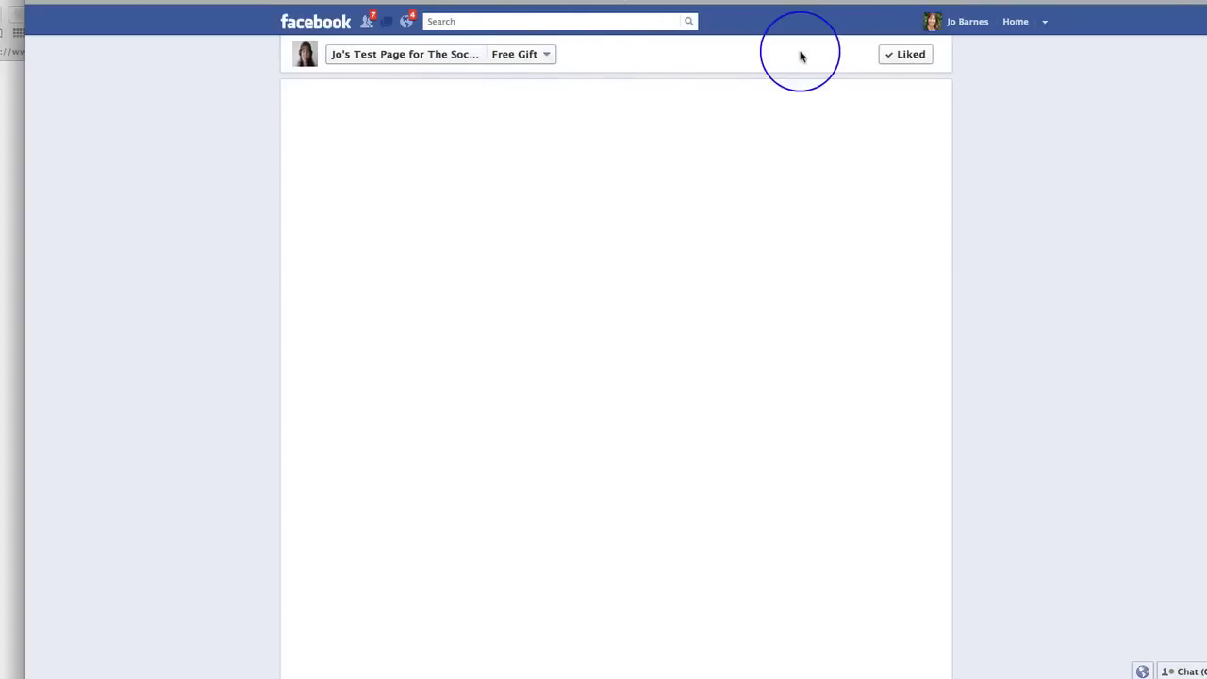
pyautogui.click(434, 59)
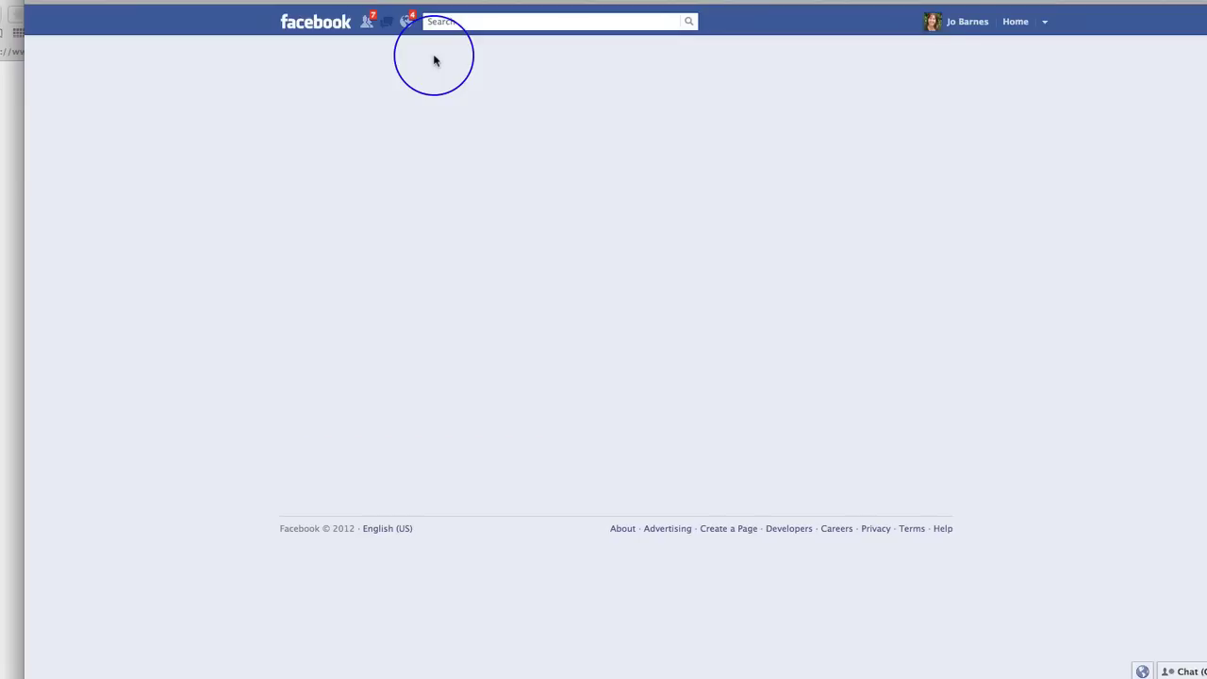
pyautogui.scroll(-1, 916, 431)
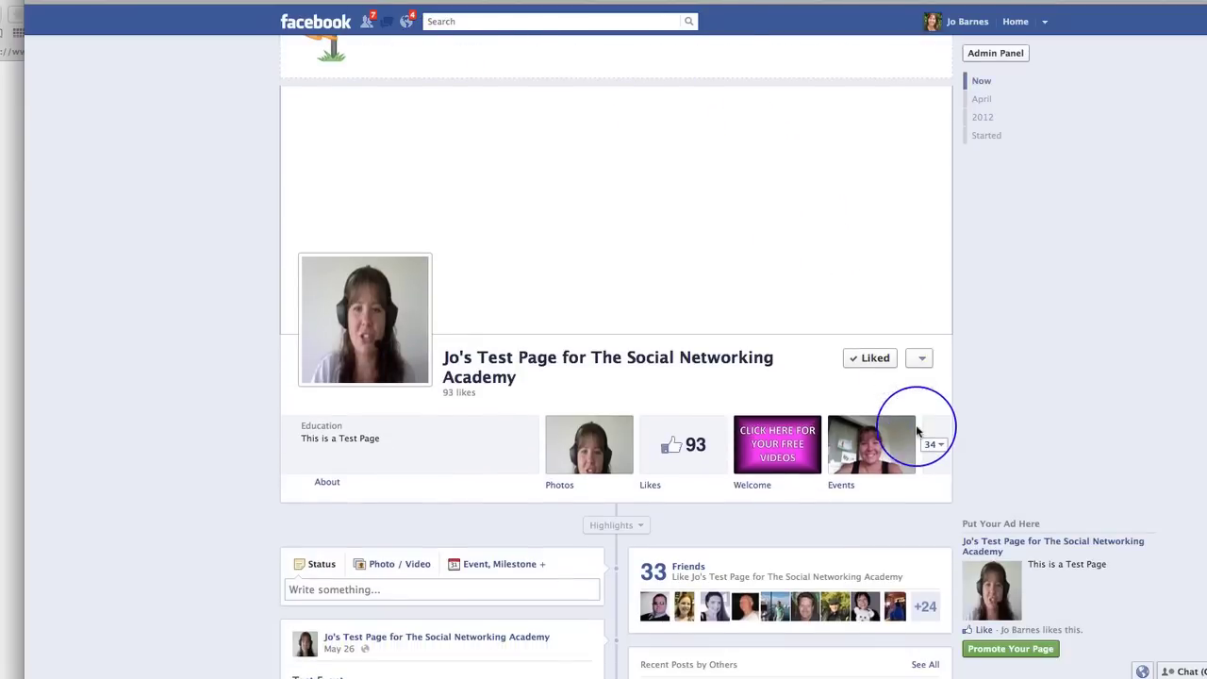
pyautogui.click(937, 445)
pyautogui.scroll(-10, 897, 508)
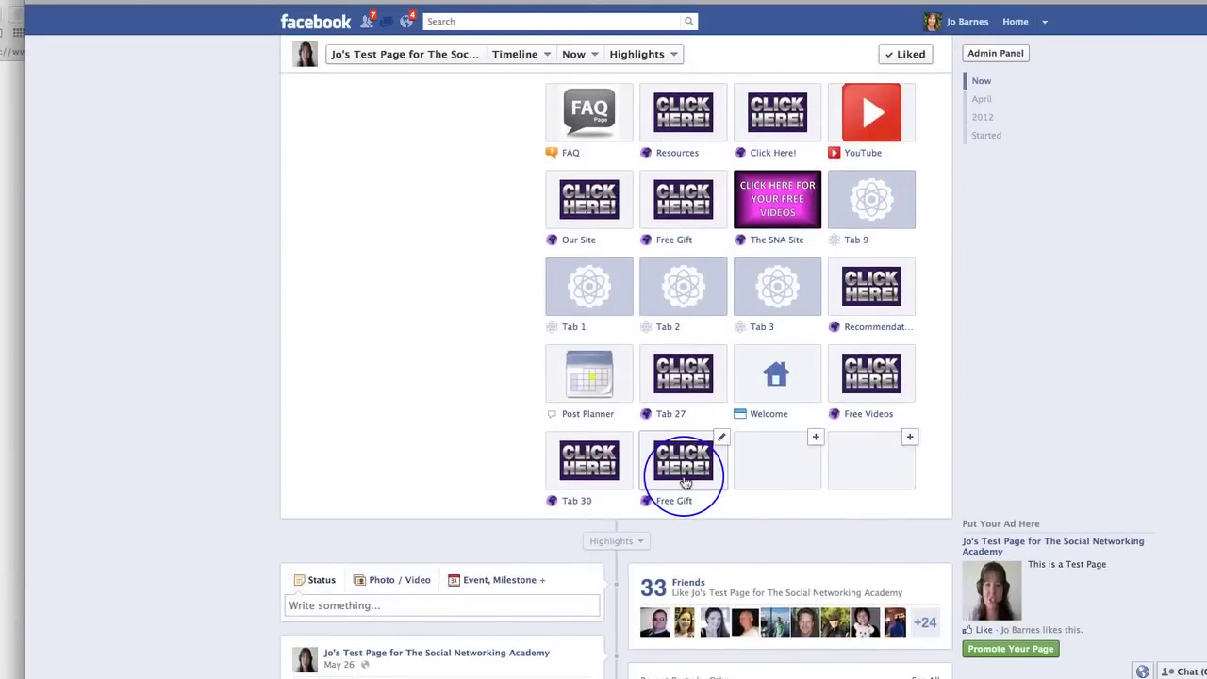
pyautogui.click(684, 481)
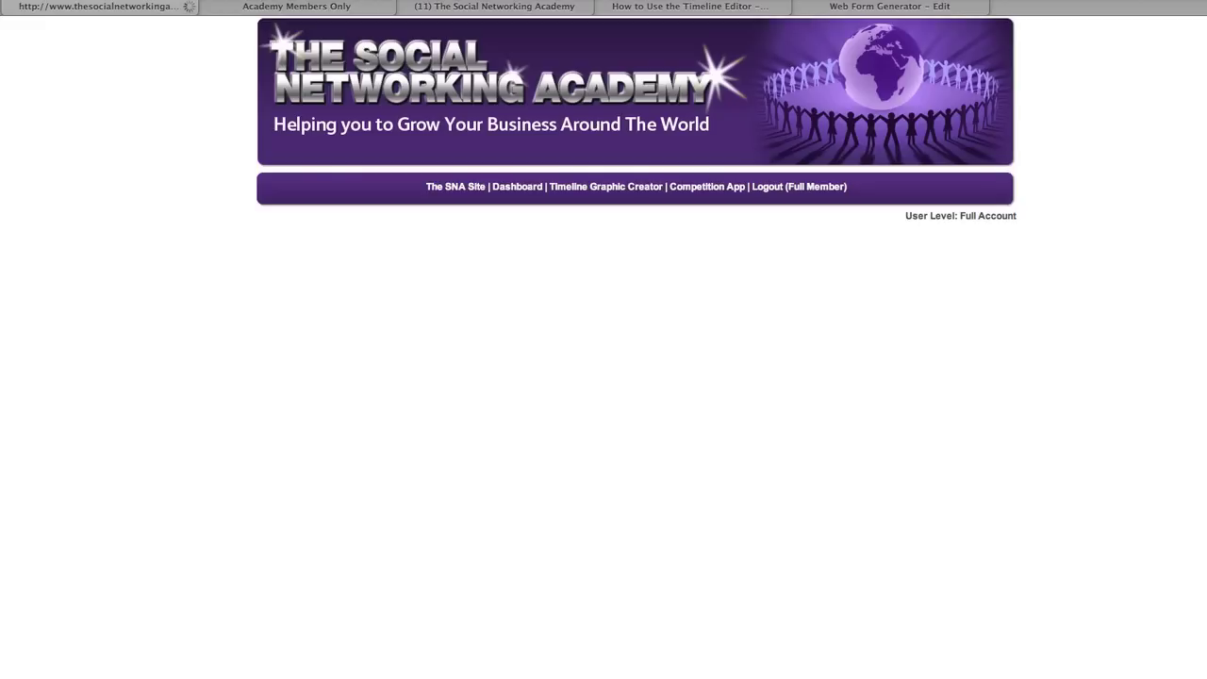
# Load The Designer Collection ready-made template into the Tab Editor in place of the current layout.
pyautogui.scroll(-10, 1078, 436)
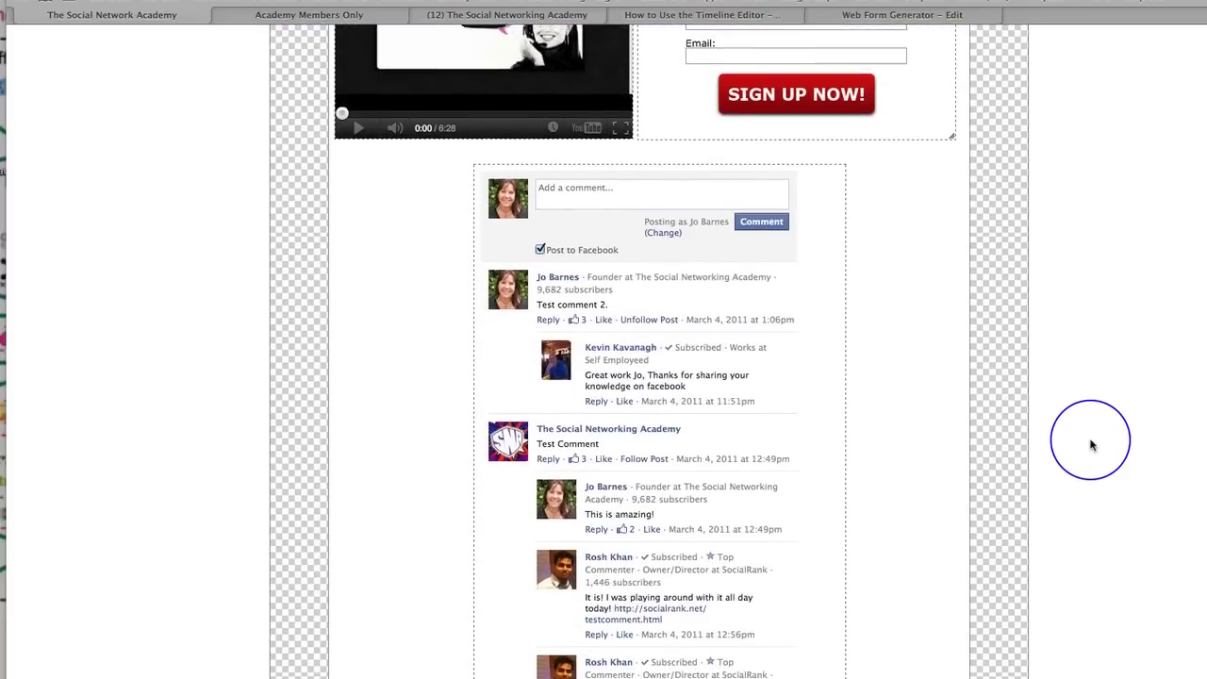
pyautogui.scroll(5, 1090, 445)
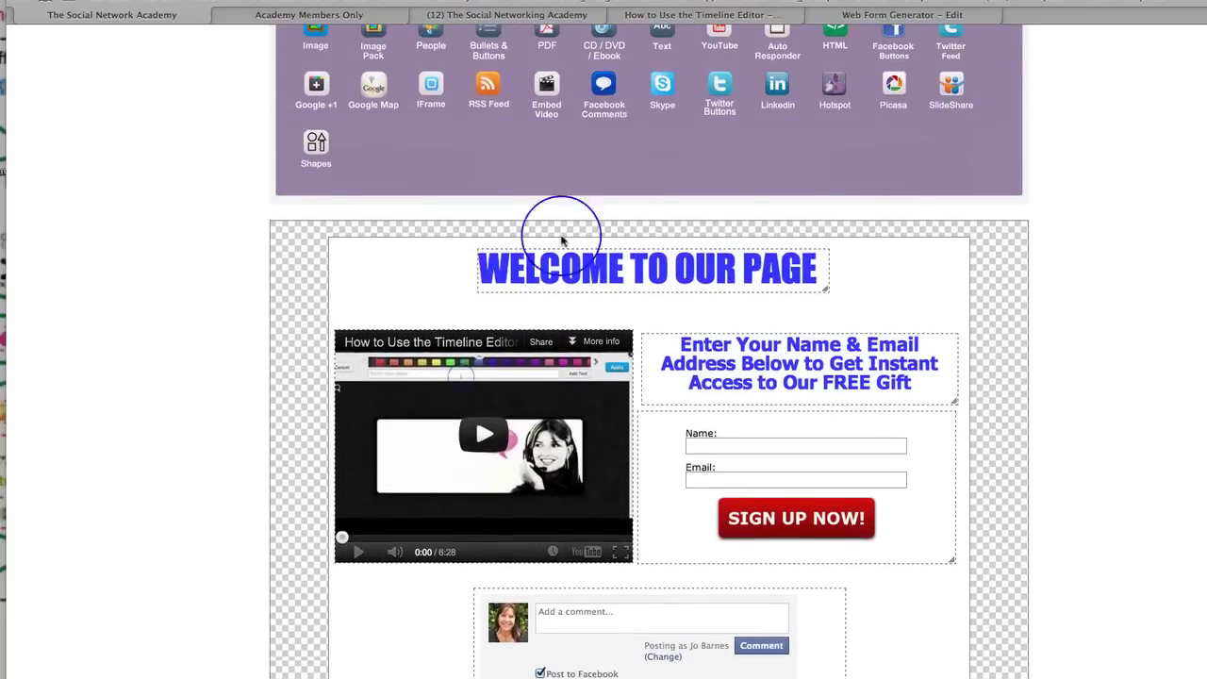
pyautogui.moveTo(803, 538)
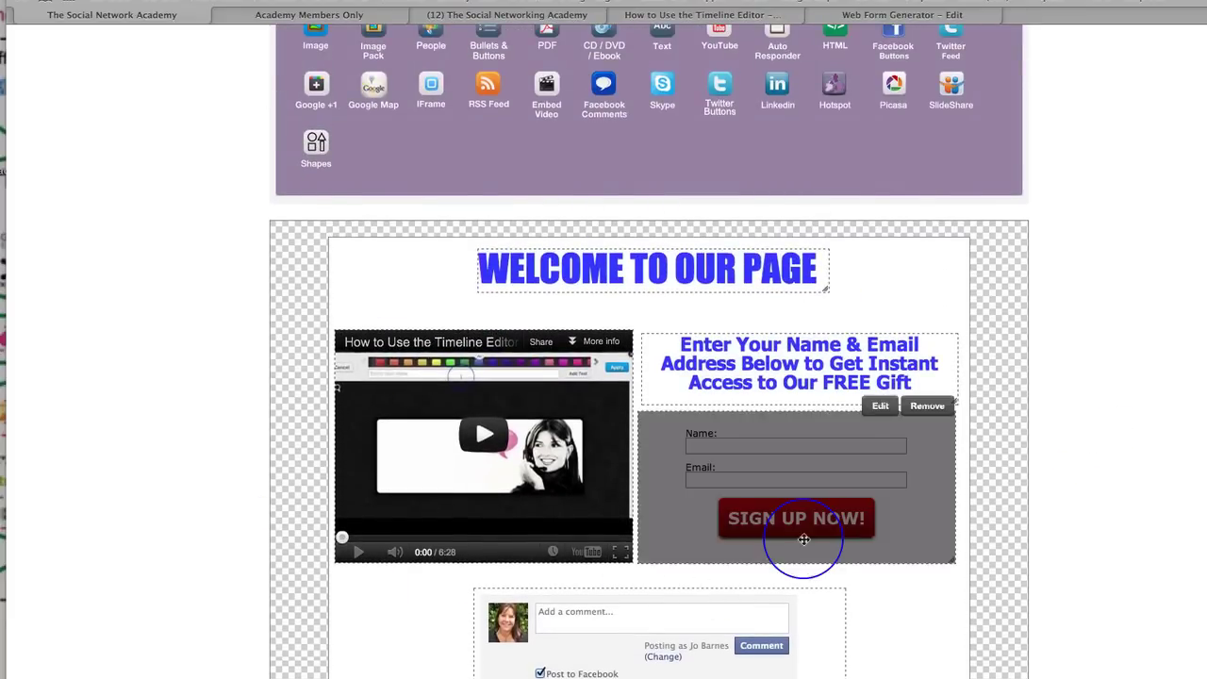
pyautogui.scroll(5, 1047, 478)
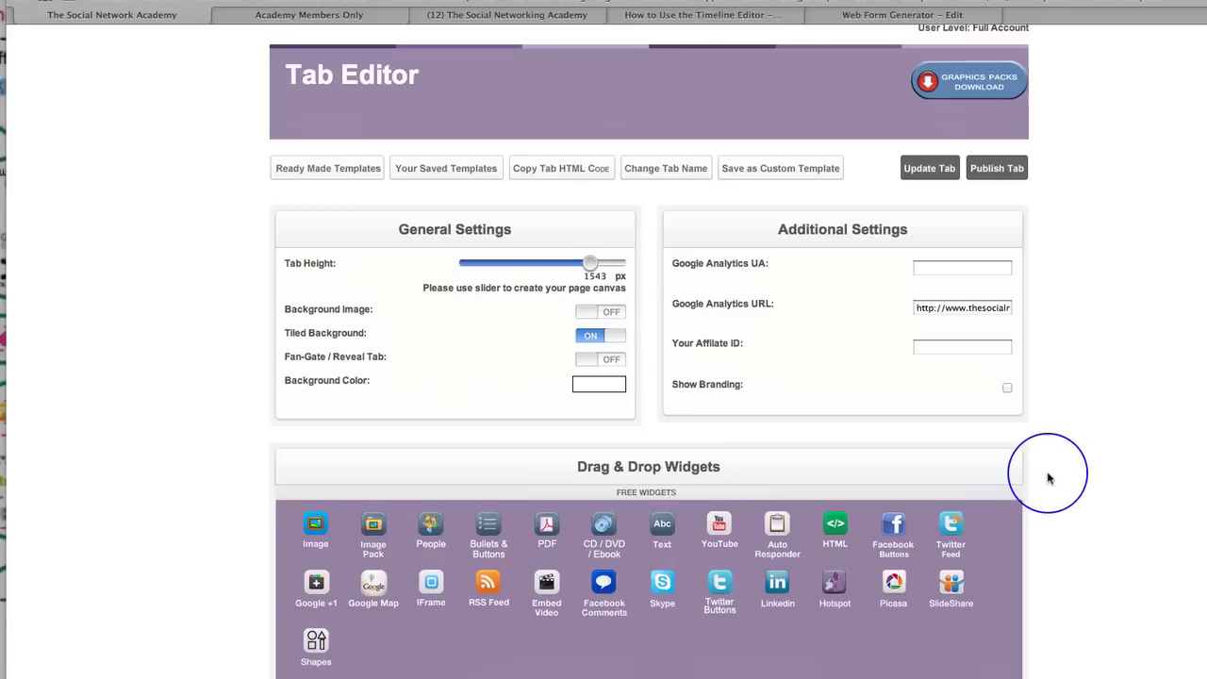
pyautogui.click(327, 170)
pyautogui.scroll(-8, 974, 411)
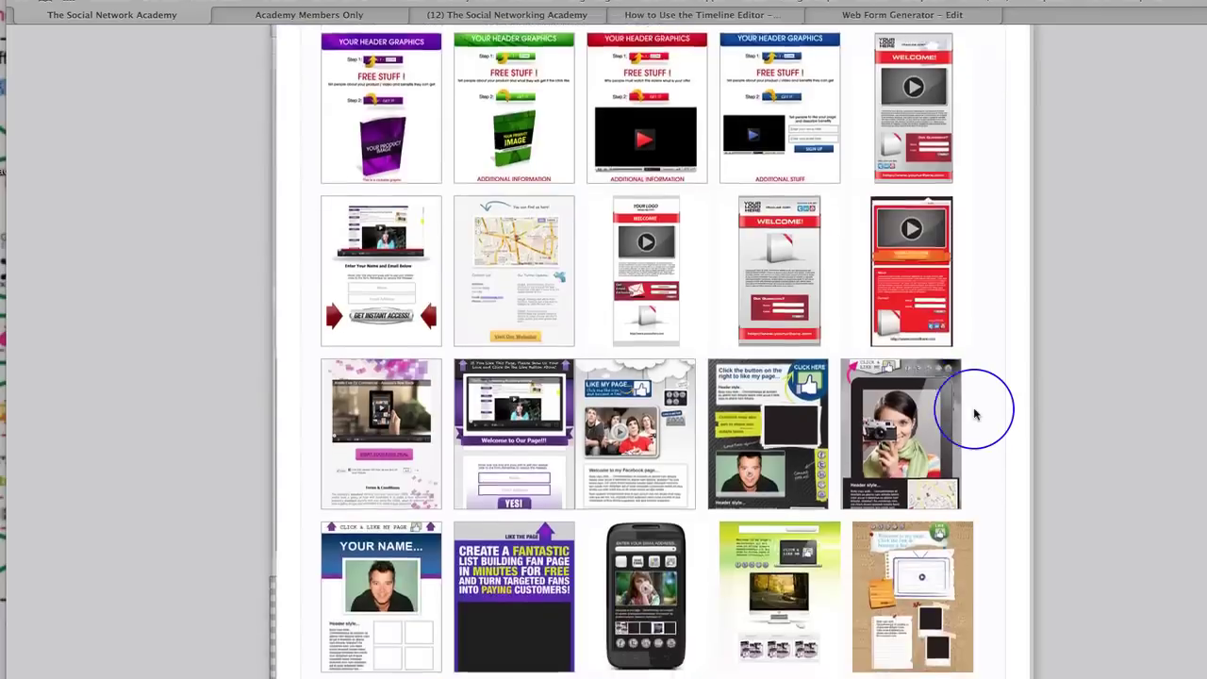
pyautogui.scroll(-1, 975, 413)
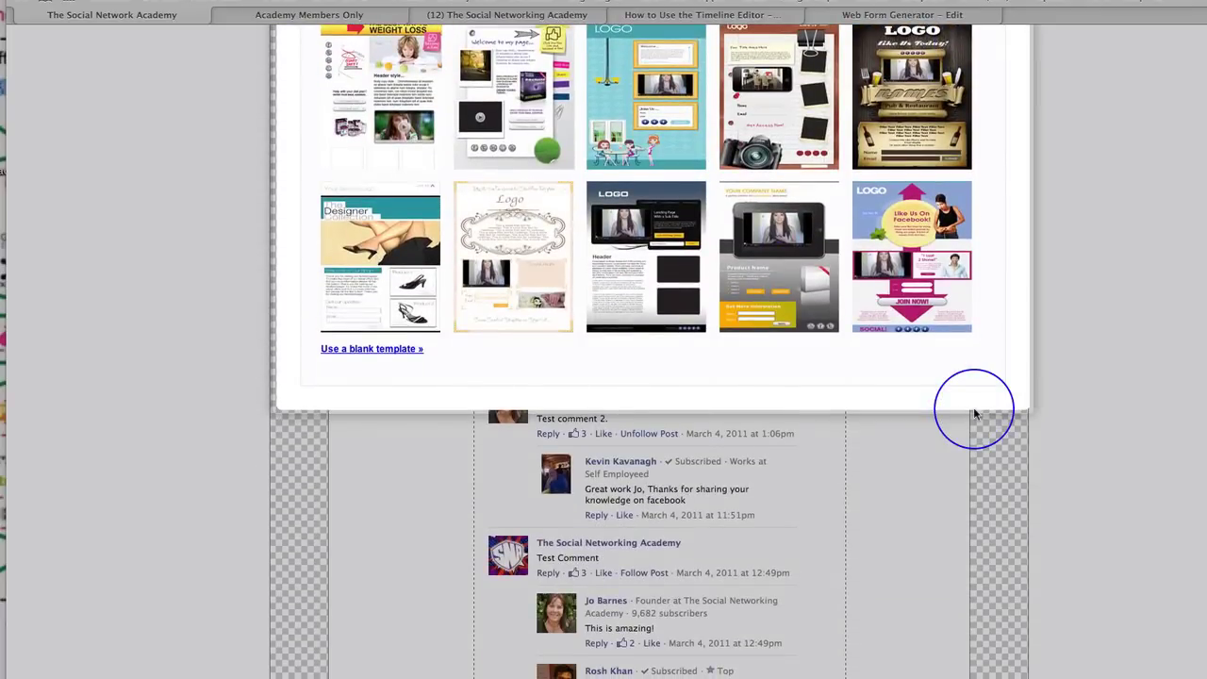
pyautogui.scroll(3, 975, 413)
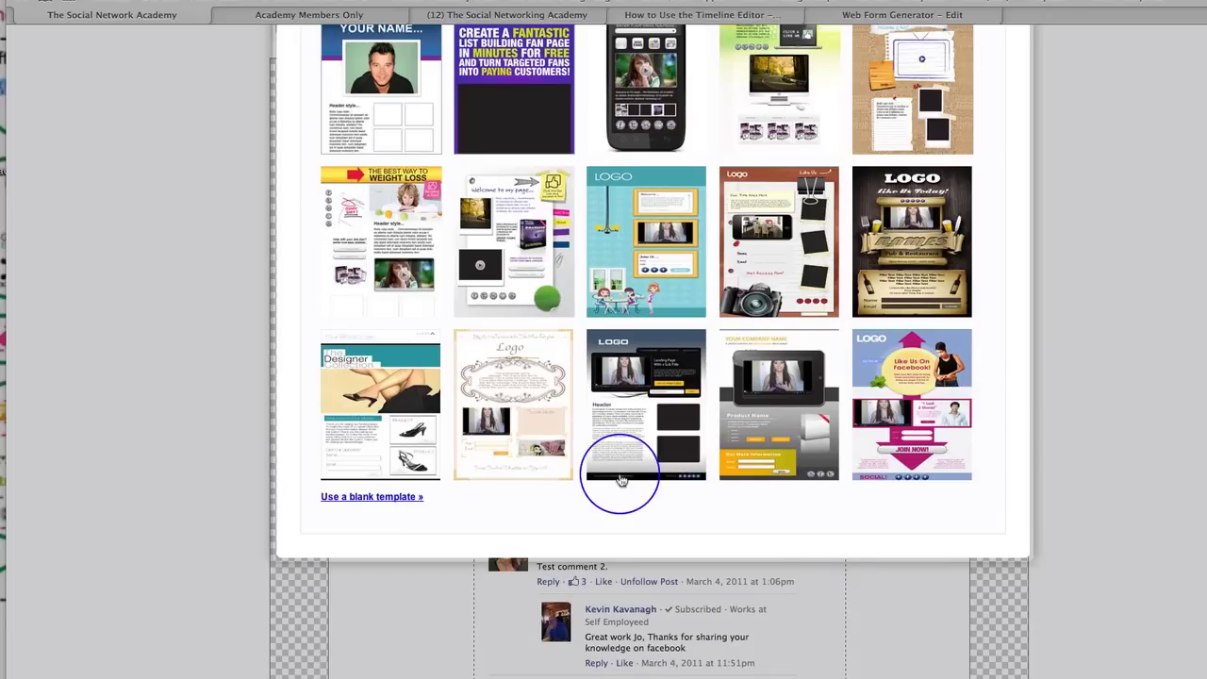
pyautogui.click(381, 422)
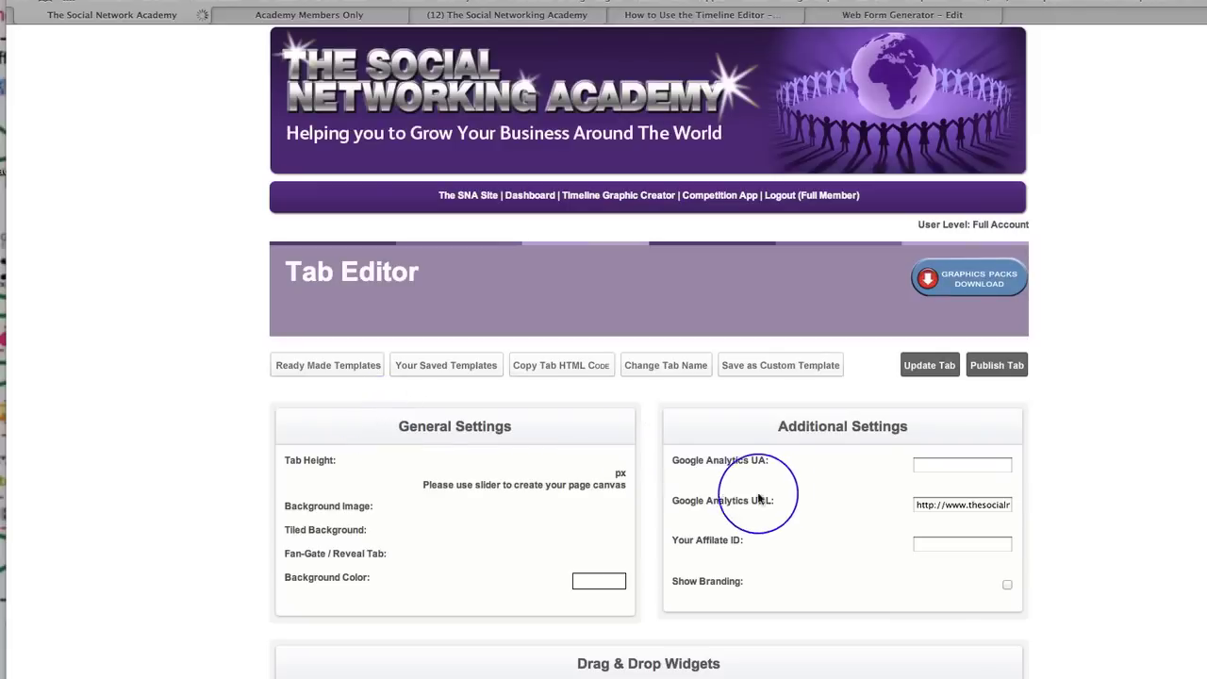
# Examine the loaded template from the brand logo and header image down to the product boxes and sign-up form.
pyautogui.scroll(-5, 1095, 514)
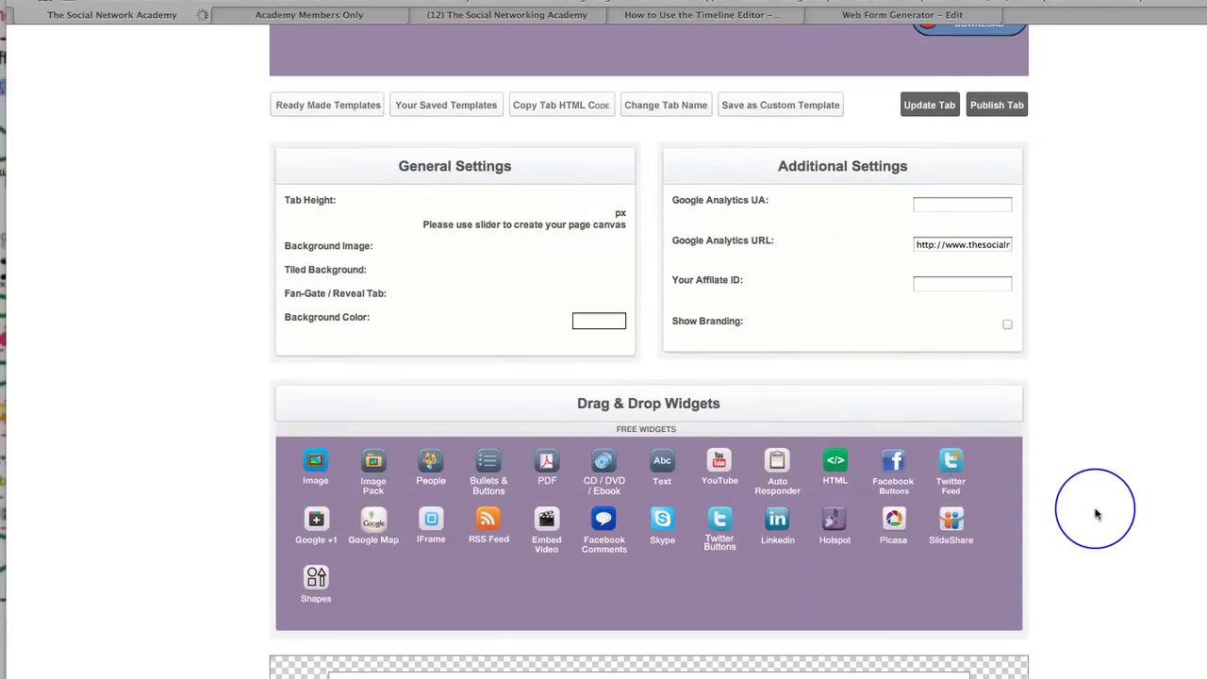
pyautogui.scroll(-2, 1096, 513)
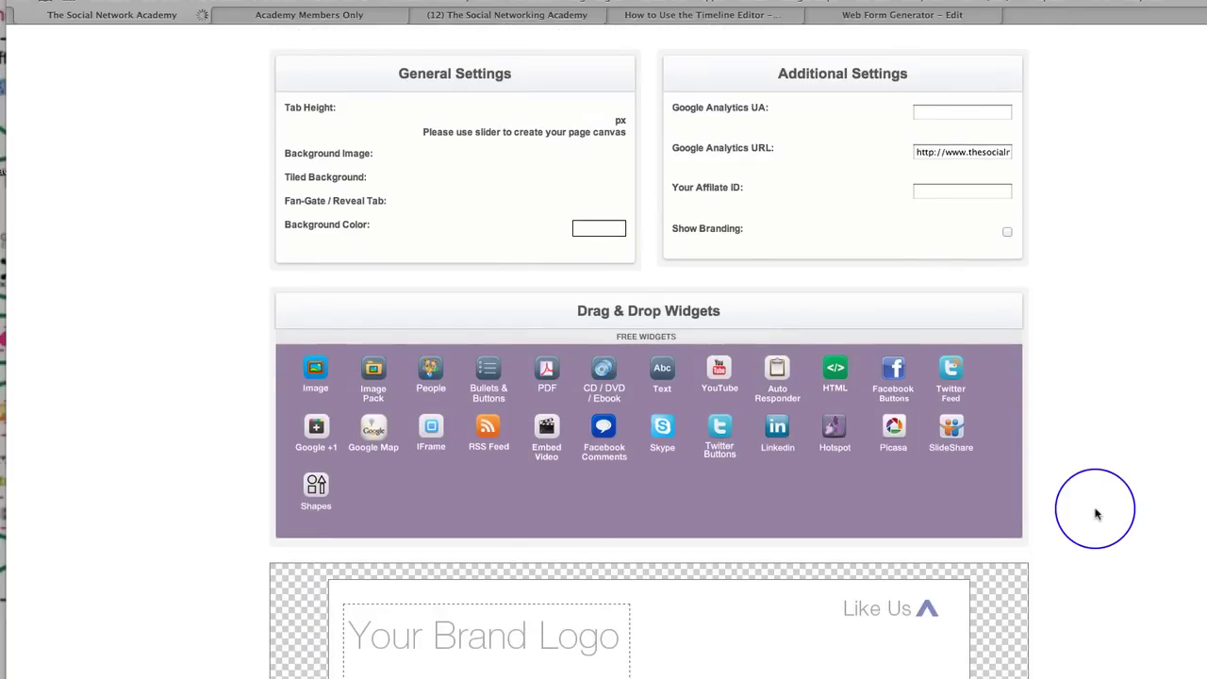
pyautogui.scroll(-20, 1096, 514)
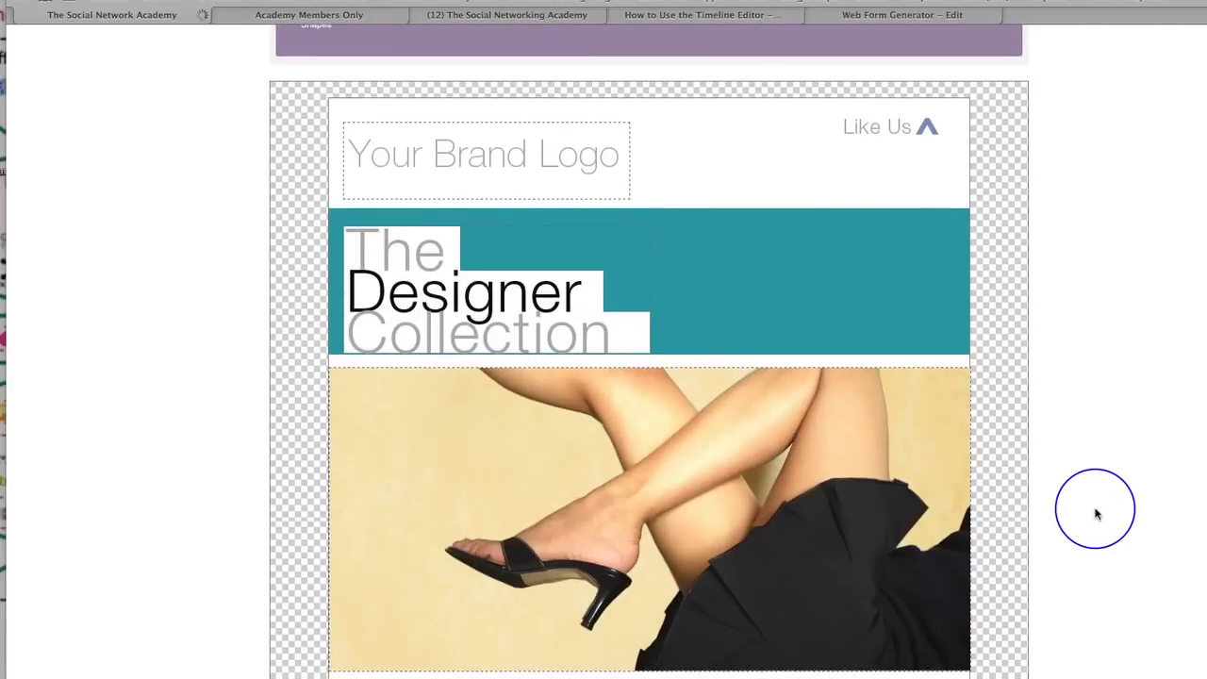
pyautogui.scroll(10, 1095, 514)
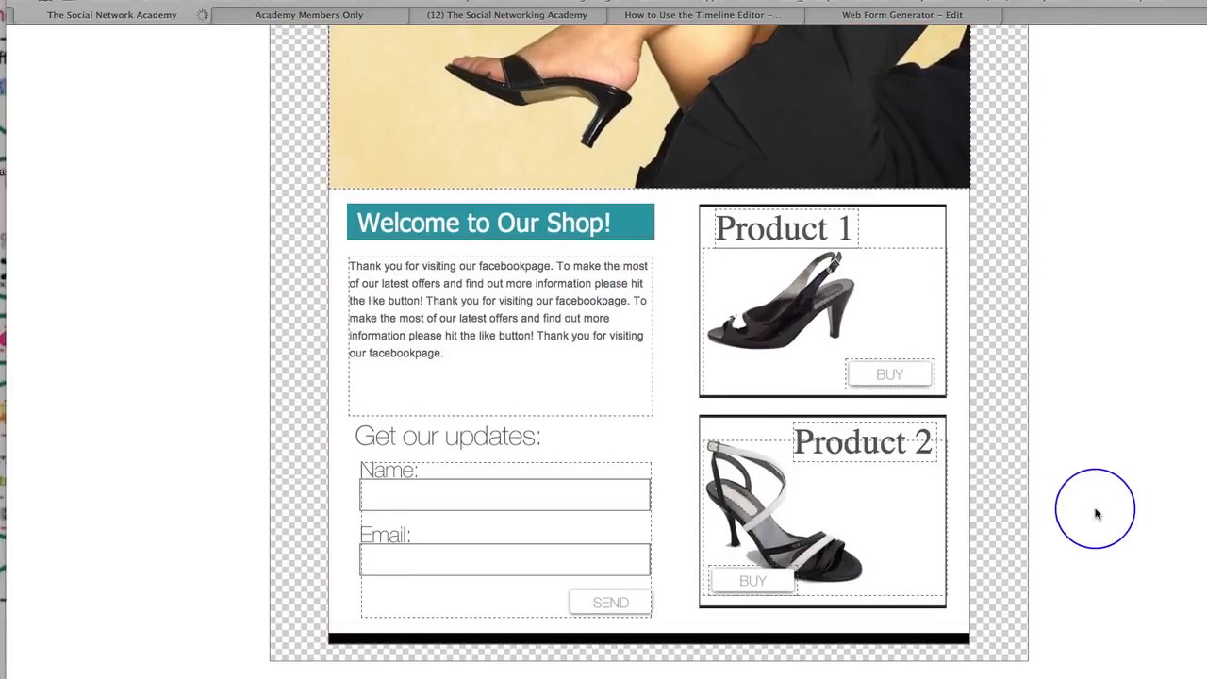
pyautogui.scroll(7, 1096, 514)
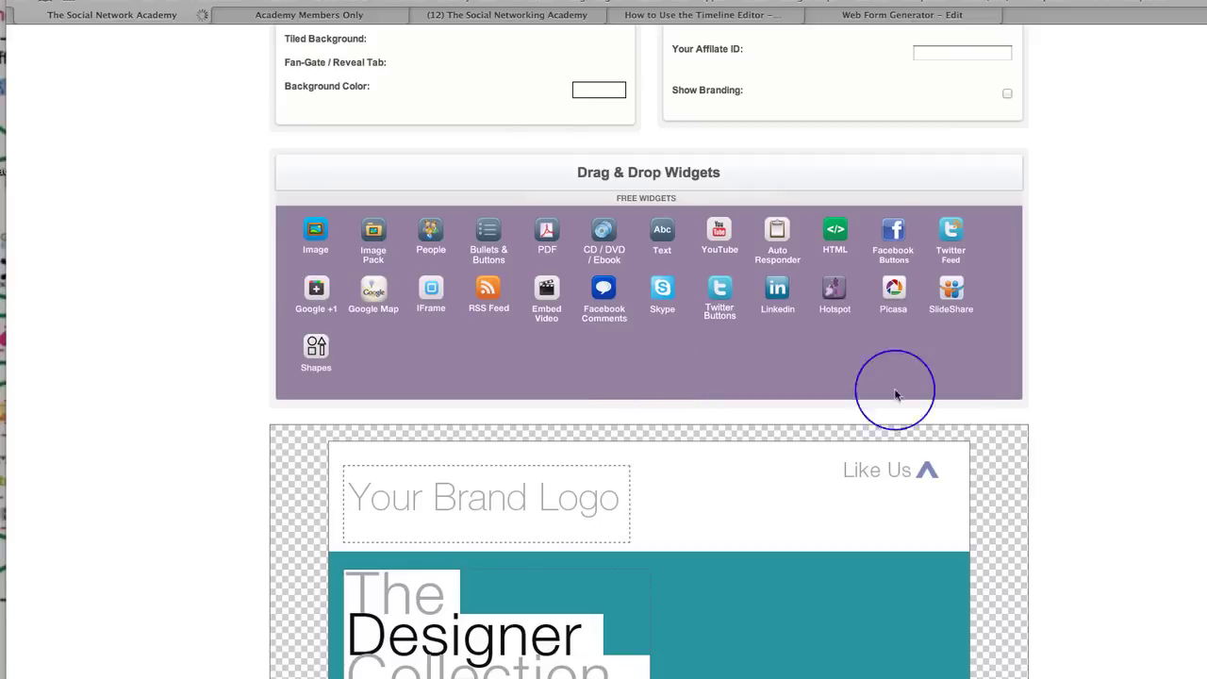
# Check the editable widgets in the template: brand logo, collection heading, header image, welcome text and product boxes.
pyautogui.scroll(-8, 1095, 458)
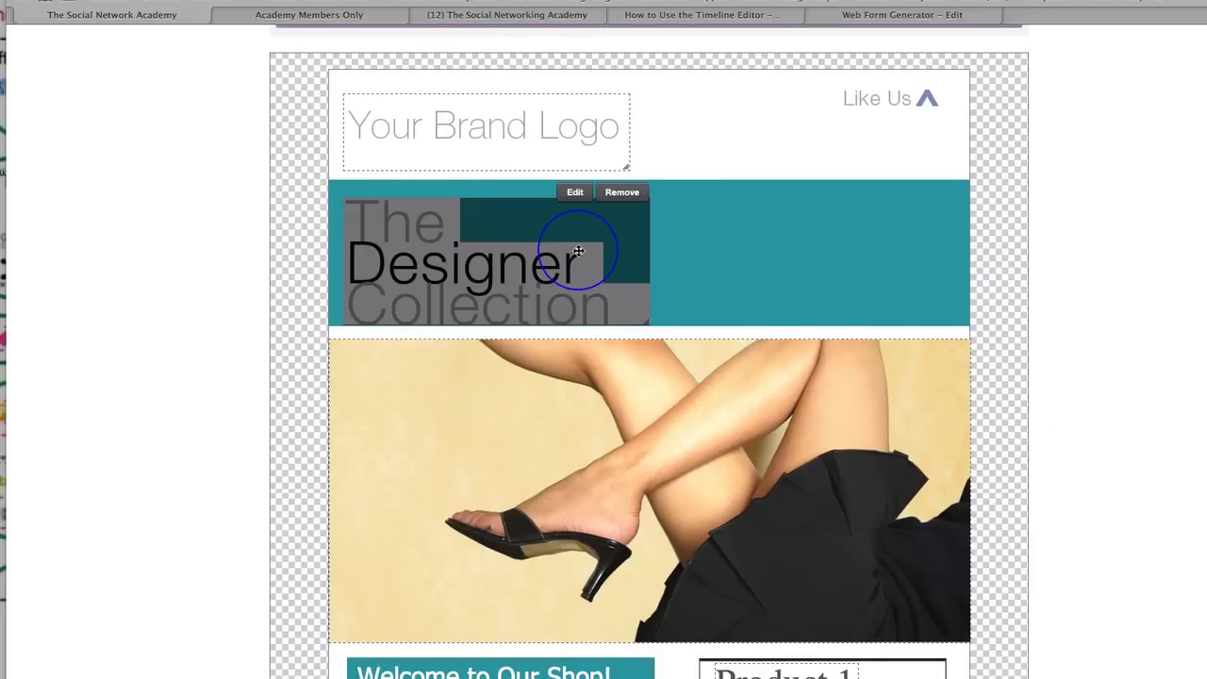
pyautogui.moveTo(561, 144)
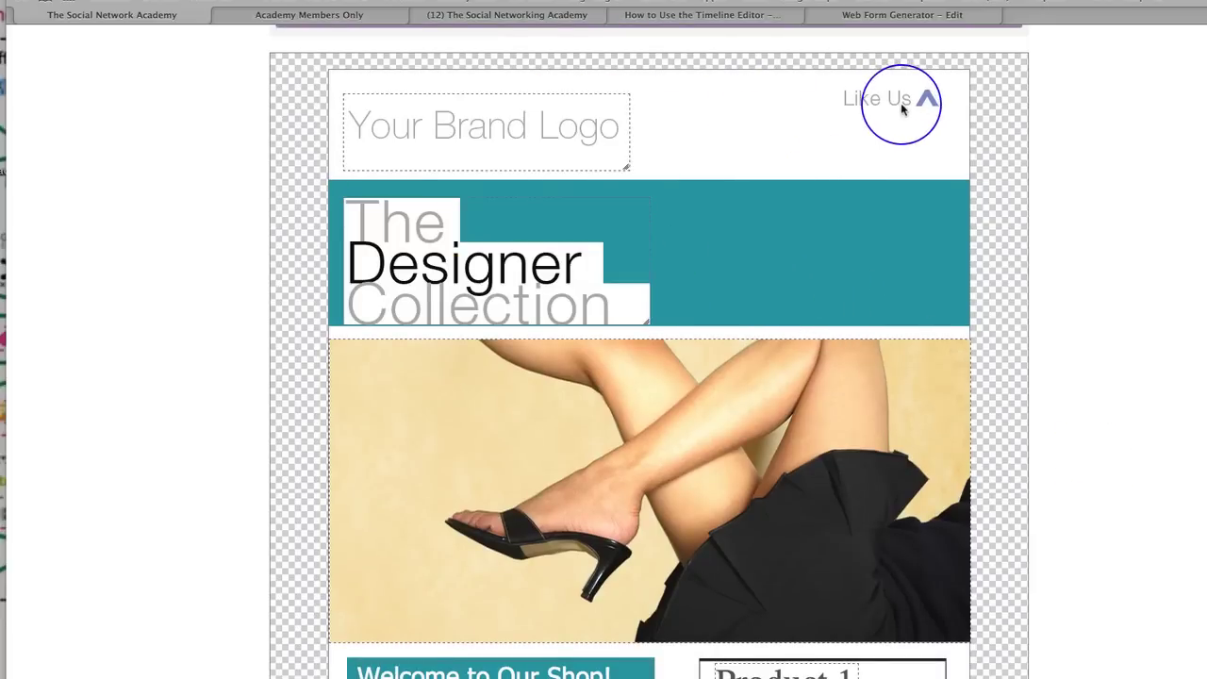
pyautogui.scroll(-9, 836, 310)
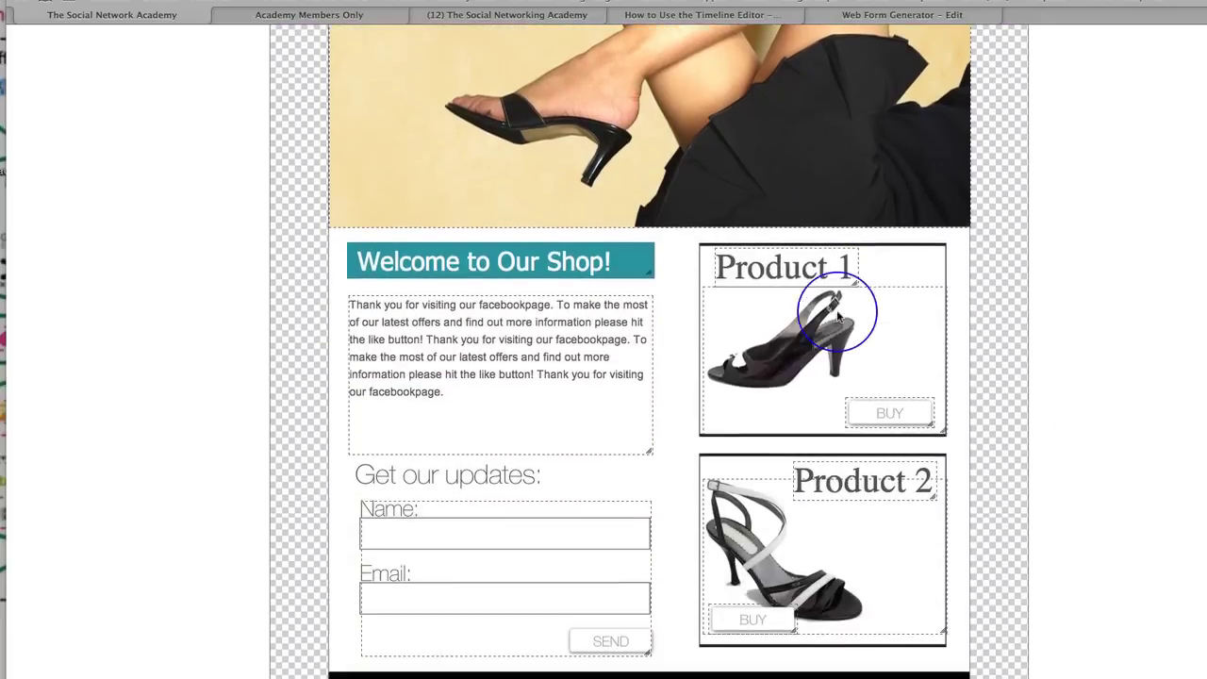
pyautogui.scroll(10, 696, 336)
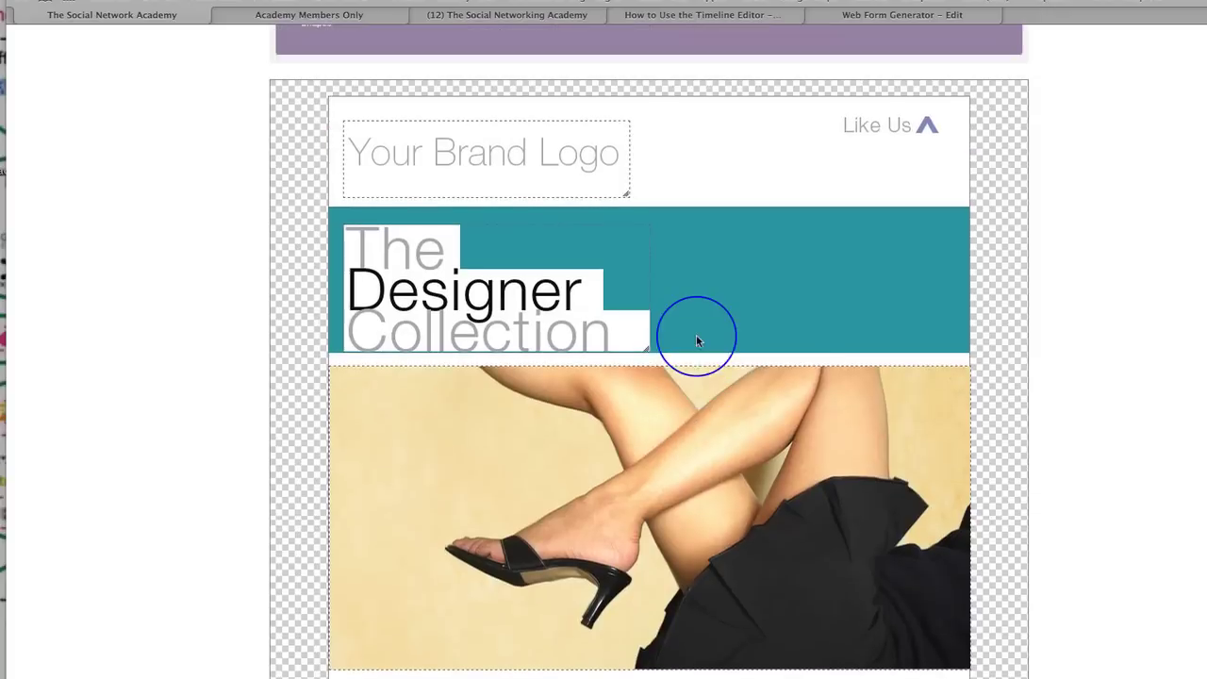
pyautogui.moveTo(554, 285)
pyautogui.moveTo(480, 167)
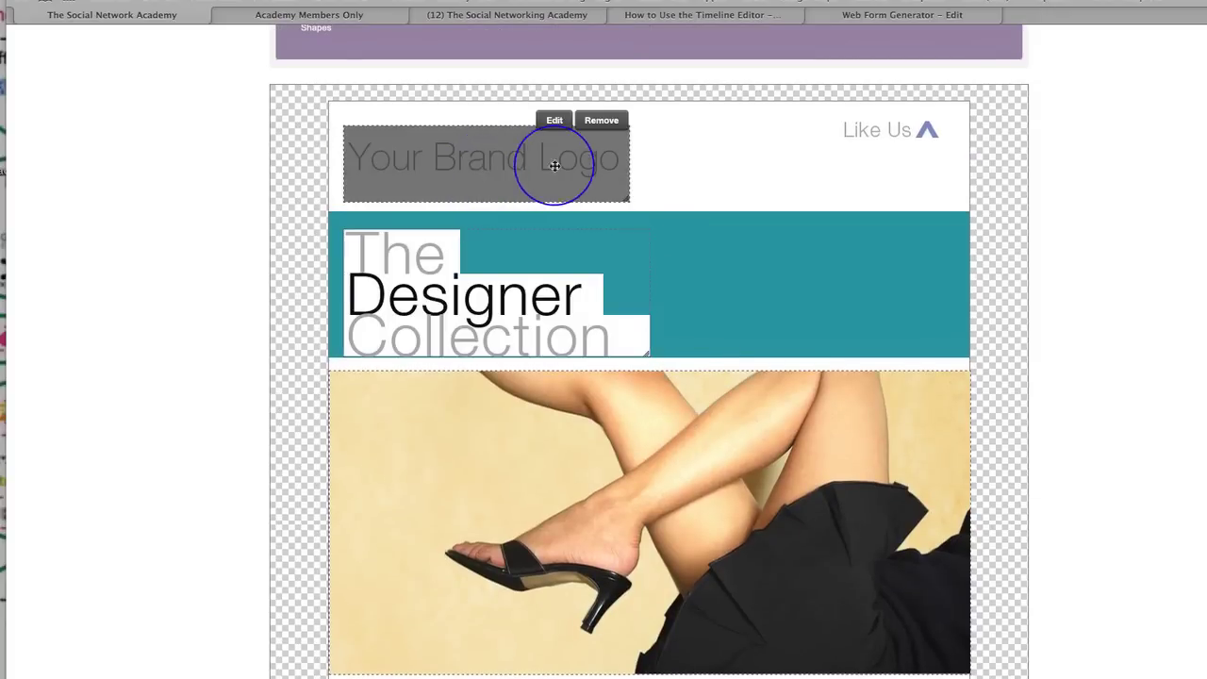
pyautogui.moveTo(505, 321)
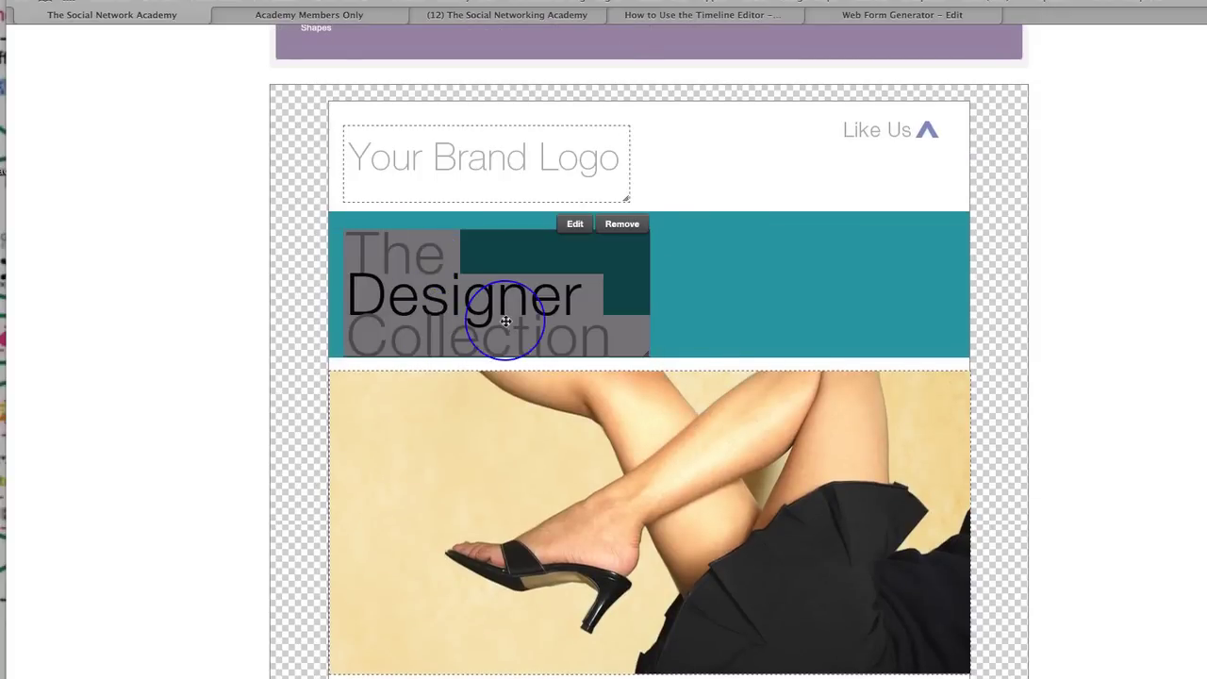
pyautogui.scroll(-2, 713, 329)
pyautogui.moveTo(812, 336)
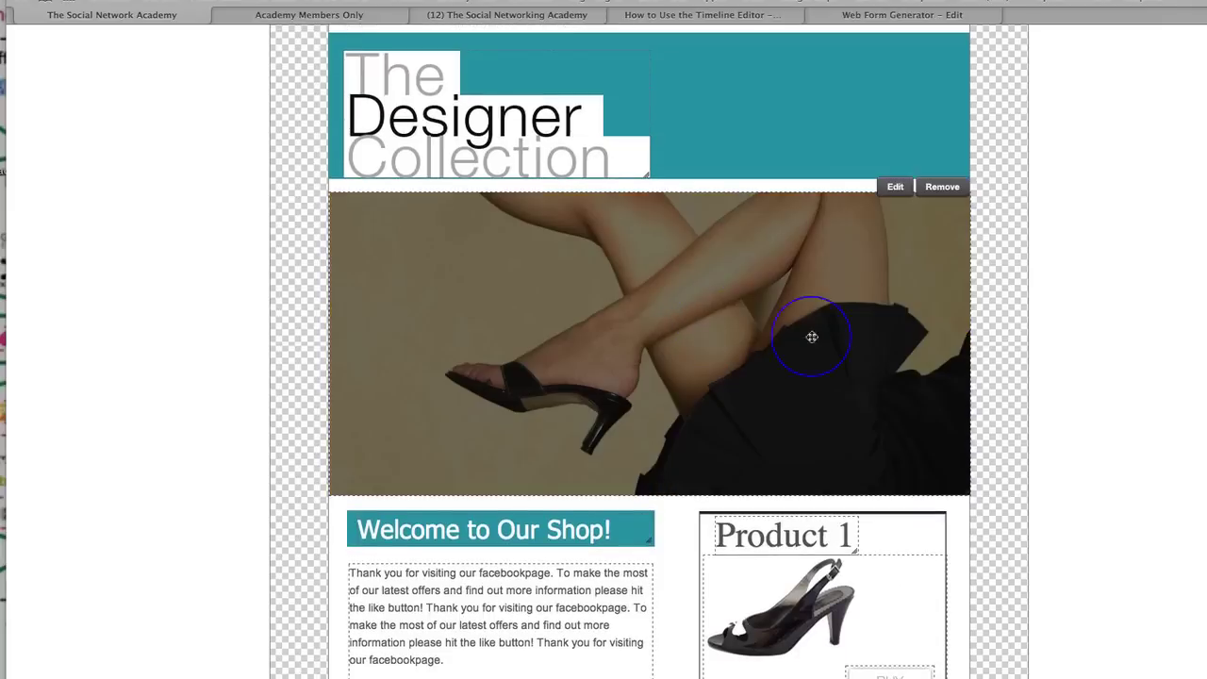
pyautogui.scroll(-3, 787, 424)
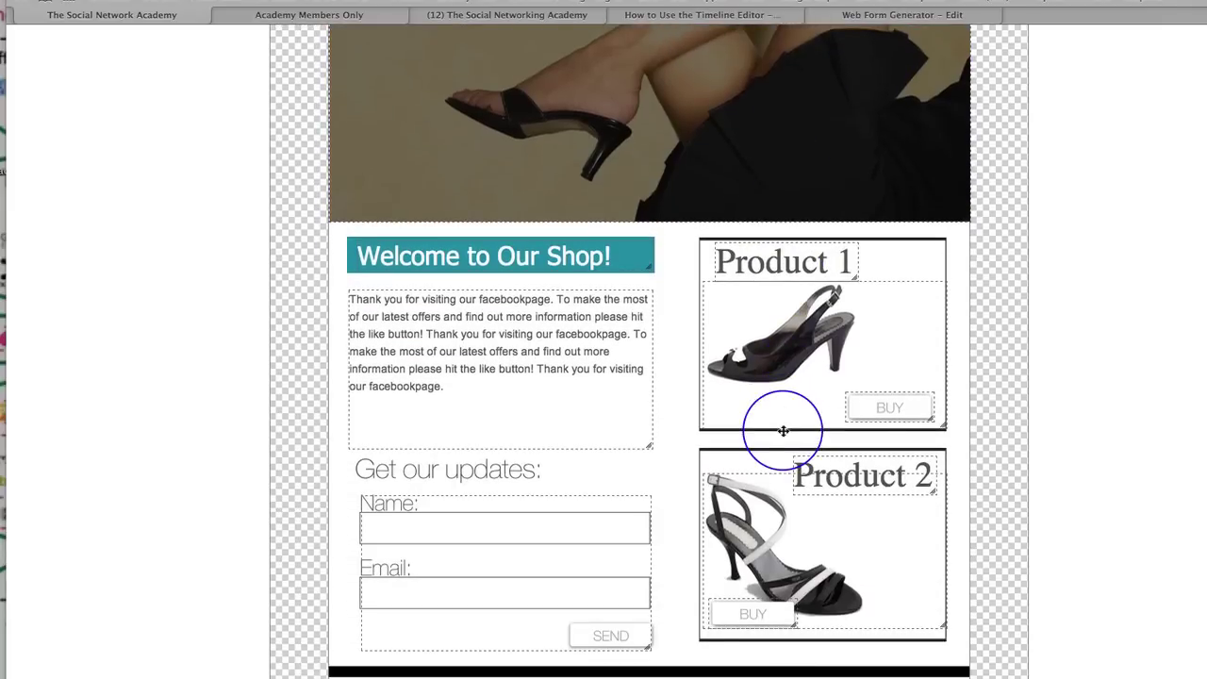
pyautogui.moveTo(589, 257)
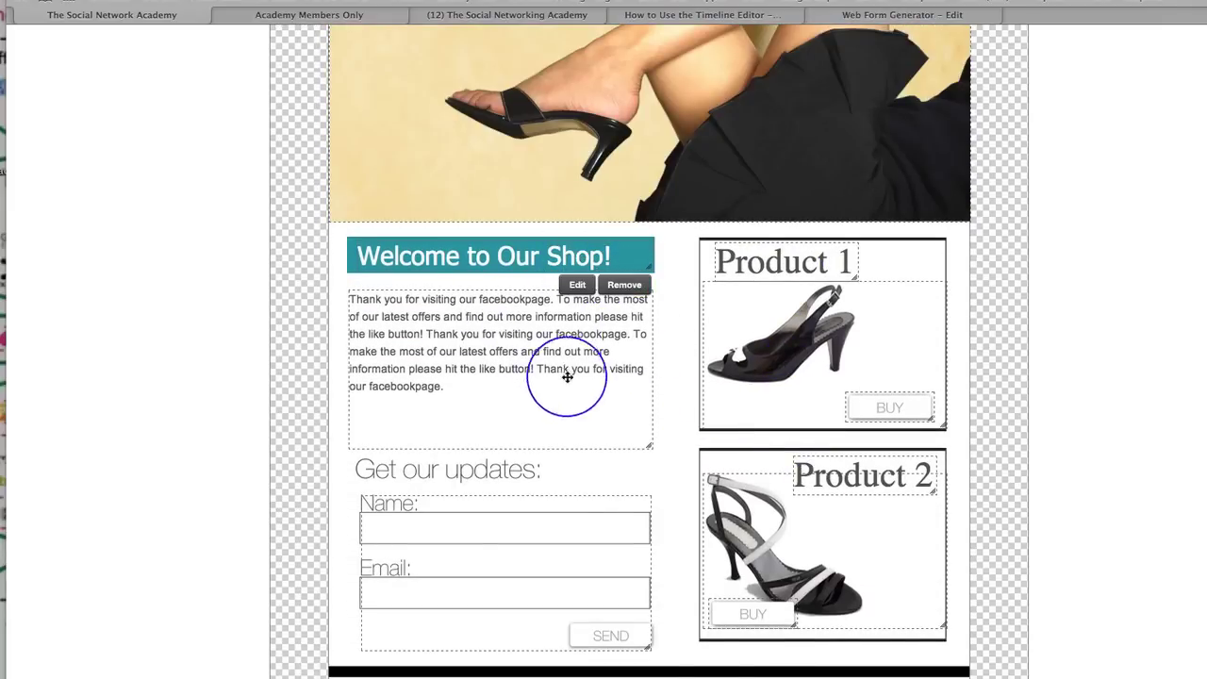
pyautogui.moveTo(841, 457)
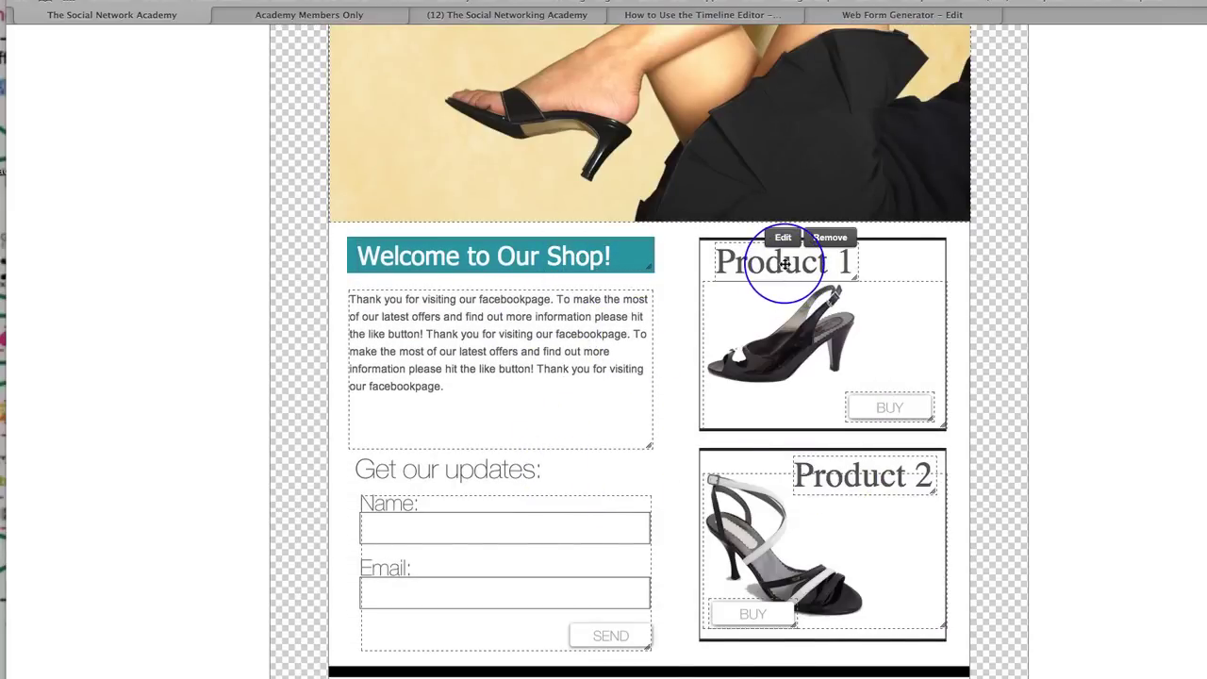
# Review the overall template layout between the widget area and the empty canvas below the product boxes.
pyautogui.scroll(1, 636, 449)
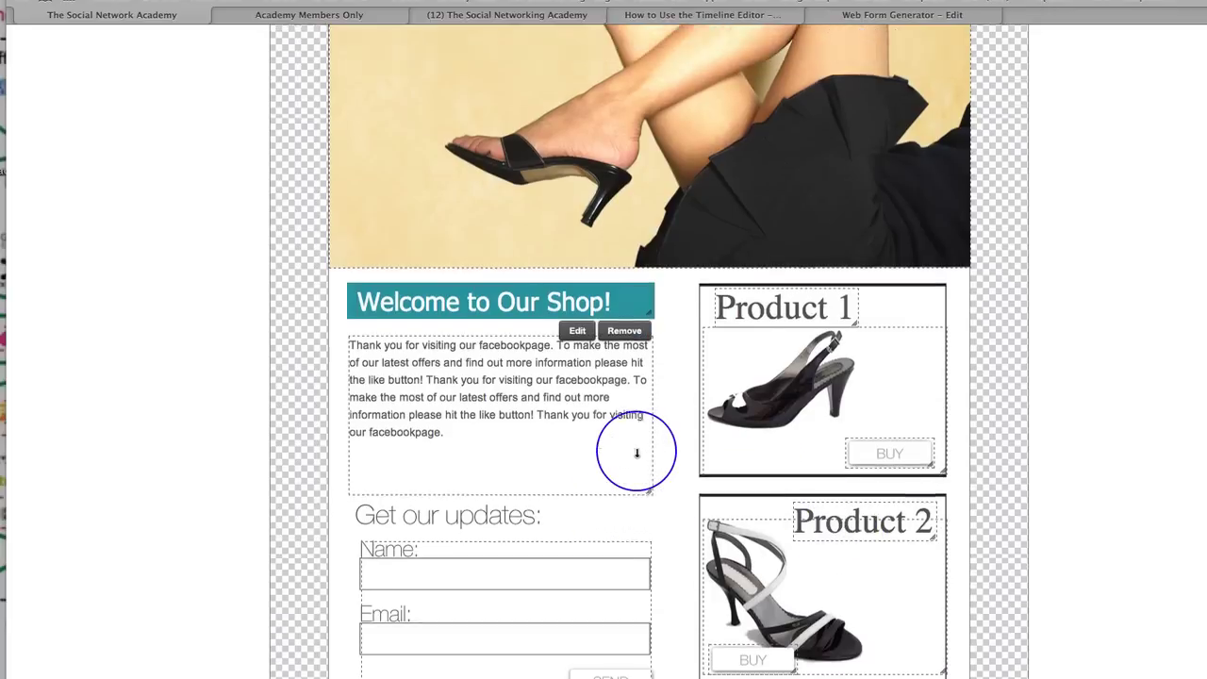
pyautogui.scroll(-5, 635, 450)
pyautogui.scroll(12, 695, 398)
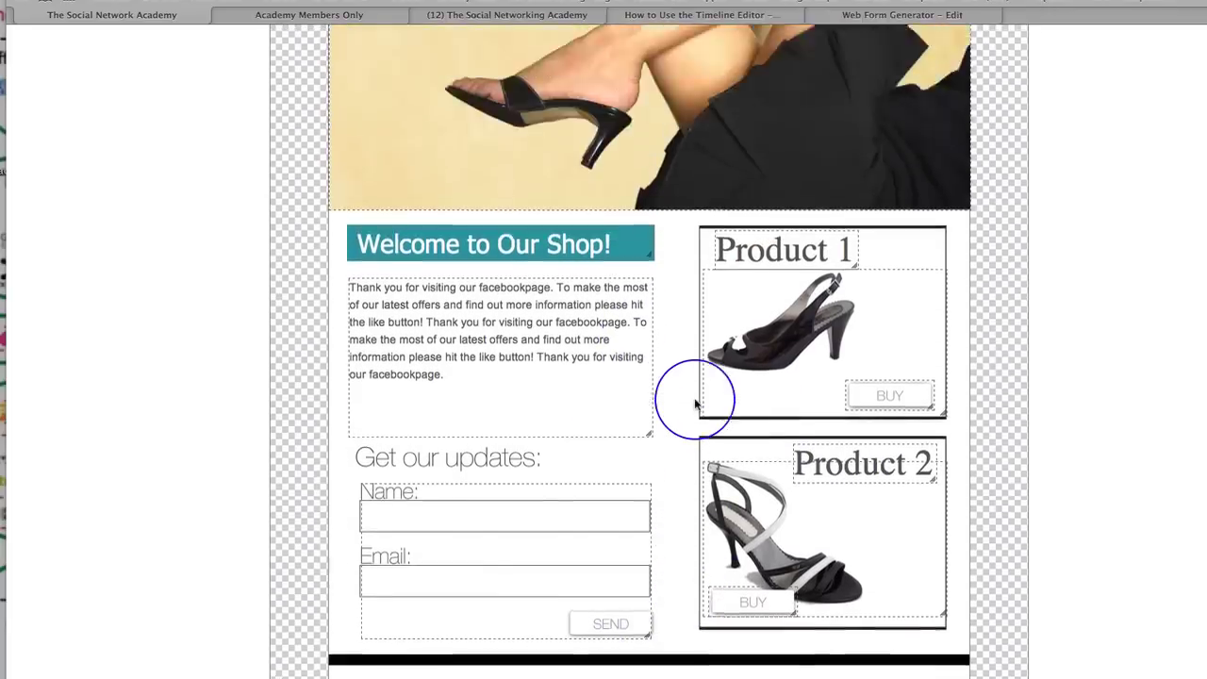
pyautogui.scroll(8, 677, 182)
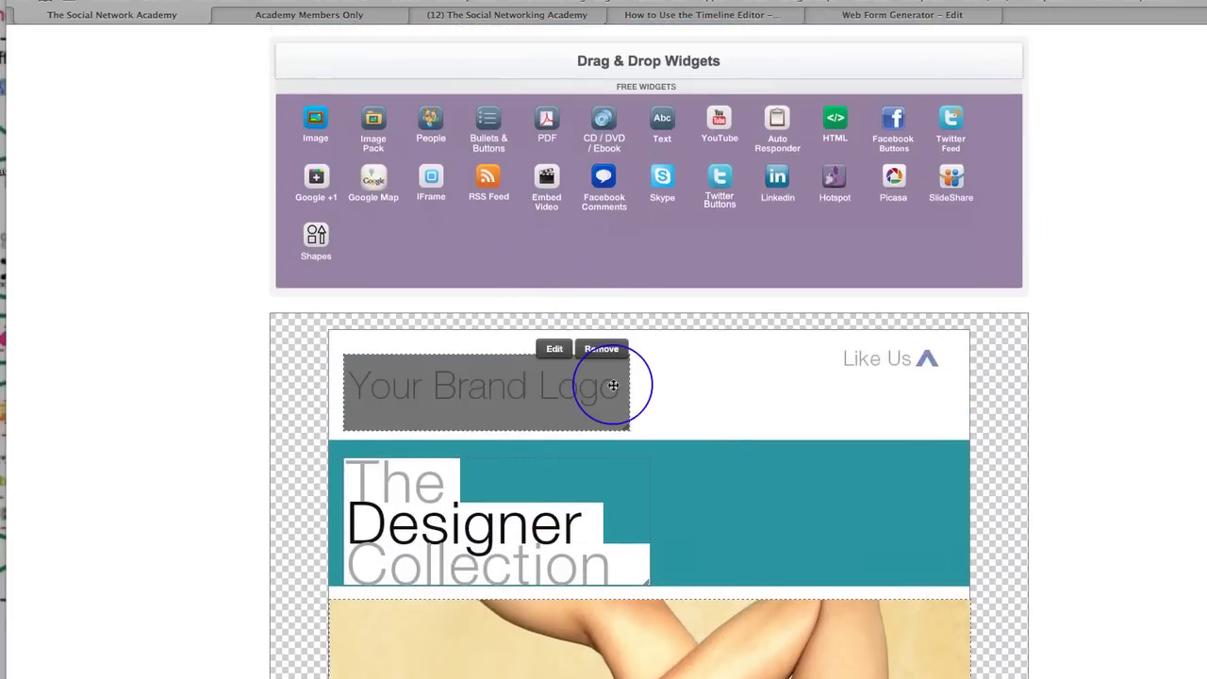
pyautogui.scroll(-12, 719, 404)
pyautogui.scroll(-7, 719, 404)
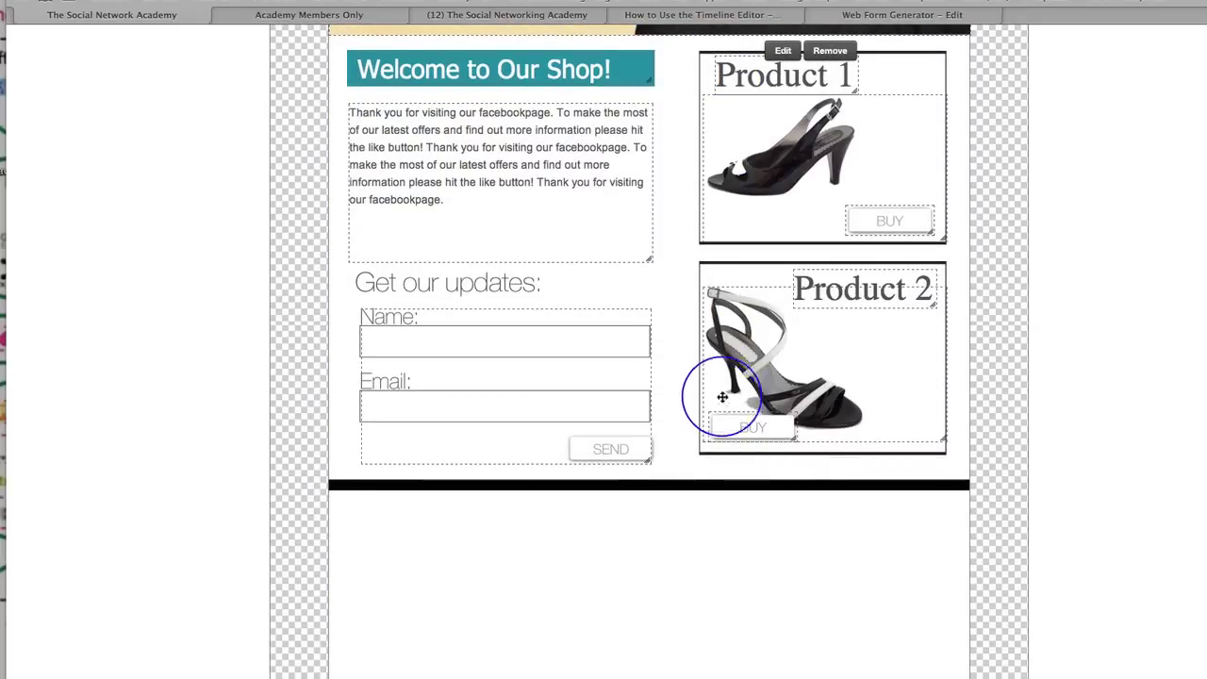
pyautogui.scroll(16, 695, 324)
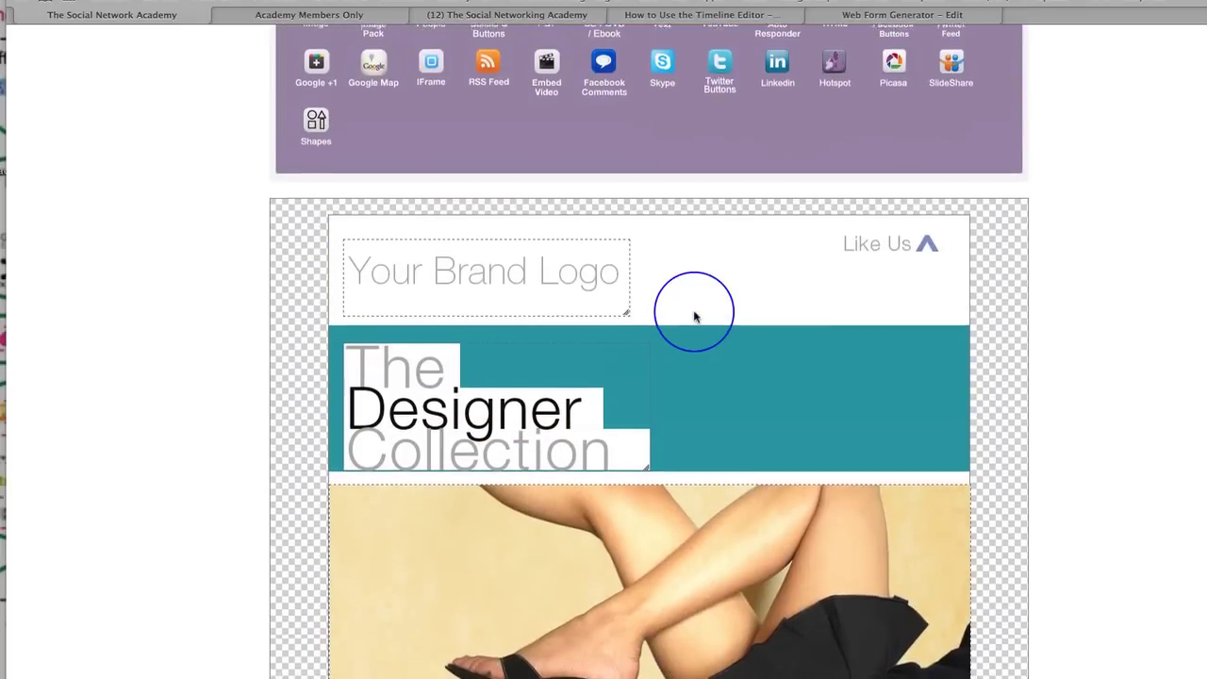
# Fill the template's sign-up form widget with the autoresponder HTML from the aweber code for template testing file.
pyautogui.scroll(-16, 693, 317)
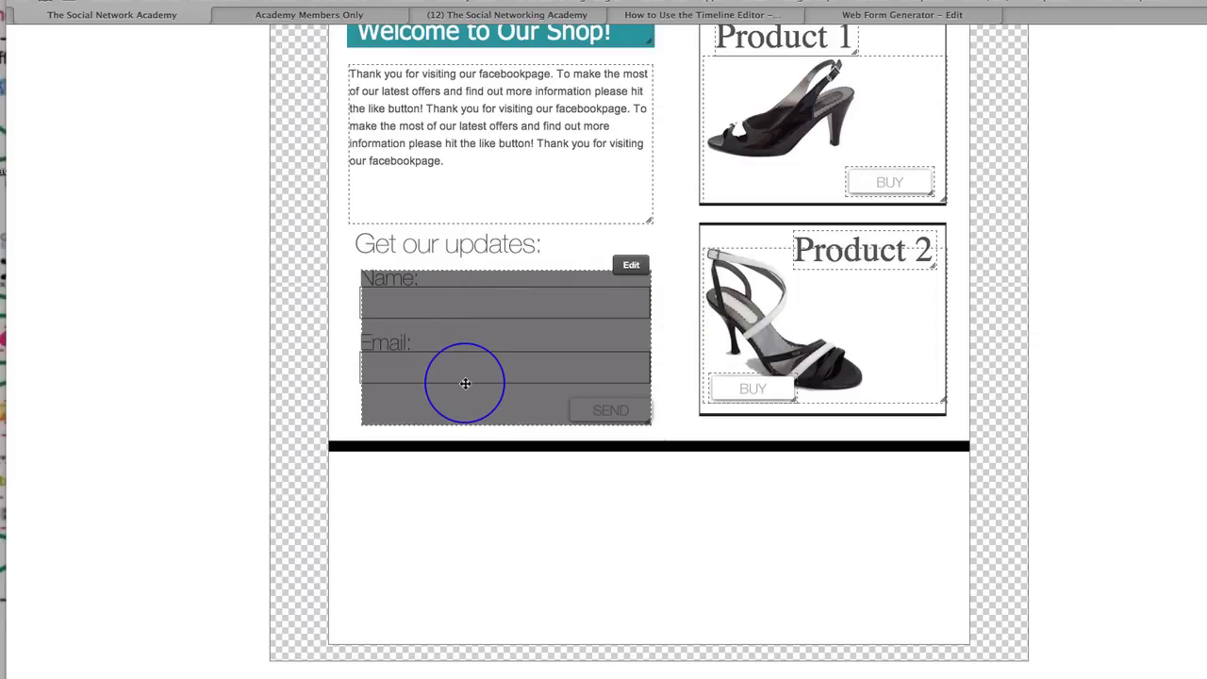
pyautogui.click(631, 265)
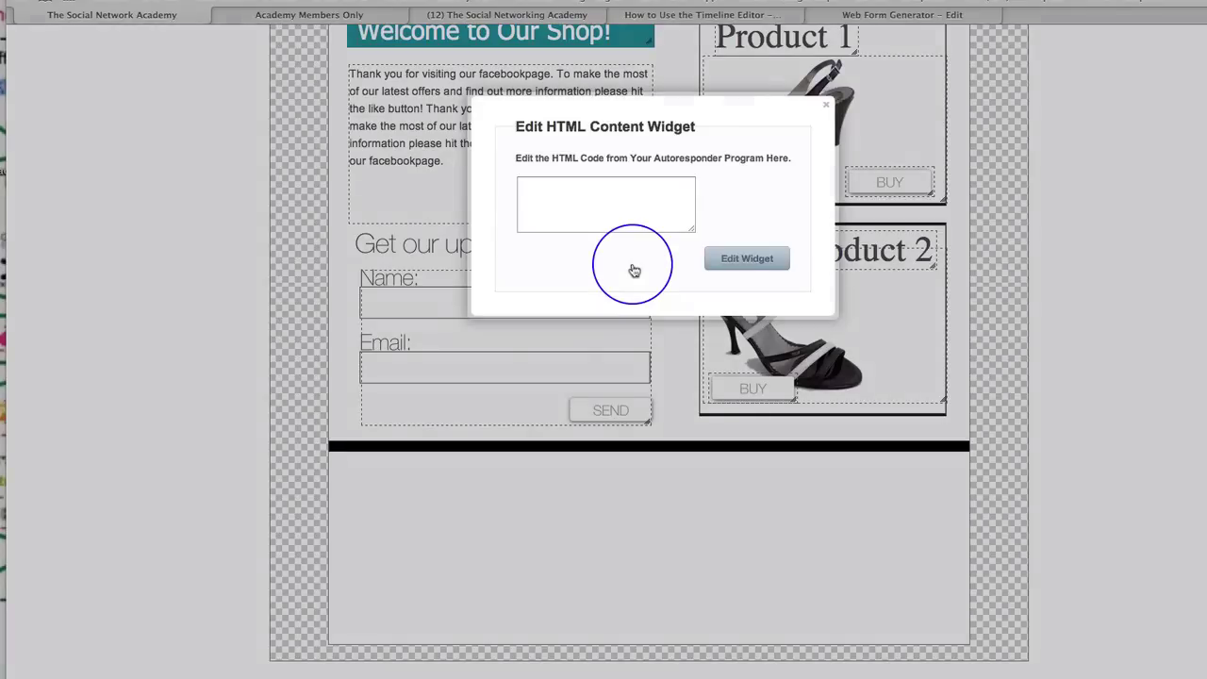
pyautogui.click(579, 194)
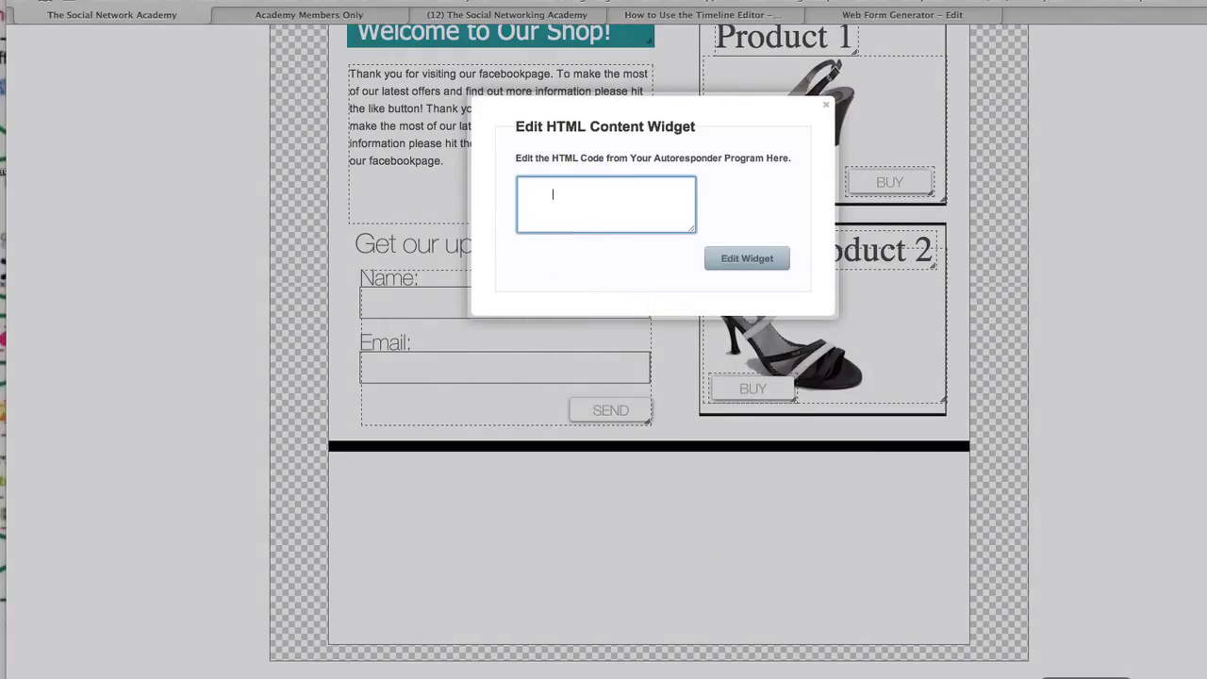
pyautogui.click(1131, 660)
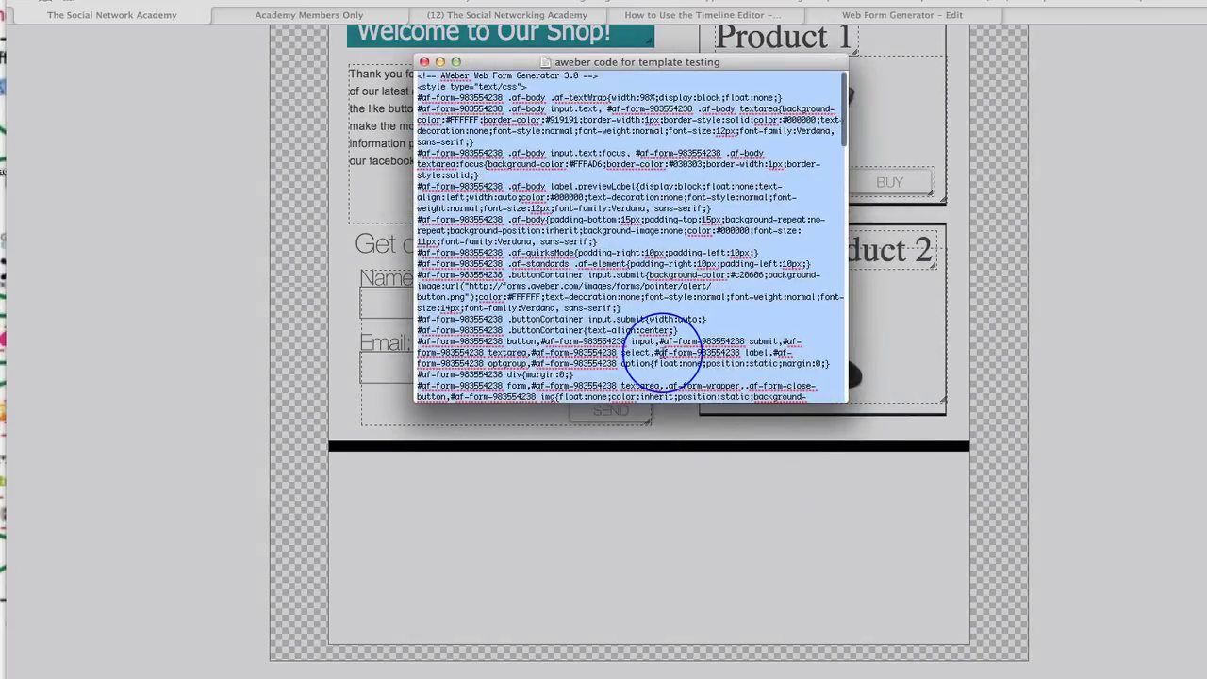
pyautogui.click(439, 61)
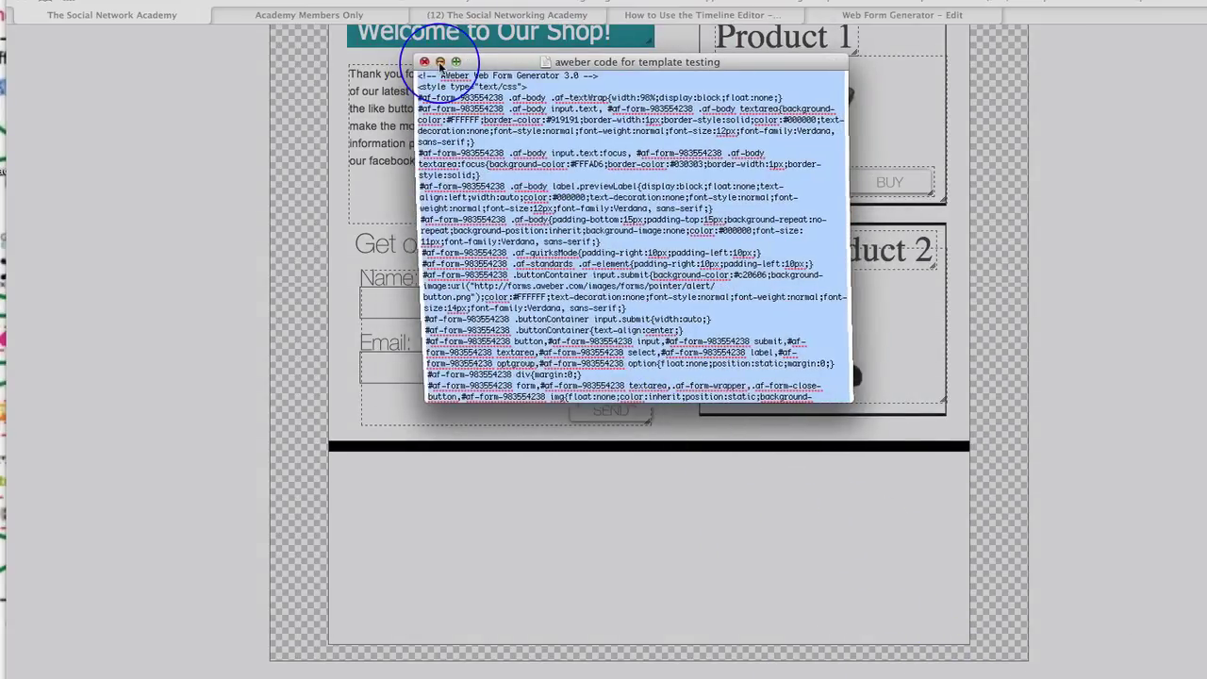
pyautogui.click(528, 187)
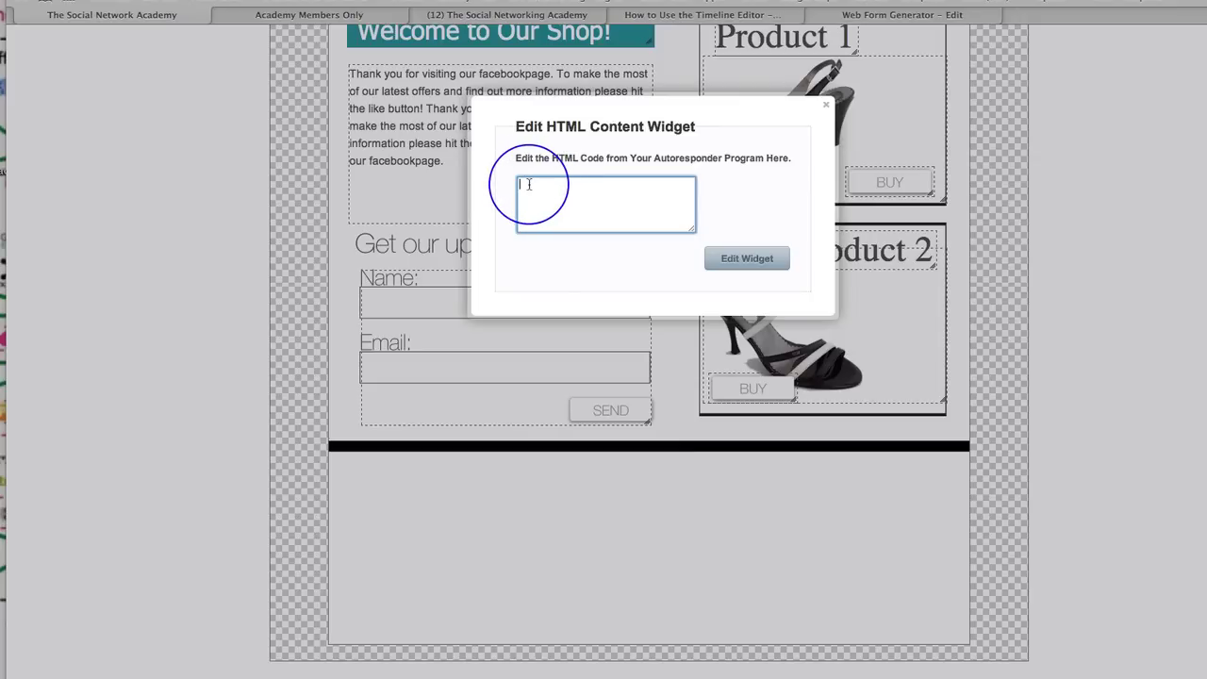
pyautogui.click(747, 258)
# Reposition the new sign-up form beneath the Get our updates heading, over the template's original Name and Email fields.
pyautogui.moveTo(531, 360); pyautogui.dragTo(515, 350)
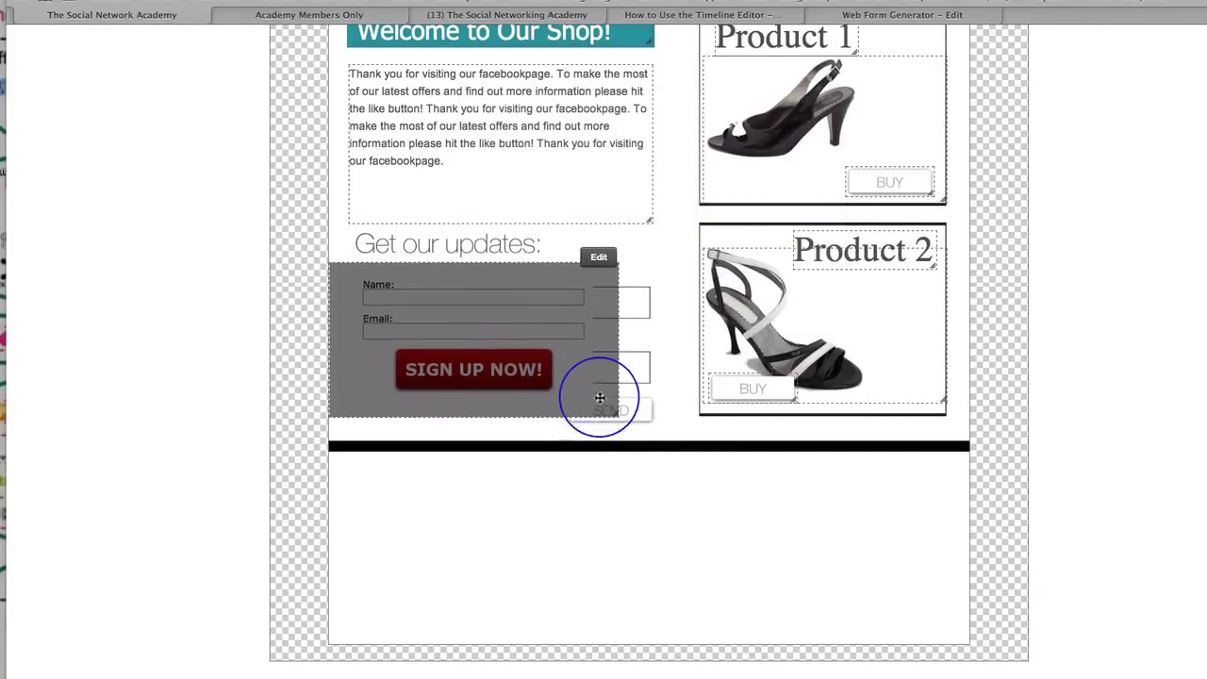
pyautogui.moveTo(546, 309); pyautogui.dragTo(560, 315)
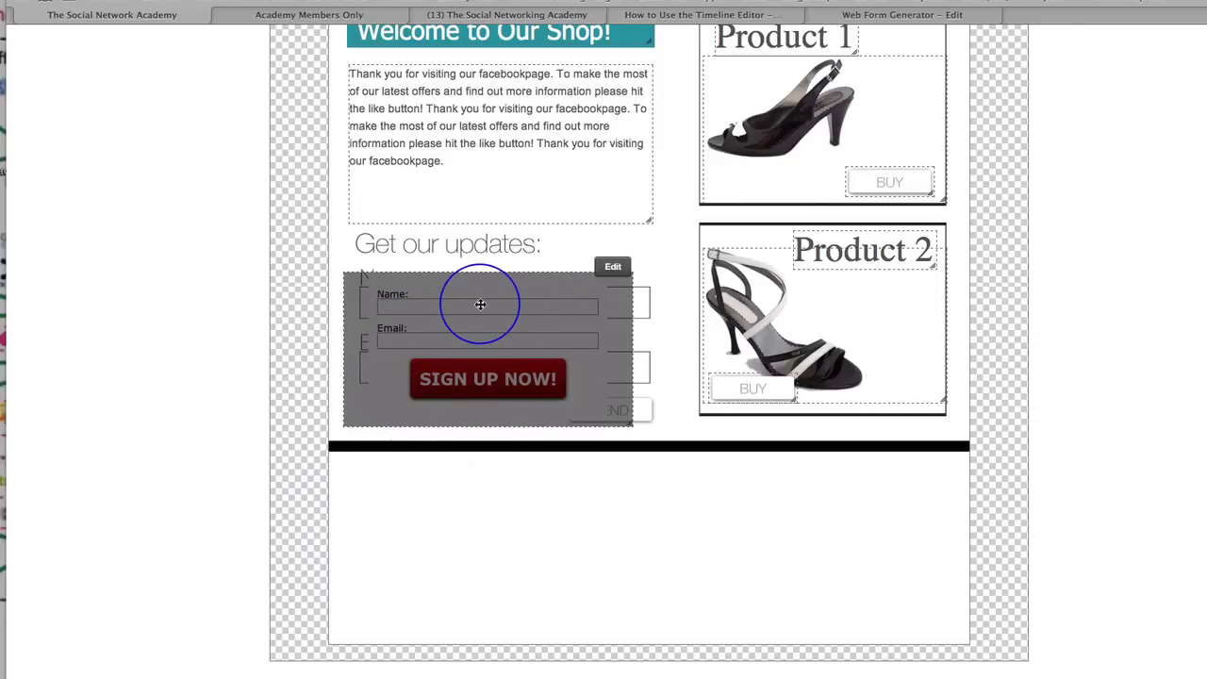
pyautogui.moveTo(480, 293); pyautogui.dragTo(495, 293)
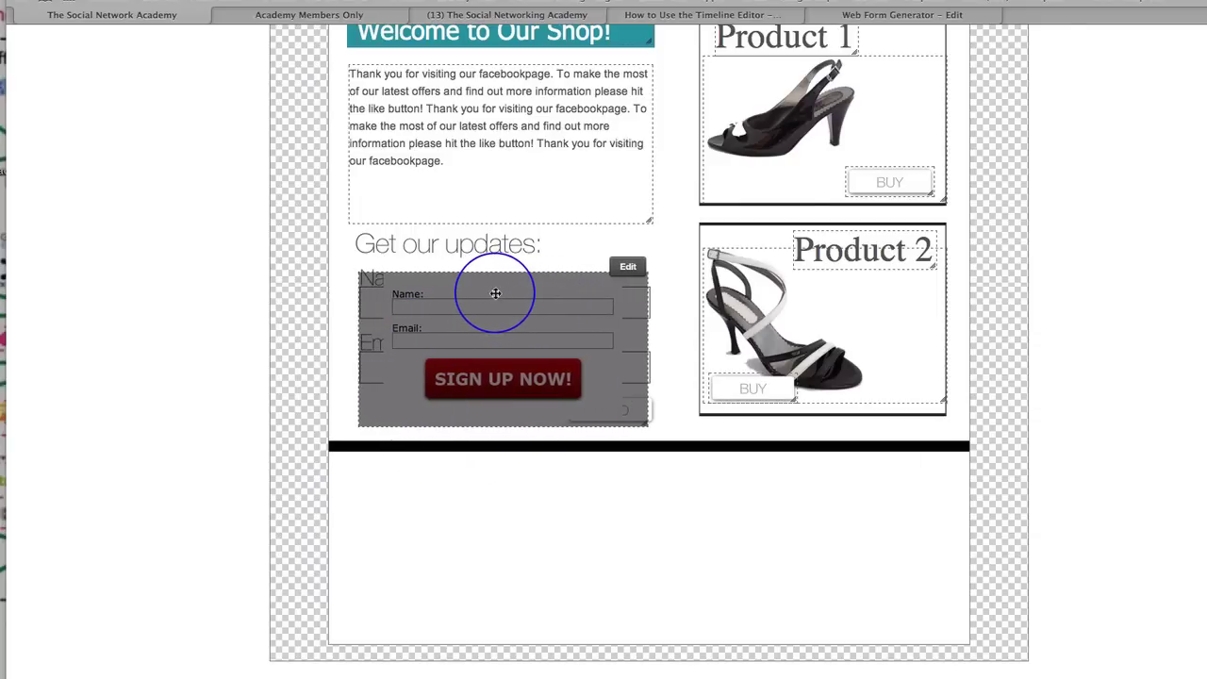
pyautogui.scroll(6, 658, 331)
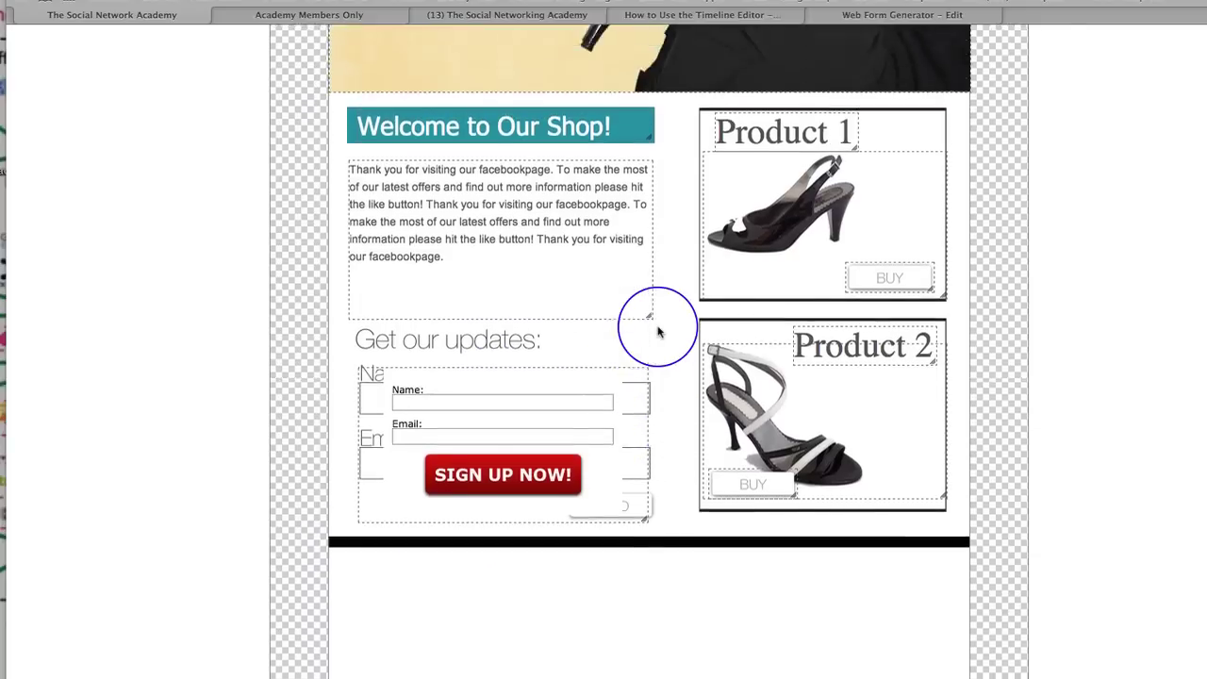
pyautogui.scroll(-6, 658, 331)
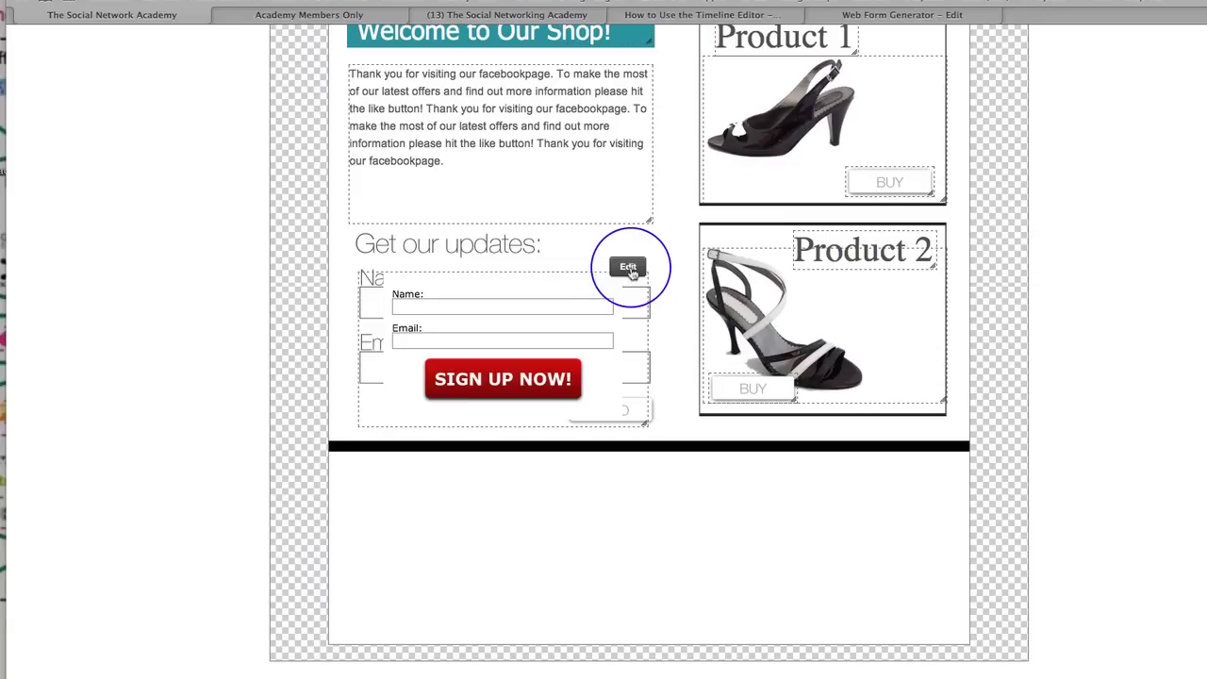
# Browse all the ready-made templates in the Template Manager, close it without choosing one, and look over the current layout's sign-up form.
pyautogui.scroll(6, 625, 242)
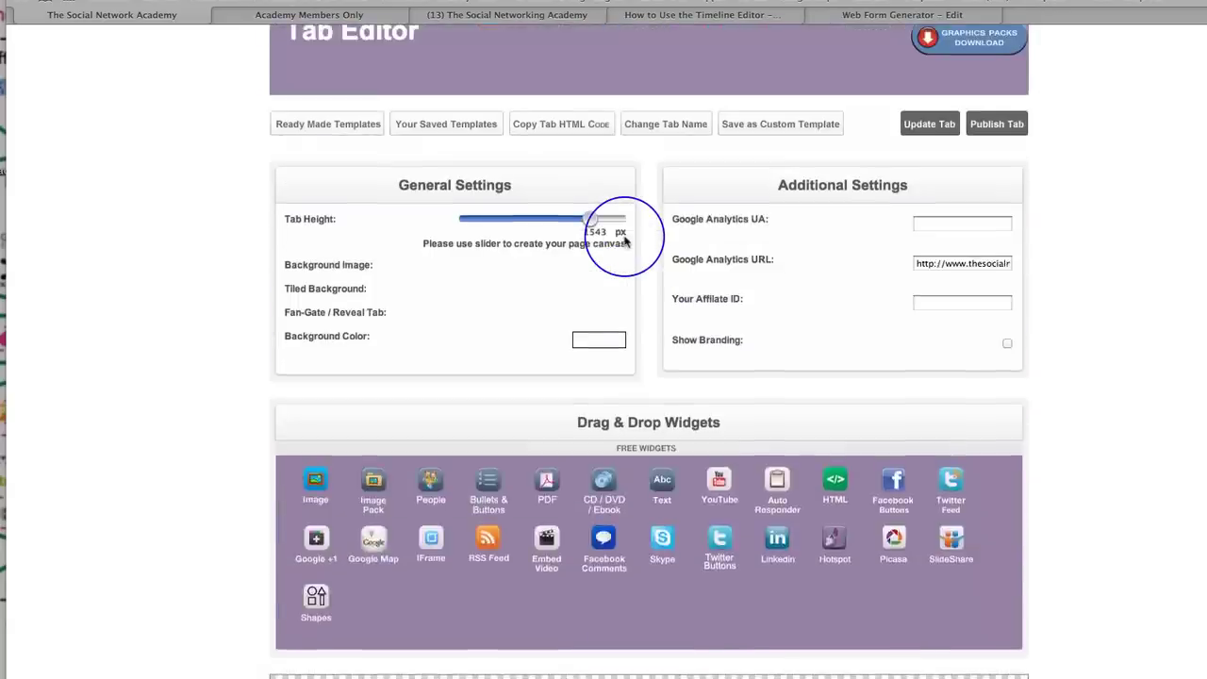
pyautogui.click(330, 342)
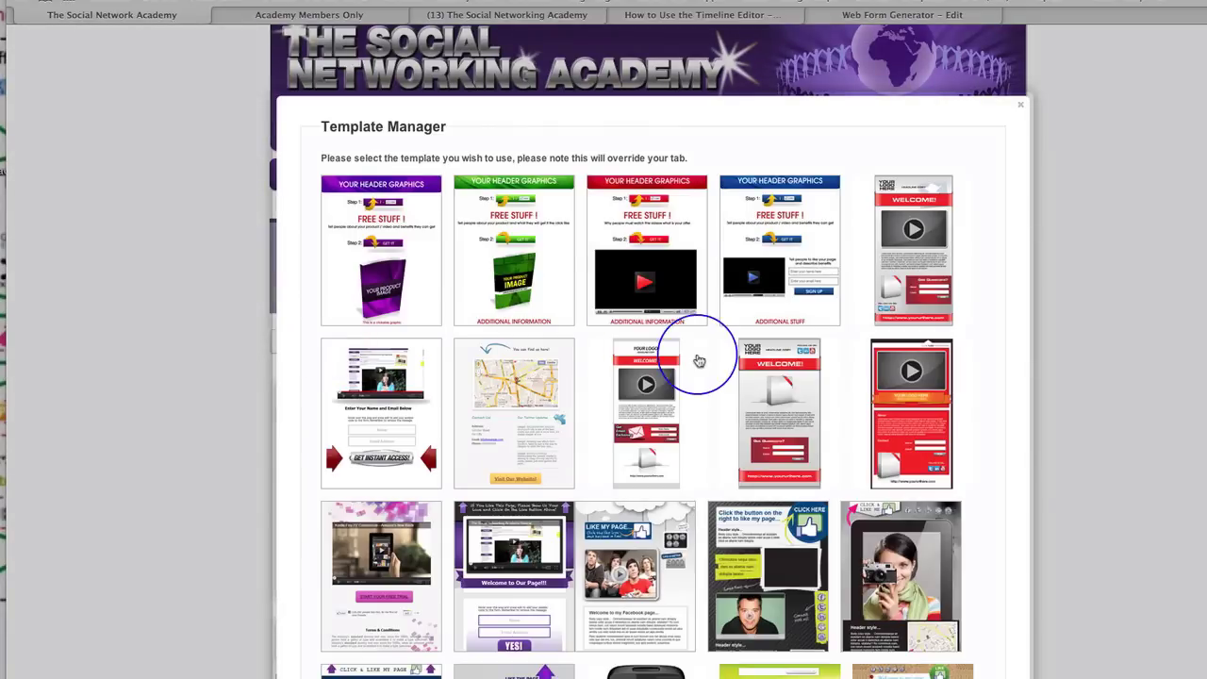
pyautogui.scroll(-5, 735, 405)
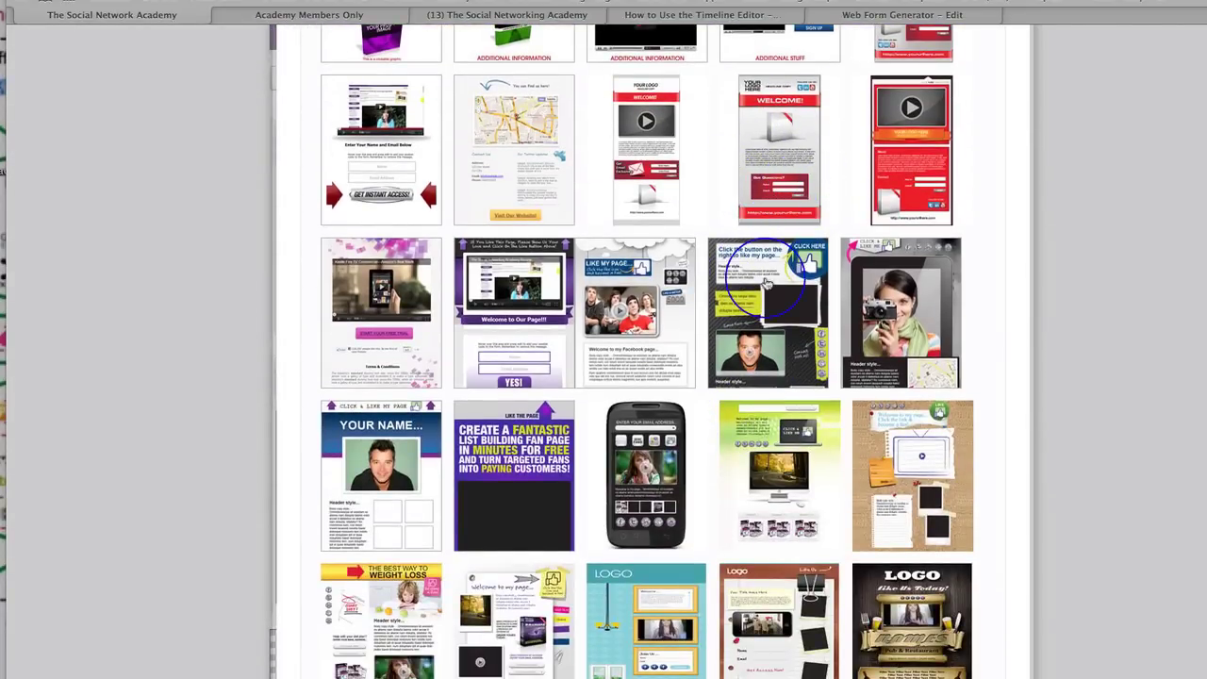
pyautogui.scroll(-3, 767, 273)
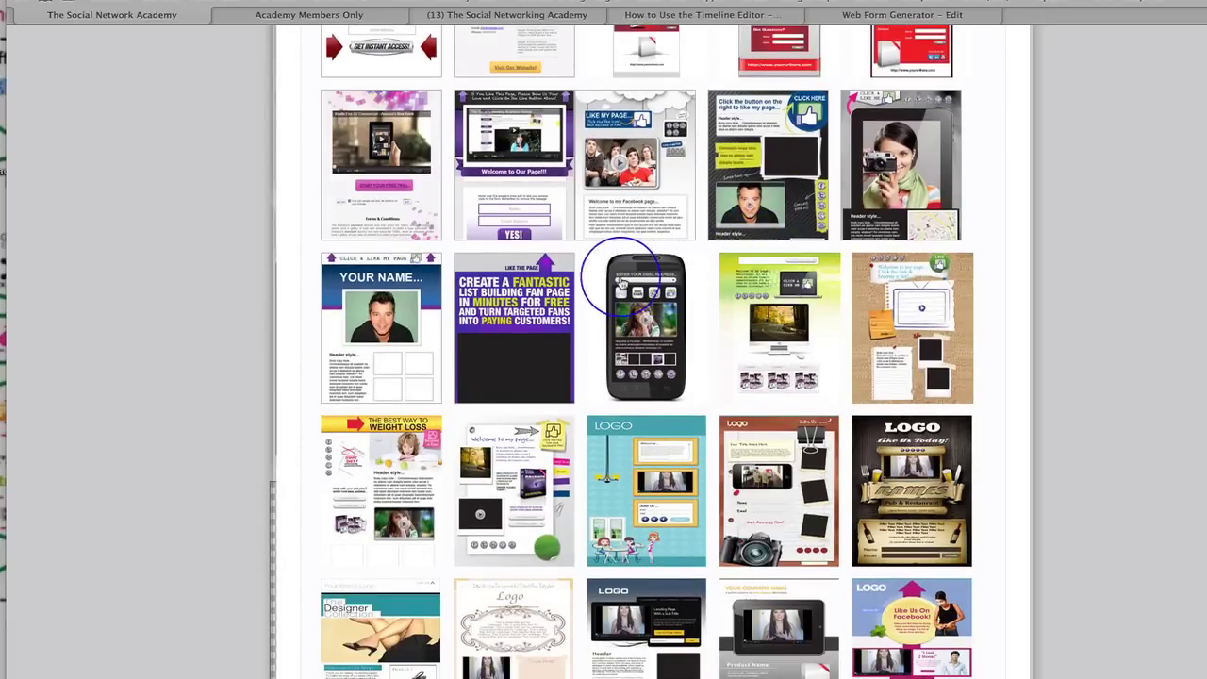
pyautogui.scroll(-4, 580, 328)
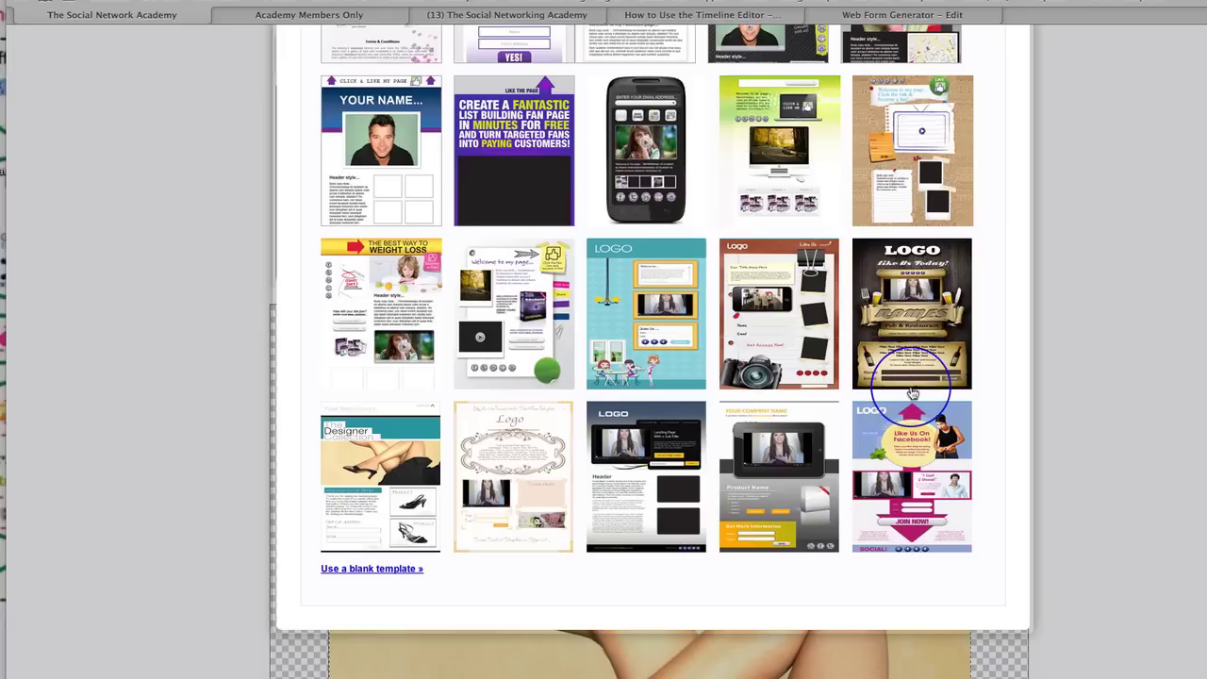
pyautogui.scroll(-3, 907, 497)
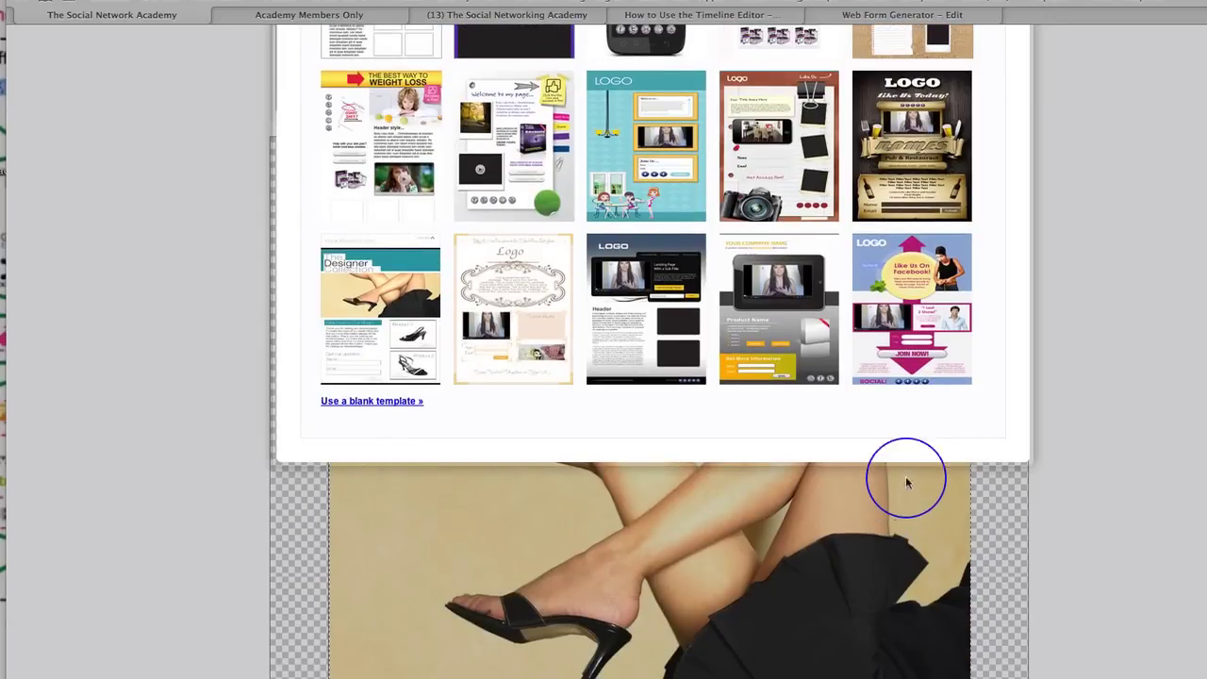
pyautogui.scroll(10, 907, 374)
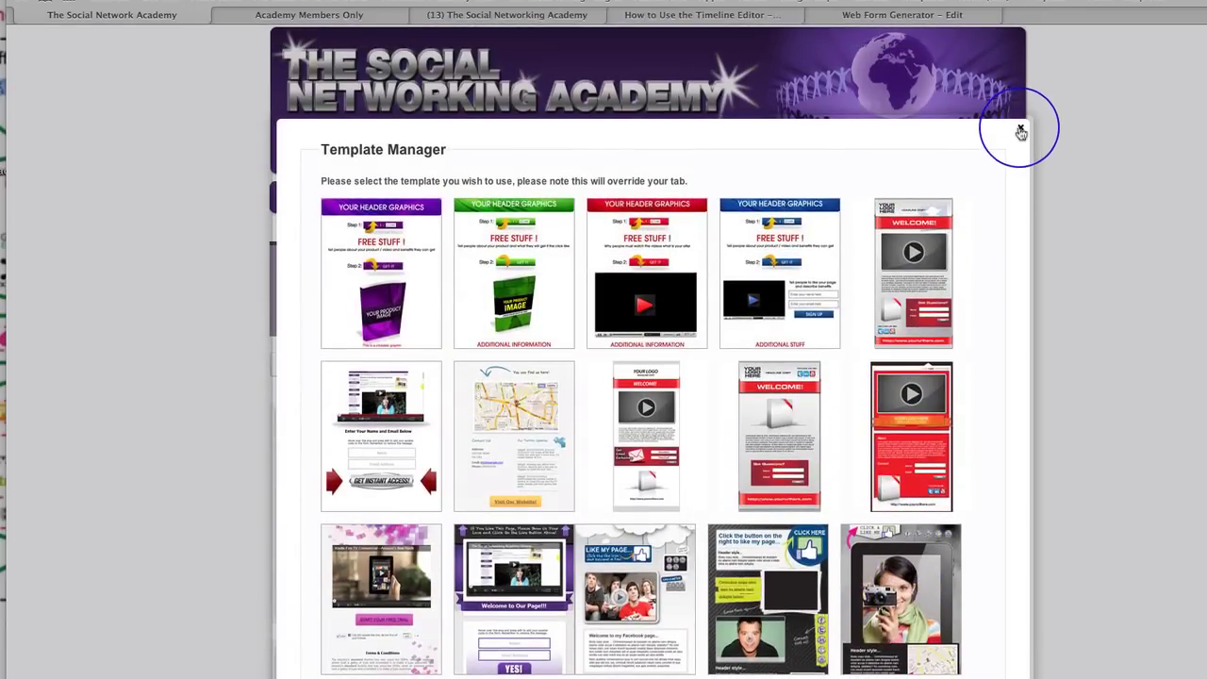
pyautogui.click(1020, 132)
pyautogui.scroll(-10, 895, 300)
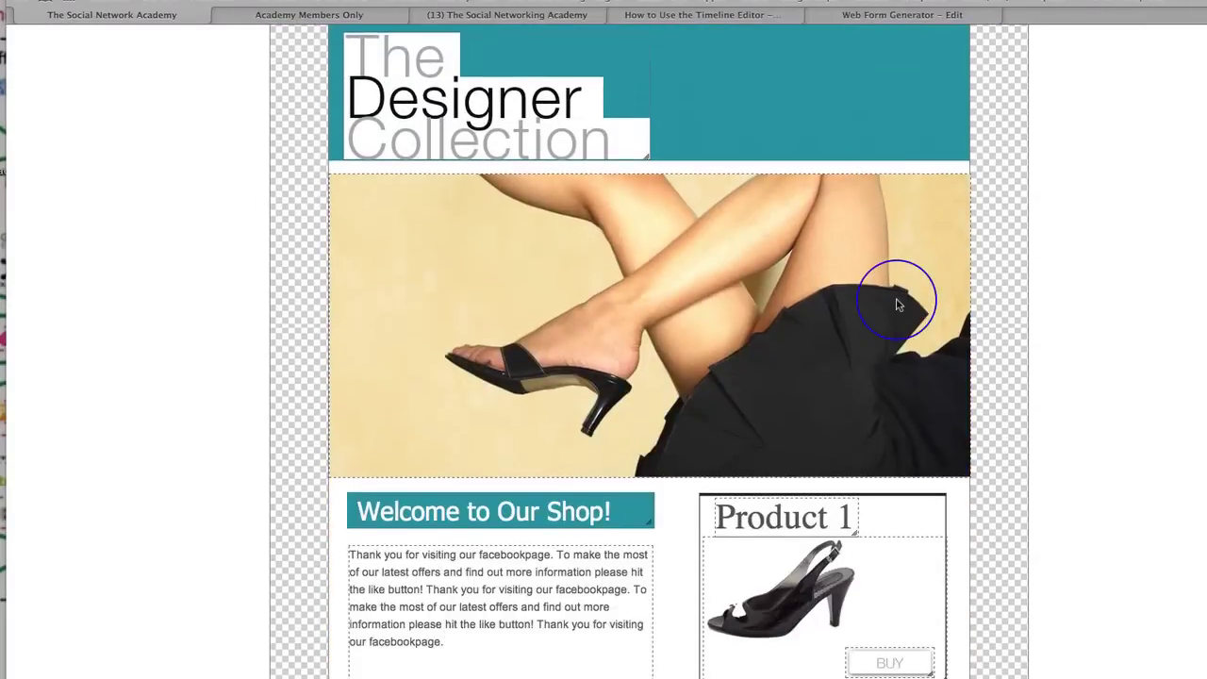
pyautogui.scroll(-5, 897, 304)
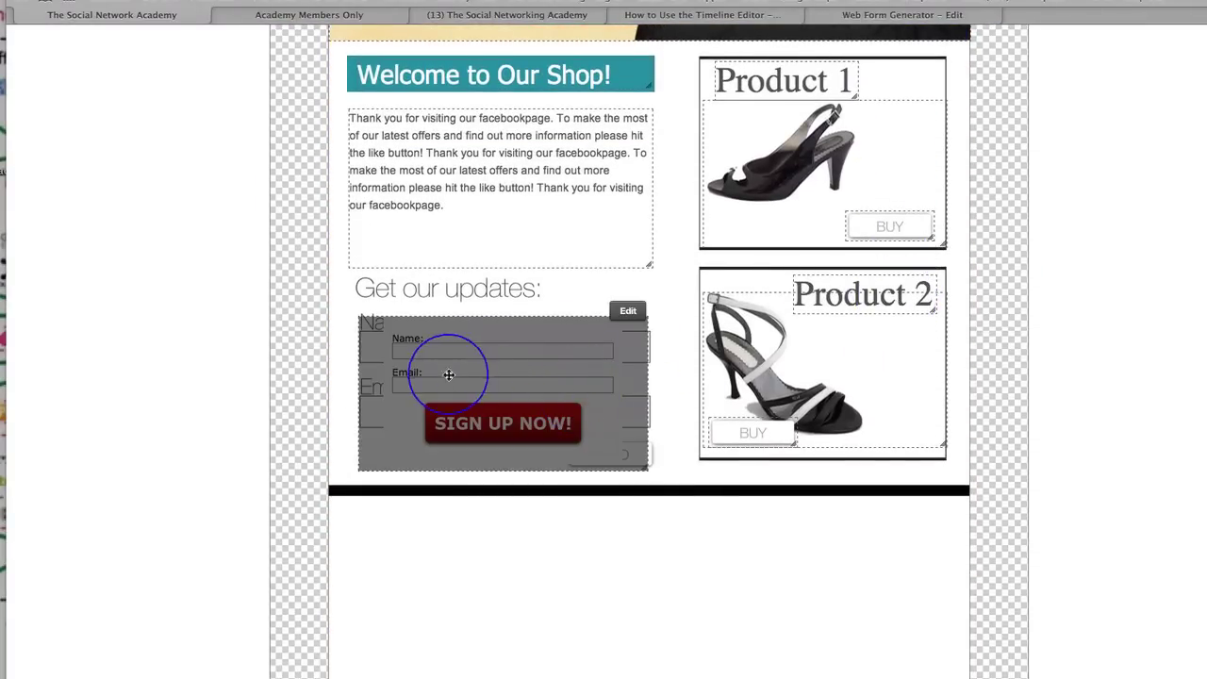
# Move the sign-up form below the black divider to uncover the template's original Name and Email fields, and place it back over them.
pyautogui.moveTo(508, 370); pyautogui.dragTo(579, 467)
pyautogui.moveTo(644, 512); pyautogui.dragTo(533, 368)
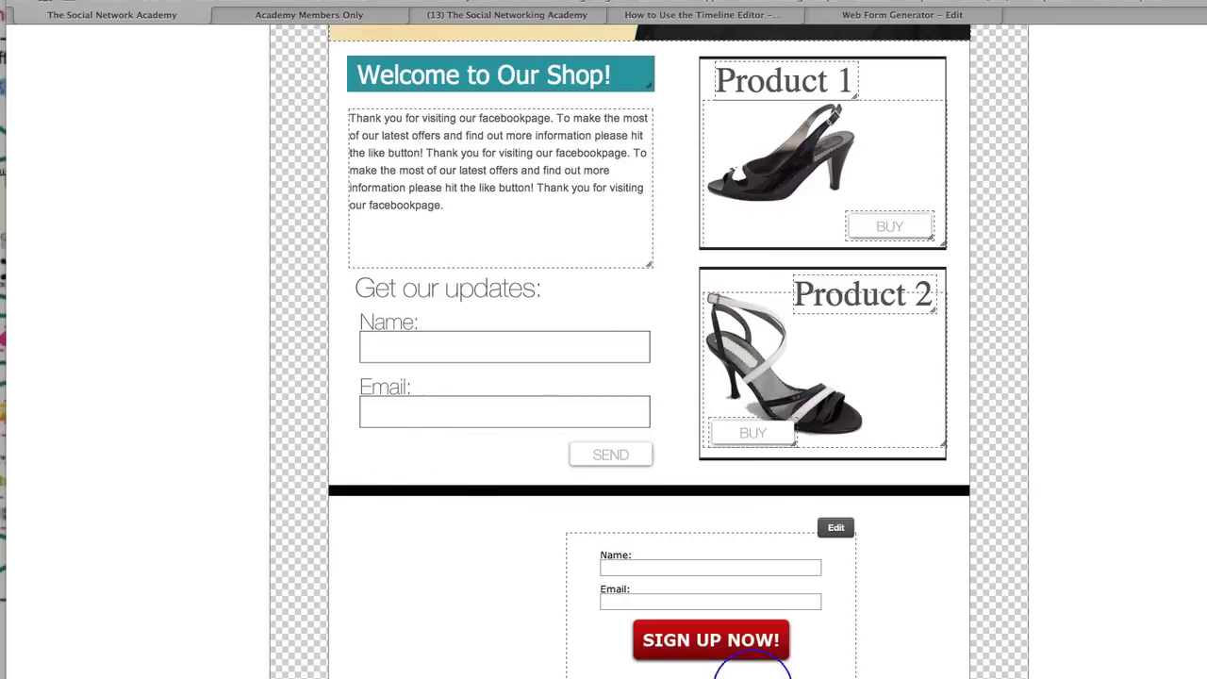
pyautogui.moveTo(757, 613); pyautogui.dragTo(550, 374)
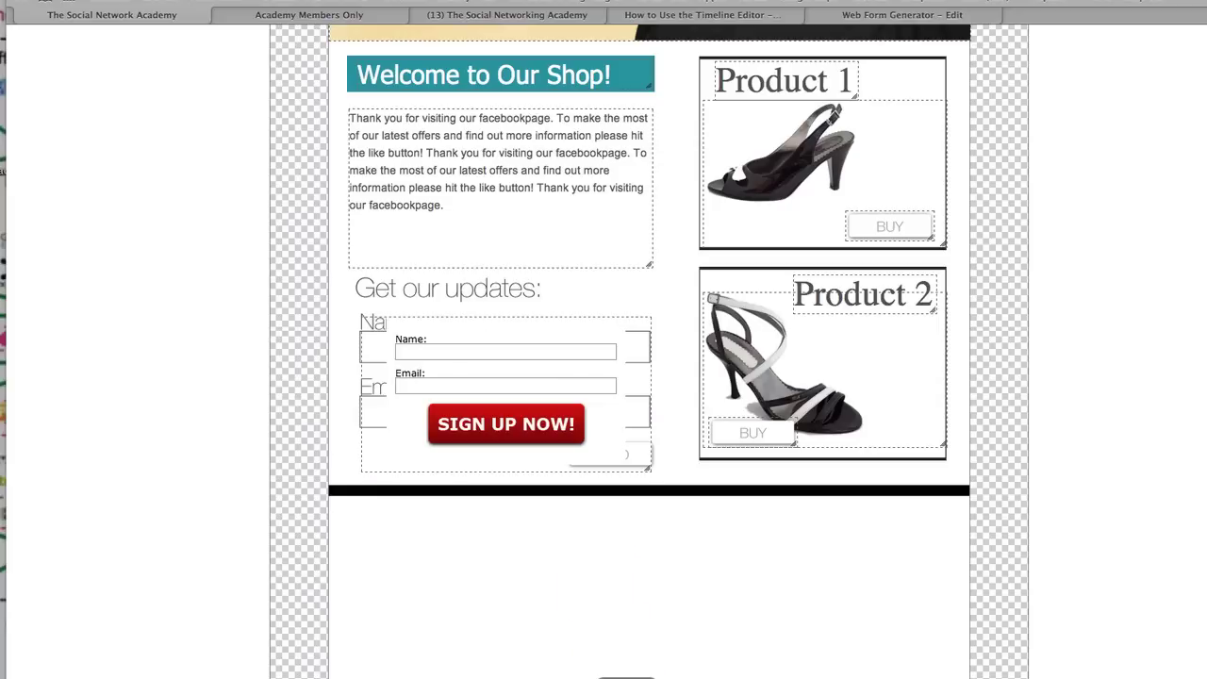
# Copy only the hidden input lines, from meta_web_form_id through meta_tooltip, from the aweber code for template testing file.
pyautogui.click(1179, 677)
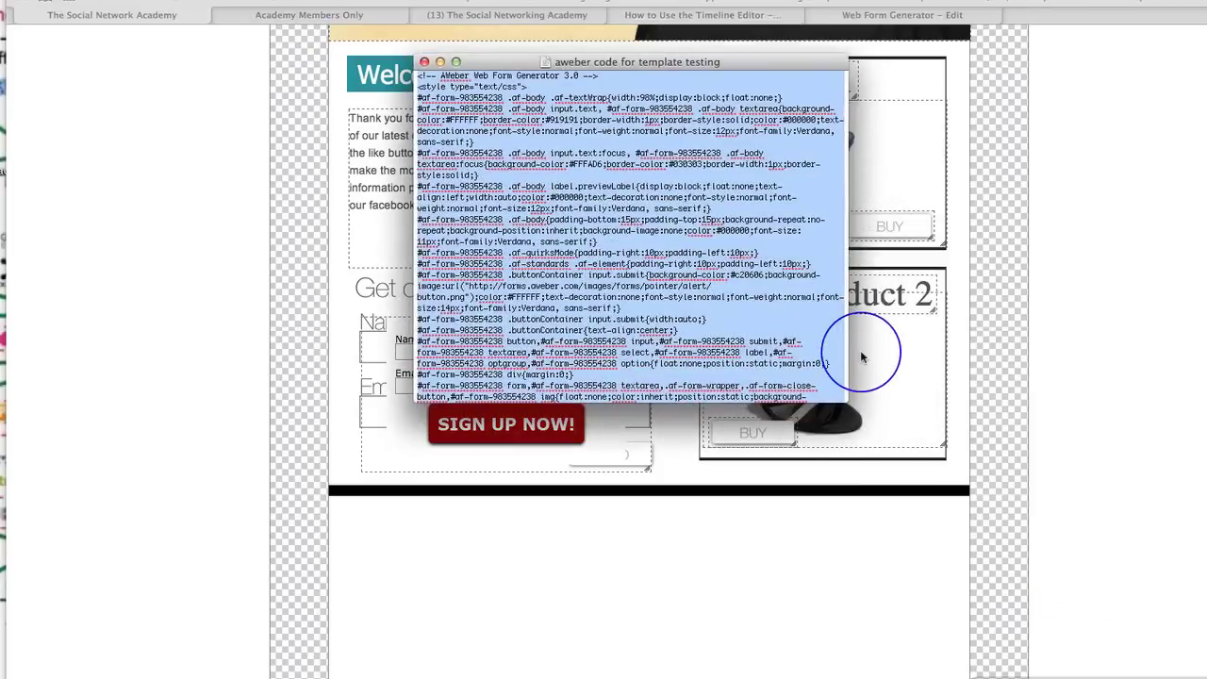
pyautogui.scroll(-10, 738, 304)
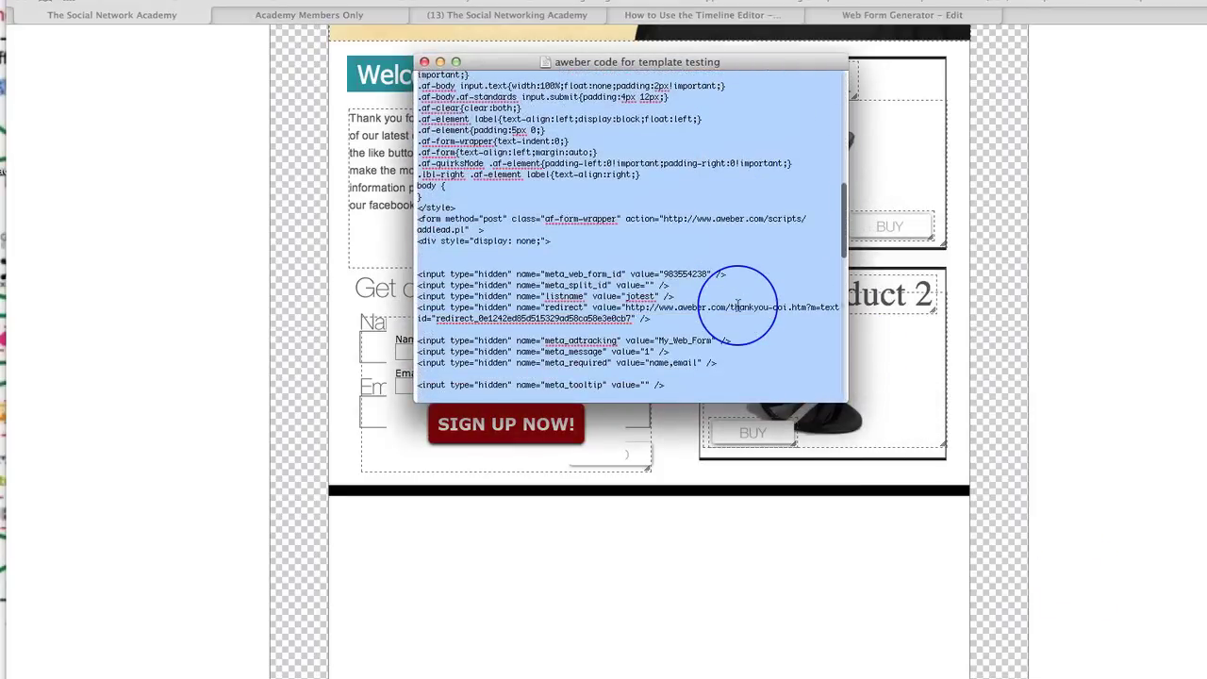
pyautogui.click(478, 191)
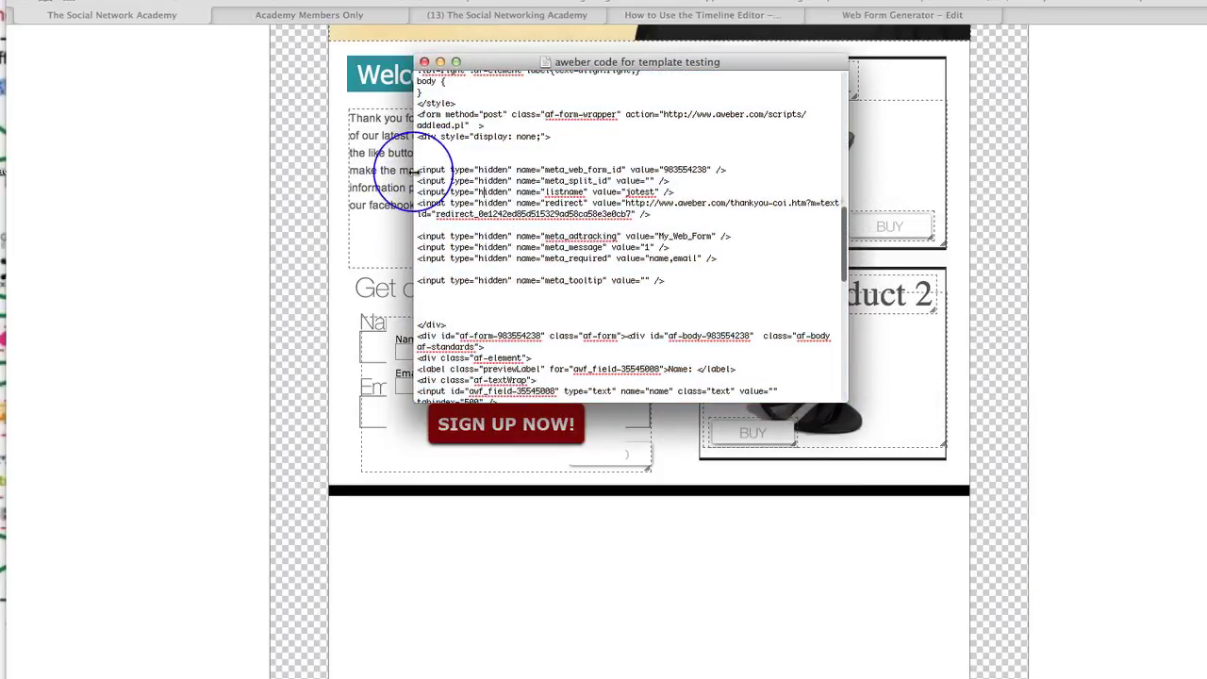
pyautogui.moveTo(418, 169); pyautogui.dragTo(675, 276)
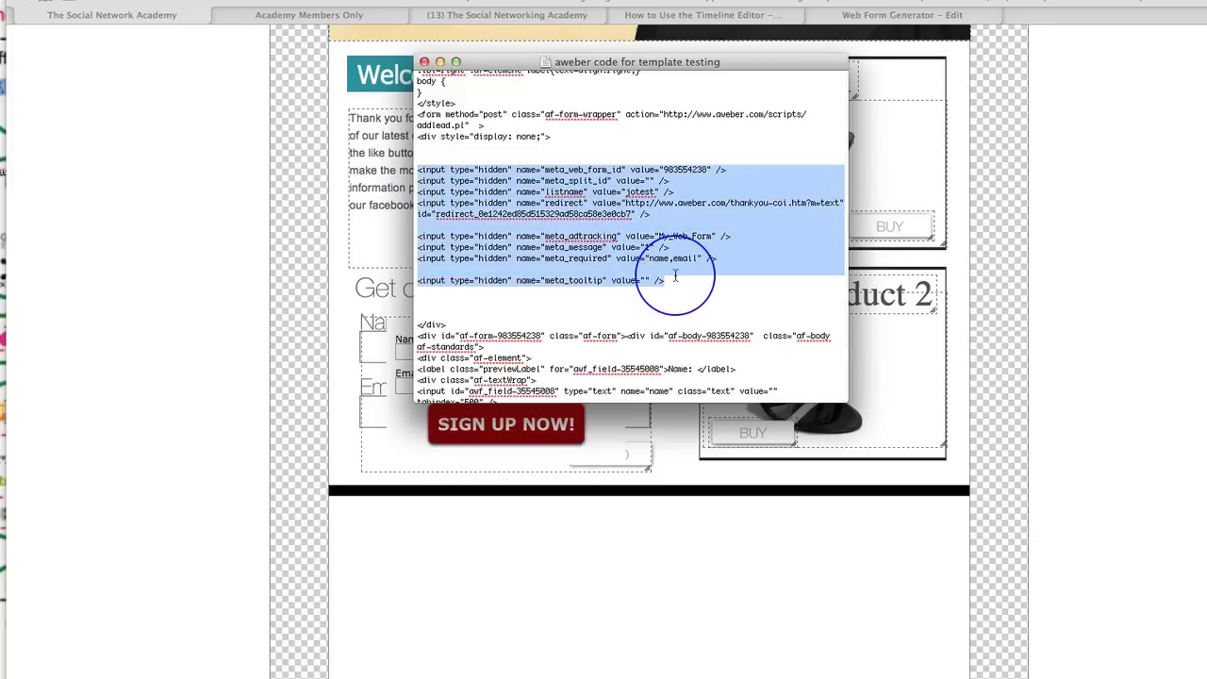
# Replace all the HTML in the sign-up form widget with the copied hidden input lines and apply the edit.
pyautogui.click(539, 436)
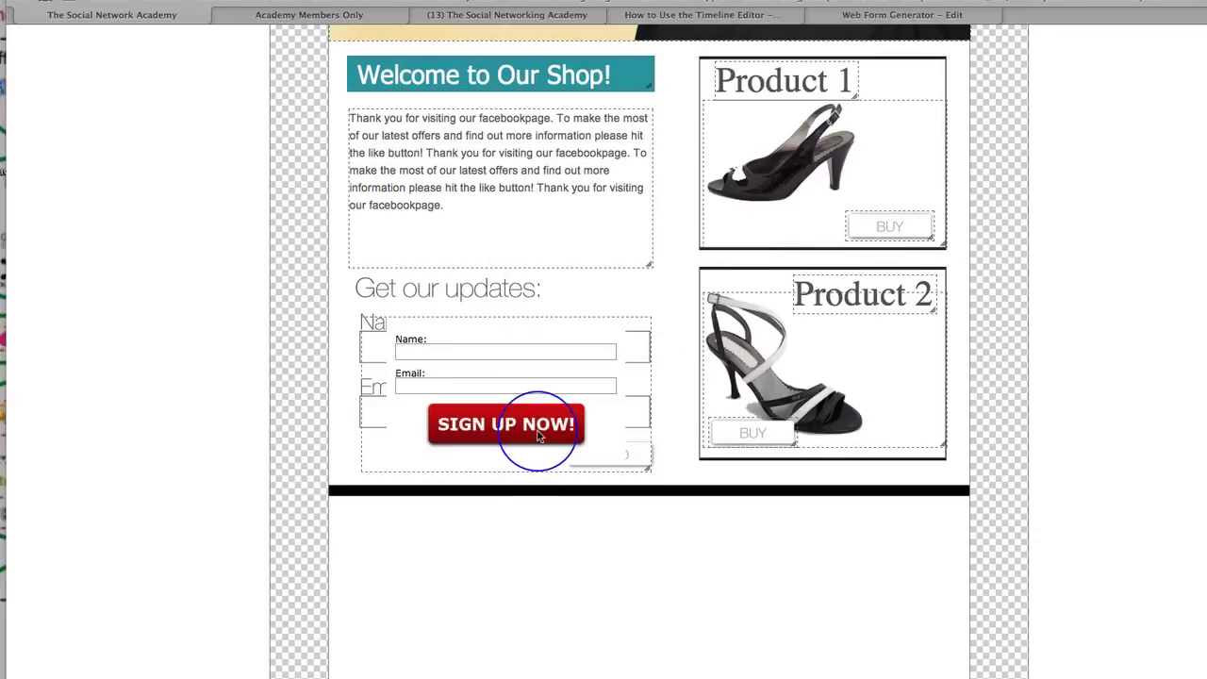
pyautogui.click(630, 312)
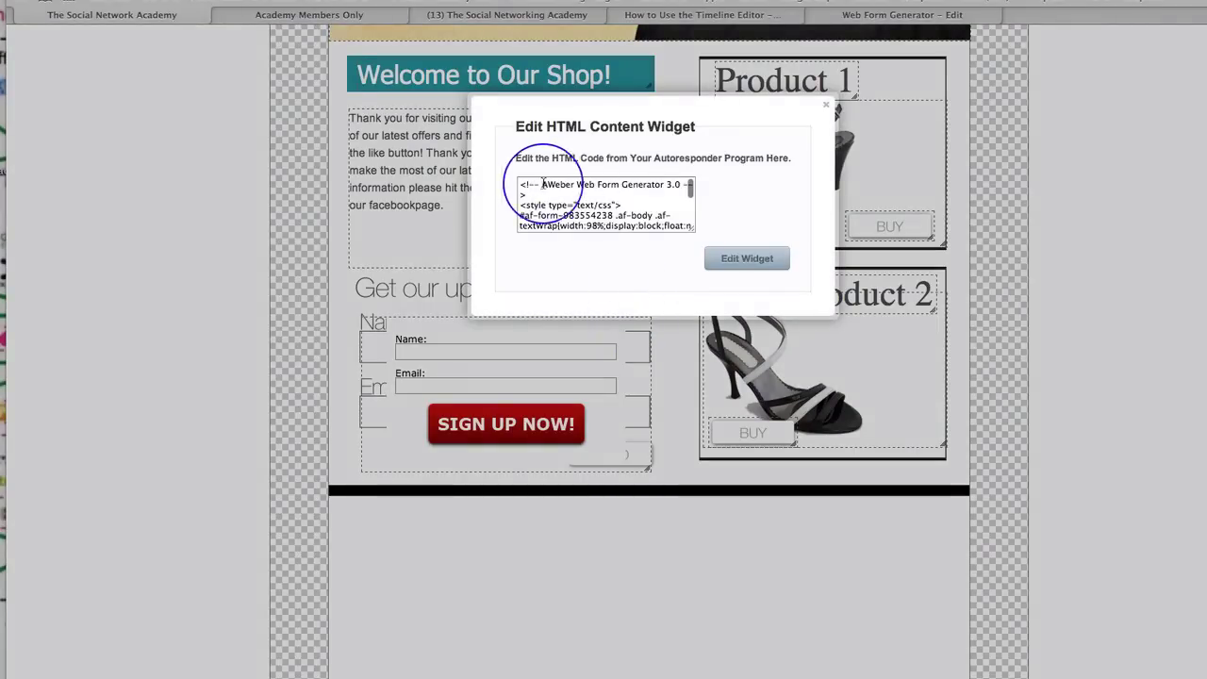
pyautogui.moveTo(520, 185); pyautogui.dragTo(639, 339)
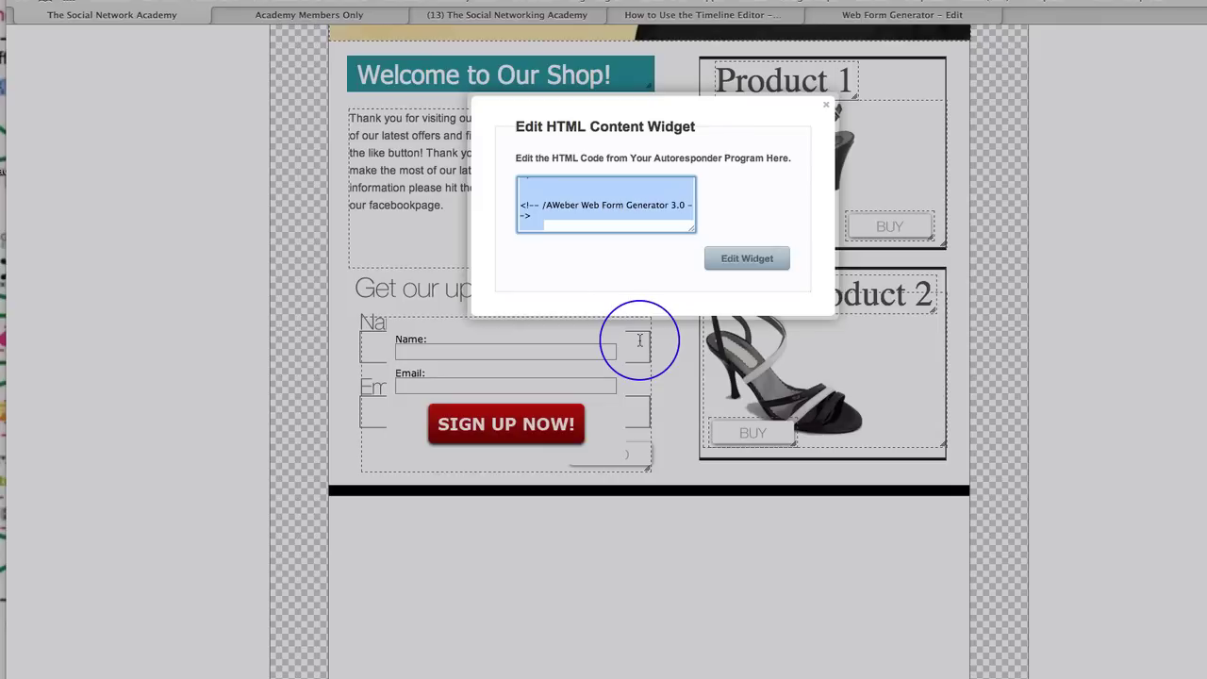
pyautogui.press('super+v')
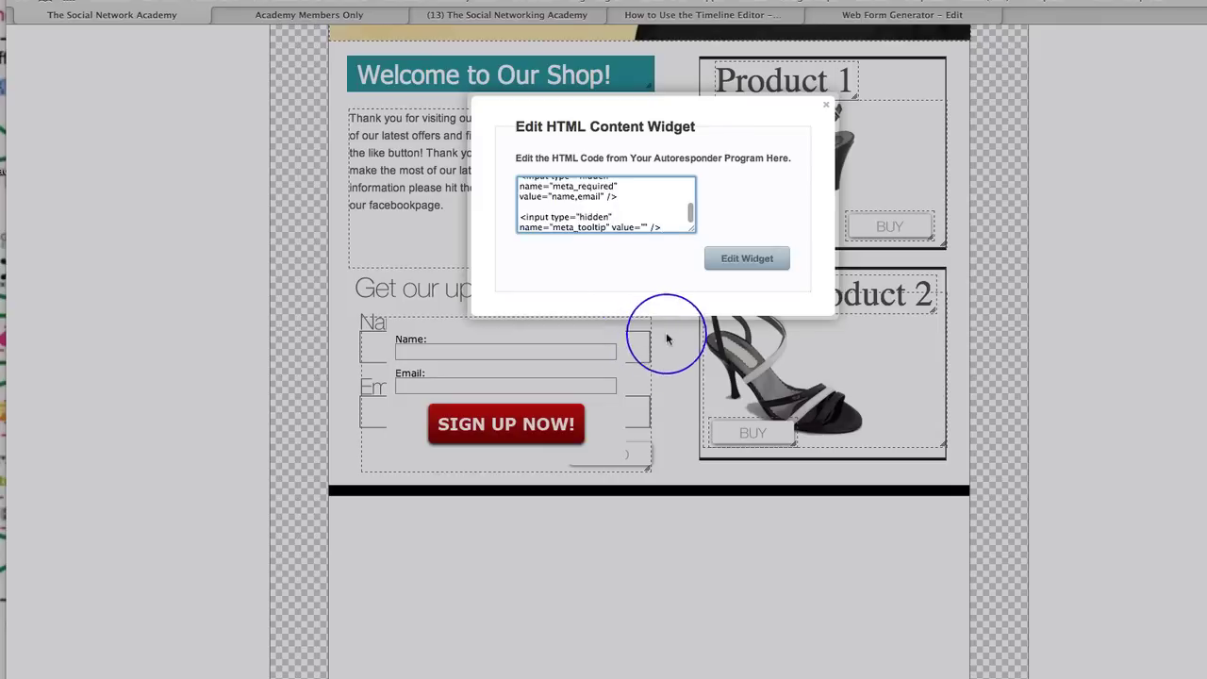
pyautogui.click(739, 268)
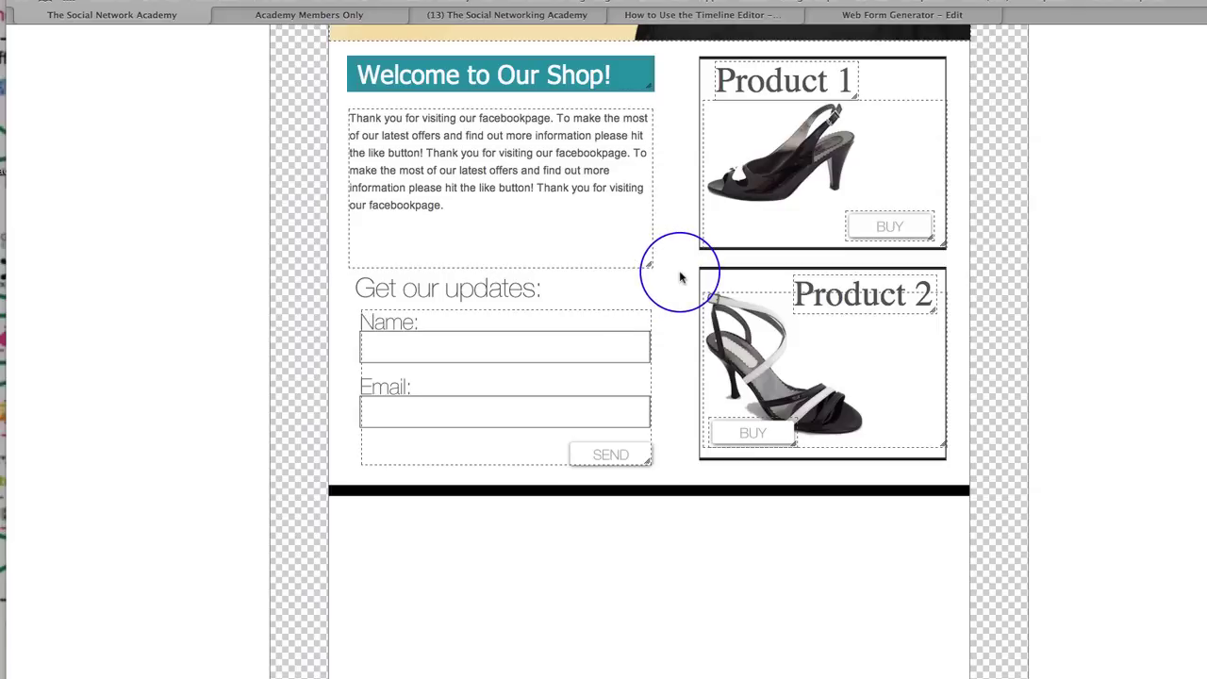
# Update the tab with the edited template and reload the Free Gift tab on the Facebook page.
pyautogui.scroll(10, 681, 272)
pyautogui.scroll(15, 682, 272)
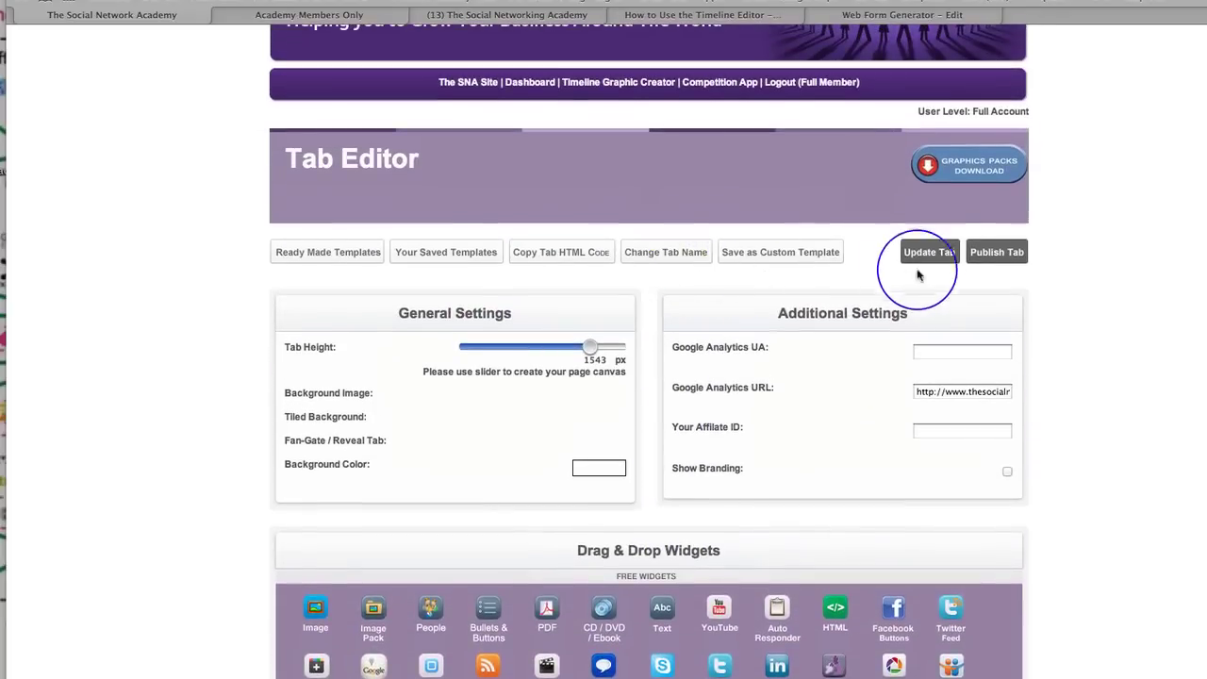
pyautogui.click(922, 252)
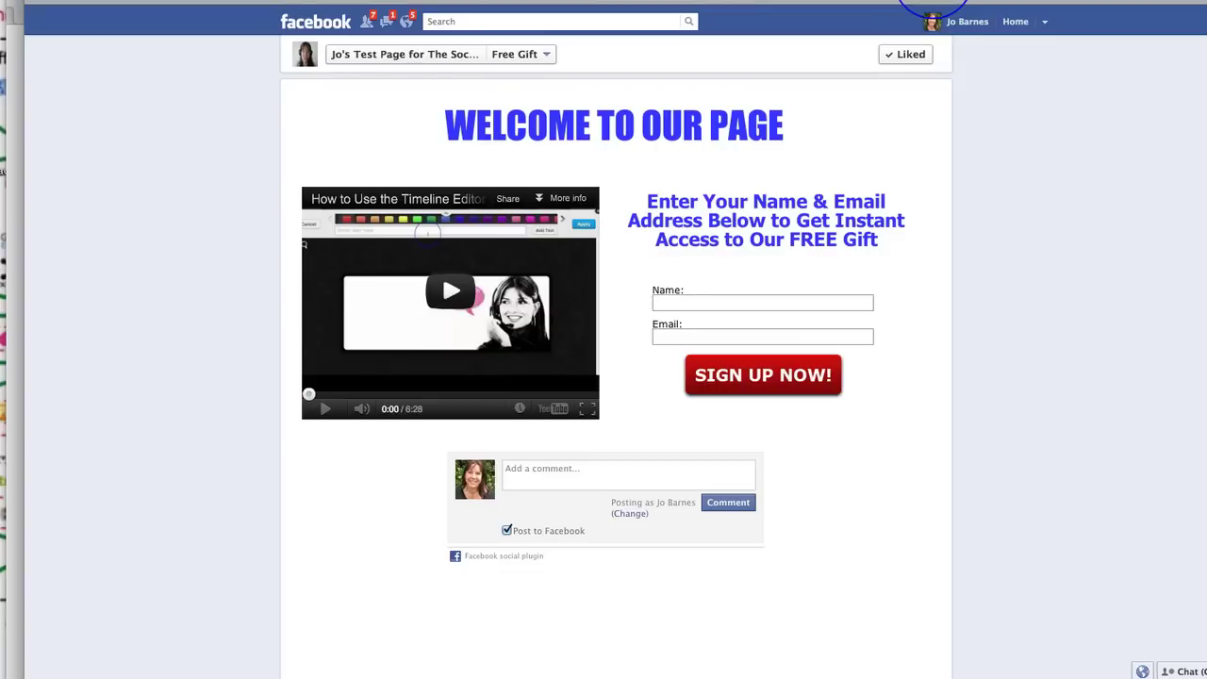
pyautogui.click(932, 1)
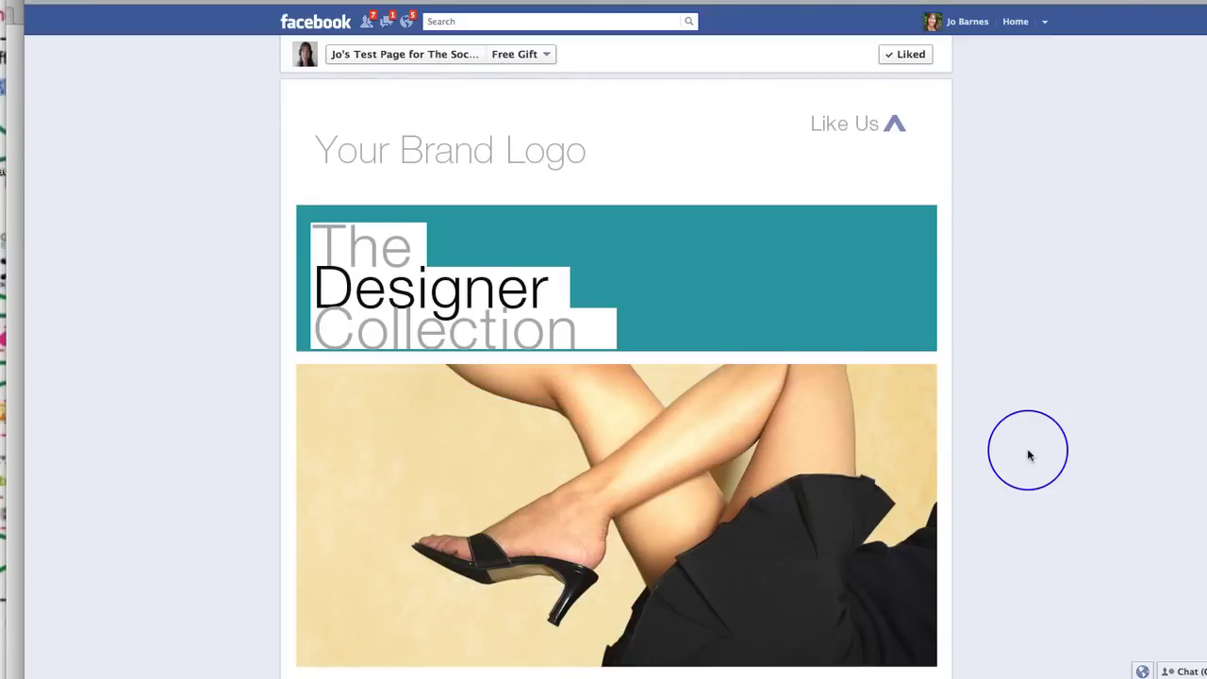
# Check the published Free Gift layout on Facebook, try placing the cursor in its Name and Email fields, and return to the Tab Editor.
pyautogui.scroll(-8, 1029, 455)
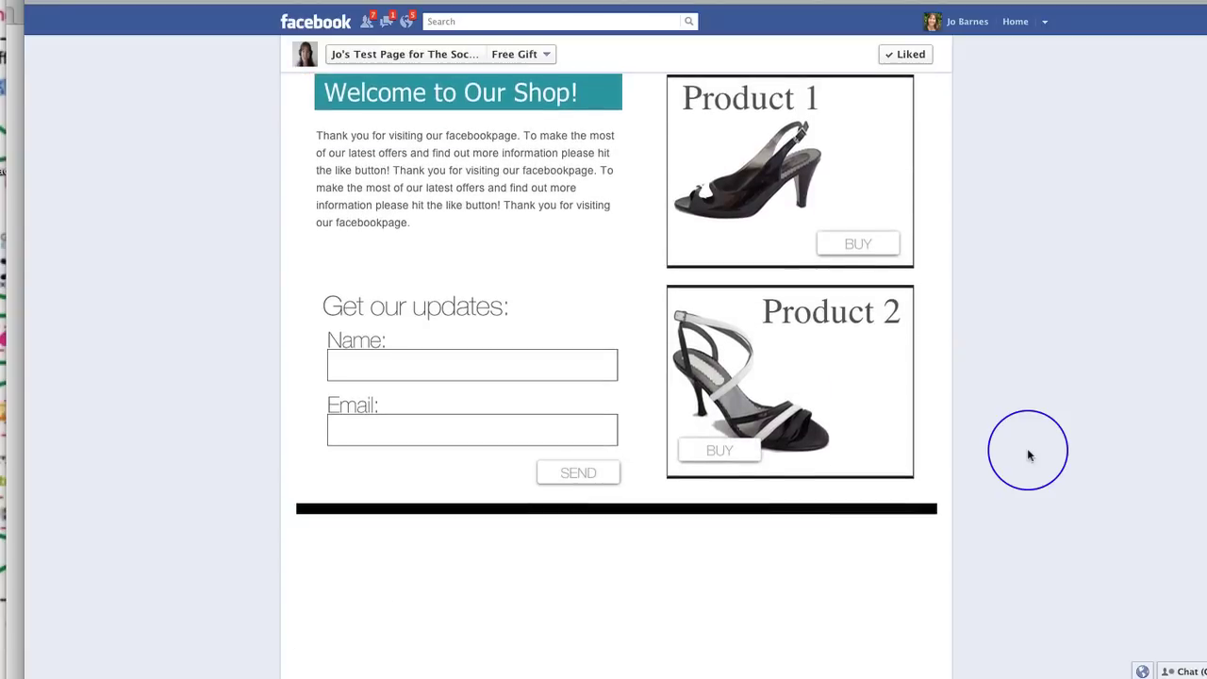
pyautogui.scroll(8, 660, 72)
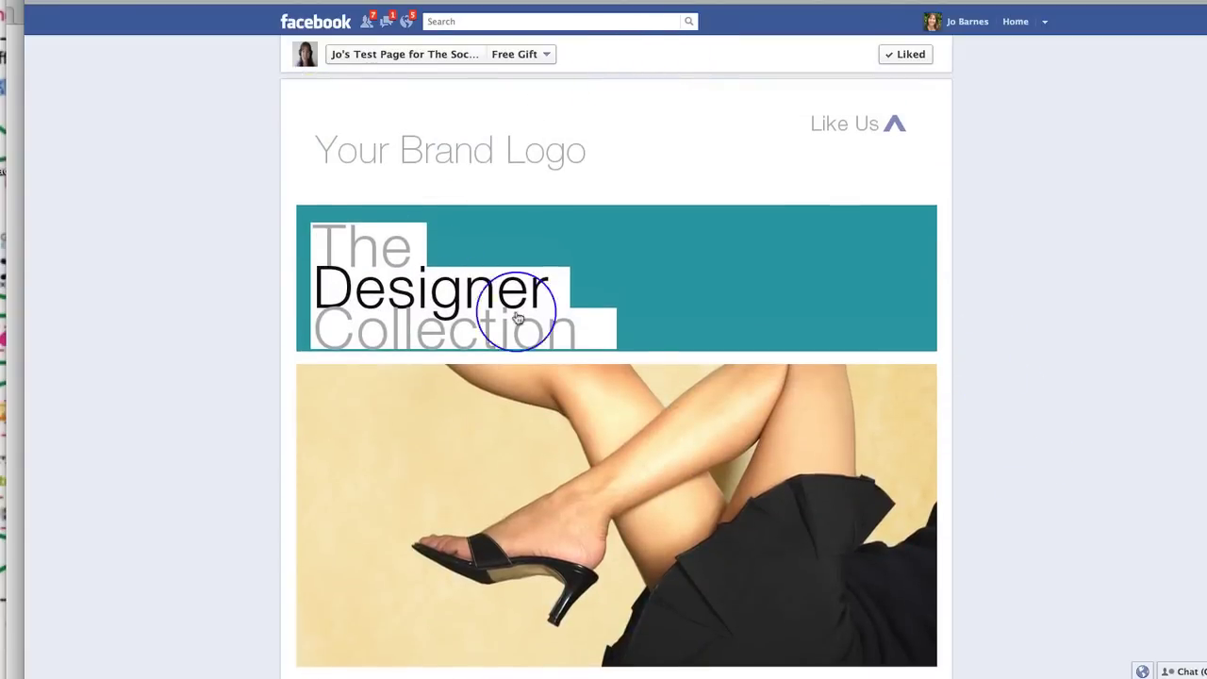
pyautogui.scroll(-8, 668, 443)
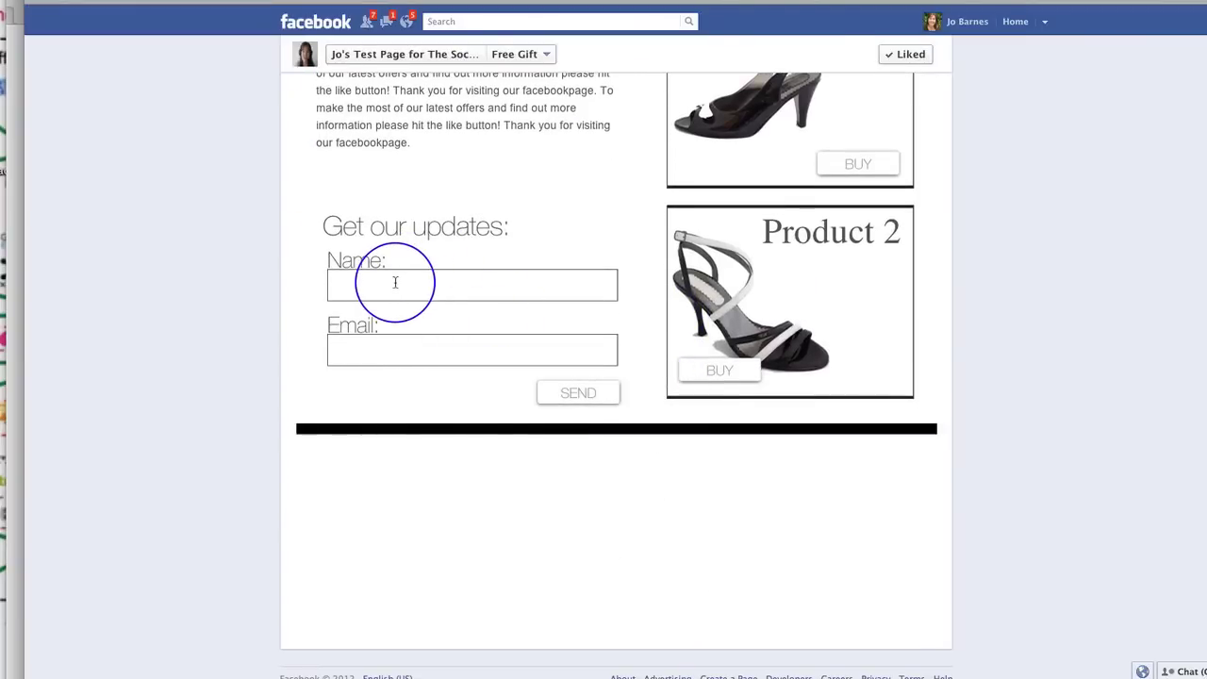
pyautogui.click(395, 282)
pyautogui.click(363, 353)
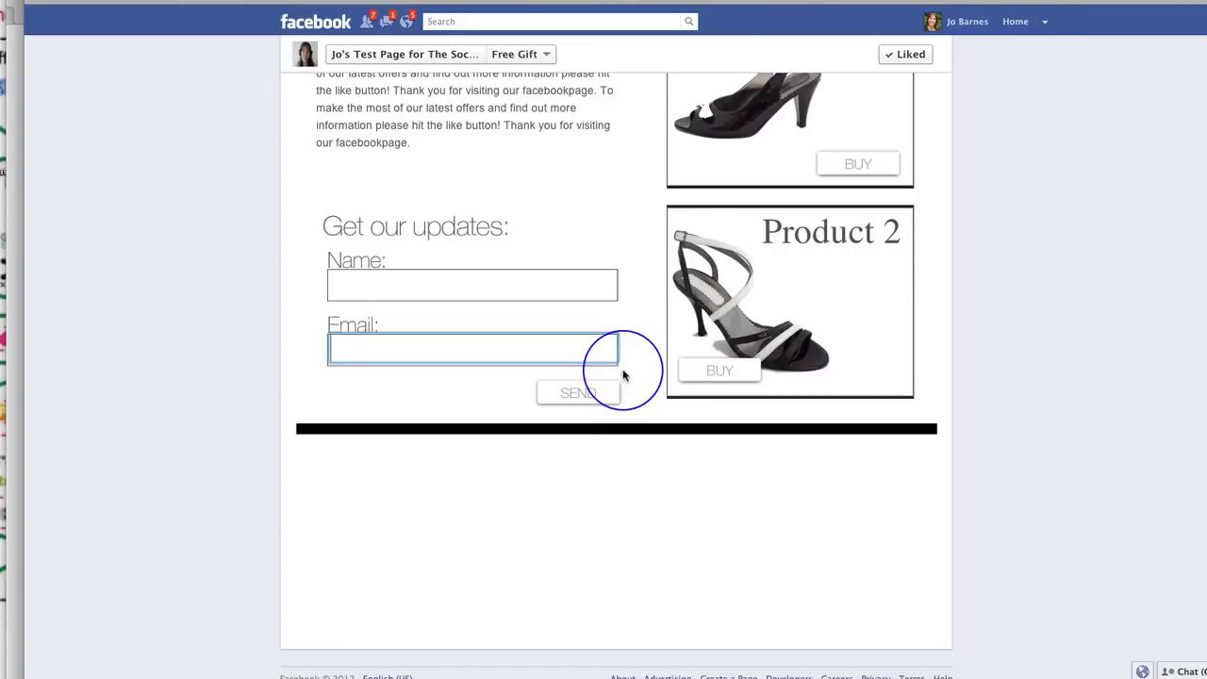
pyautogui.scroll(10, 637, 306)
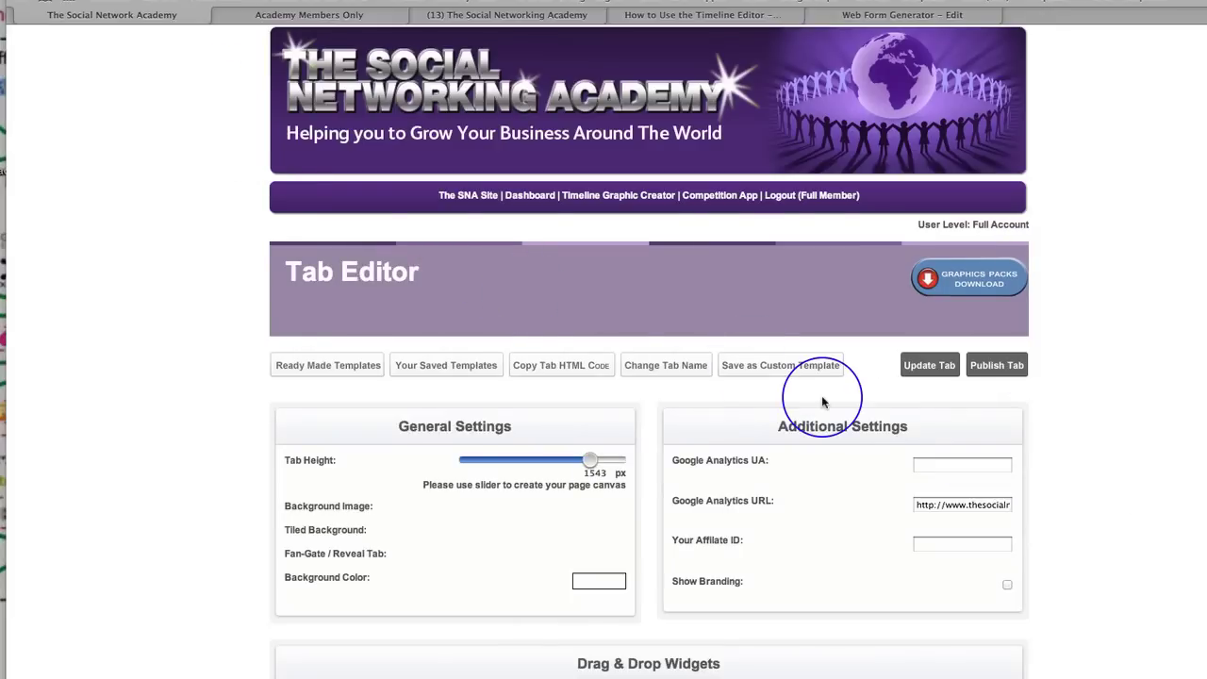
# Preview the Twitter Buttons and Facebook Buttons widget options on the template header, closing each without adding anything.
pyautogui.scroll(-5, 821, 394)
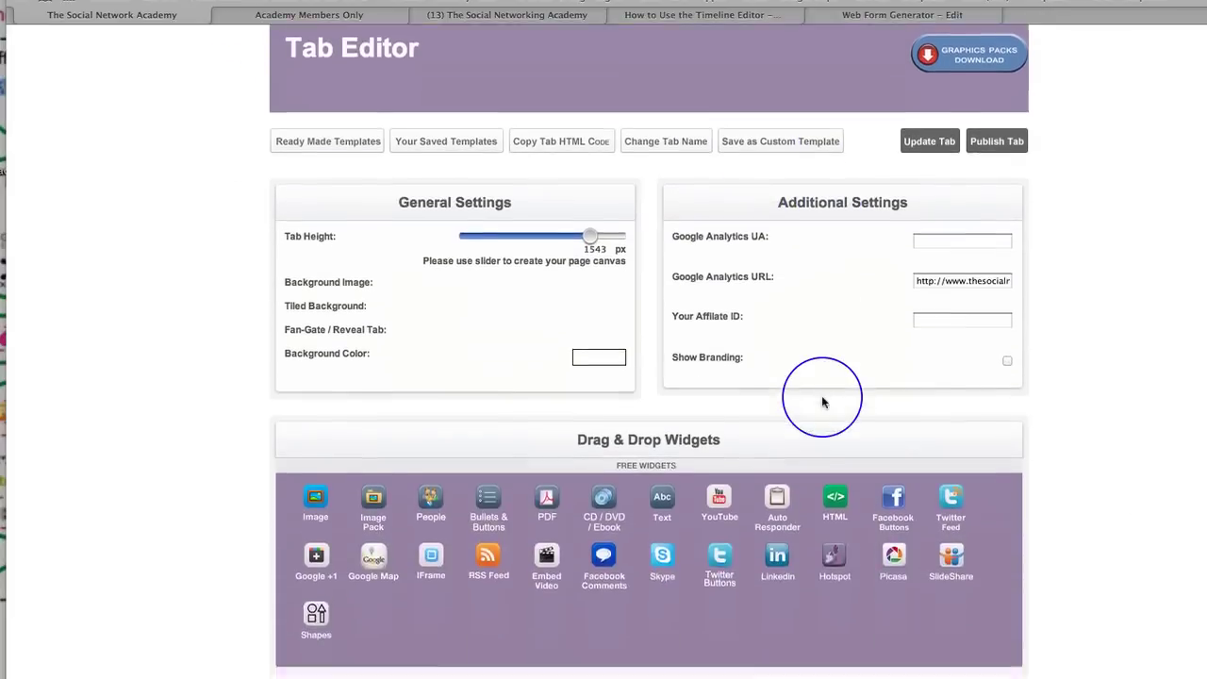
pyautogui.scroll(-5, 821, 402)
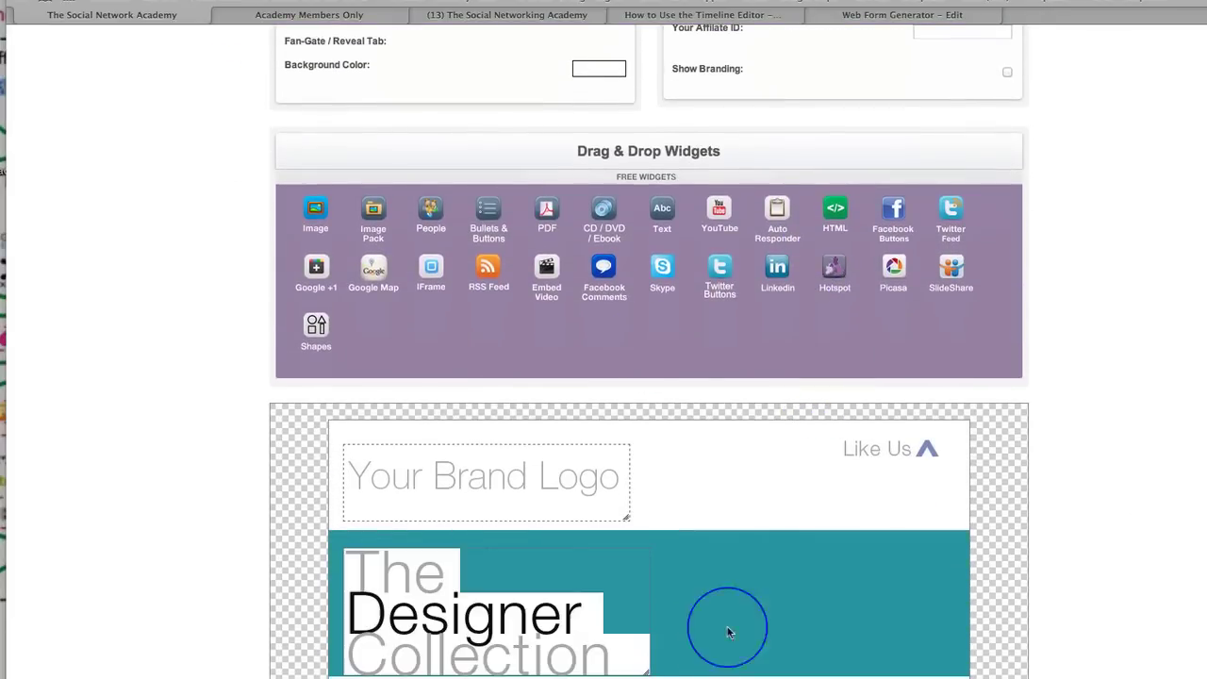
pyautogui.scroll(-15, 786, 616)
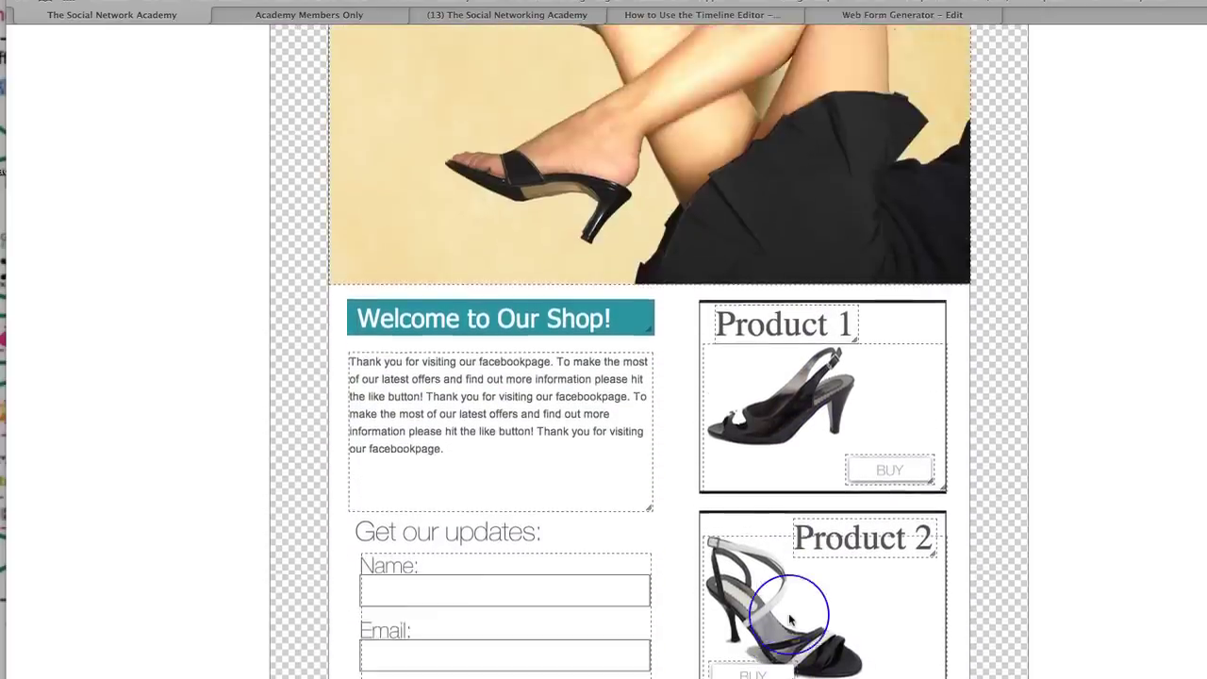
pyautogui.scroll(14, 790, 619)
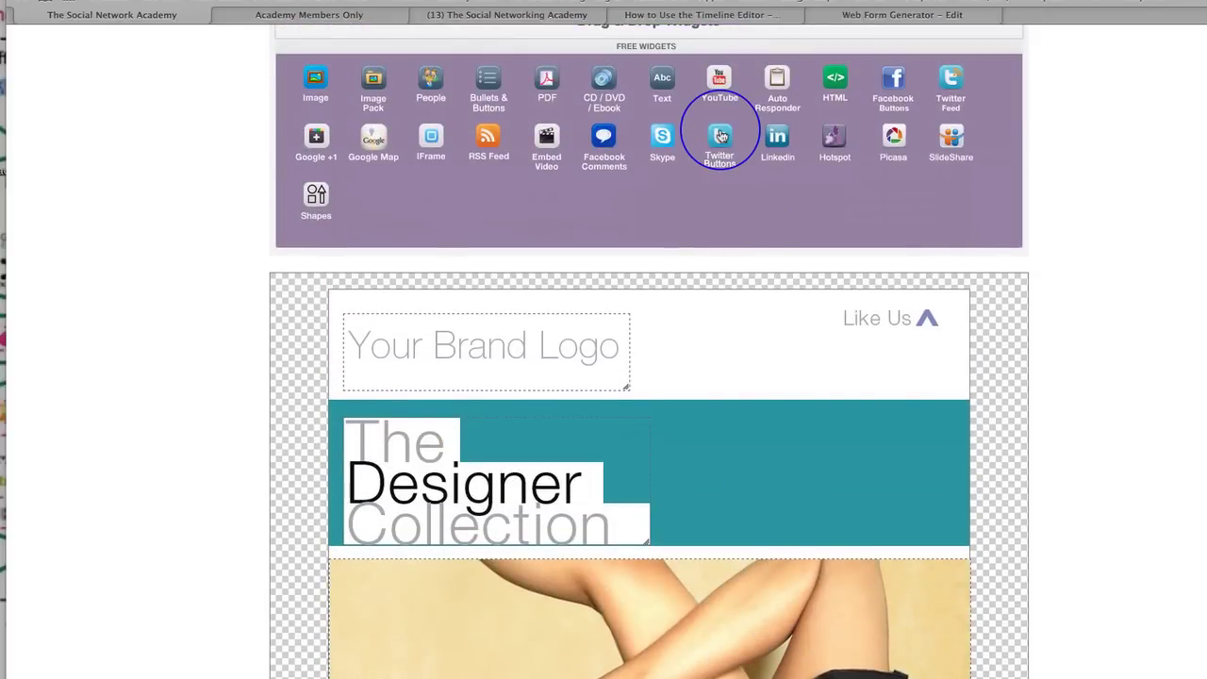
pyautogui.moveTo(721, 137); pyautogui.dragTo(770, 345)
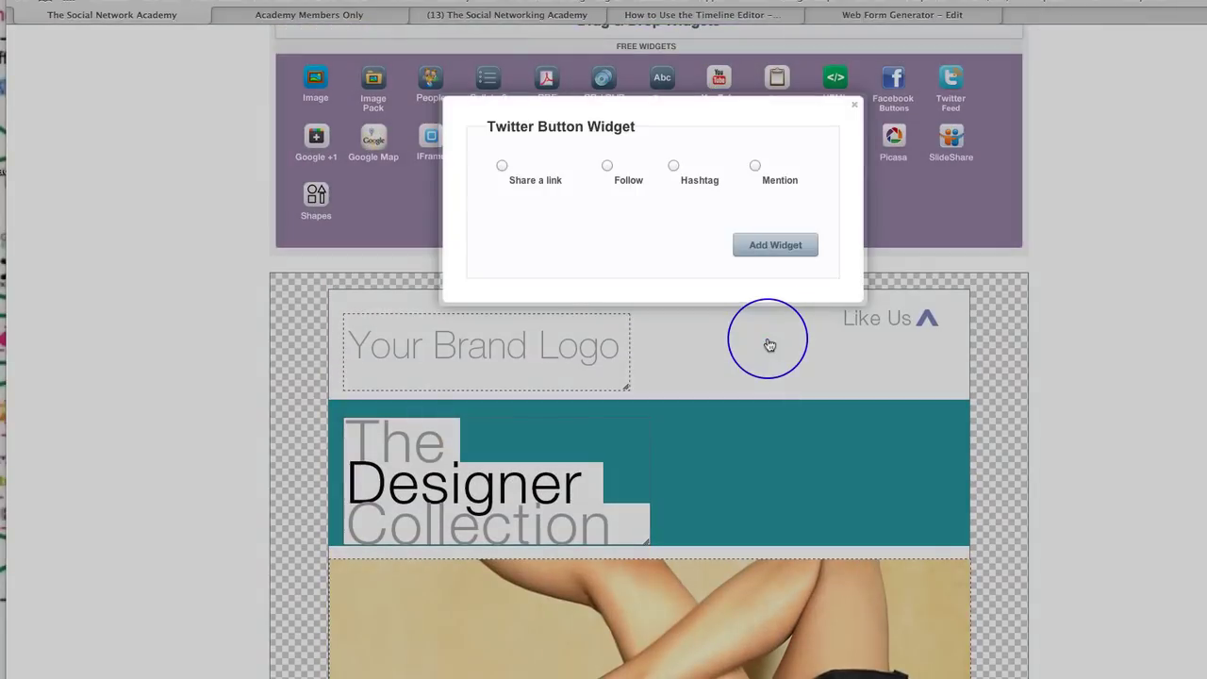
pyautogui.click(854, 107)
pyautogui.moveTo(894, 83); pyautogui.dragTo(834, 335)
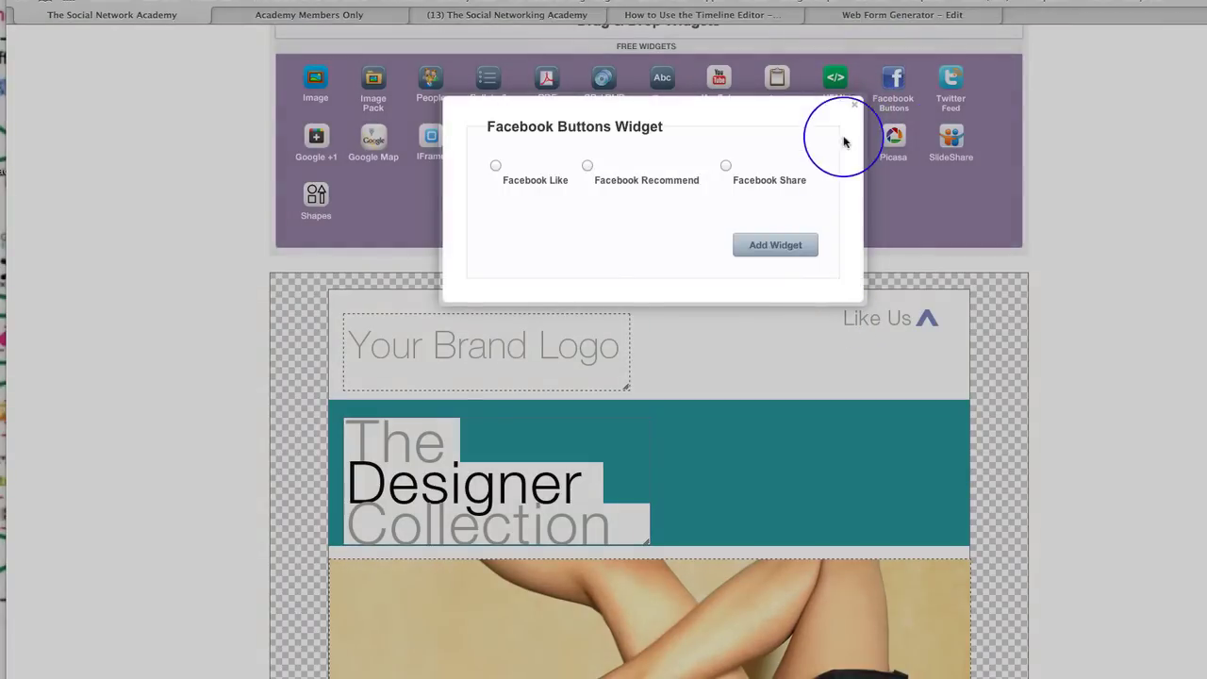
pyautogui.click(853, 106)
# Preview the Image, Text and YouTube widget dialogs without adding any of them, and look over the template layout and widget area.
pyautogui.scroll(-10, 765, 450)
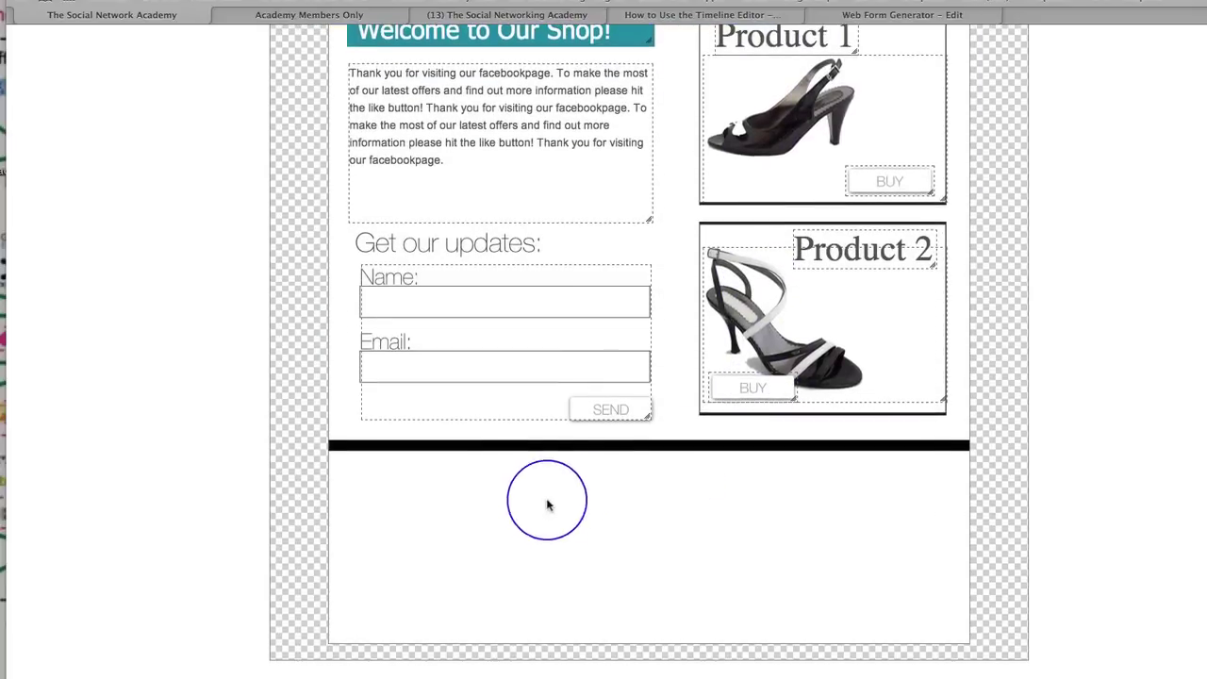
pyautogui.scroll(10, 692, 506)
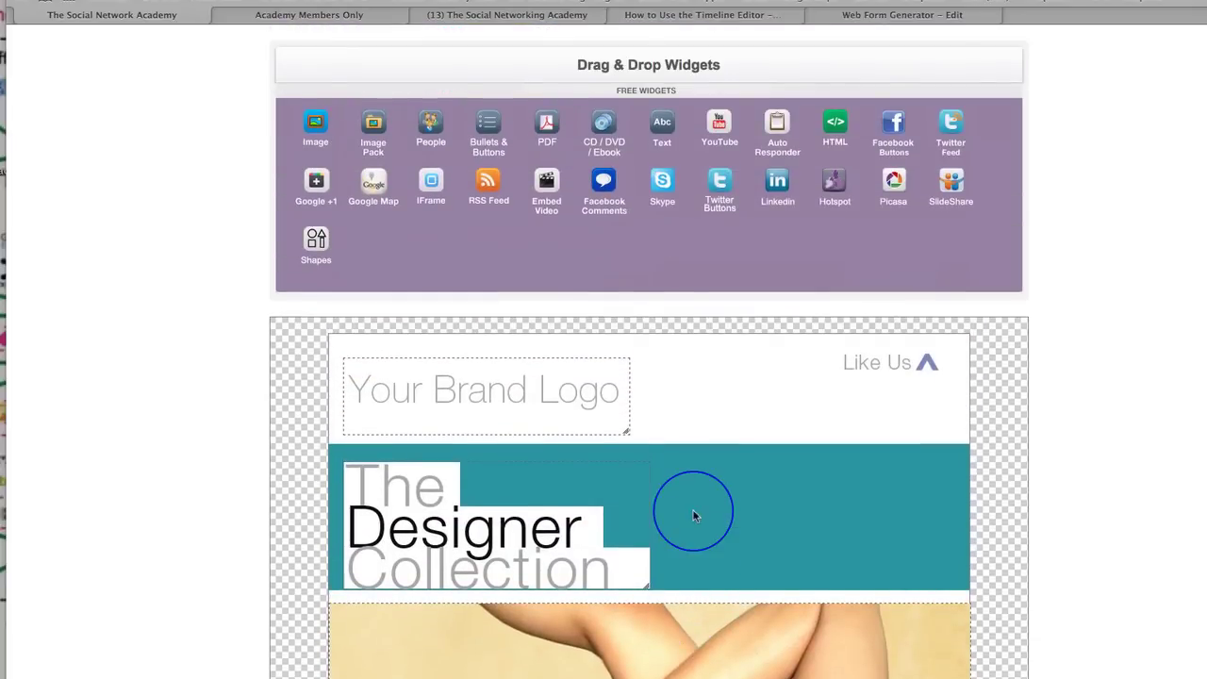
pyautogui.moveTo(318, 115); pyautogui.dragTo(634, 402)
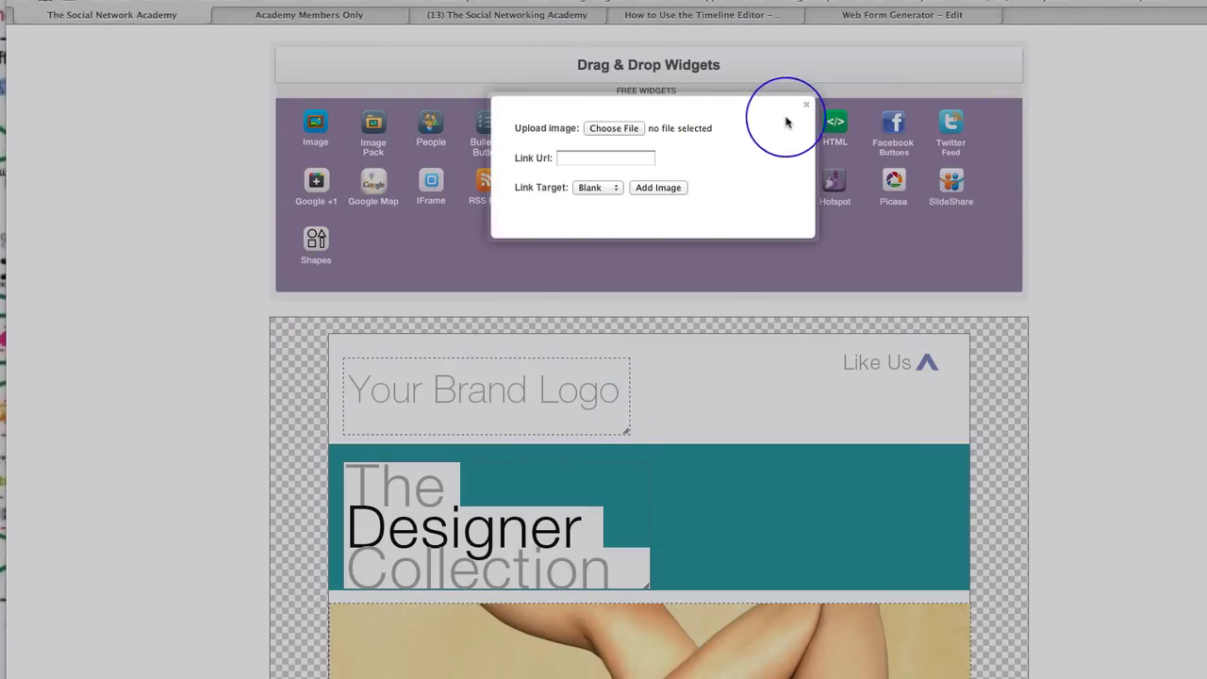
pyautogui.click(806, 106)
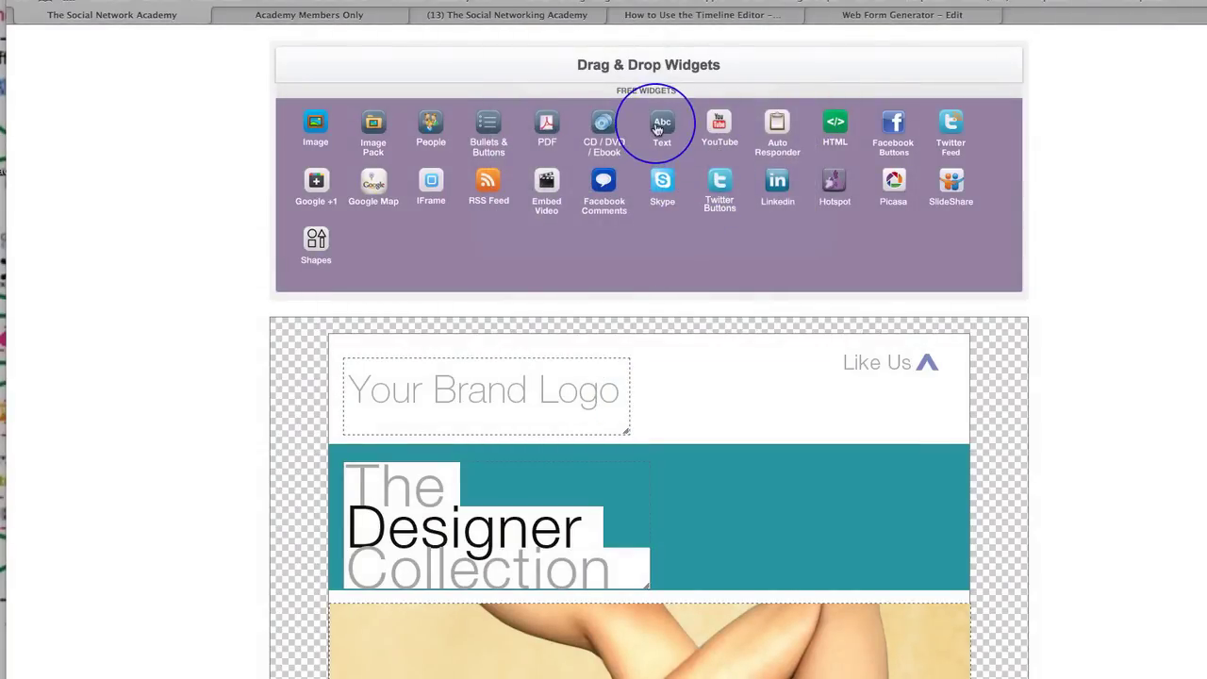
pyautogui.moveTo(658, 128); pyautogui.dragTo(701, 456)
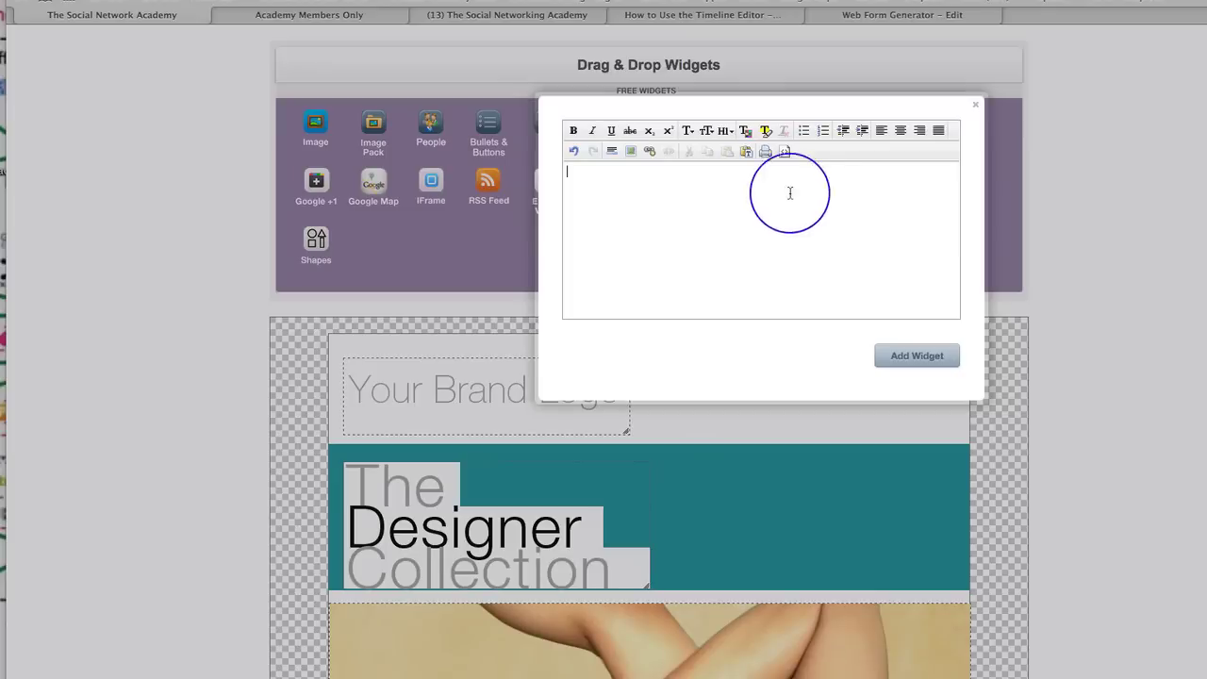
pyautogui.click(978, 107)
pyautogui.moveTo(722, 122); pyautogui.dragTo(732, 377)
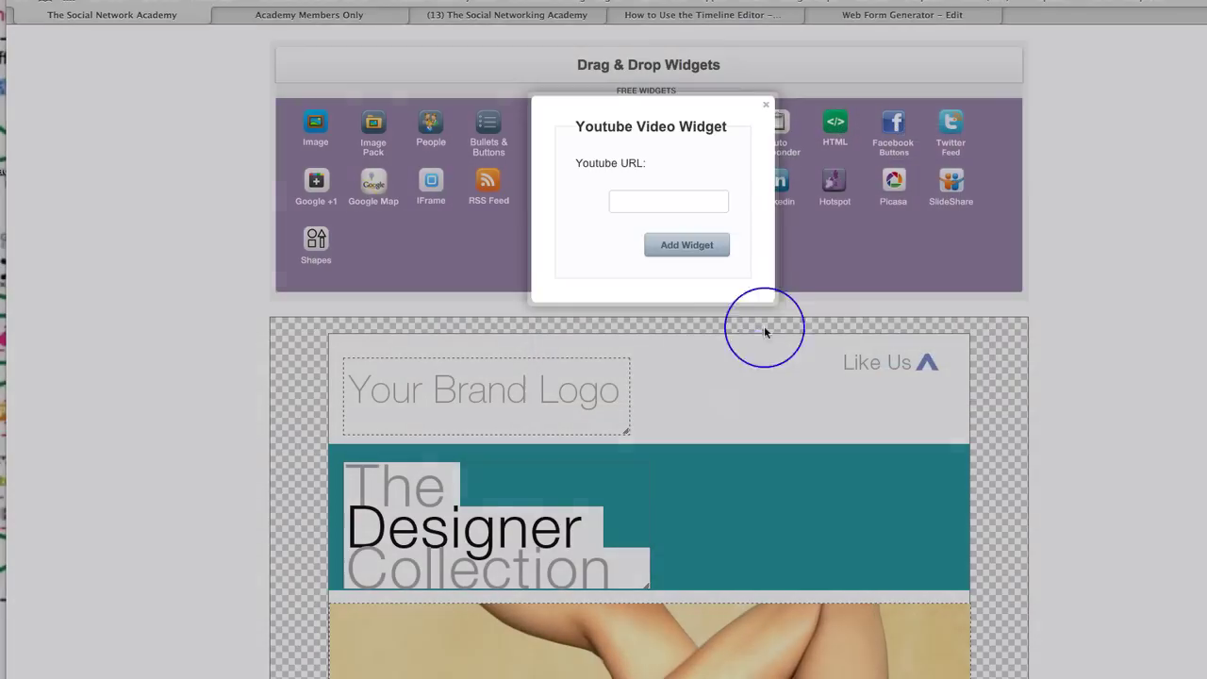
pyautogui.click(766, 105)
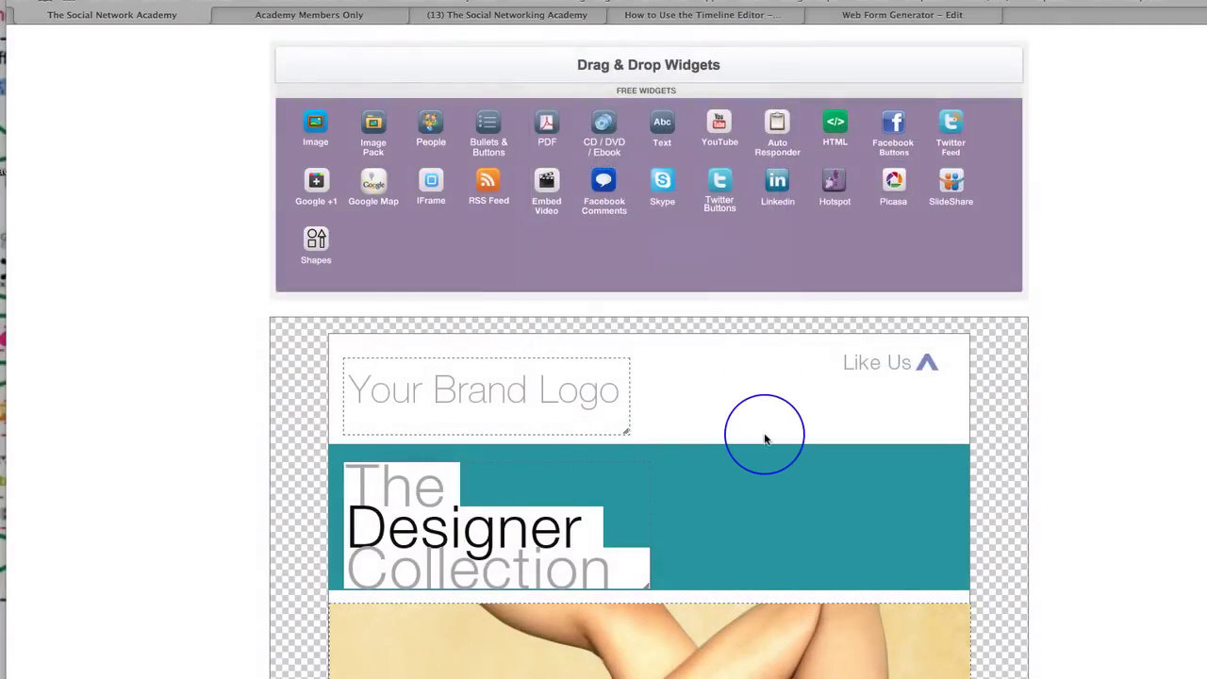
pyautogui.scroll(-10, 764, 438)
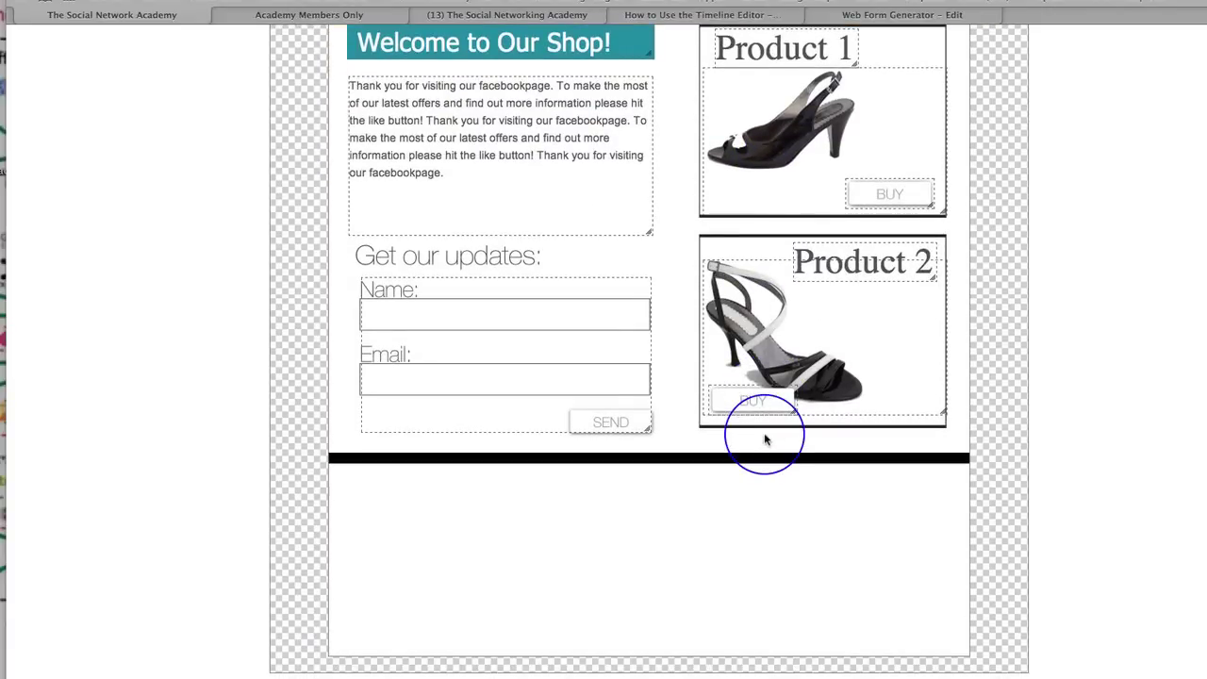
pyautogui.scroll(12, 764, 438)
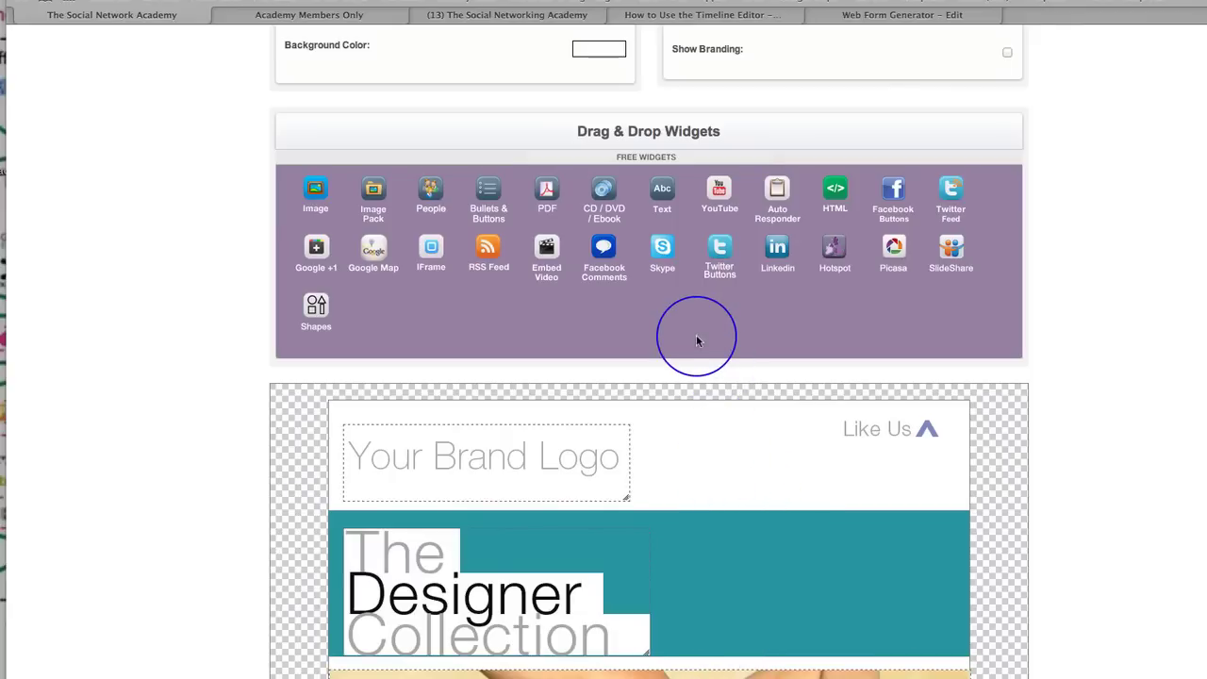
pyautogui.scroll(5, 696, 340)
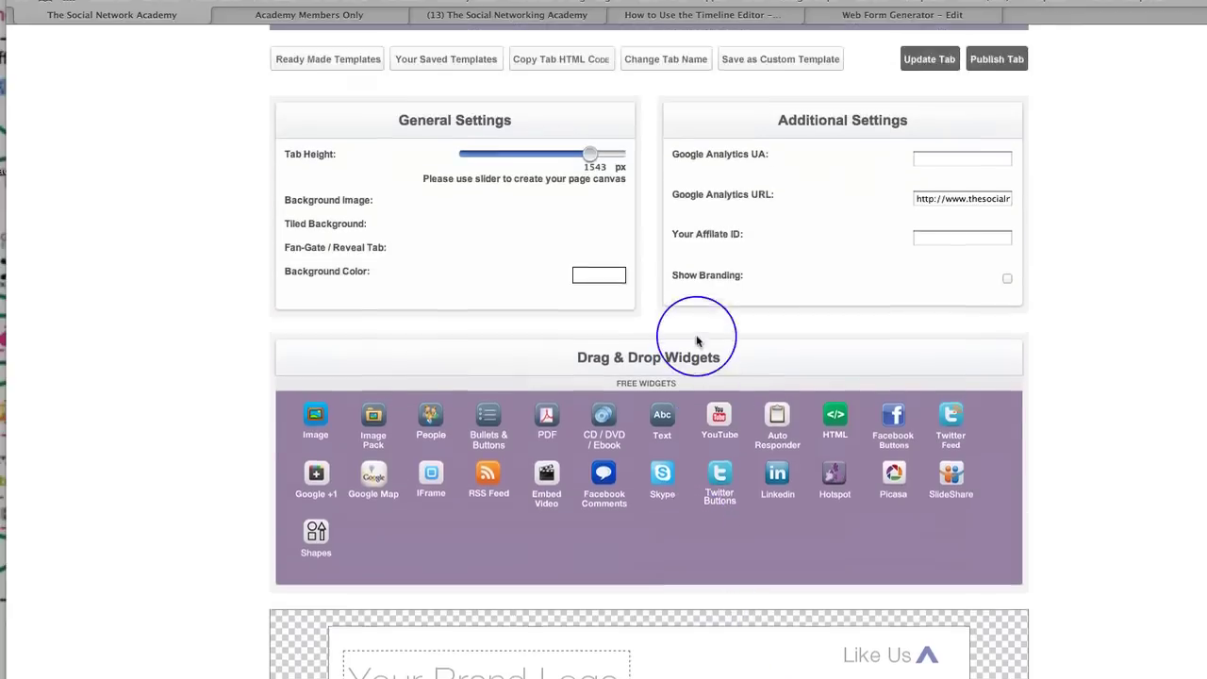
# Replace the current shop layout in the Tab Editor with the blank ready-made template.
pyautogui.click(317, 217)
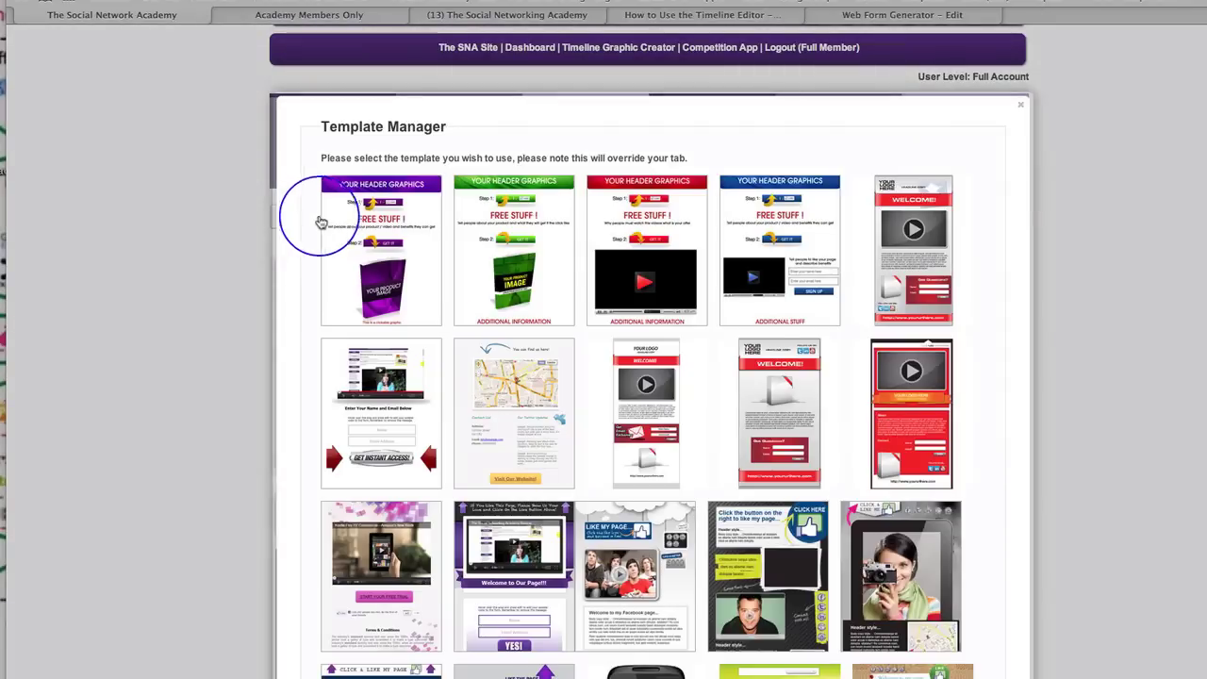
pyautogui.scroll(-8, 453, 358)
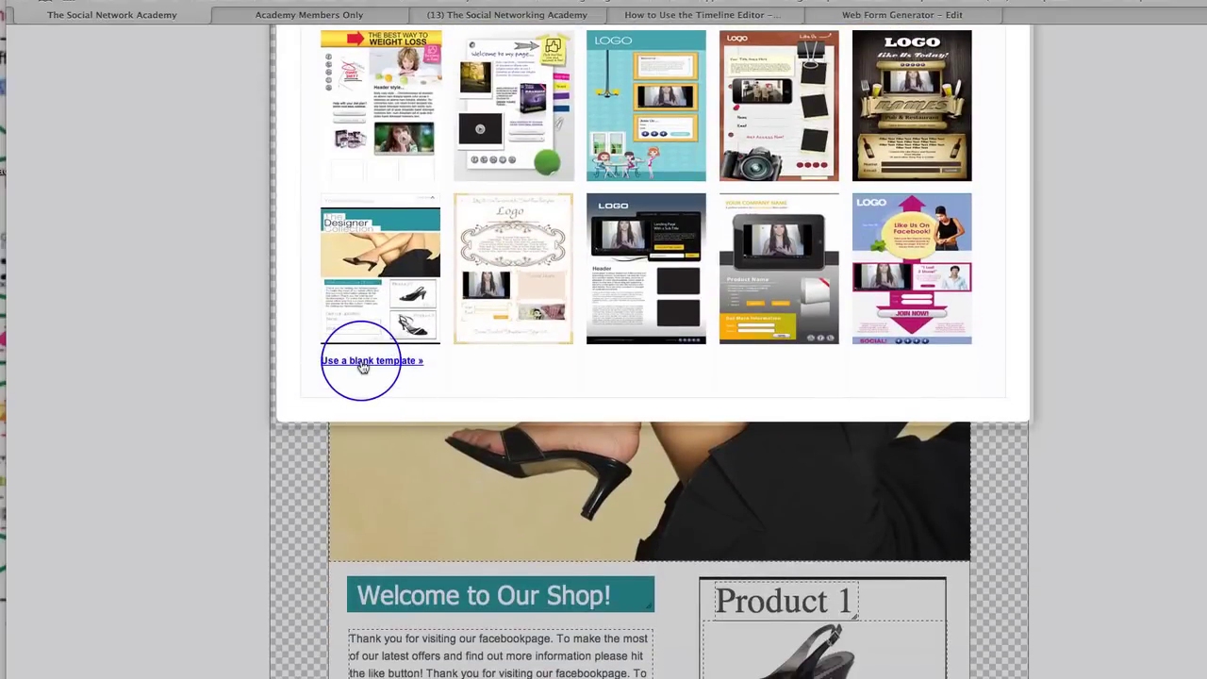
pyautogui.click(361, 364)
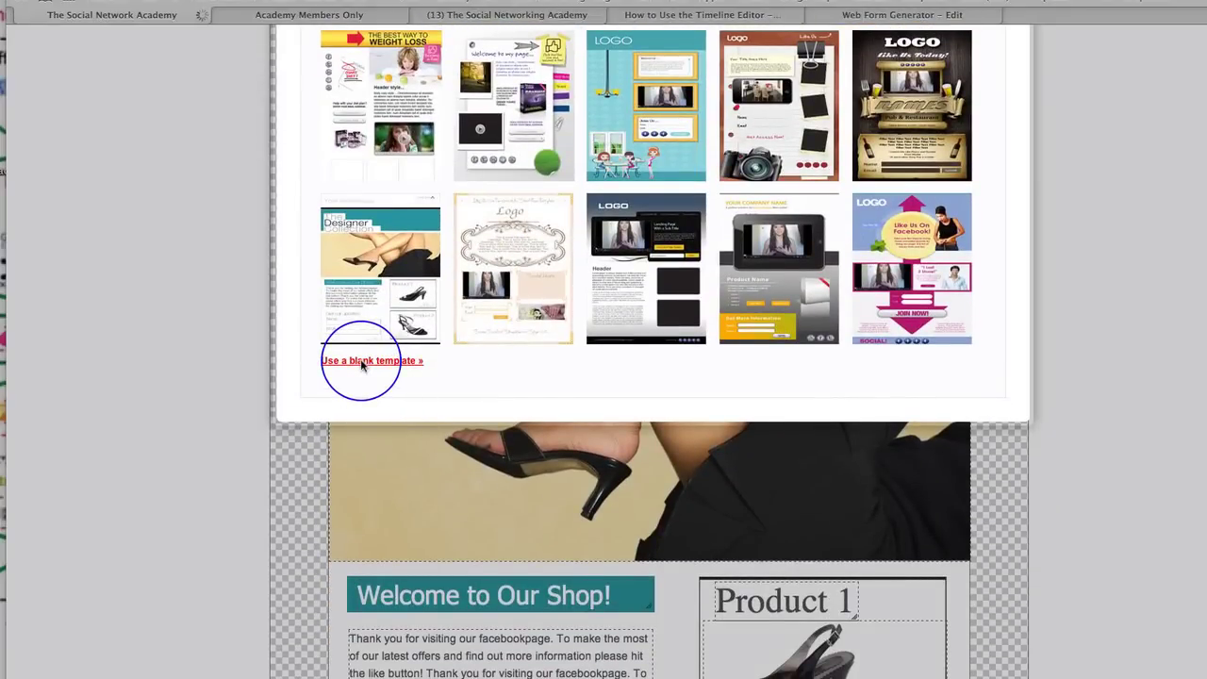
pyautogui.scroll(-10, 867, 555)
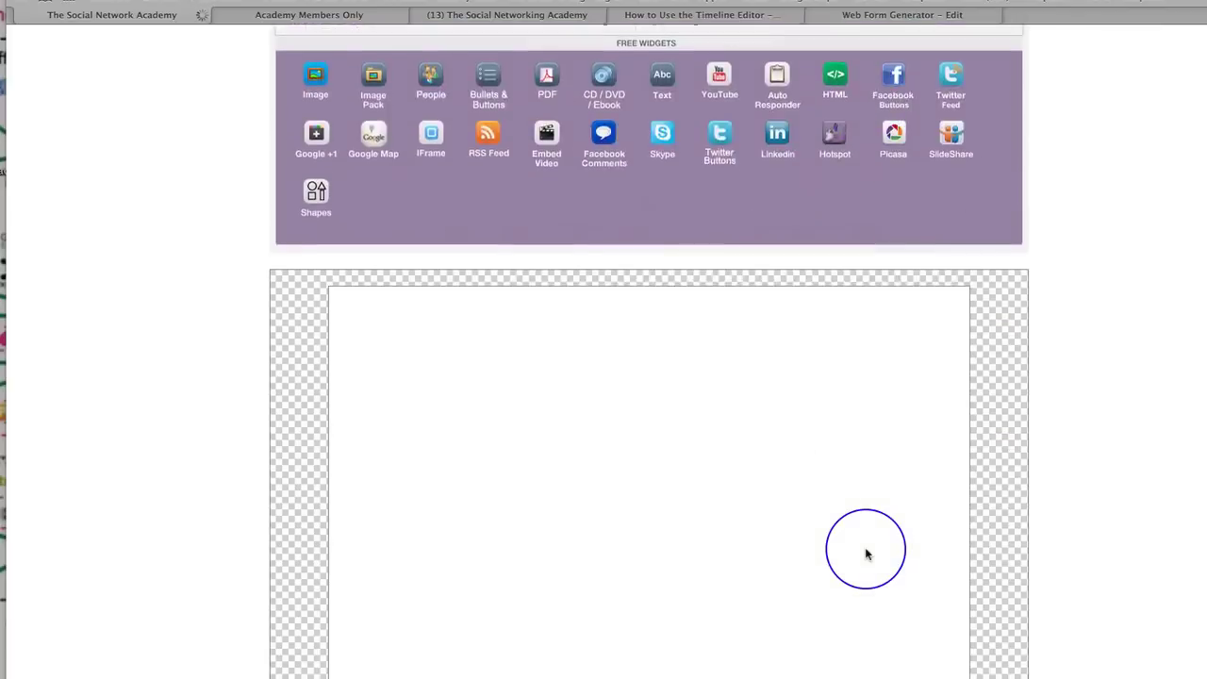
pyautogui.scroll(5, 866, 555)
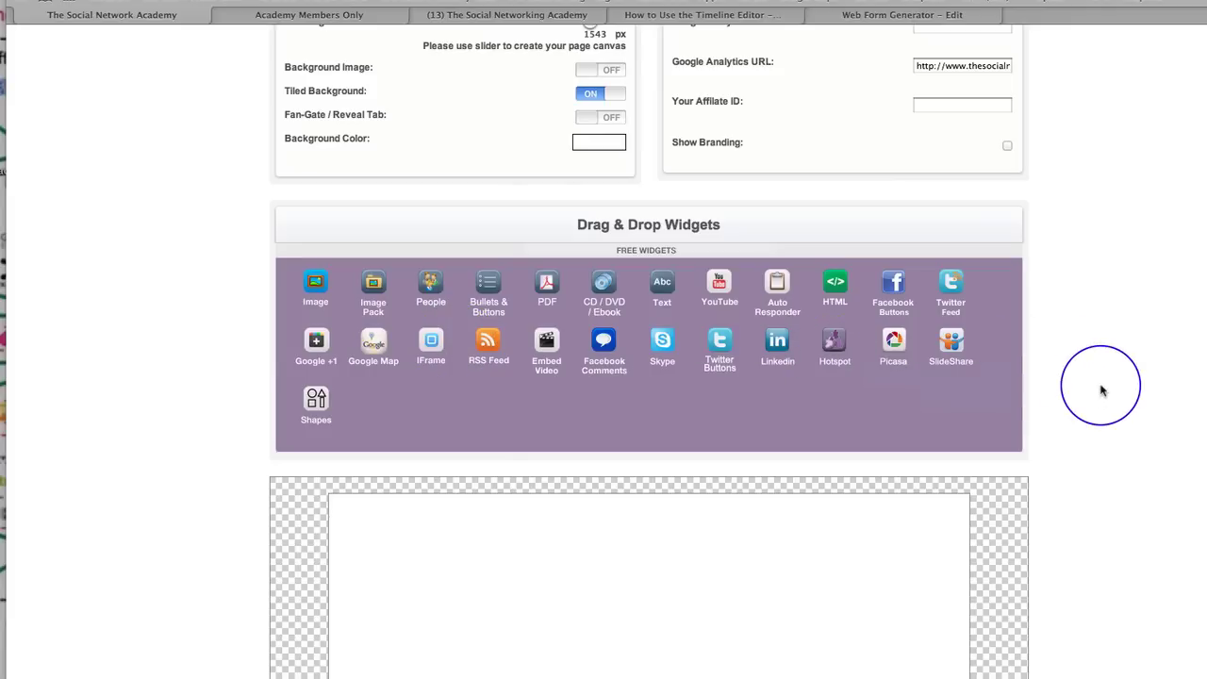
pyautogui.scroll(-3, 1100, 389)
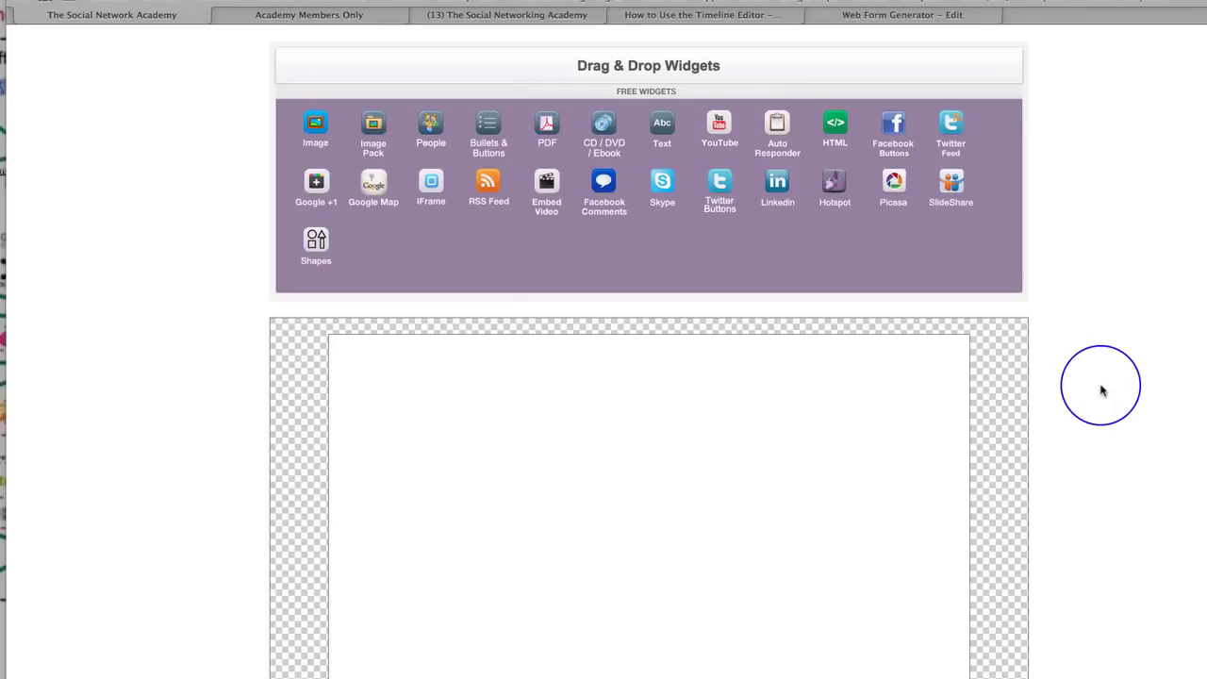
pyautogui.moveTo(430, 184)
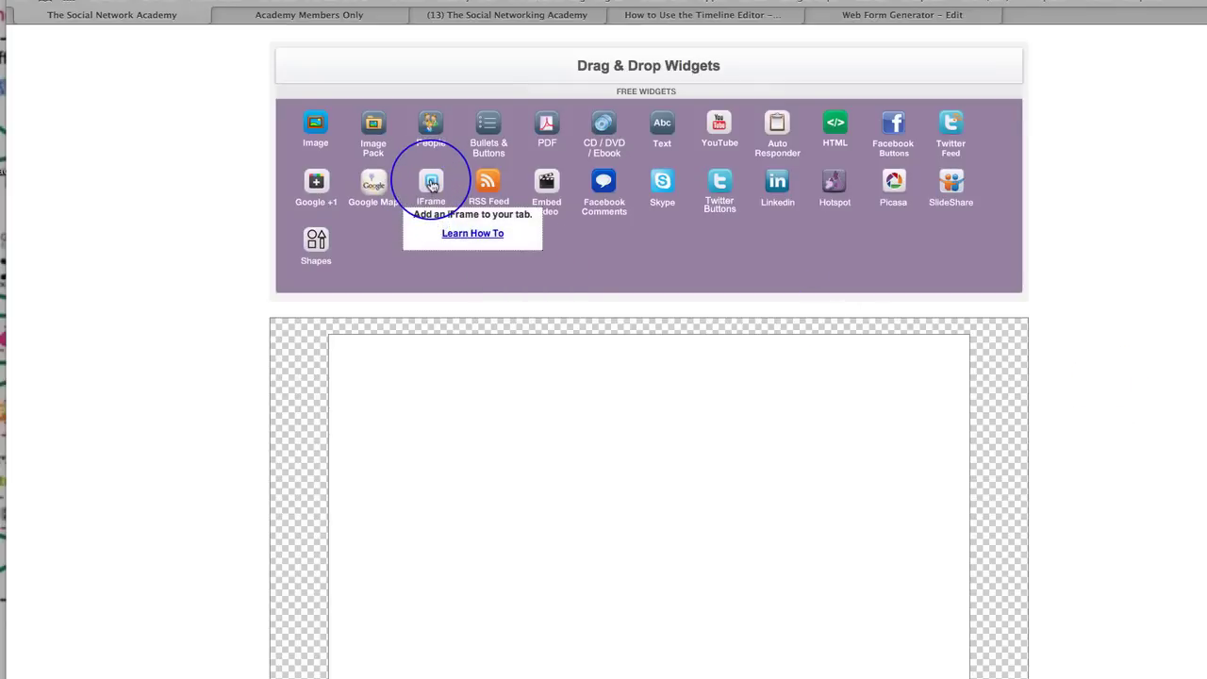
pyautogui.moveTo(431, 184); pyautogui.dragTo(622, 470)
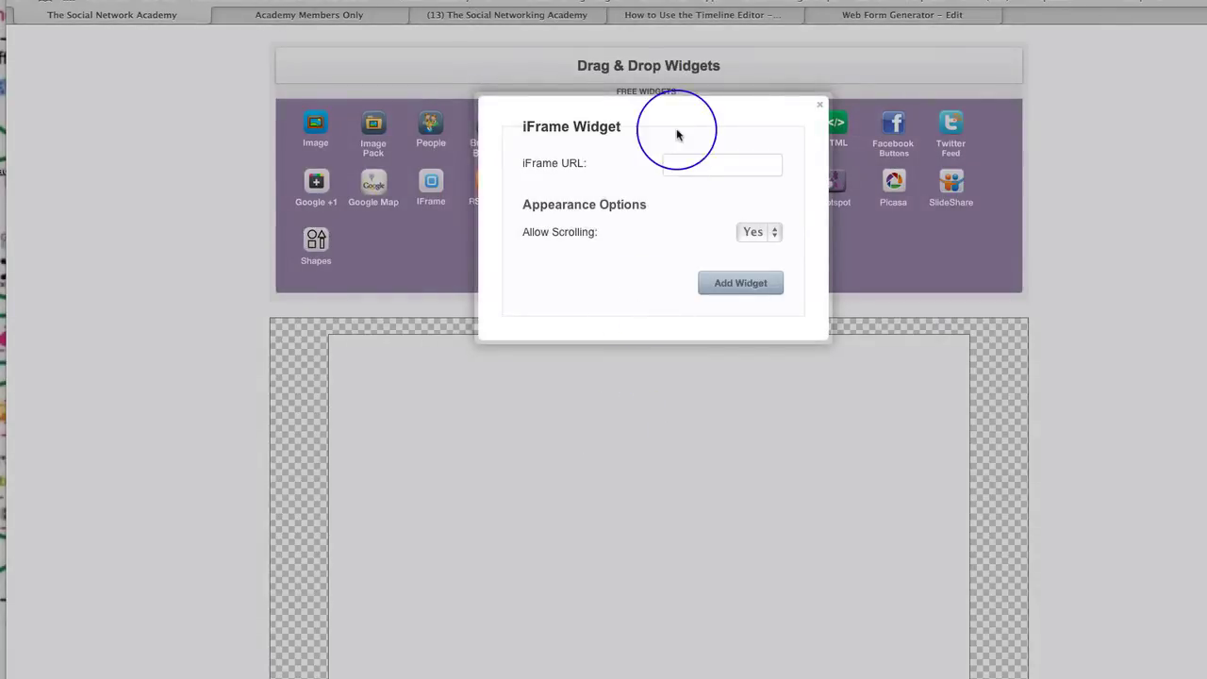
pyautogui.click(675, 161)
pyautogui.write('htt')
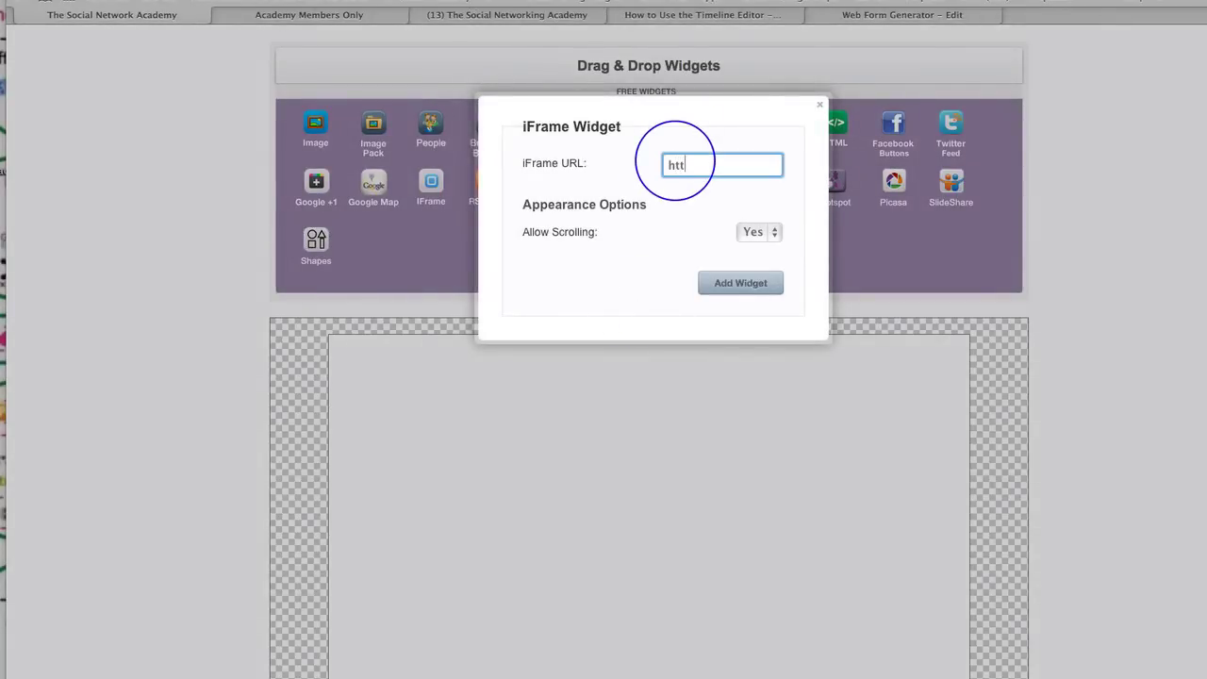
pyautogui.write('p://www.thesocialnet')
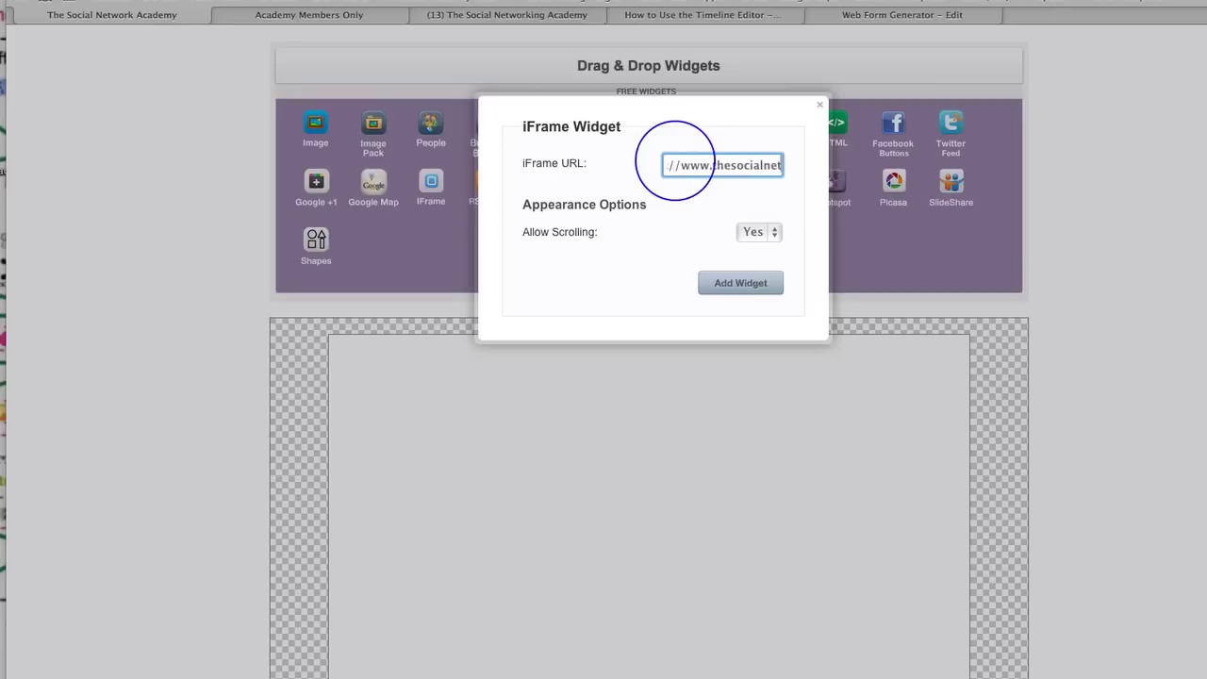
pyautogui.write('workinga')
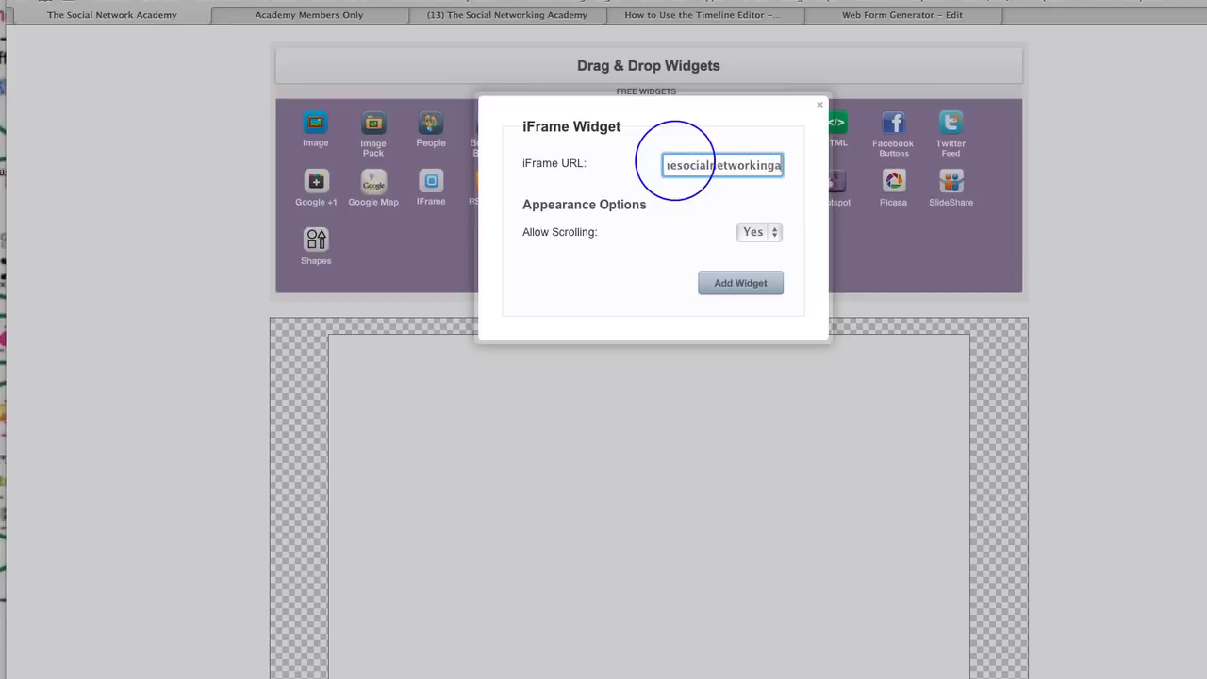
pyautogui.write('cademy.com')
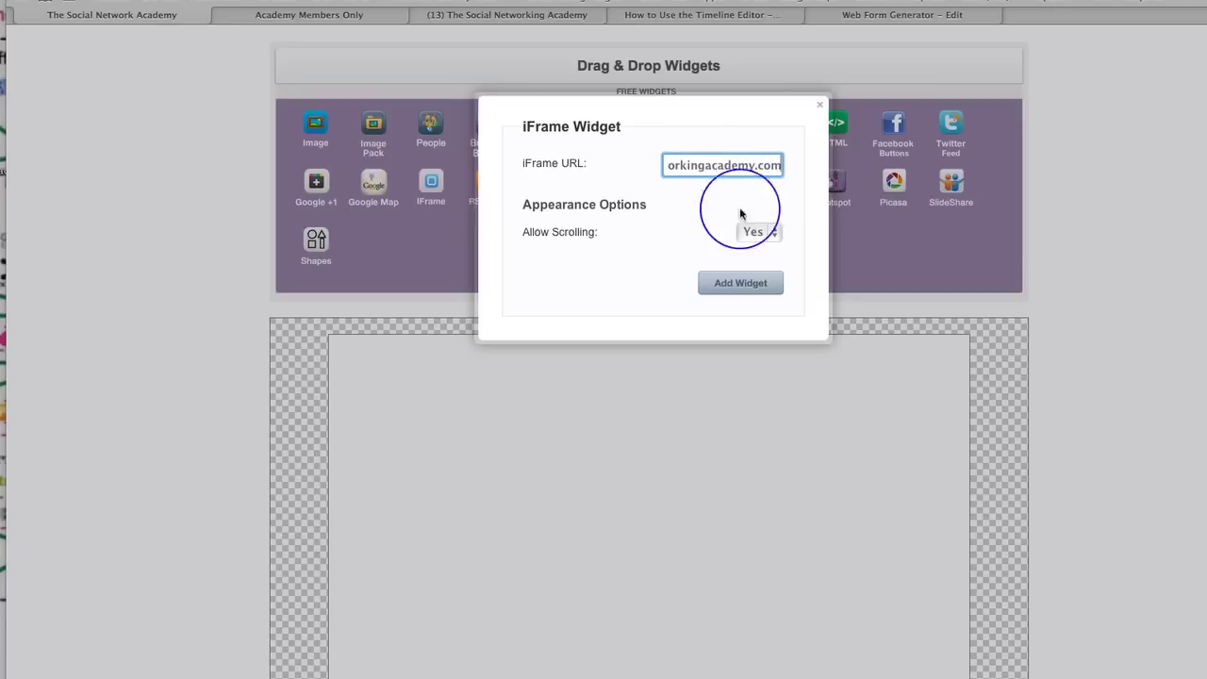
pyautogui.click(733, 284)
# Enlarge the iFrame from the canvas's upper-left corner to the full canvas width and down to its lower edge.
pyautogui.scroll(-3, 560, 431)
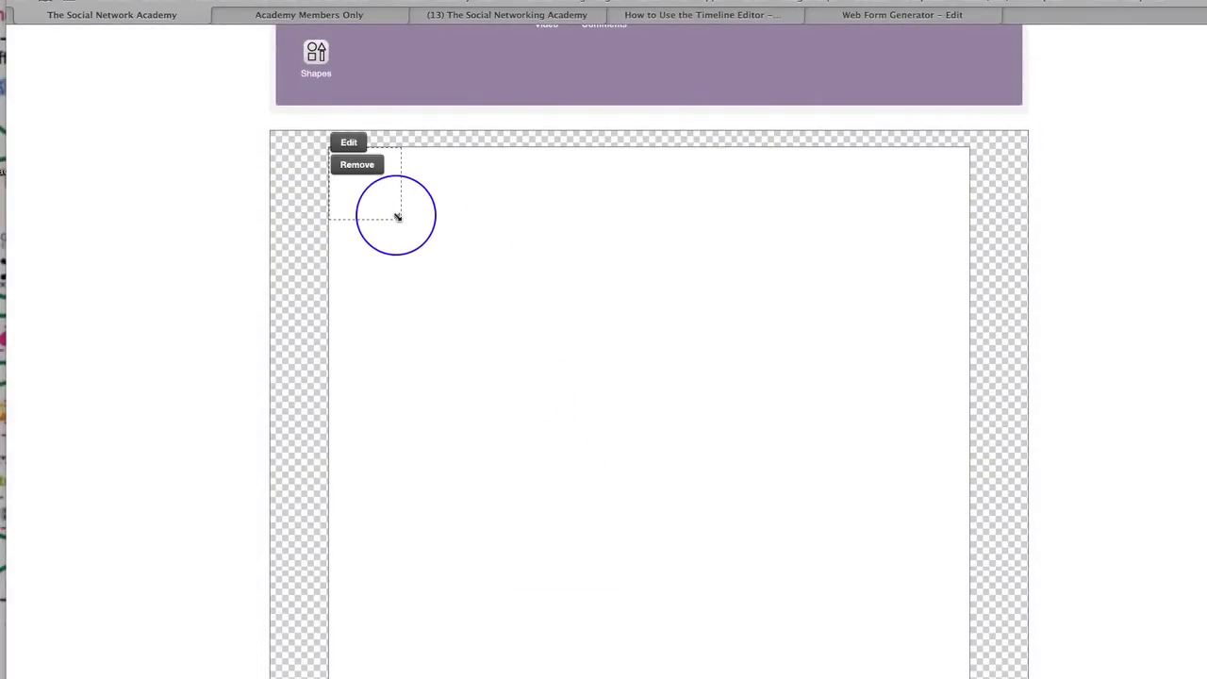
pyautogui.moveTo(397, 216); pyautogui.dragTo(975, 630)
pyautogui.scroll(-4, 975, 633)
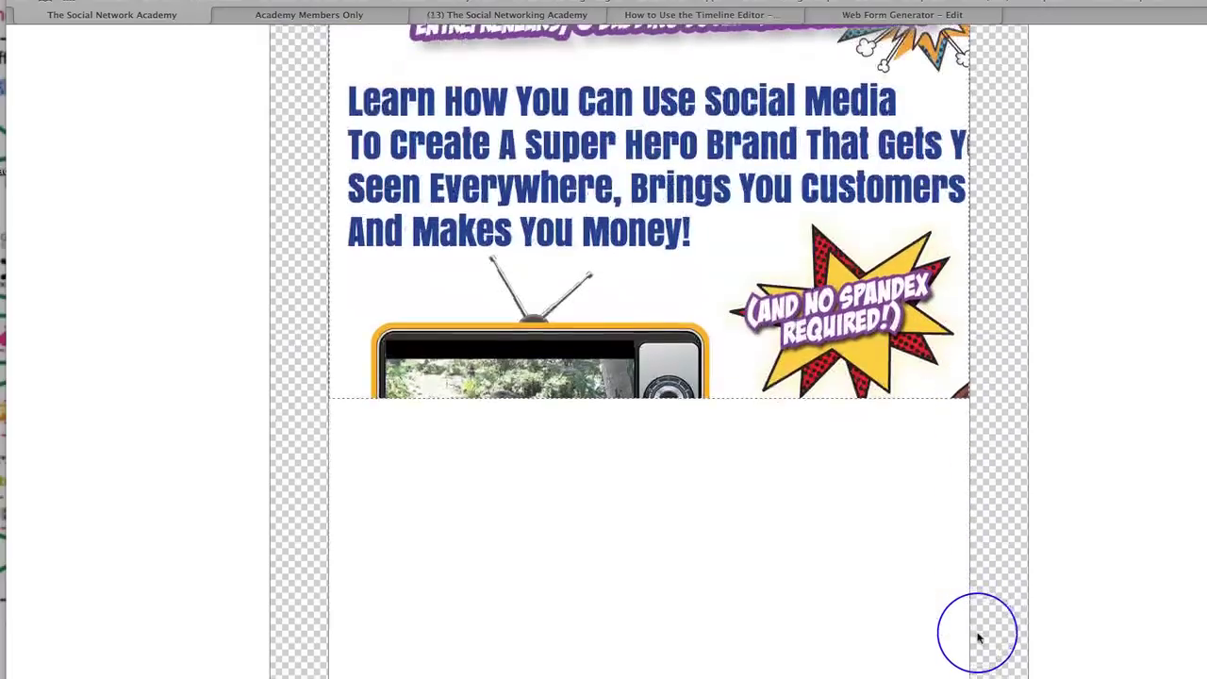
pyautogui.moveTo(964, 397); pyautogui.dragTo(986, 667)
pyautogui.scroll(-6, 997, 590)
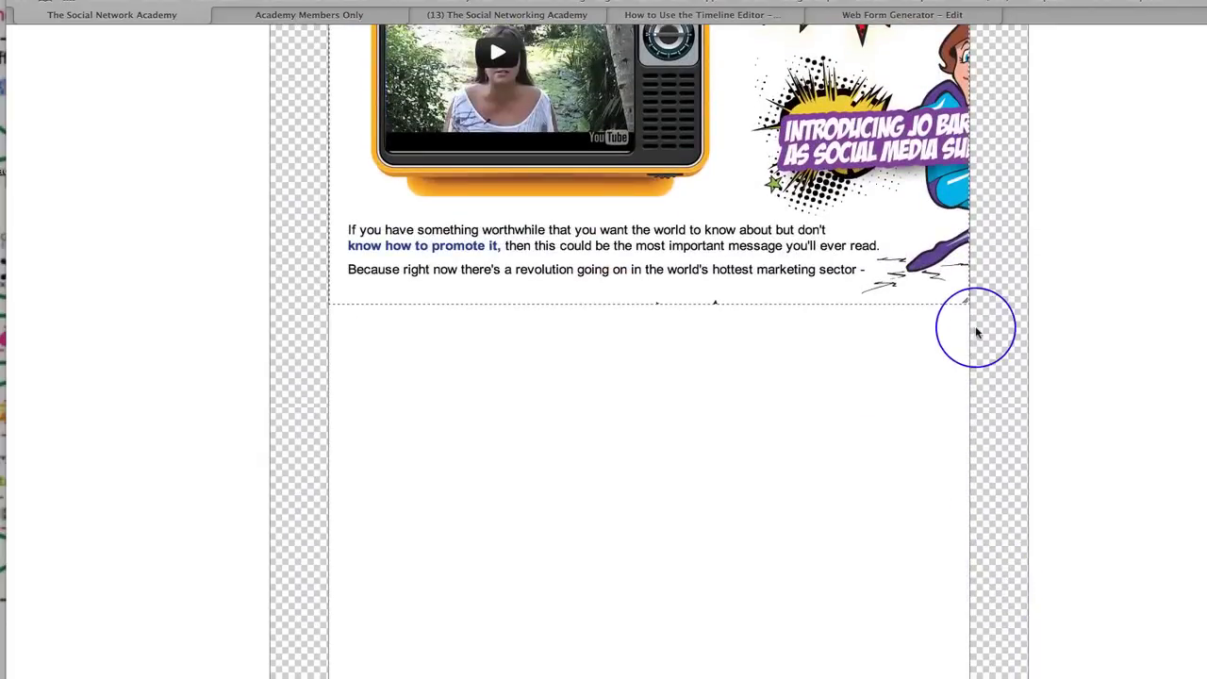
pyautogui.moveTo(965, 299); pyautogui.dragTo(990, 669)
pyautogui.scroll(-1, 1007, 597)
pyautogui.scroll(-2, 1007, 597)
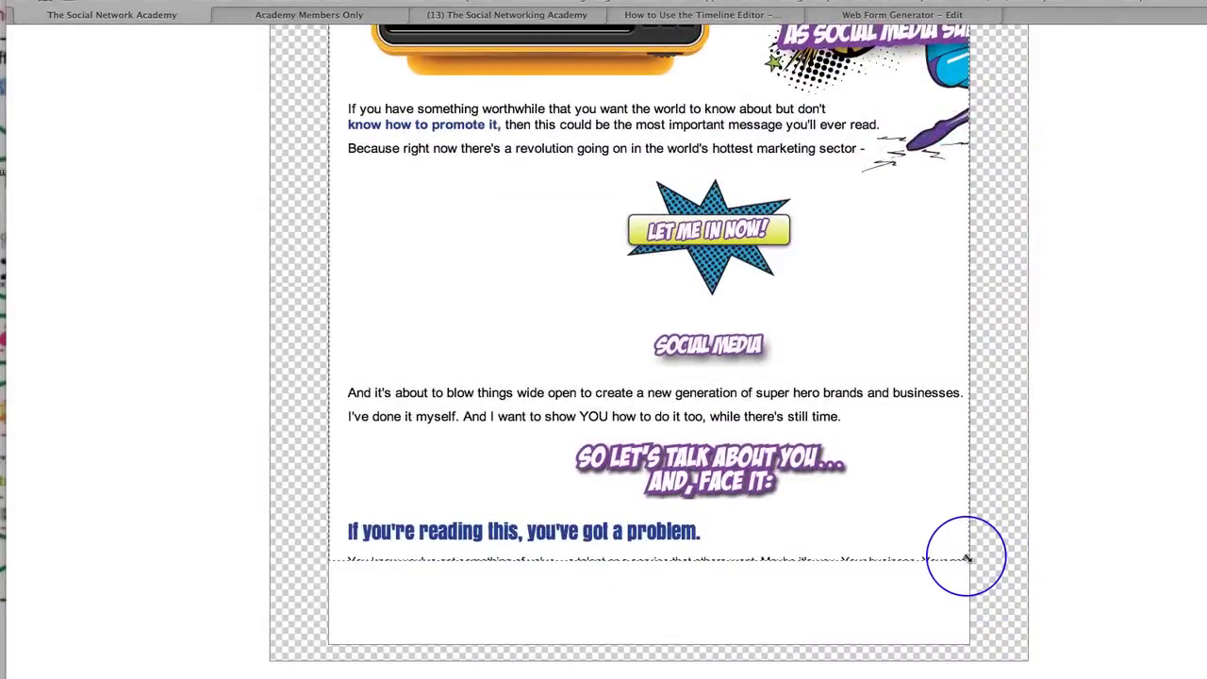
pyautogui.moveTo(968, 560); pyautogui.dragTo(967, 650)
# Set the tab height to 2000 px and extend the iFrame down to the new lower edge of the canvas.
pyautogui.scroll(15, 1024, 485)
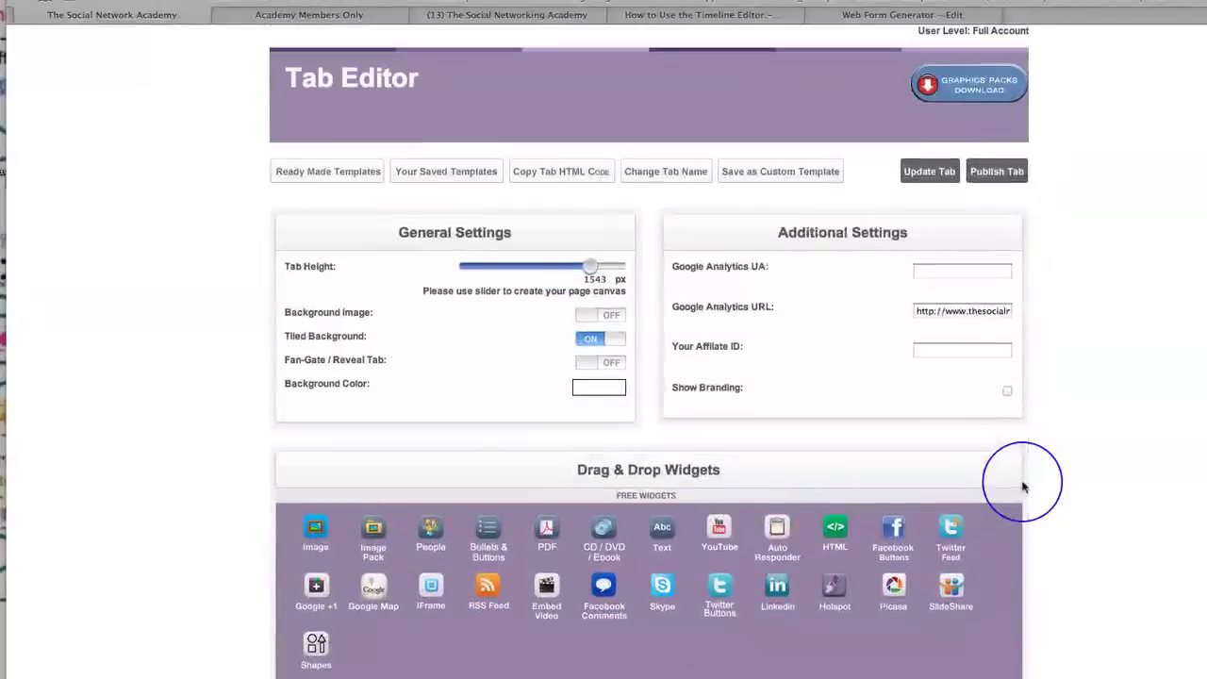
pyautogui.moveTo(589, 266); pyautogui.dragTo(664, 275)
pyautogui.scroll(-12, 1107, 485)
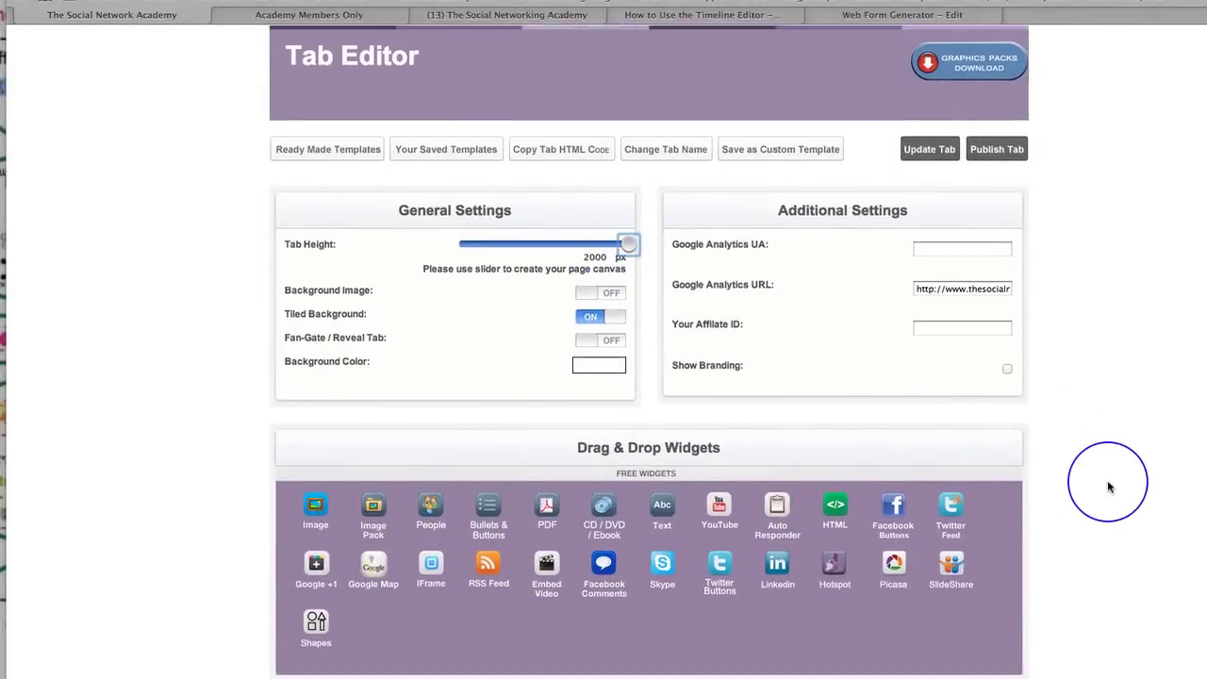
pyautogui.scroll(-5, 1106, 485)
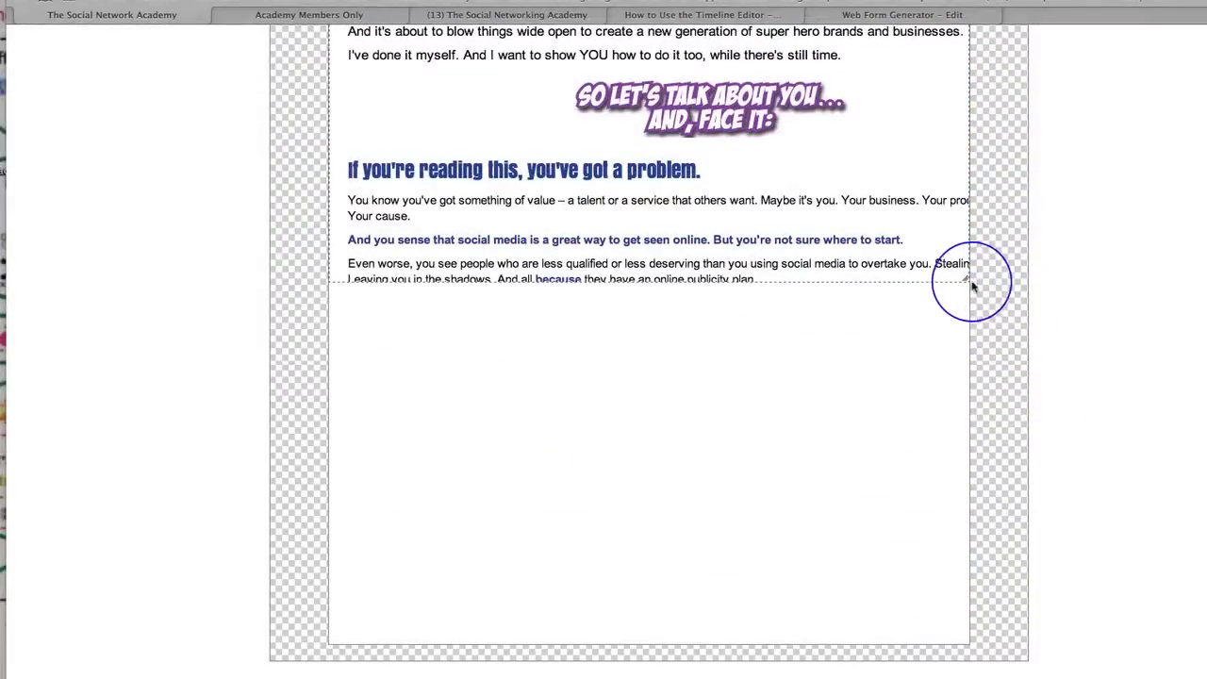
pyautogui.moveTo(967, 278); pyautogui.dragTo(995, 654)
pyautogui.scroll(10, 861, 363)
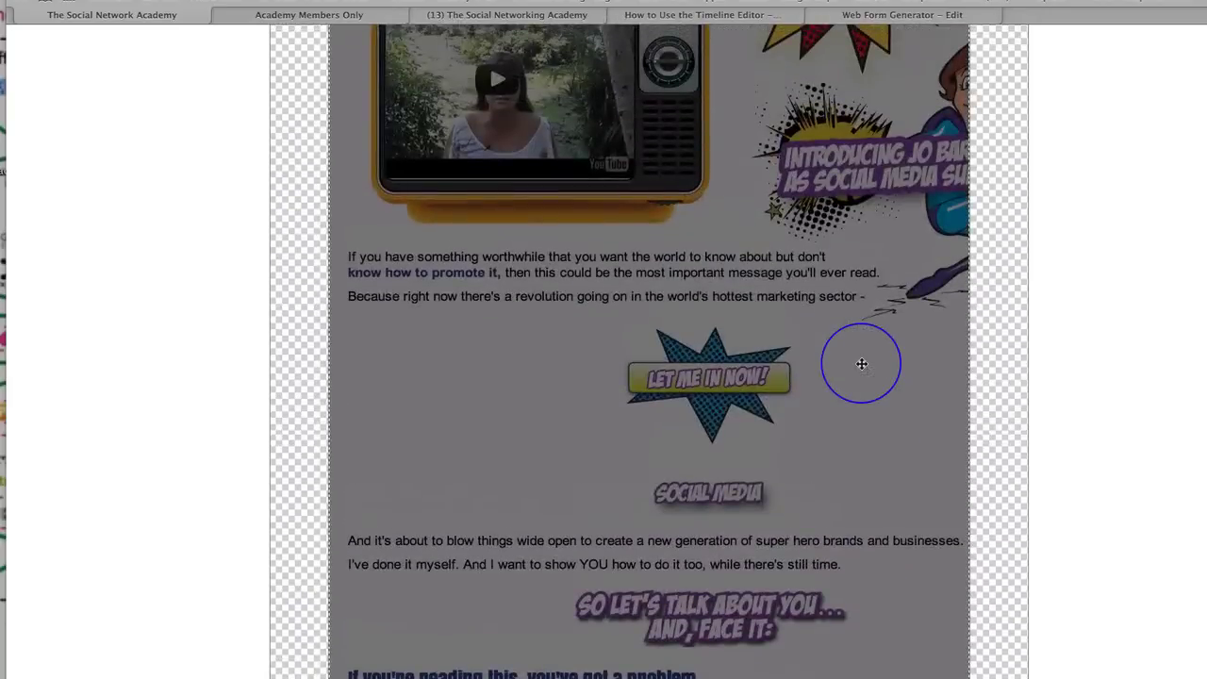
pyautogui.scroll(3, 861, 363)
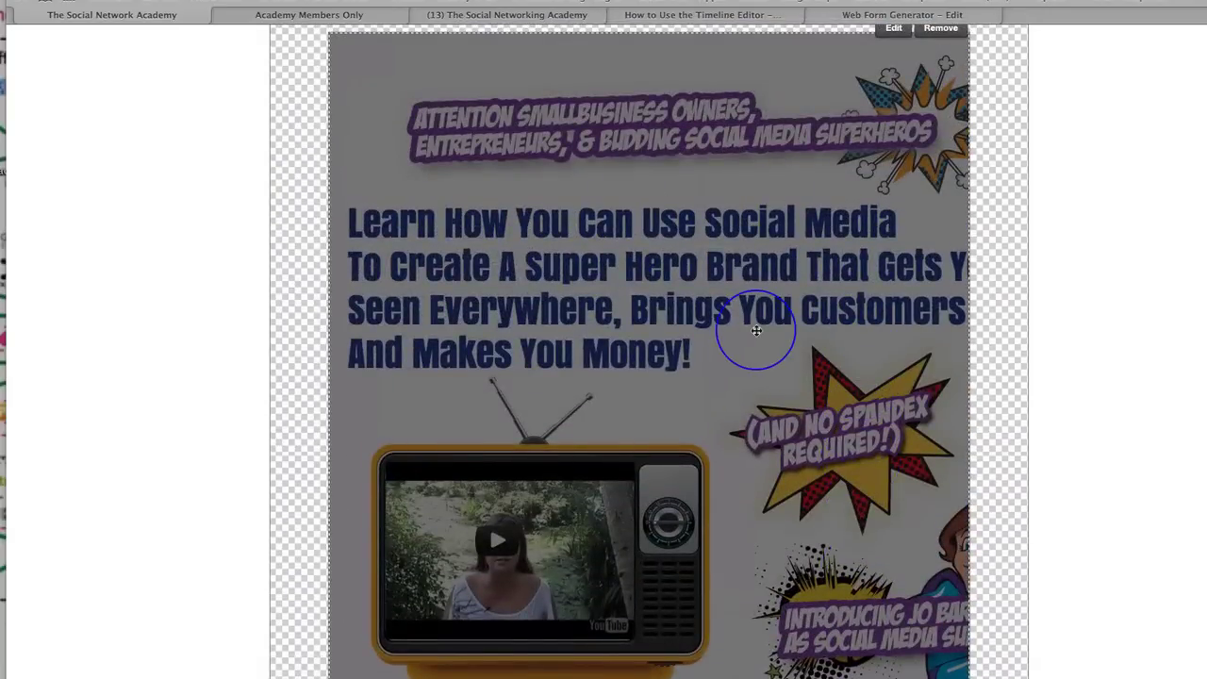
pyautogui.scroll(2, 811, 335)
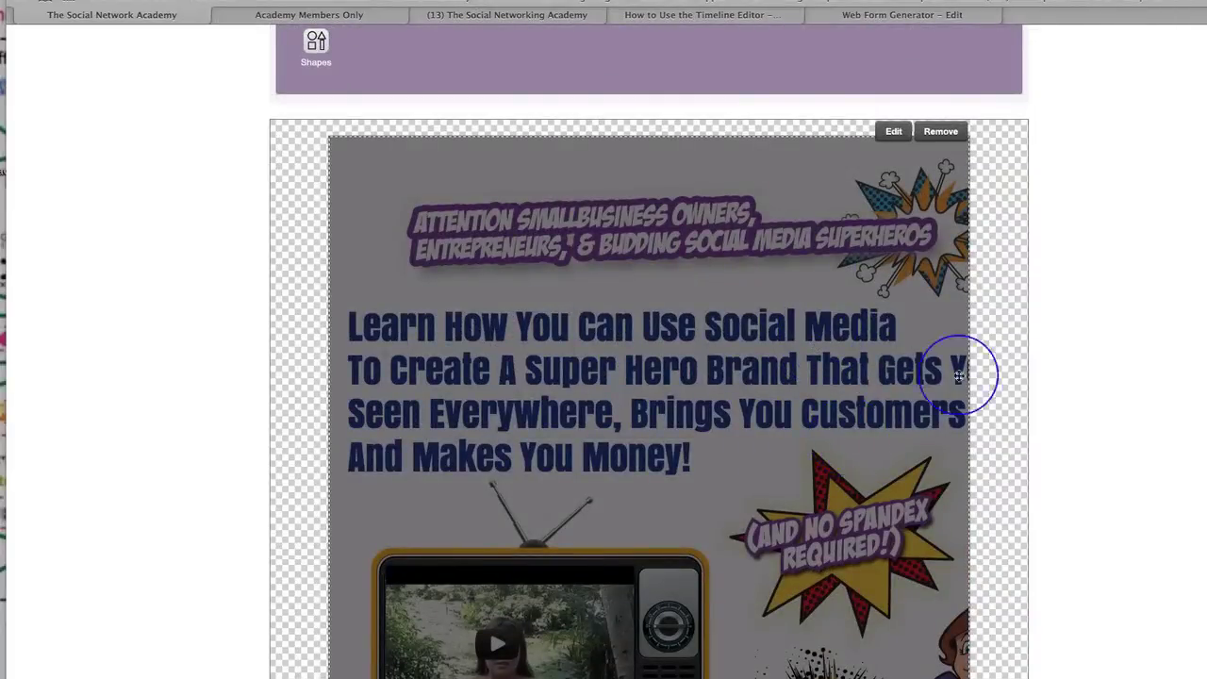
# Switch to the Facebook page and examine the website content embedded in the published Free Gift tab from start to end.
pyautogui.scroll(10, 964, 371)
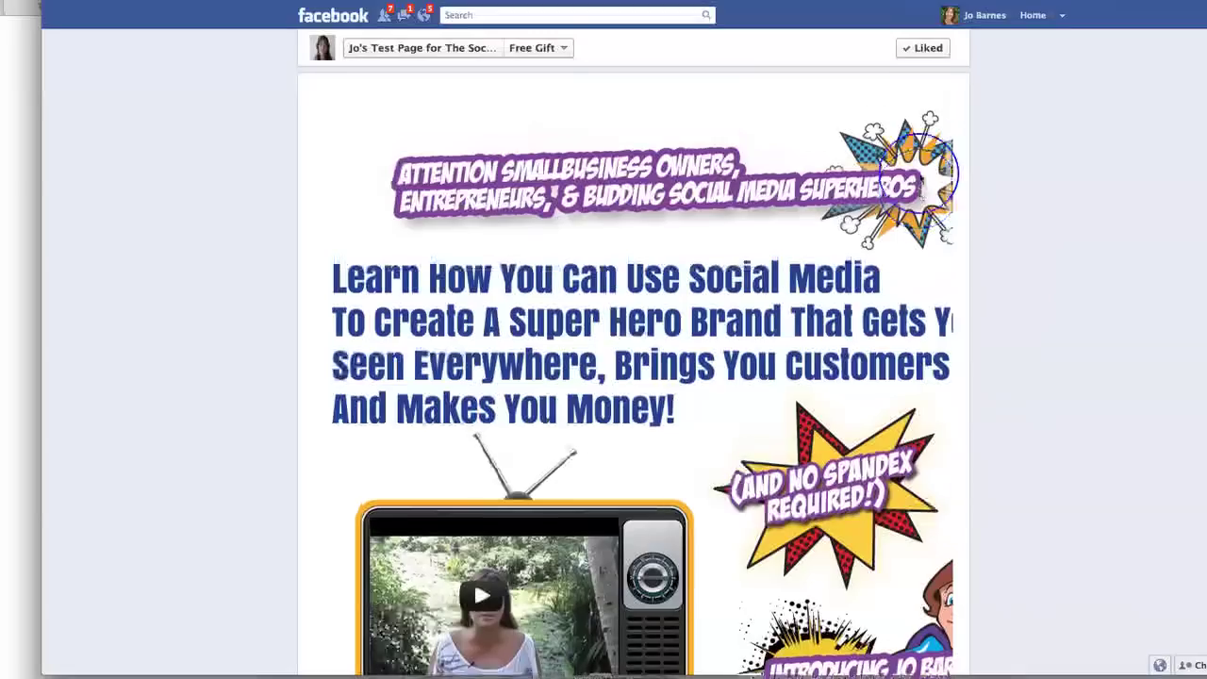
pyautogui.scroll(-15, 905, 283)
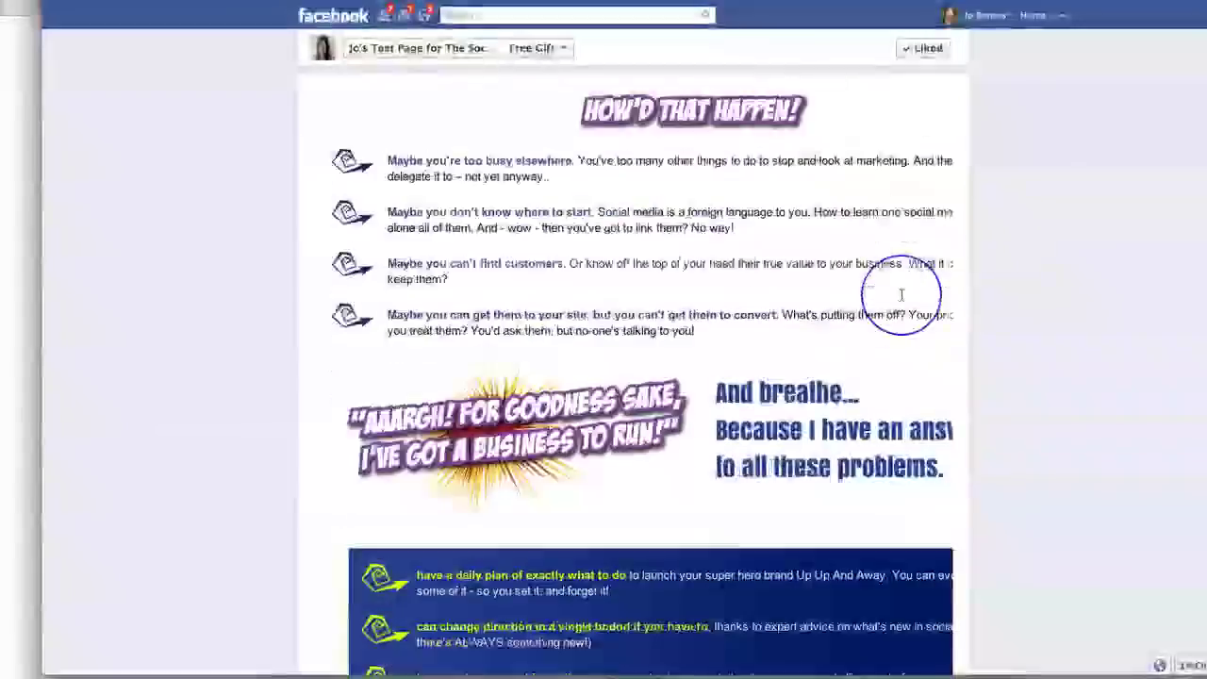
pyautogui.scroll(5, 943, 424)
pyautogui.scroll(-15, 902, 296)
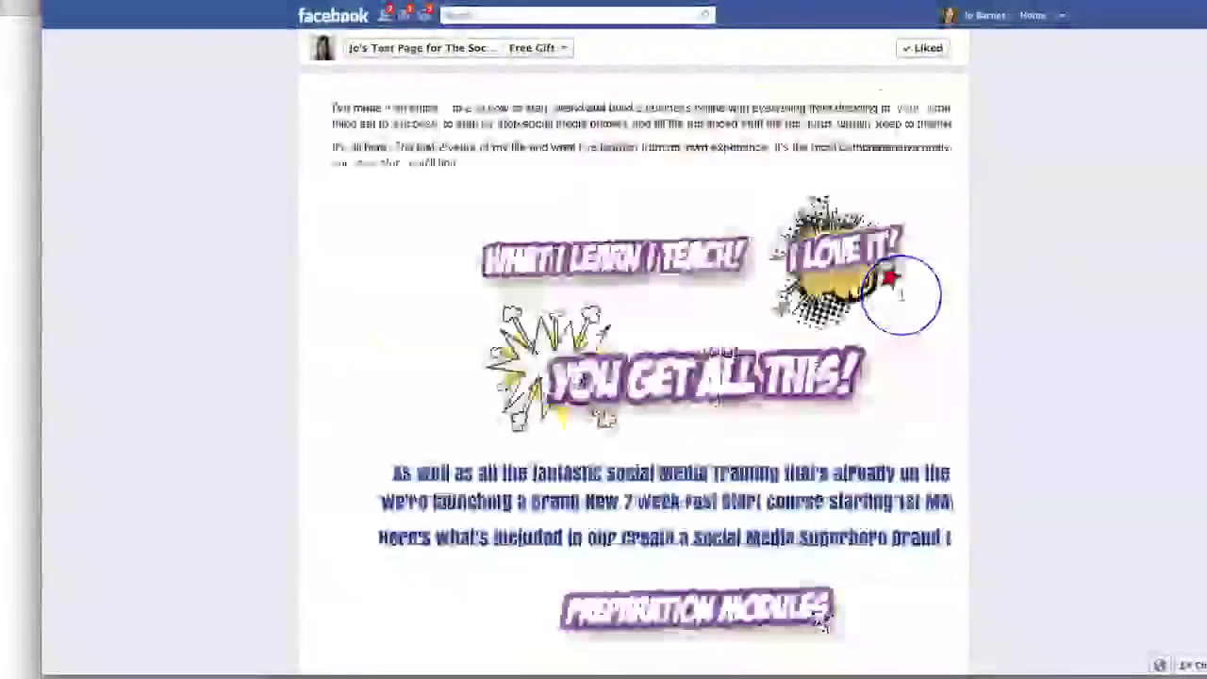
pyautogui.scroll(-15, 900, 295)
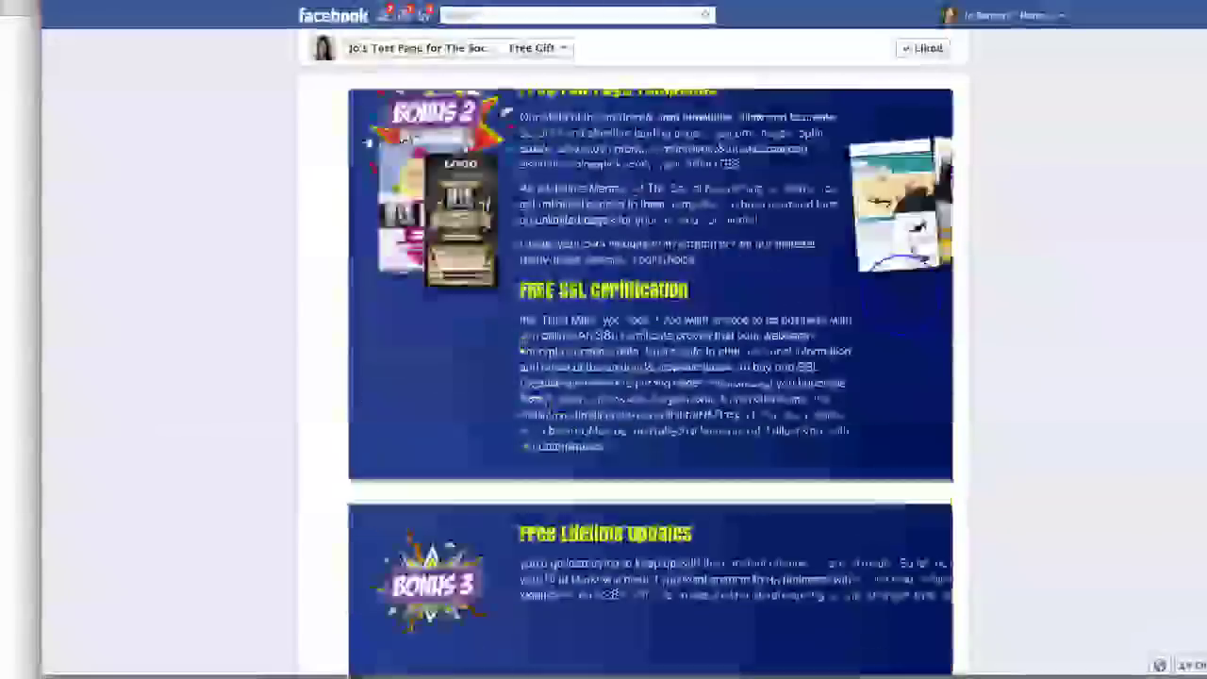
pyautogui.scroll(-15, 900, 294)
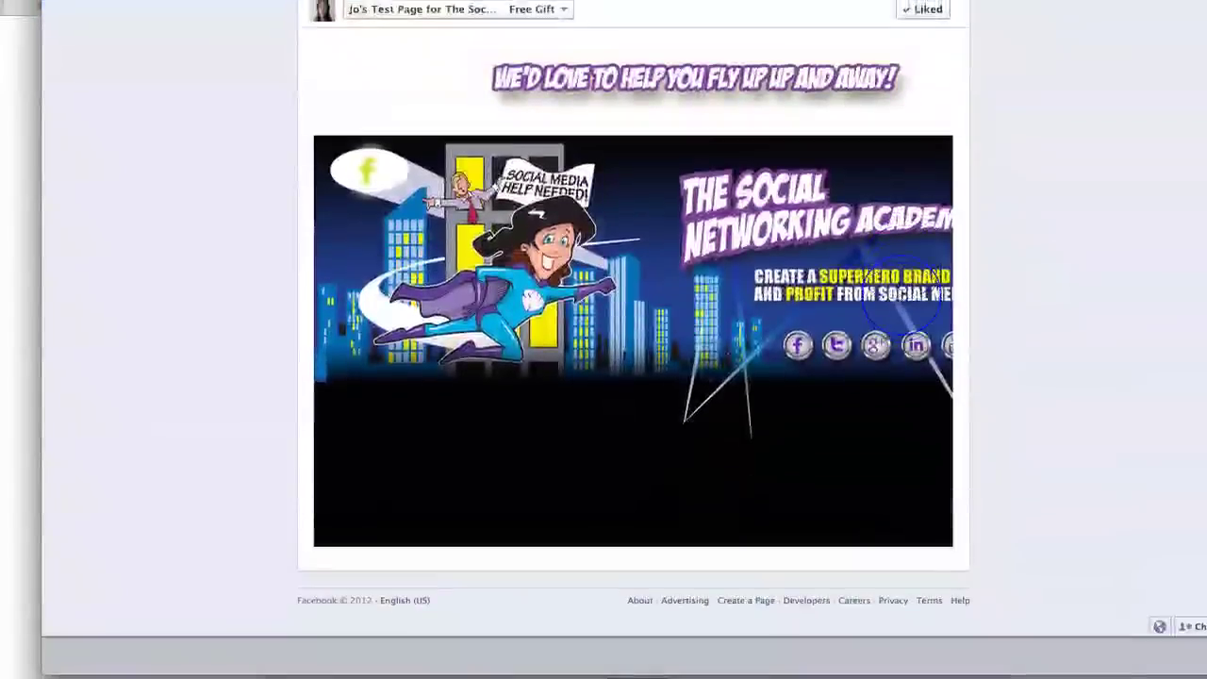
pyautogui.scroll(15, 827, 127)
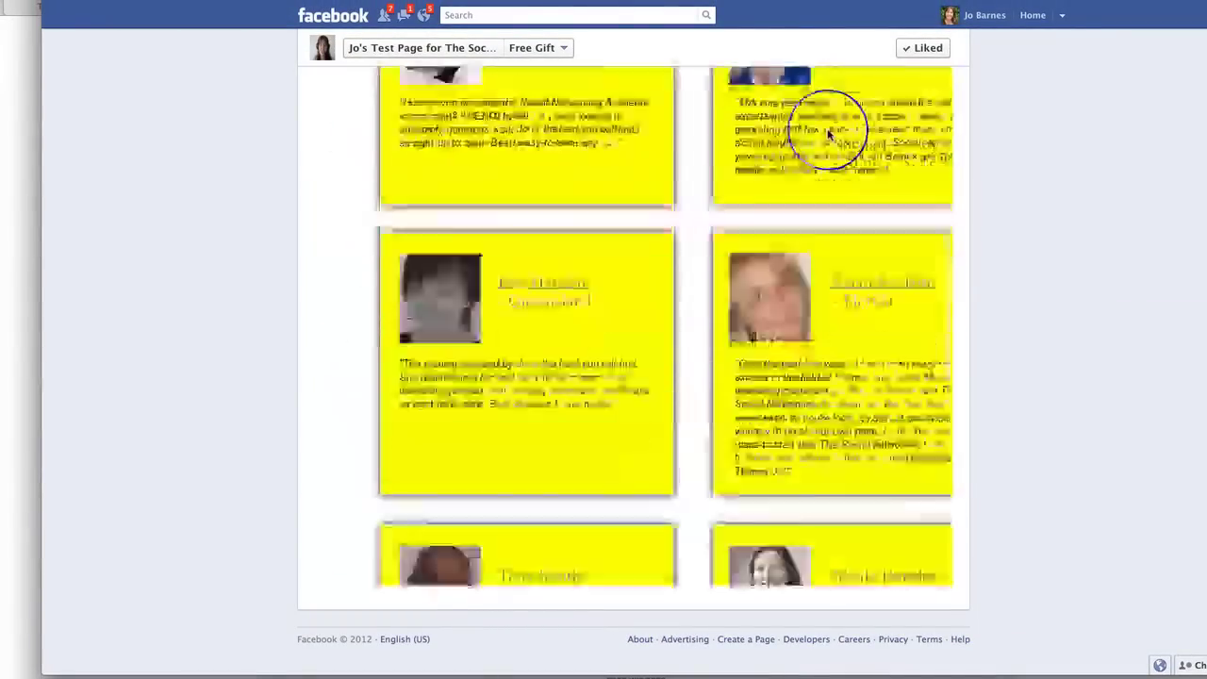
pyautogui.scroll(15, 830, 140)
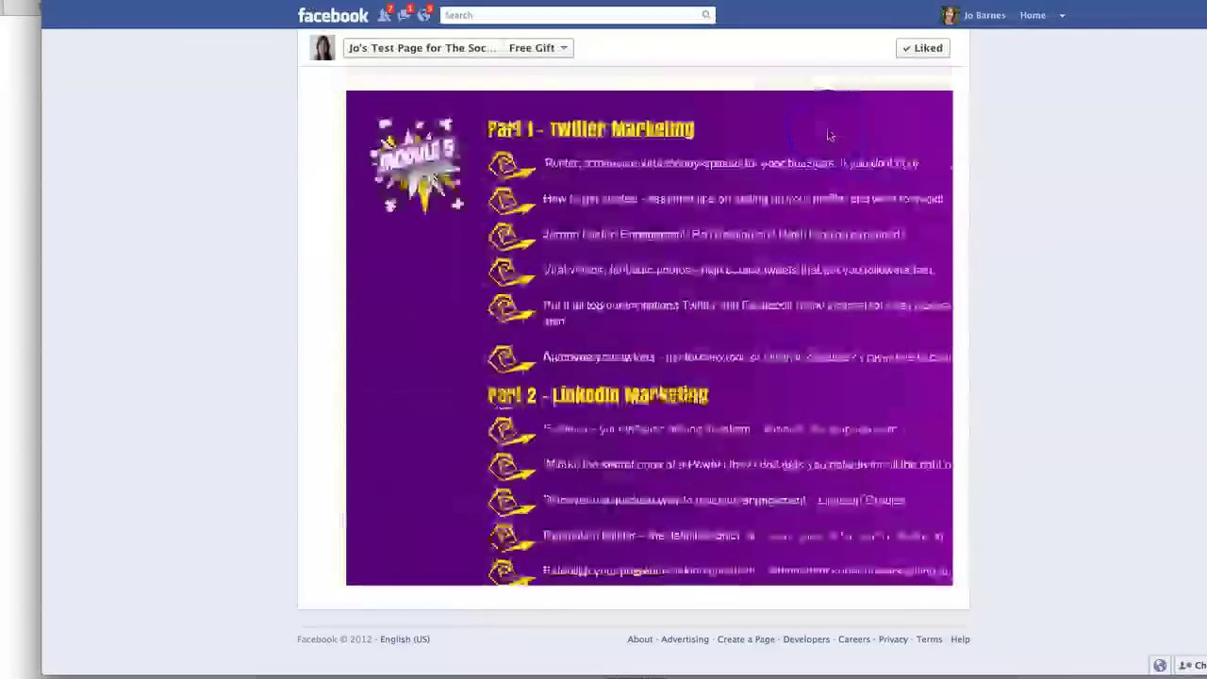
pyautogui.scroll(15, 830, 135)
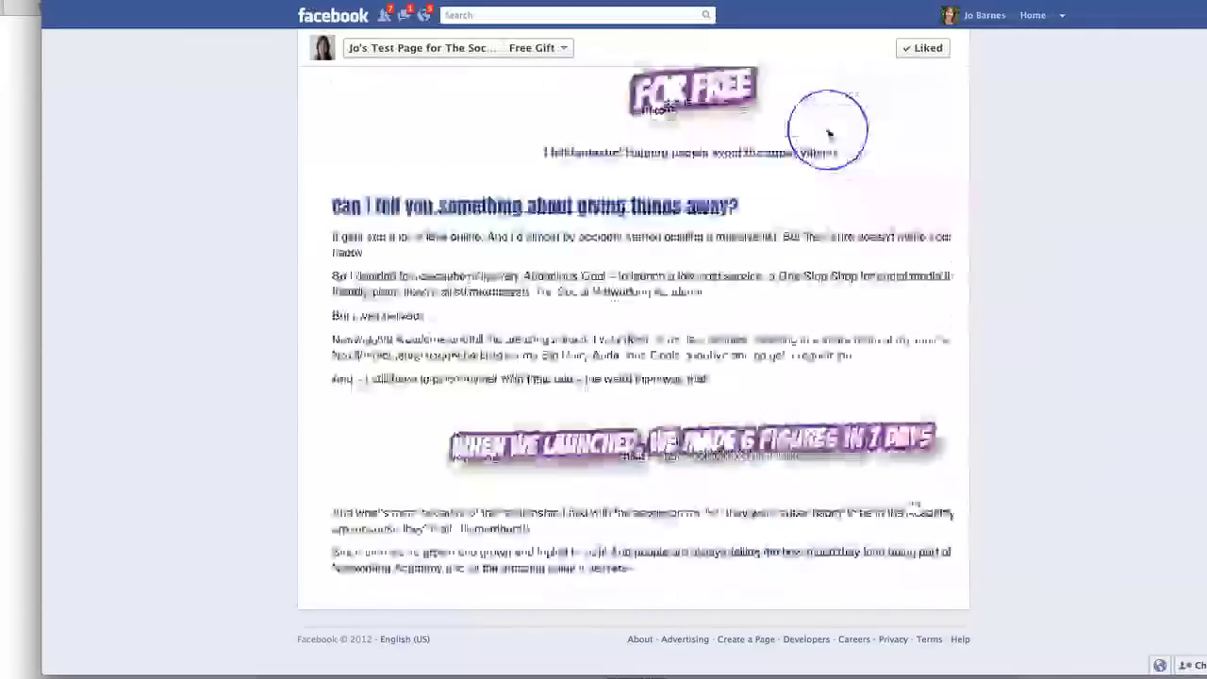
pyautogui.scroll(-15, 828, 135)
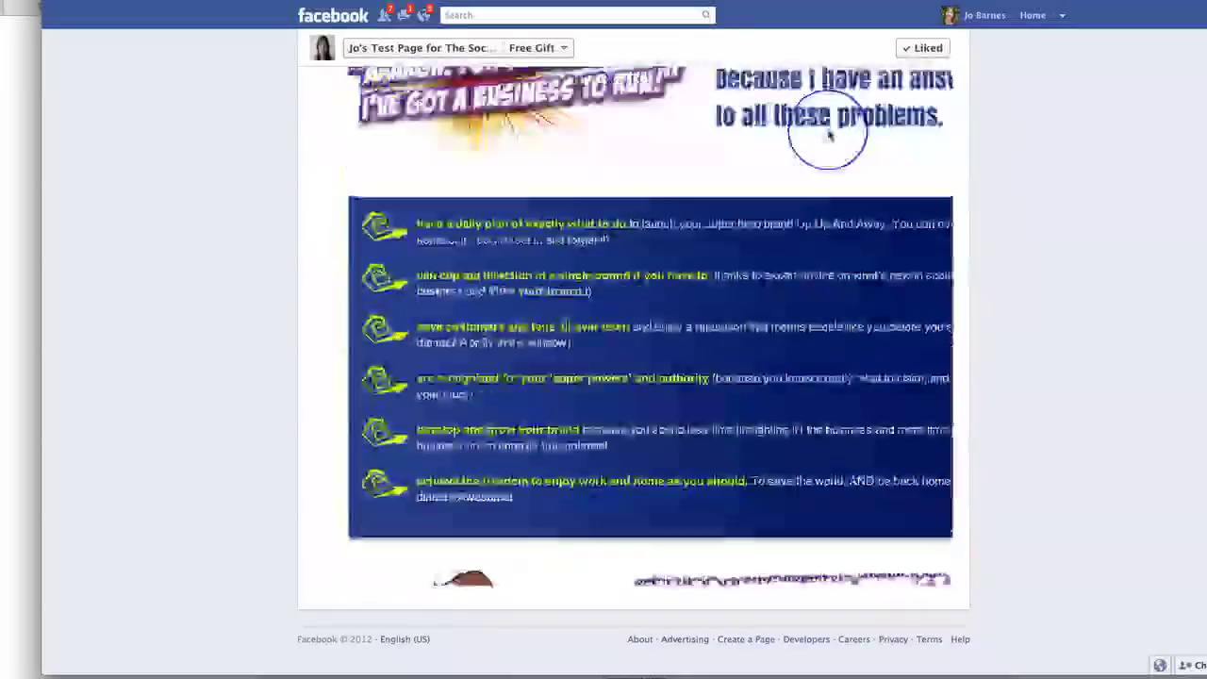
# Return to the Tab Editor and look over the iFrame content on the canvas.
pyautogui.scroll(15, 828, 134)
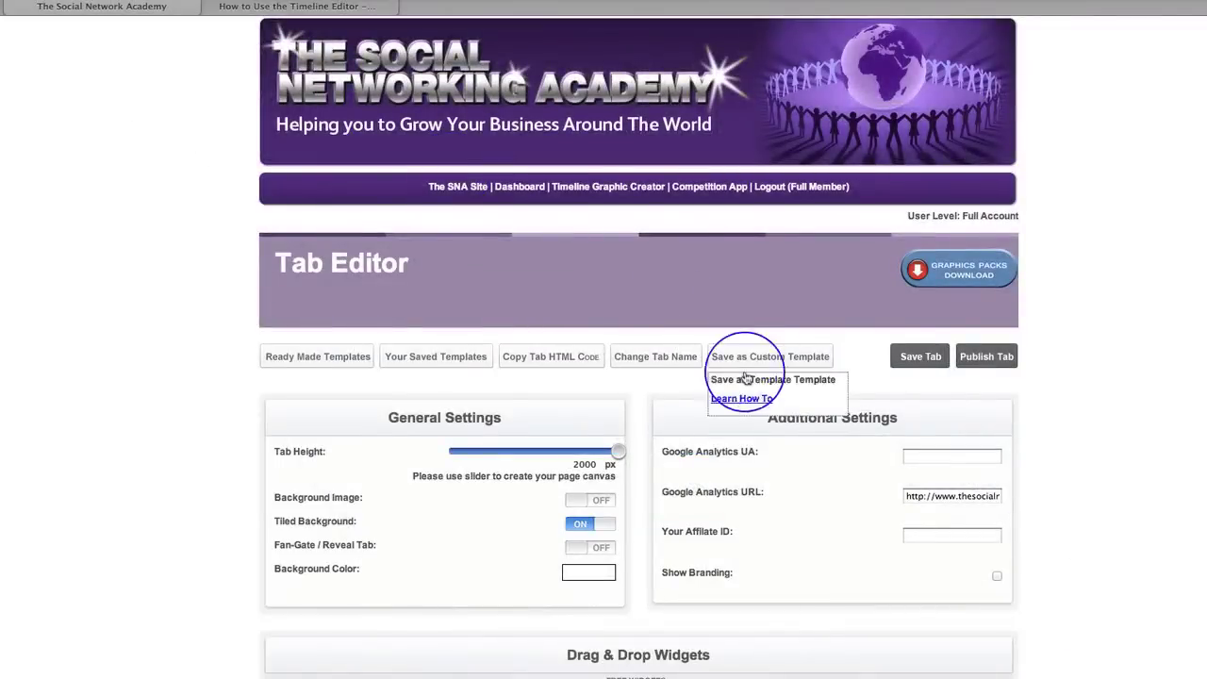
pyautogui.scroll(-10, 744, 377)
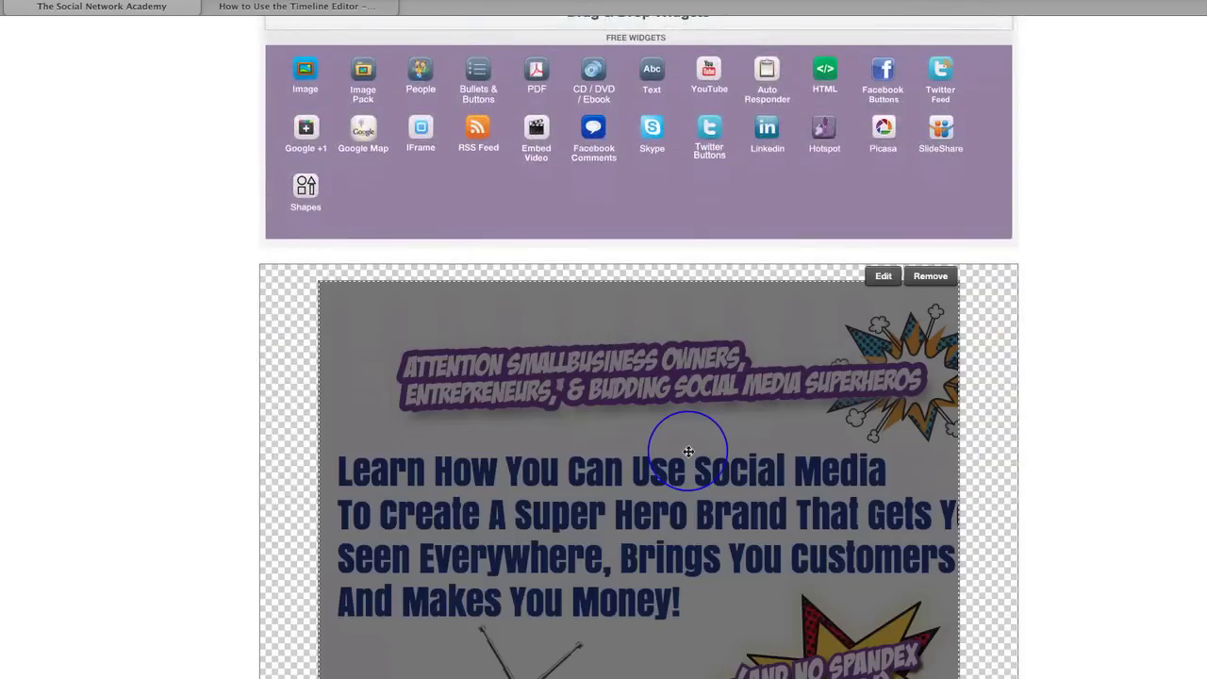
pyautogui.scroll(-8, 786, 493)
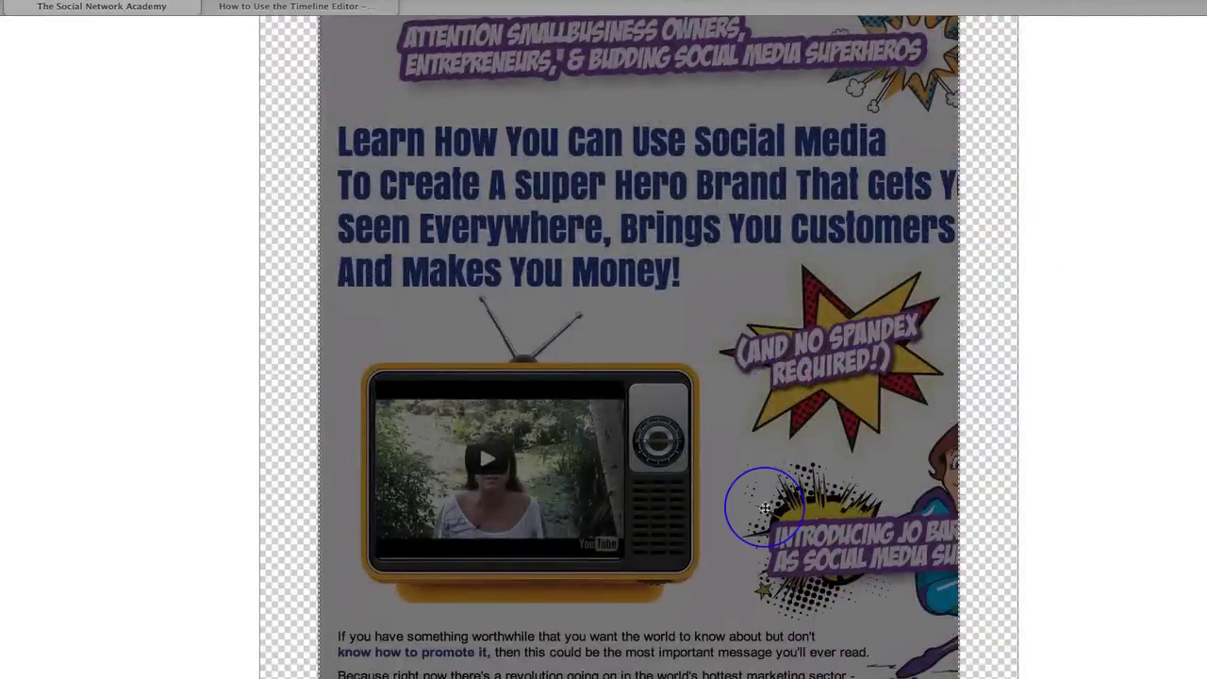
pyautogui.scroll(-3, 764, 507)
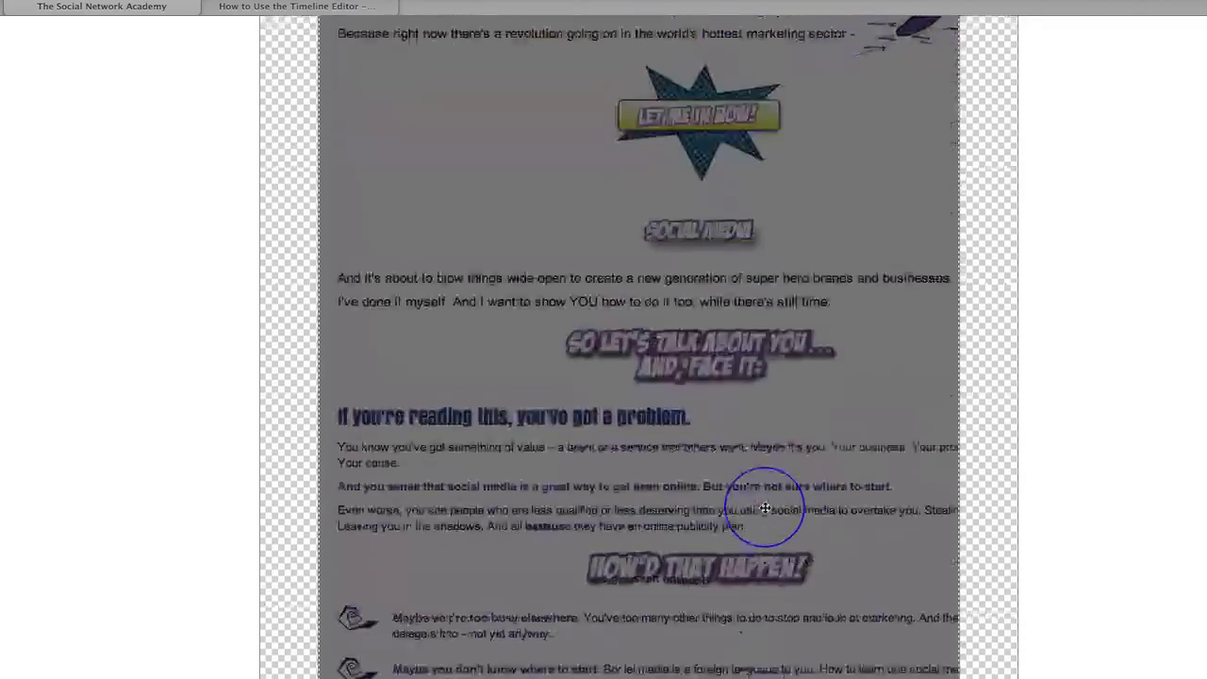
# Review the Tab Editor page, from the tab settings and the available widgets to the website content embedded on the canvas.
pyautogui.scroll(10, 764, 507)
pyautogui.scroll(3, 764, 507)
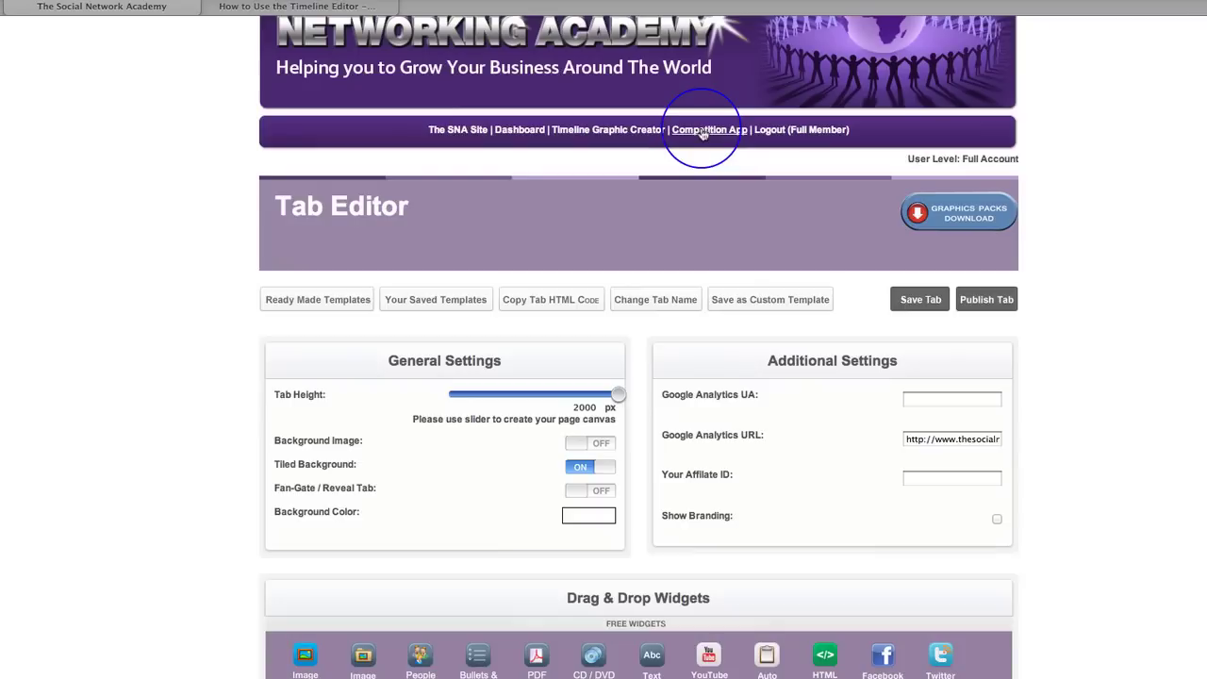
pyautogui.scroll(-5, 1005, 466)
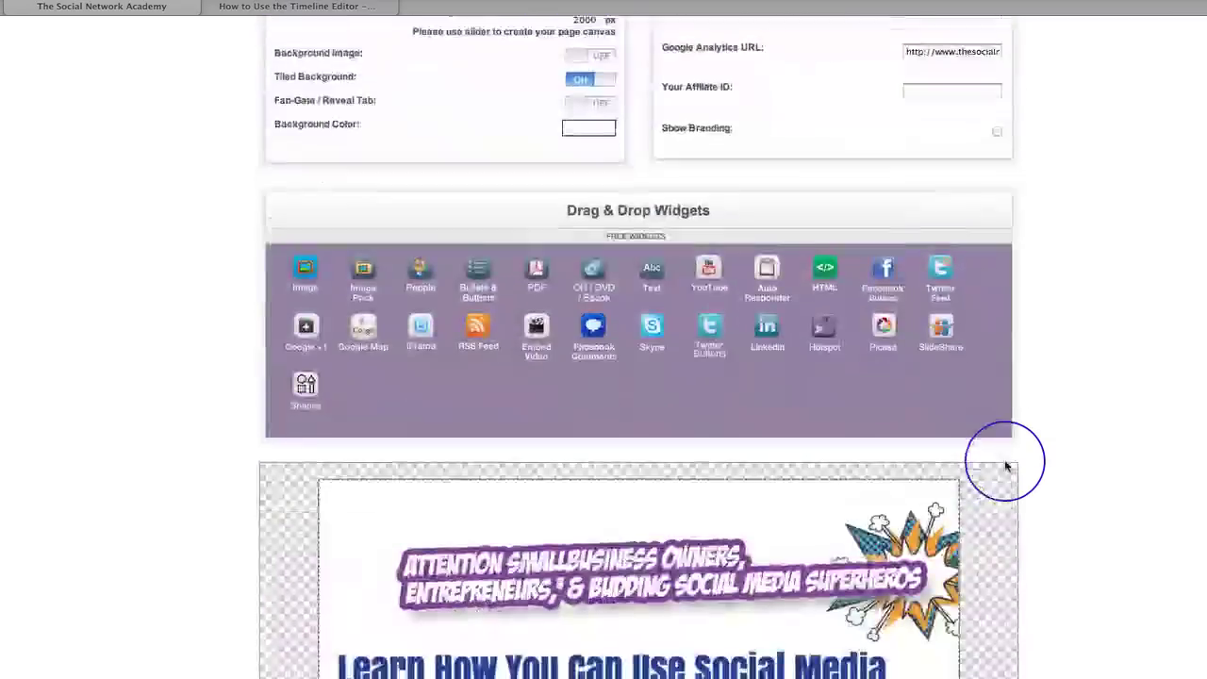
pyautogui.scroll(-5, 1043, 509)
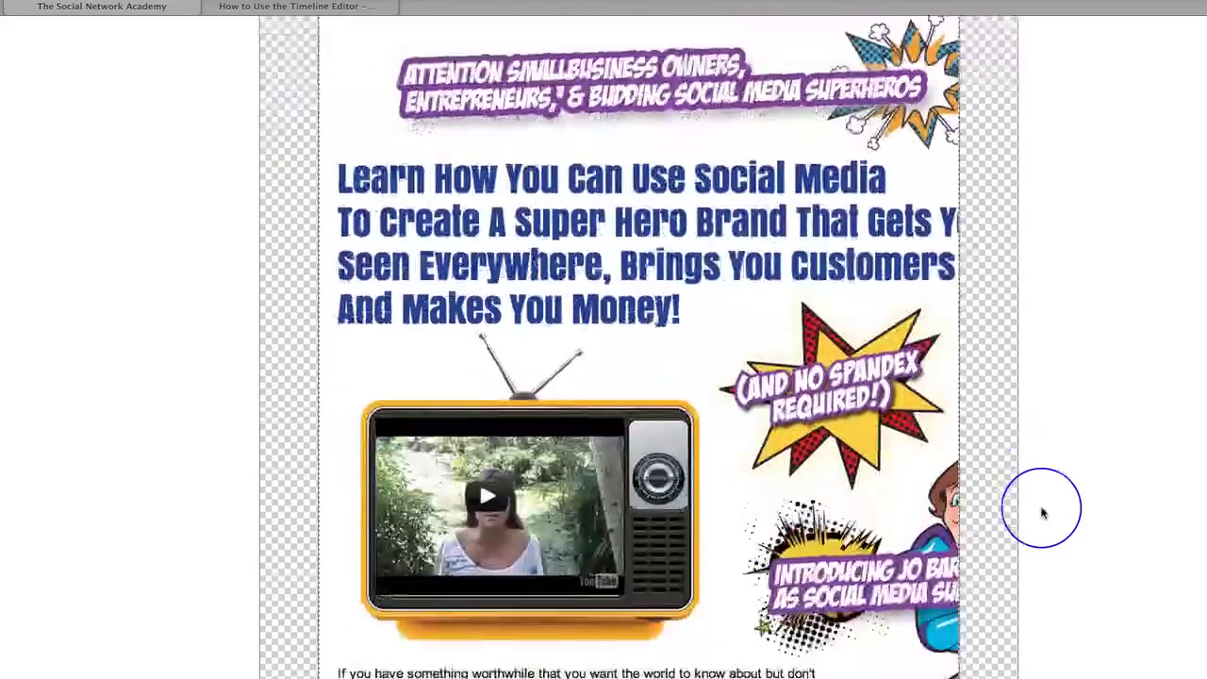
pyautogui.scroll(-3, 1042, 512)
pyautogui.scroll(4, 1043, 512)
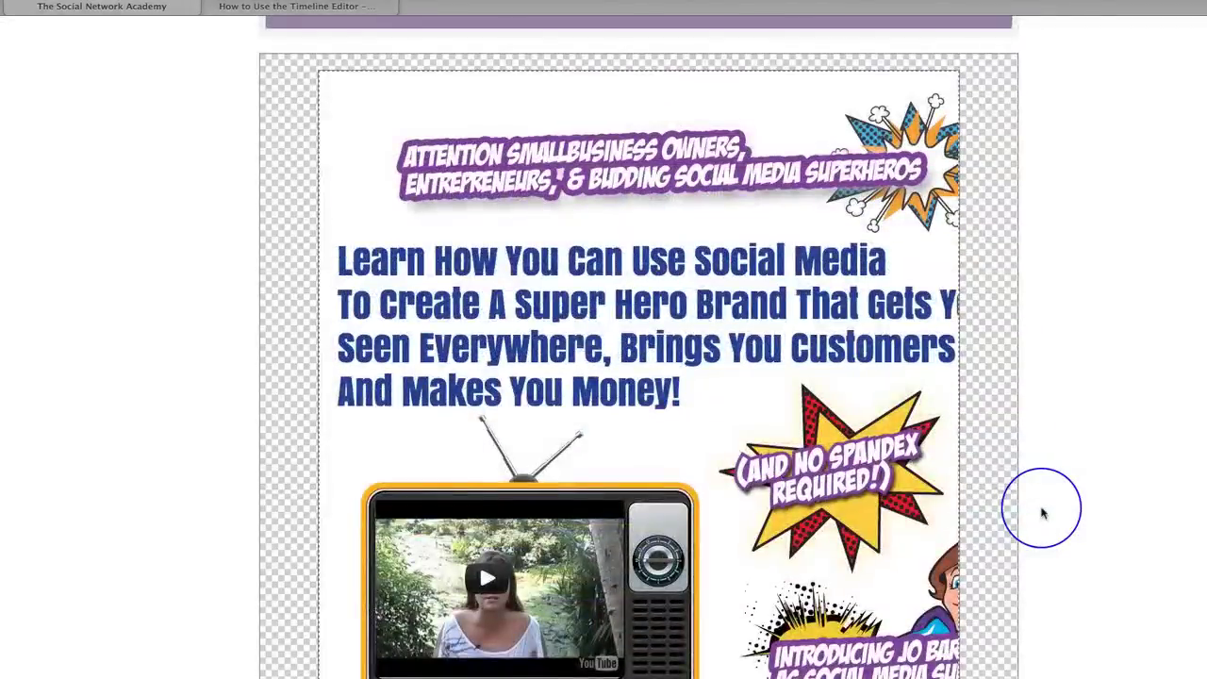
pyautogui.scroll(3, 1042, 512)
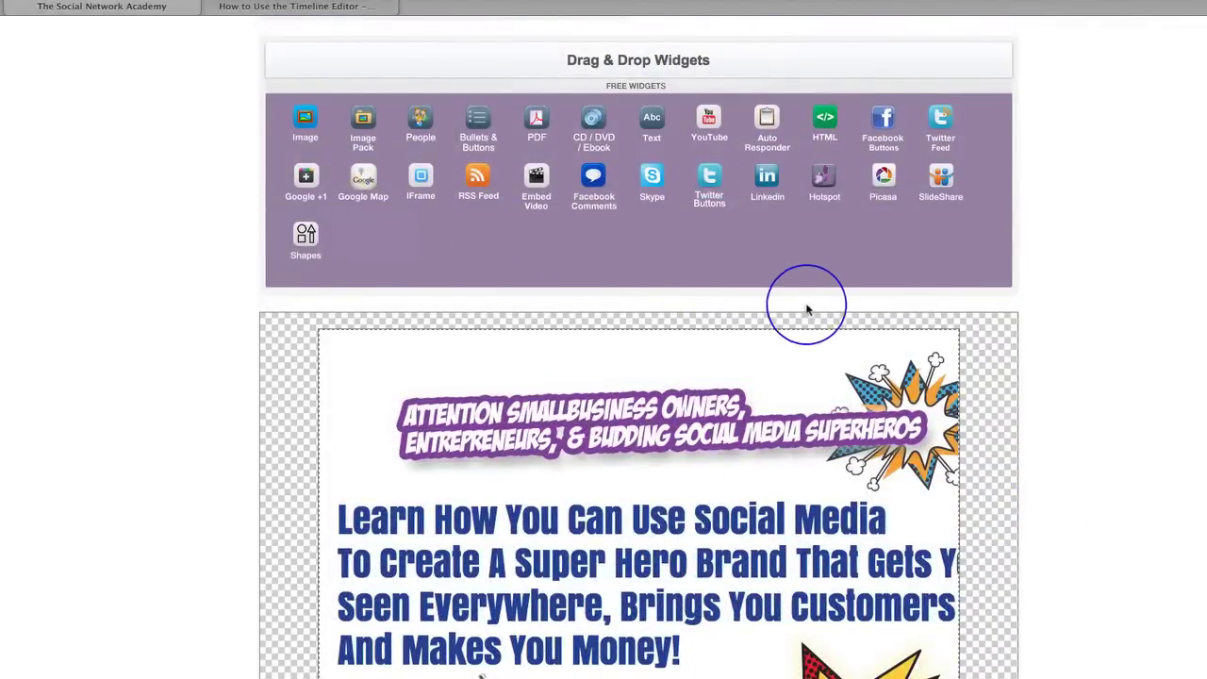
pyautogui.scroll(3, 1089, 434)
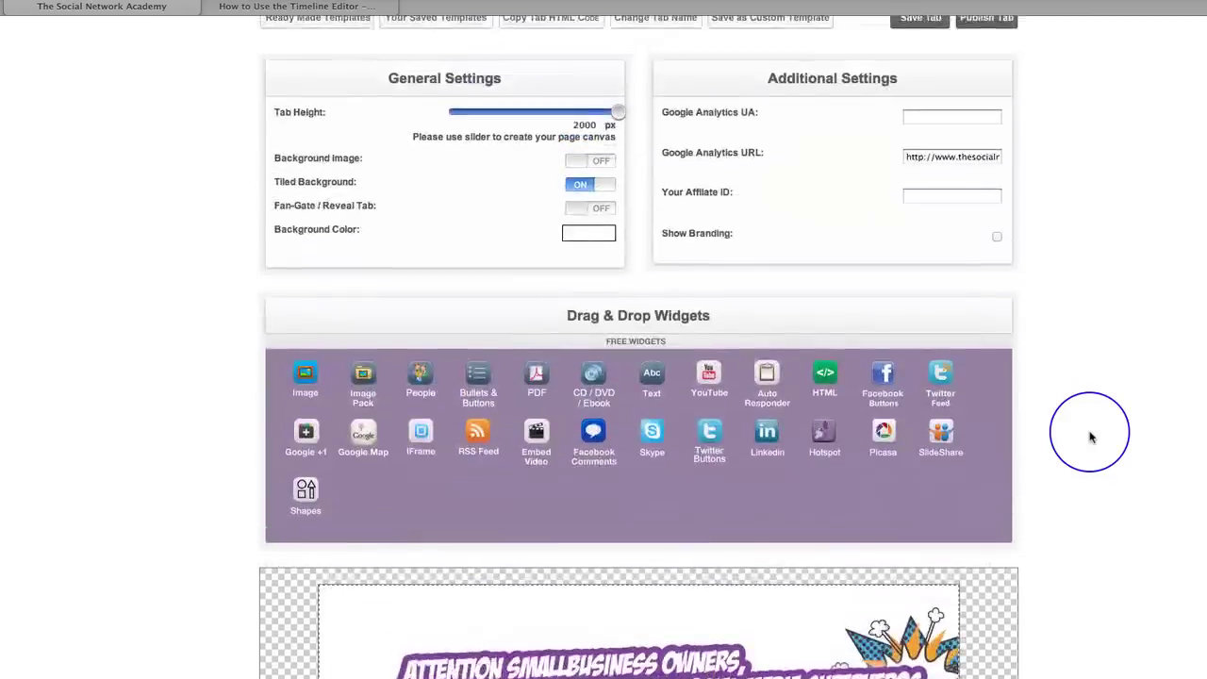
pyautogui.scroll(3, 1089, 435)
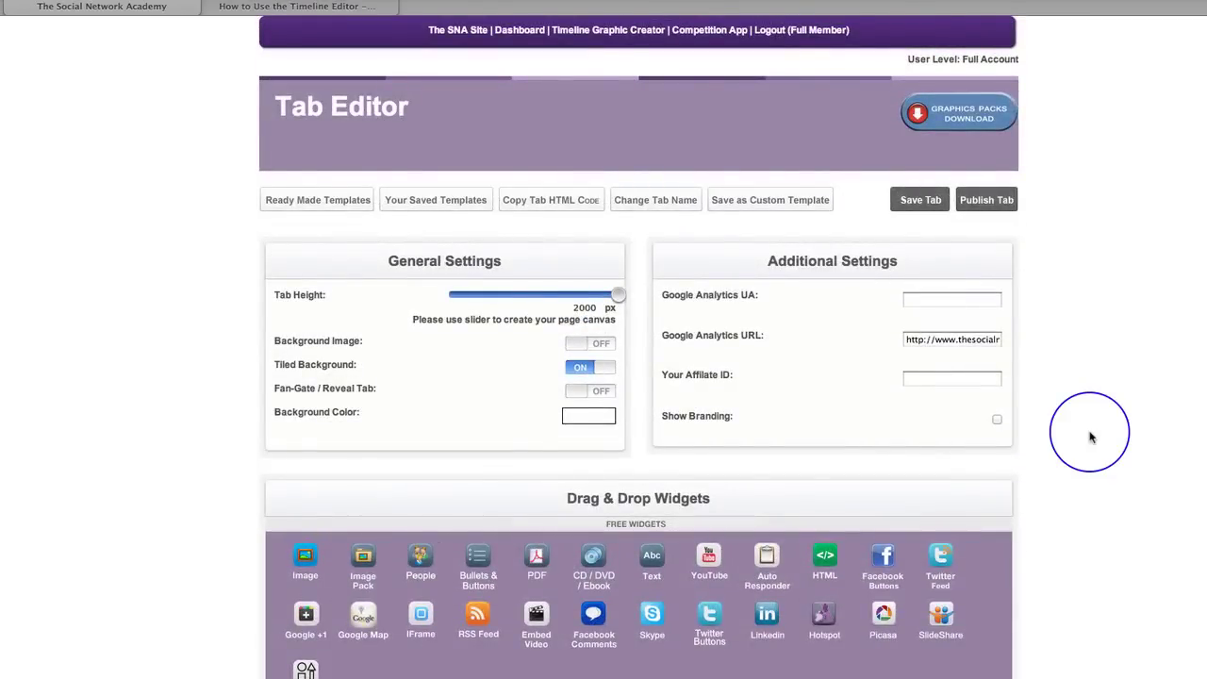
pyautogui.scroll(1, 1090, 436)
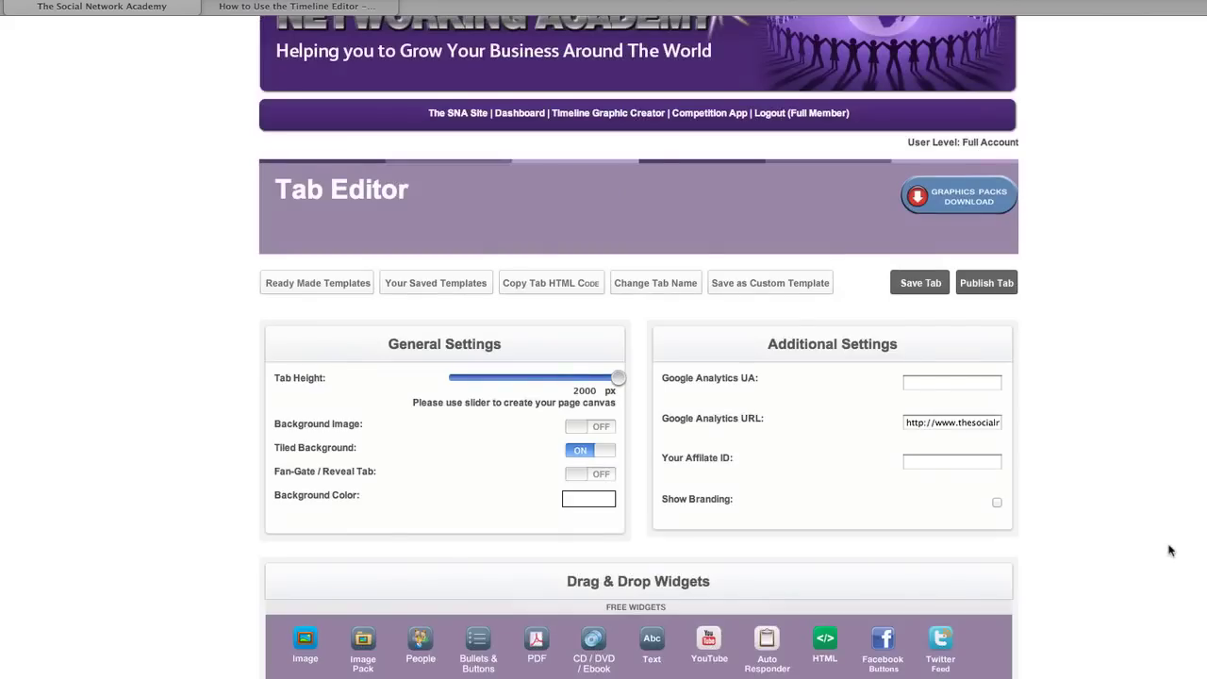
pyautogui.scroll(-8, 1169, 551)
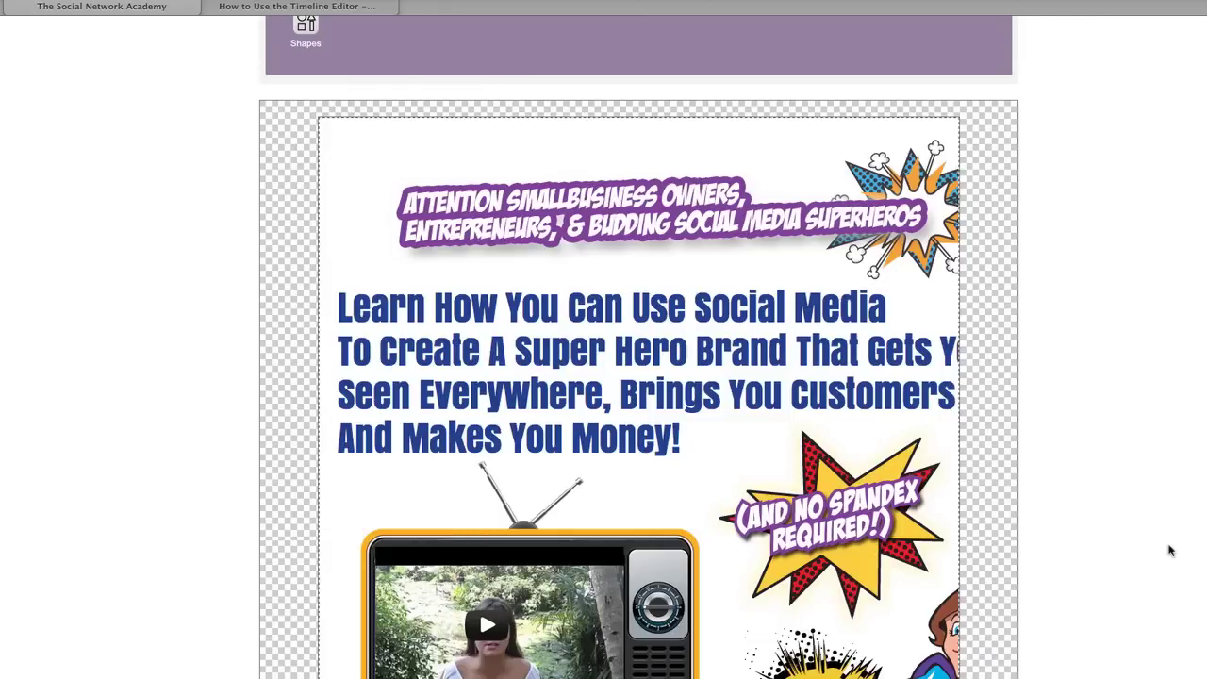
pyautogui.scroll(-4, 1169, 550)
pyautogui.scroll(9, 1169, 551)
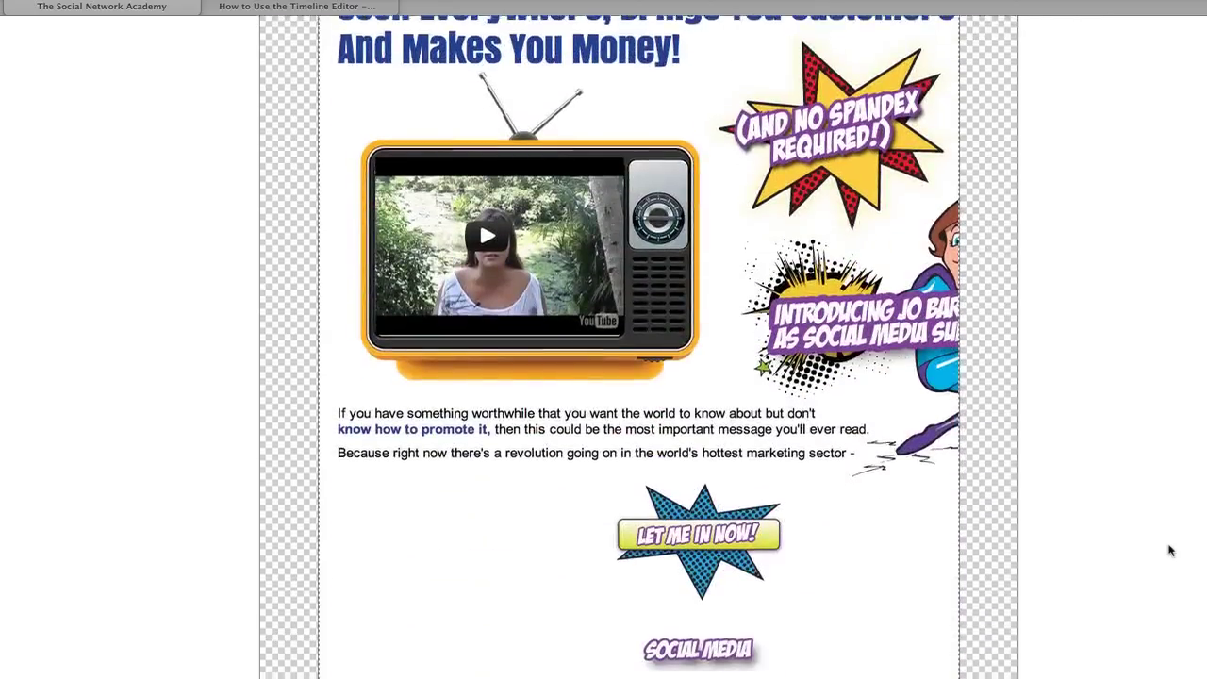
pyautogui.scroll(2, 1169, 551)
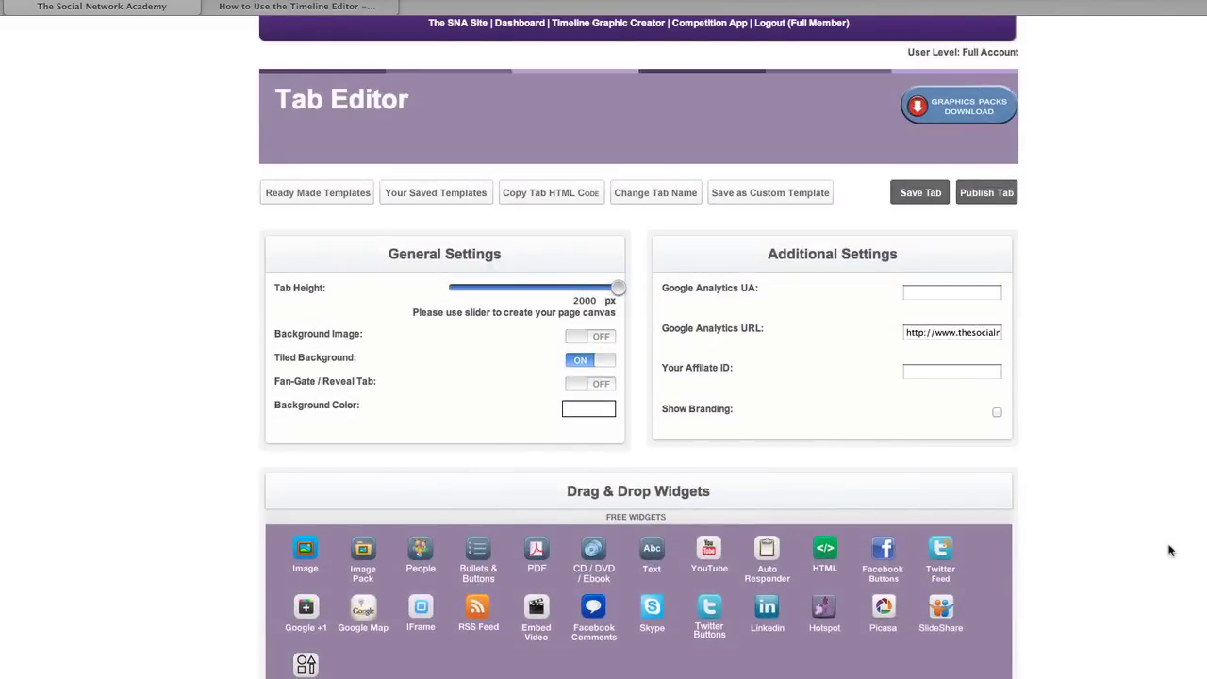
pyautogui.scroll(2, 1169, 550)
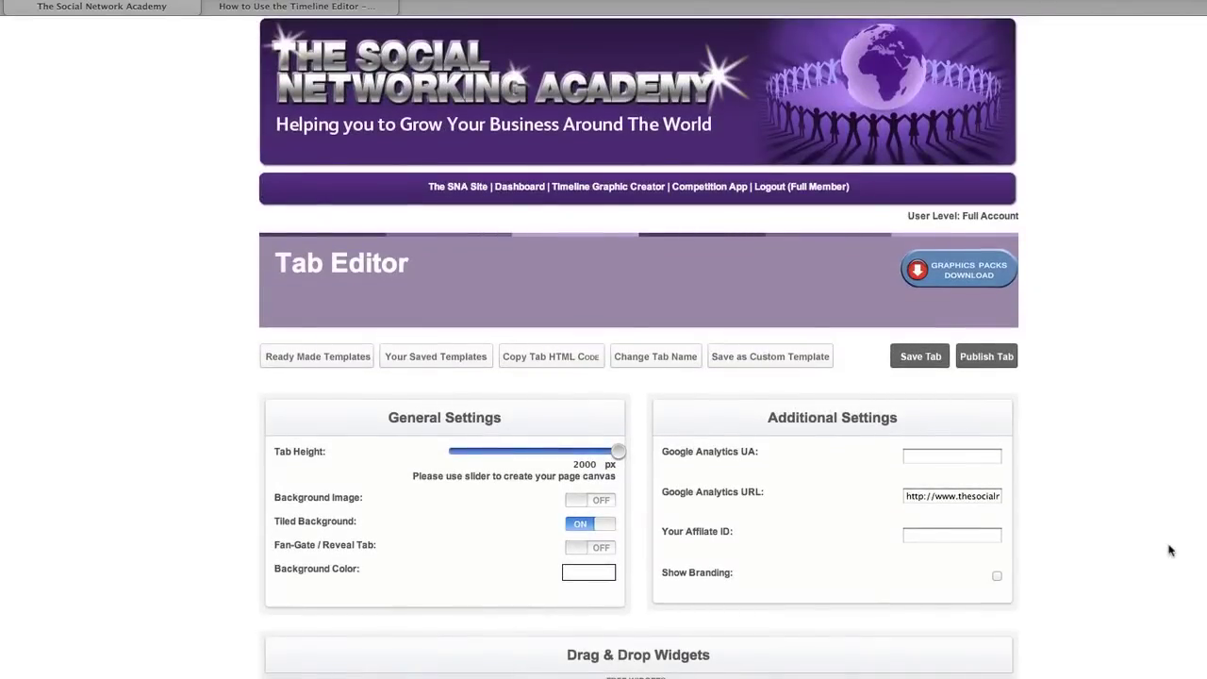